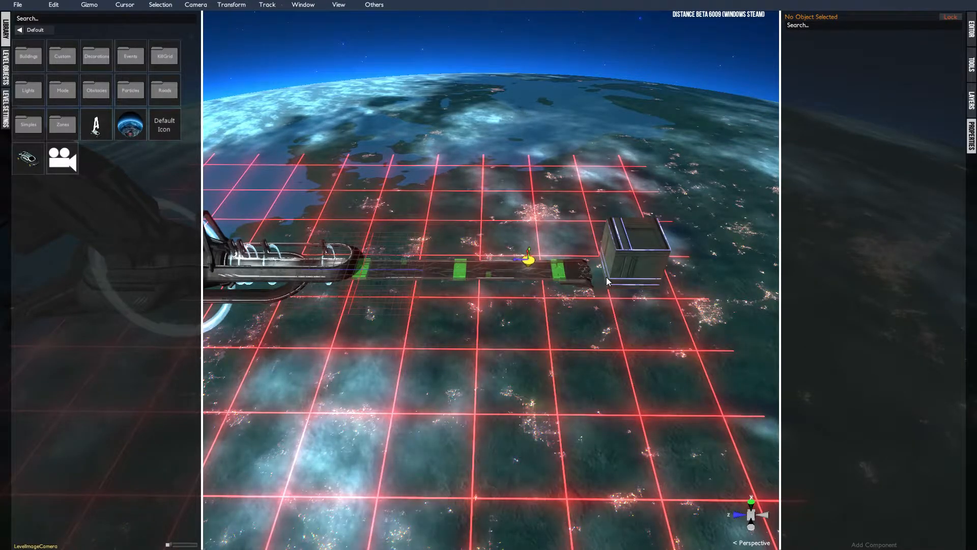
Inspect the start zone, the road's track nodes and the two cubes, and open the library's Simples folder
left_click(276, 276)
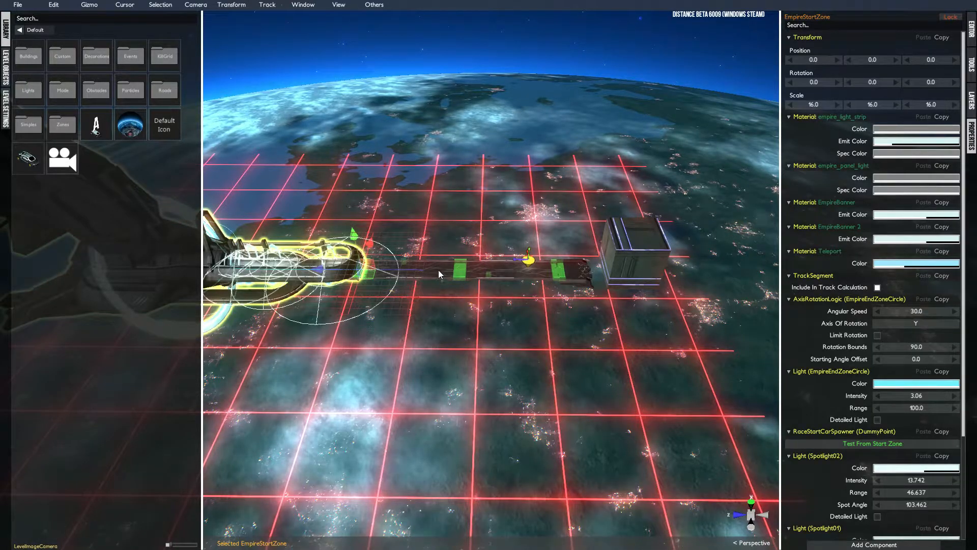
left_click(460, 270)
left_click(555, 275)
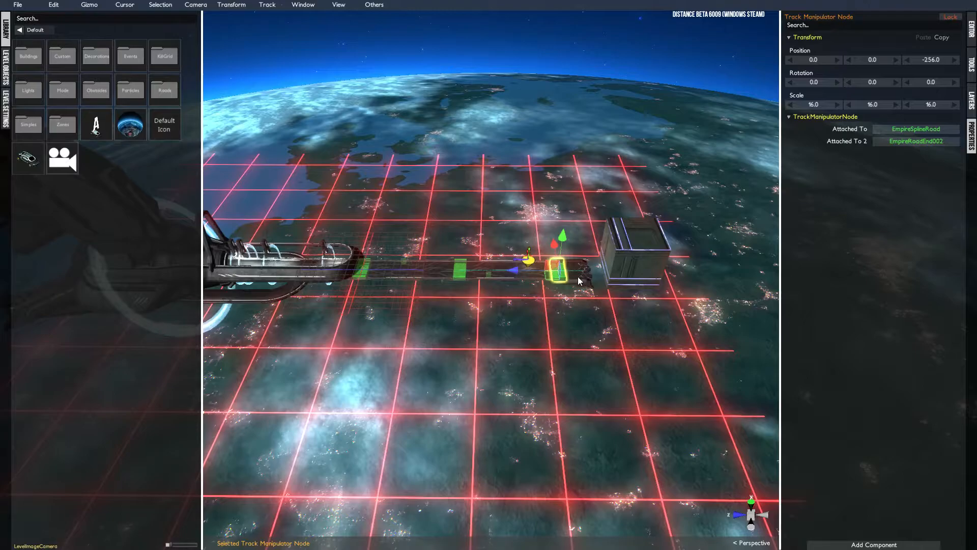
left_click(653, 279)
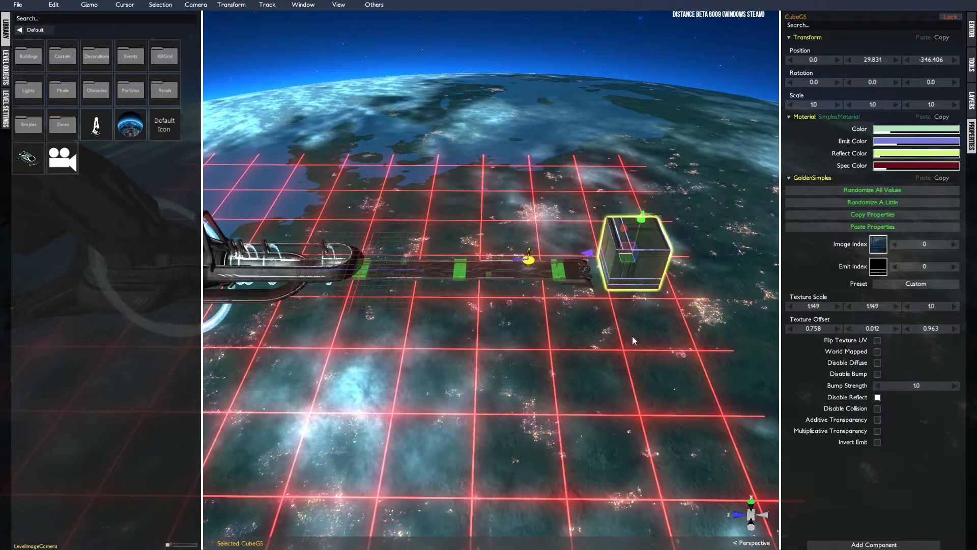
left_click(486, 273)
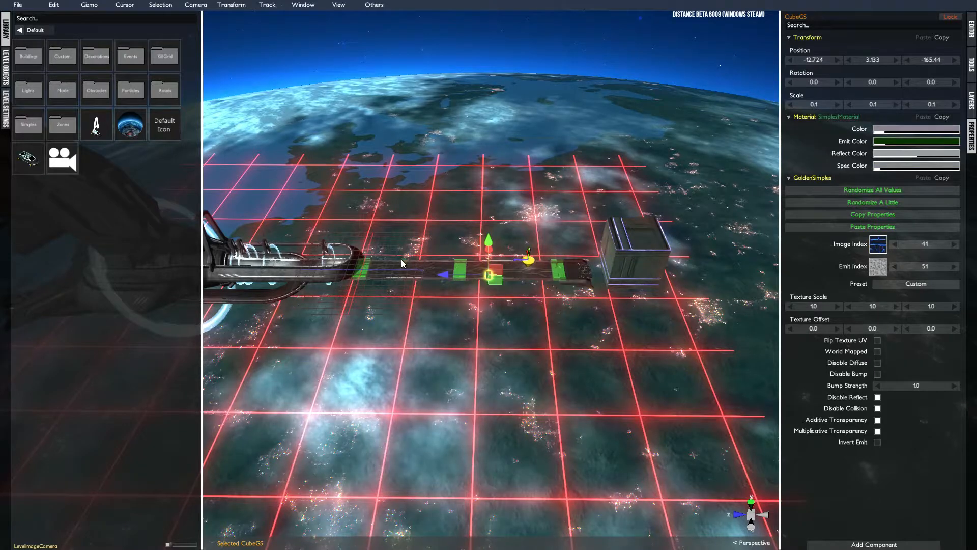
left_click(402, 260)
left_click(621, 264)
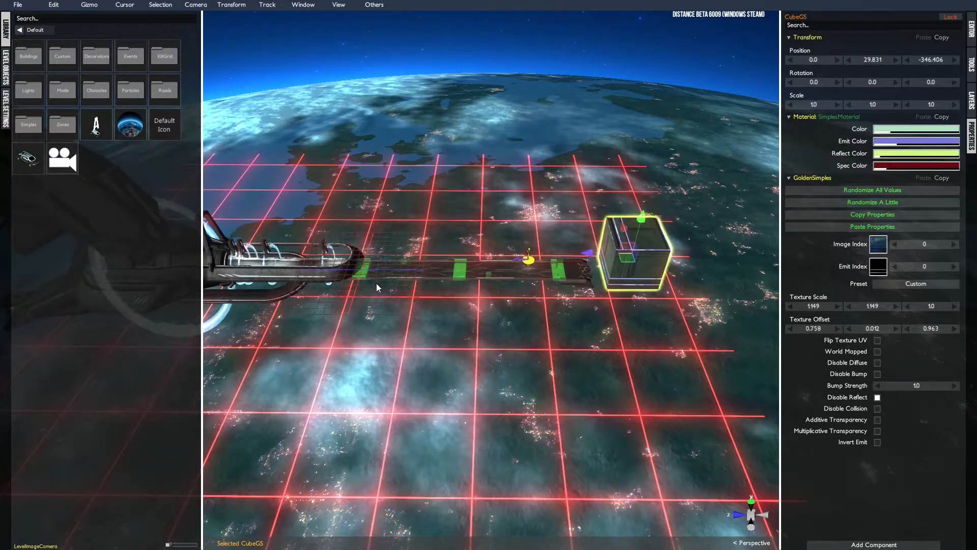
left_click(29, 124)
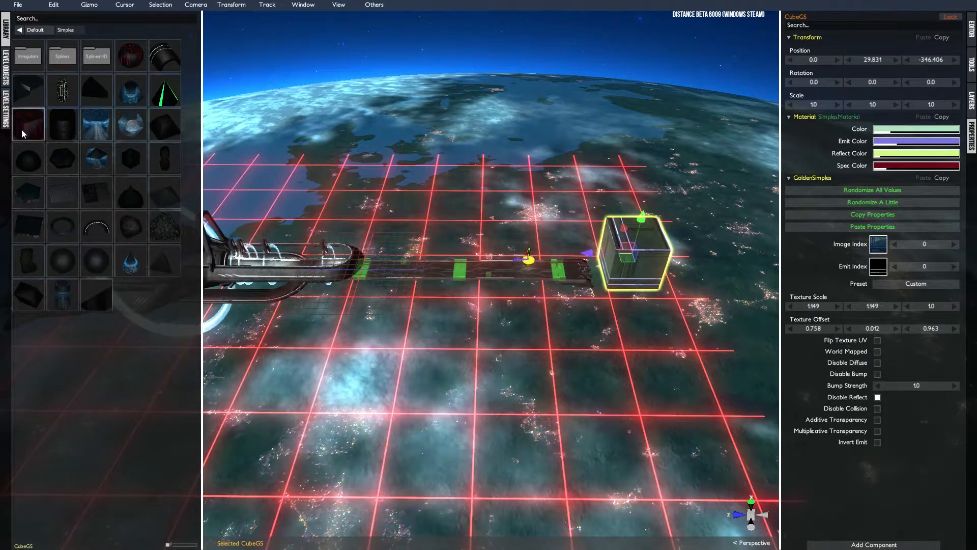
mouse_move(30, 124)
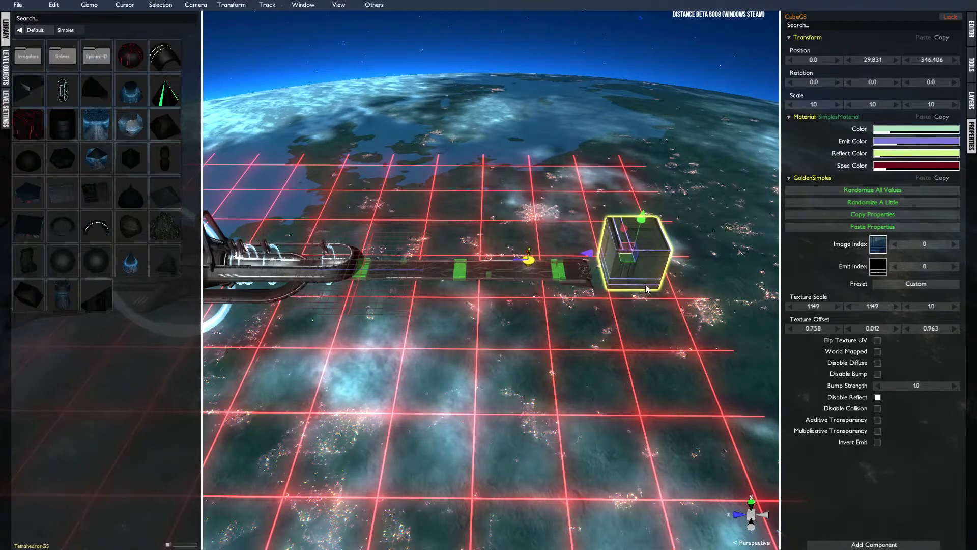
Examine the small green cube on the road up close, and clear the selection
left_click(484, 271)
key("f")
left_click_drag(432, 325, 417, 282, "alt")
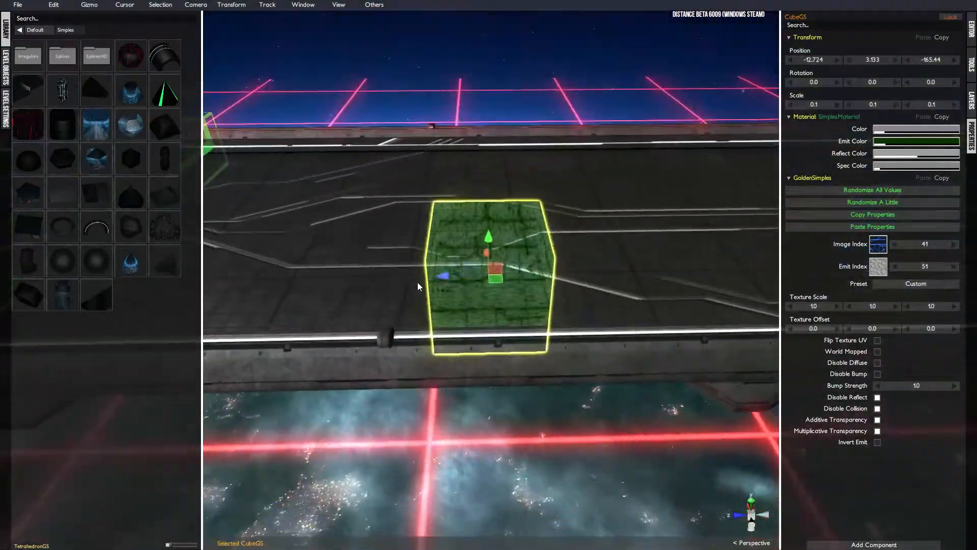
scroll(438, 313, "down", 10)
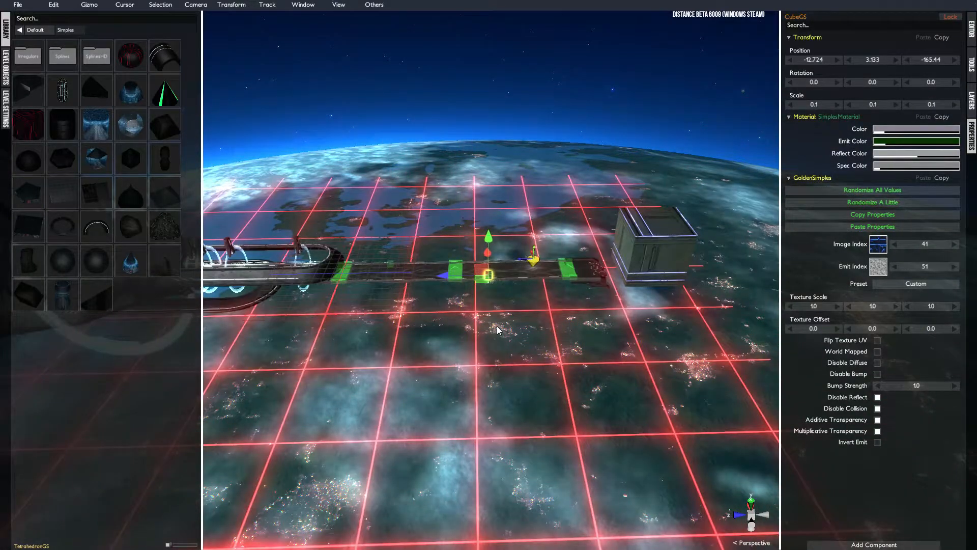
left_click_drag(497, 327, 480, 356, "alt")
middle_click(543, 271)
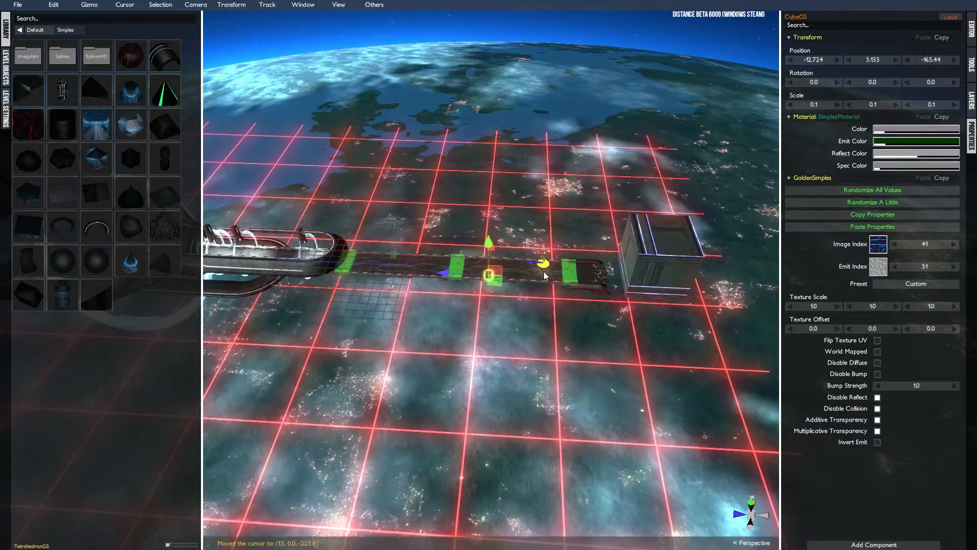
left_click(630, 109)
left_click_drag(569, 321, 576, 290, "alt")
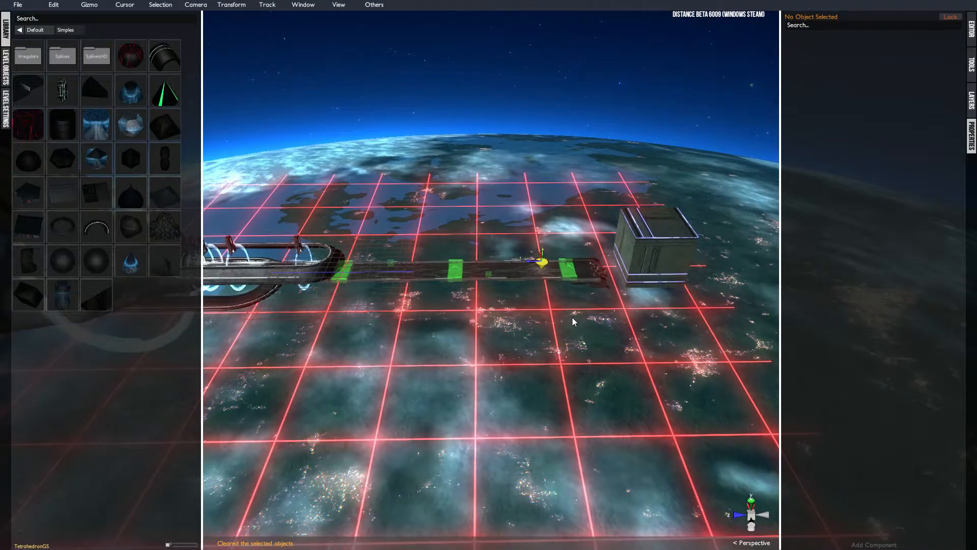
Add an Animator component to the large cube at the end of the road
left_click(657, 254)
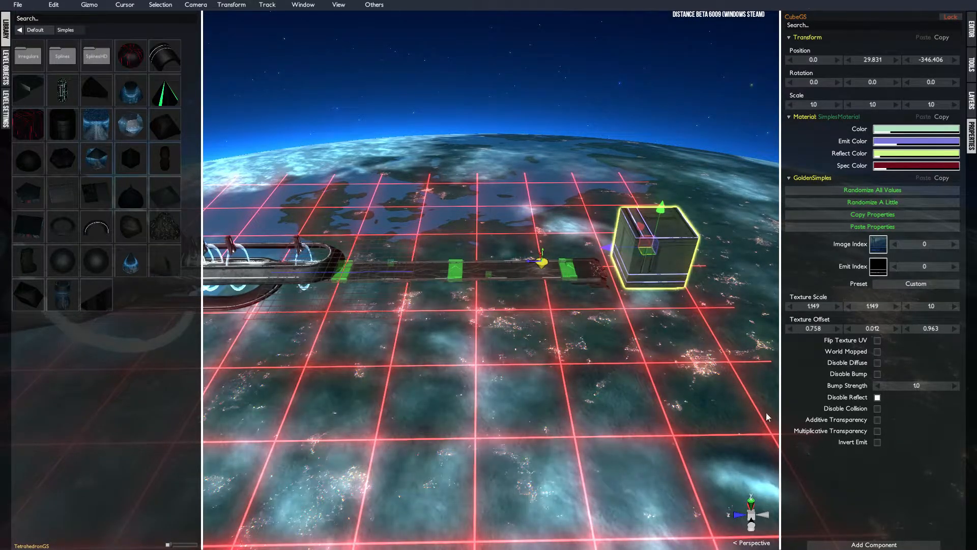
left_click(842, 547)
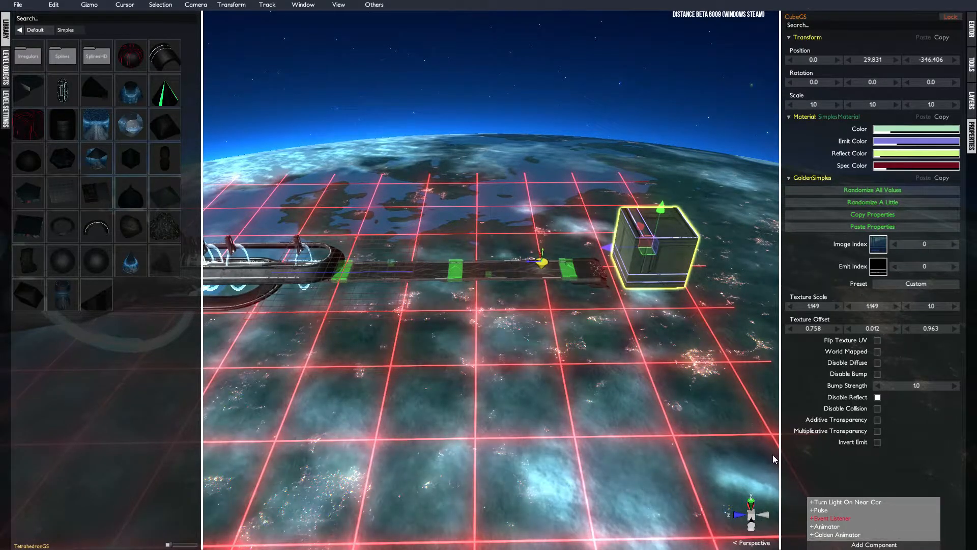
left_click(827, 526)
scroll(892, 449, "down", 3)
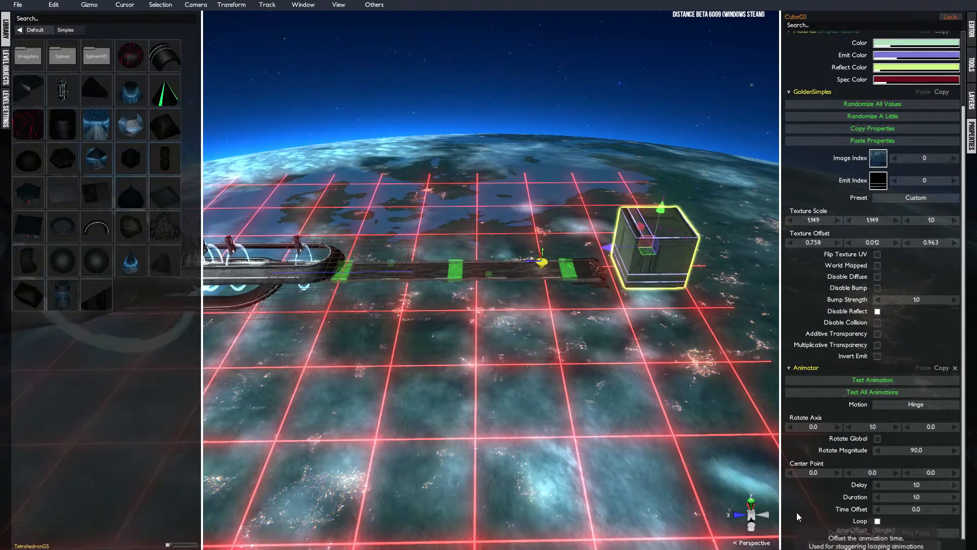
Set the cube's Animator motion to Advanced and turn off its Rotate option
left_click(924, 404)
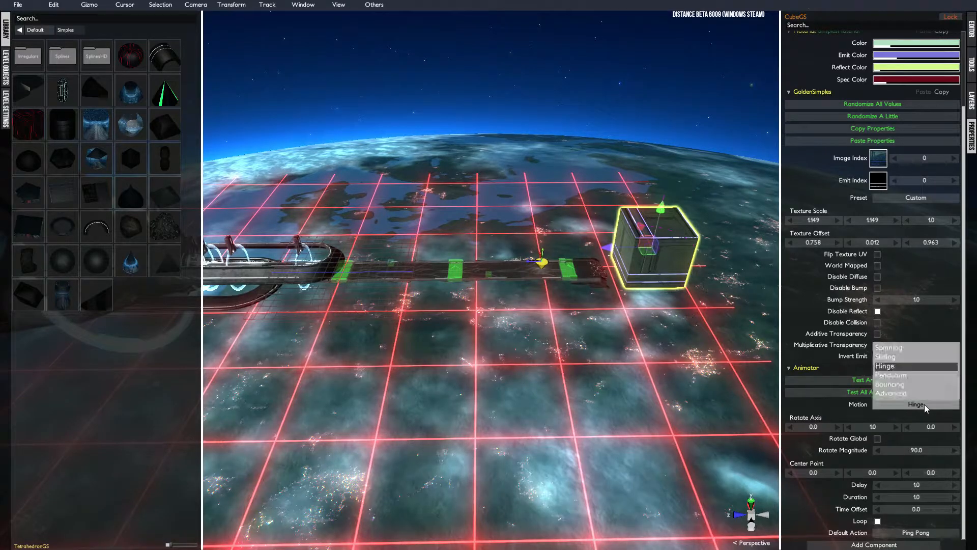
left_click(897, 393)
scroll(889, 417, "down", 4)
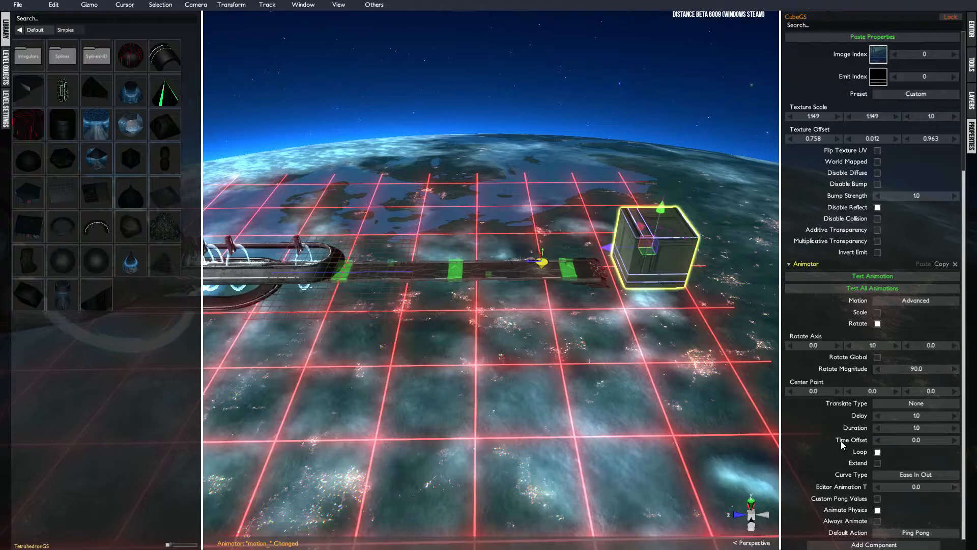
left_click(877, 323)
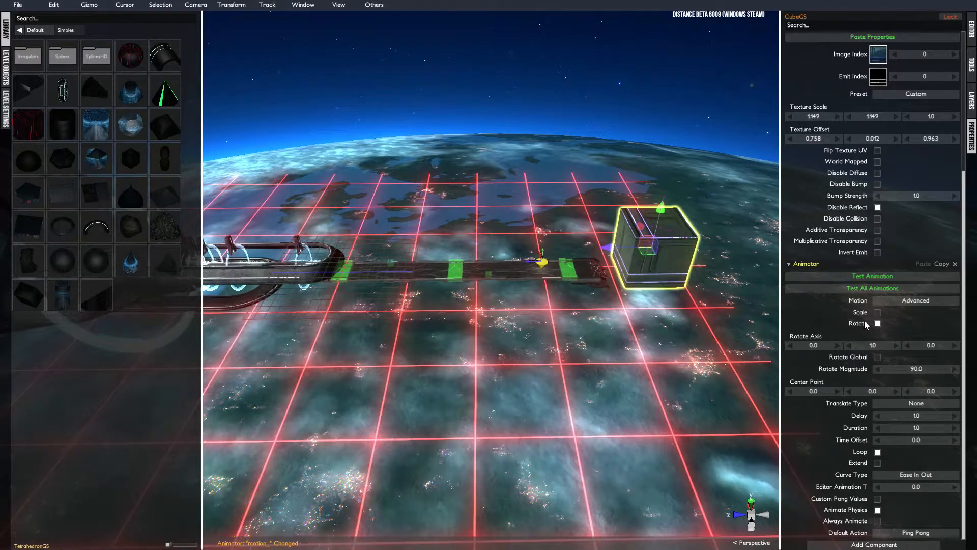
left_click(877, 323)
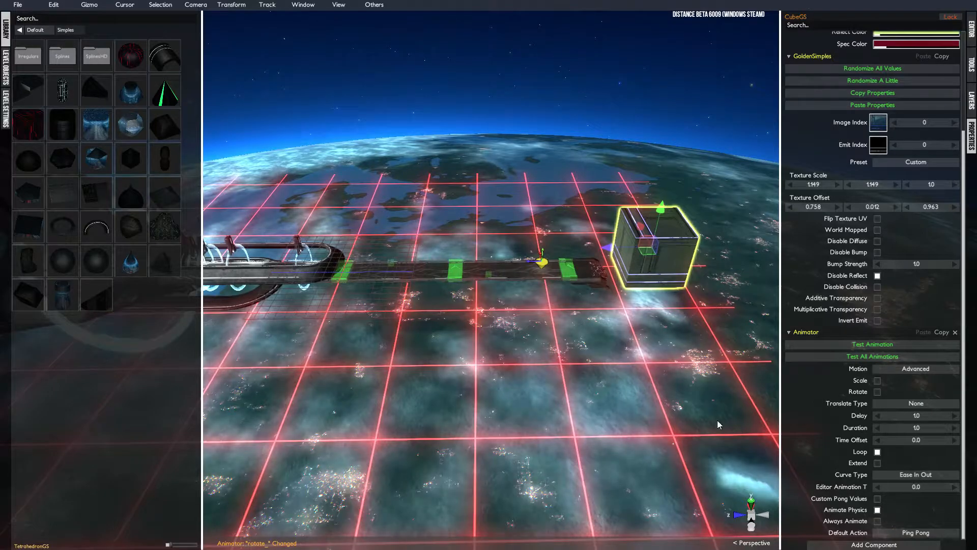
Set the Animator's translate type to Global with a Y translate vector of -60
left_click(897, 403)
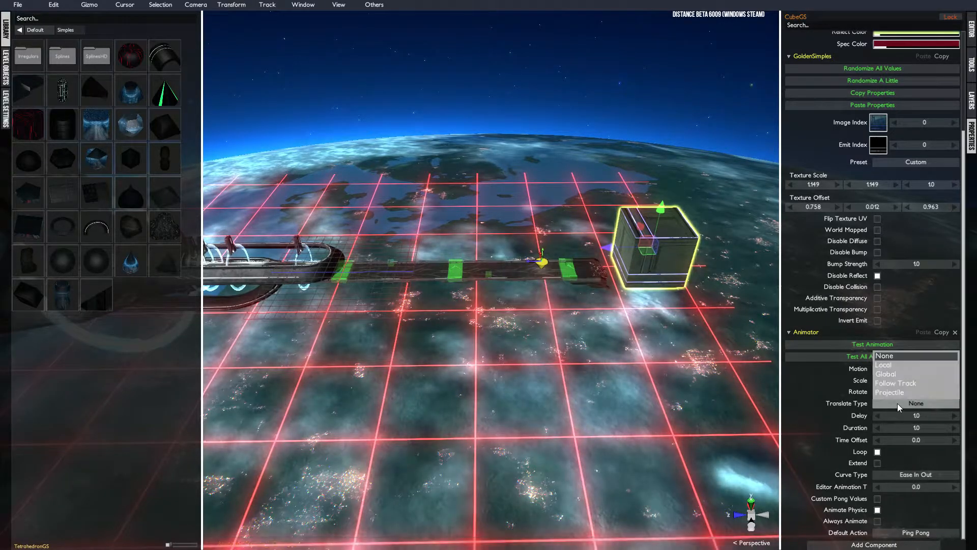
left_click(893, 374)
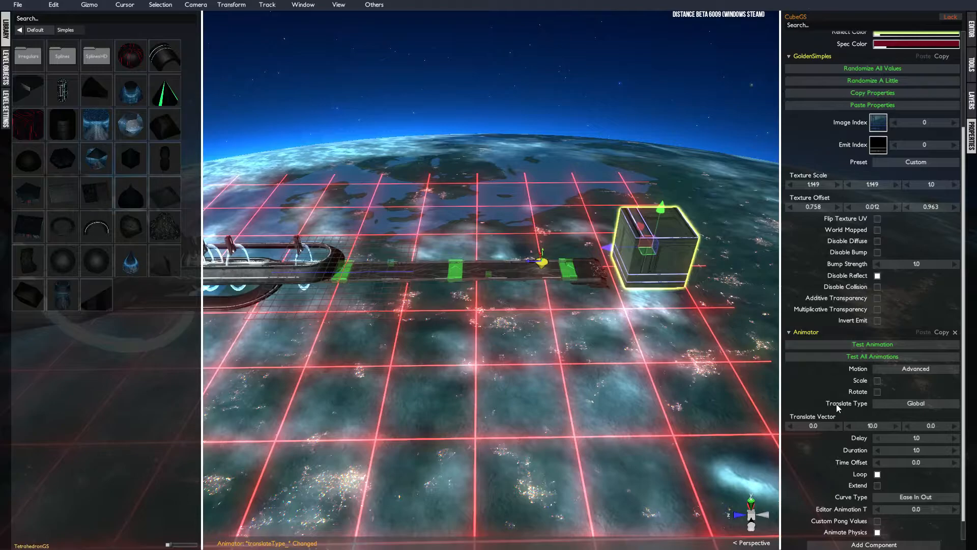
mouse_move(835, 405)
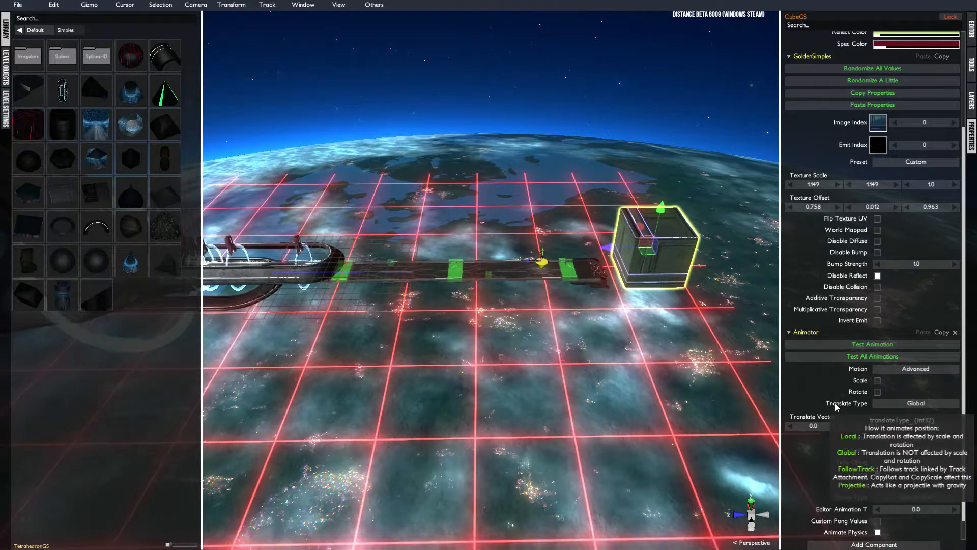
scroll(864, 233, "up", 3)
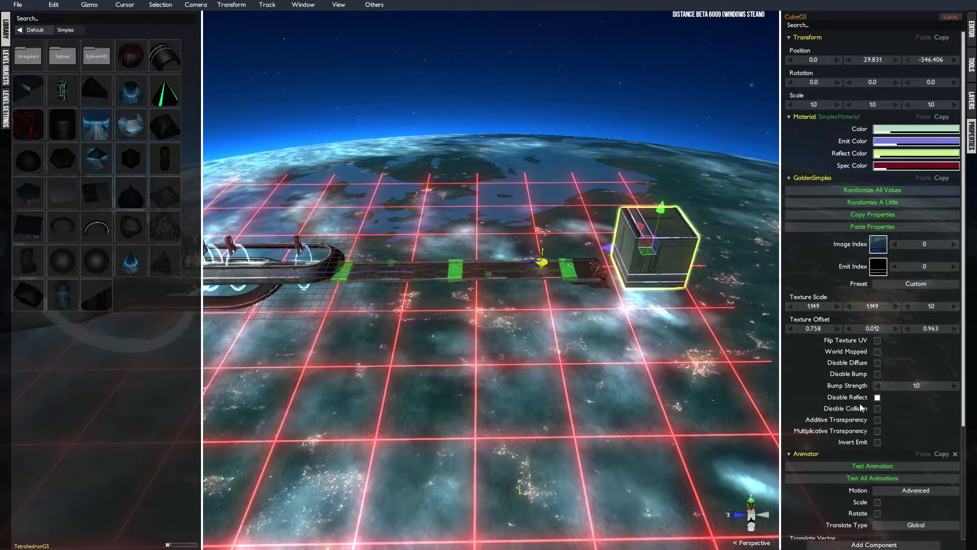
scroll(860, 407, "down", 3)
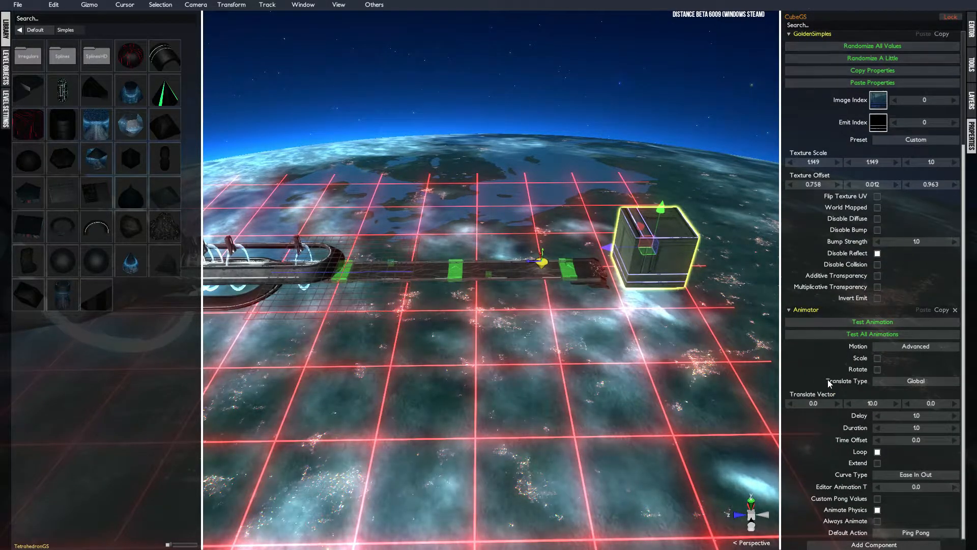
left_click(872, 403)
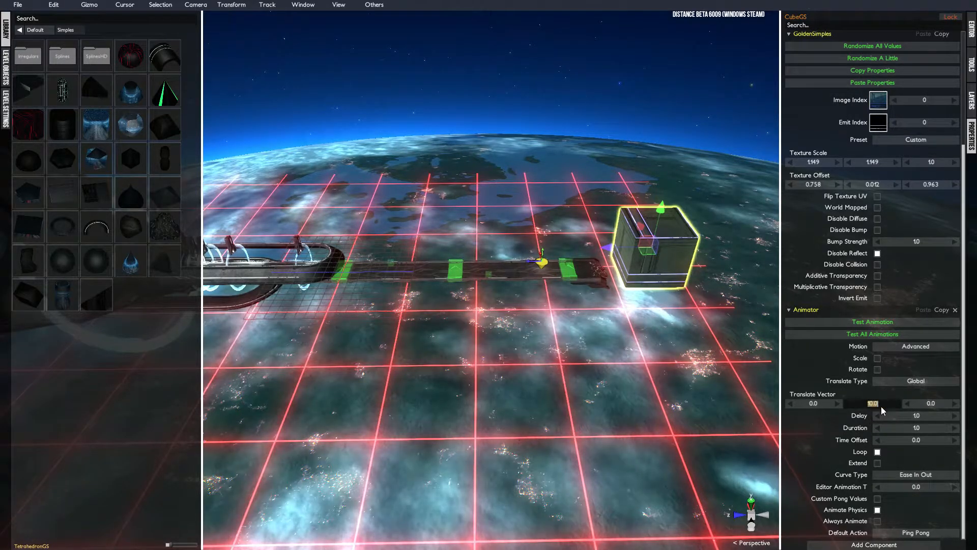
type("-60")
key("Return")
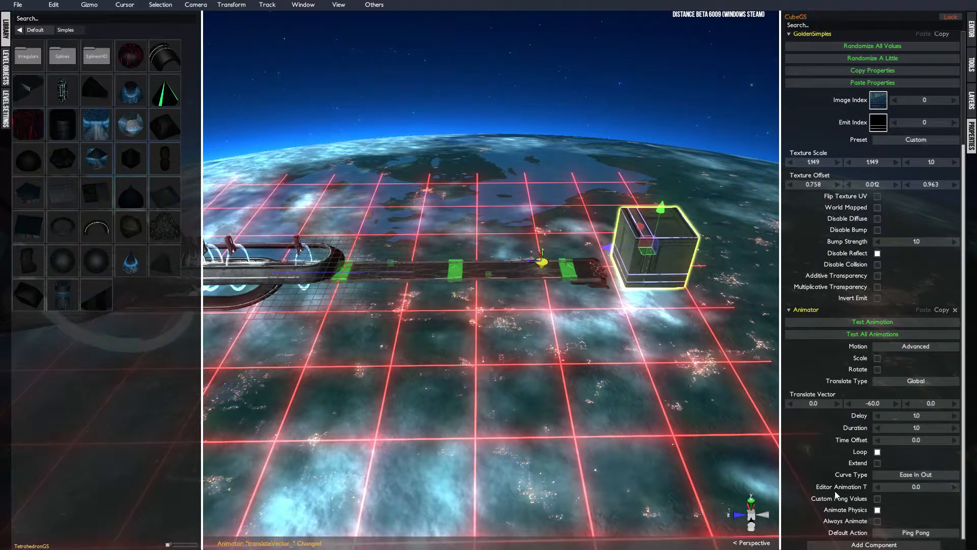
Set the Animator's delay to 0 and its duration to 4
left_click(914, 416)
type("0")
key("Return")
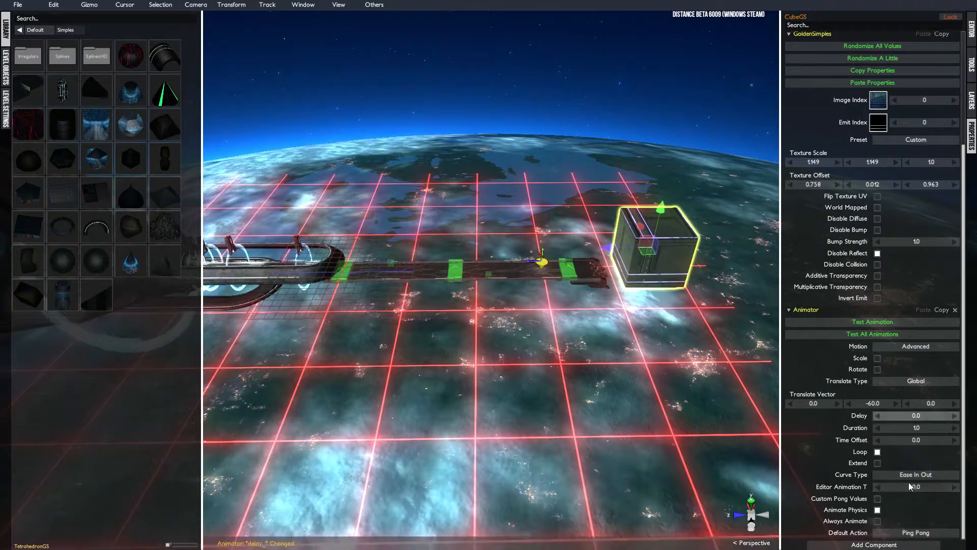
left_click(916, 428)
type("4")
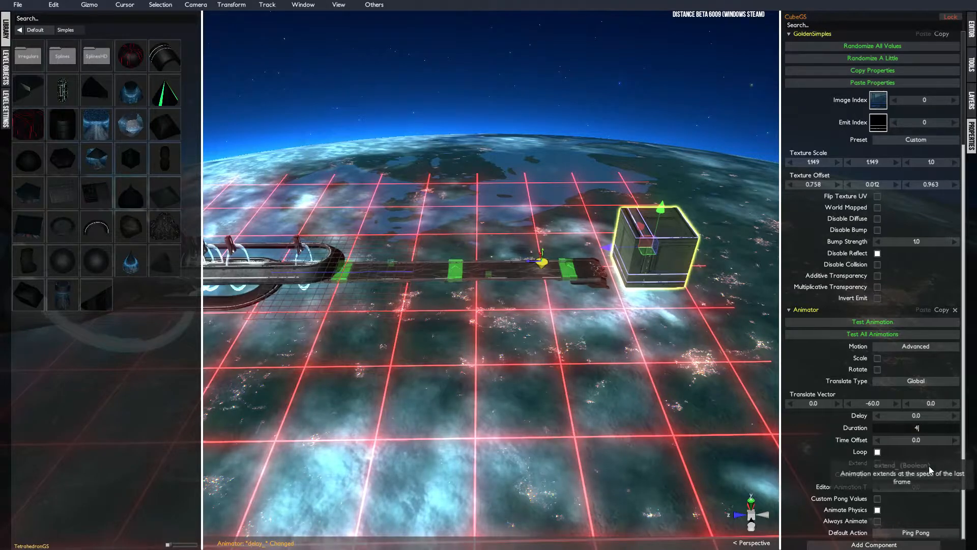
key("Return")
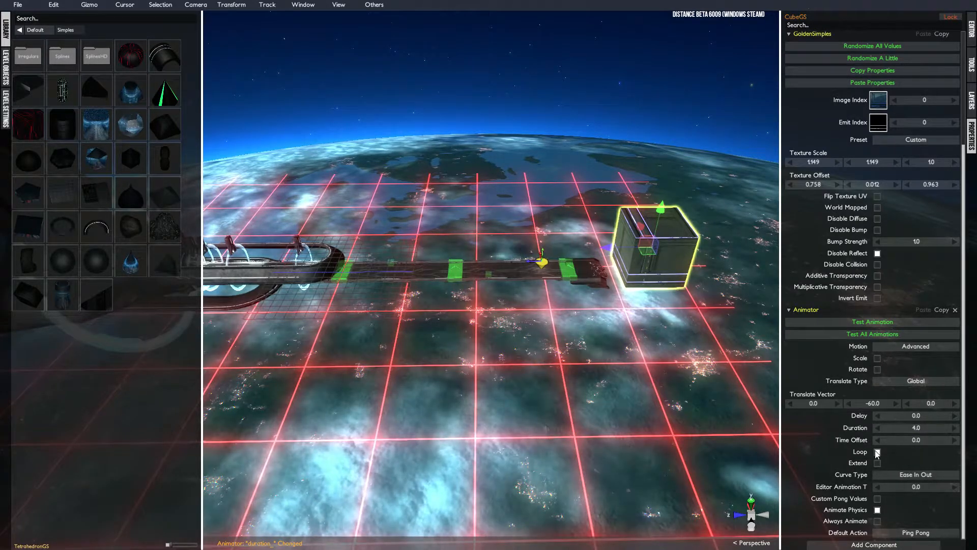
Turn off the animation's Loop option and set its default action to Play
left_click(876, 452)
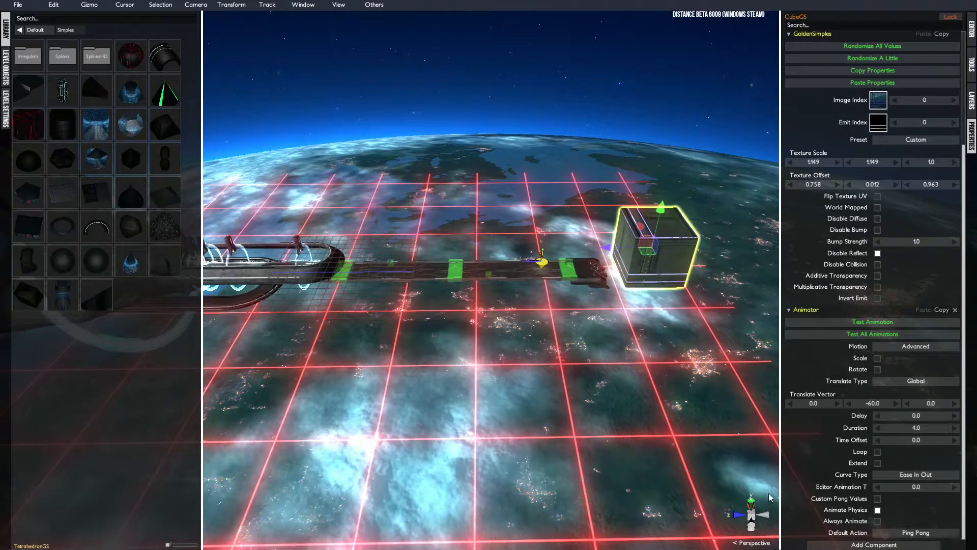
left_click(877, 510)
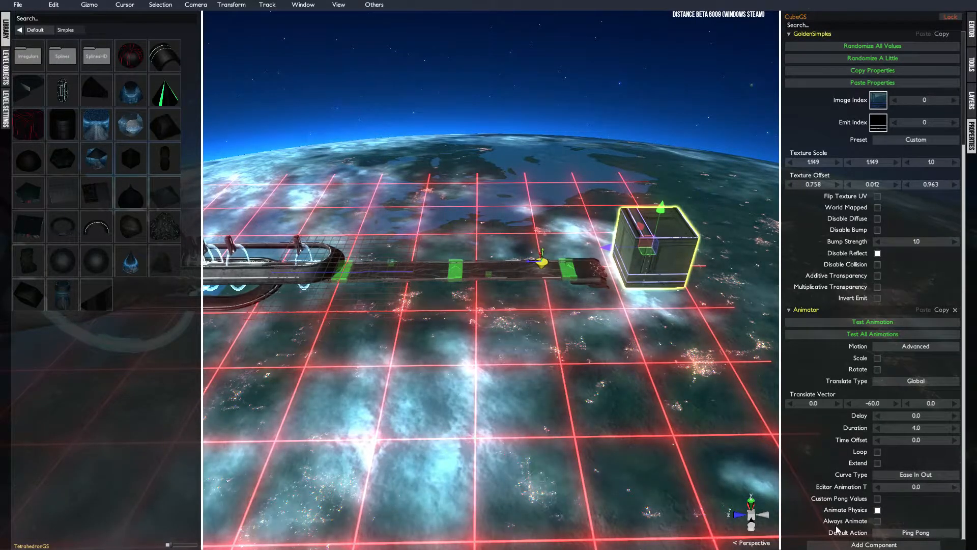
mouse_move(868, 522)
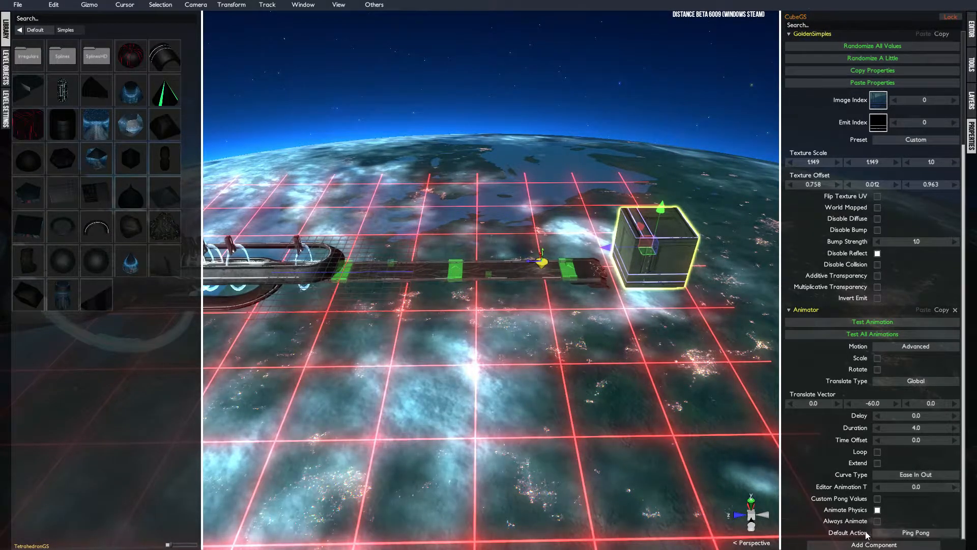
left_click(903, 532)
left_click(888, 511)
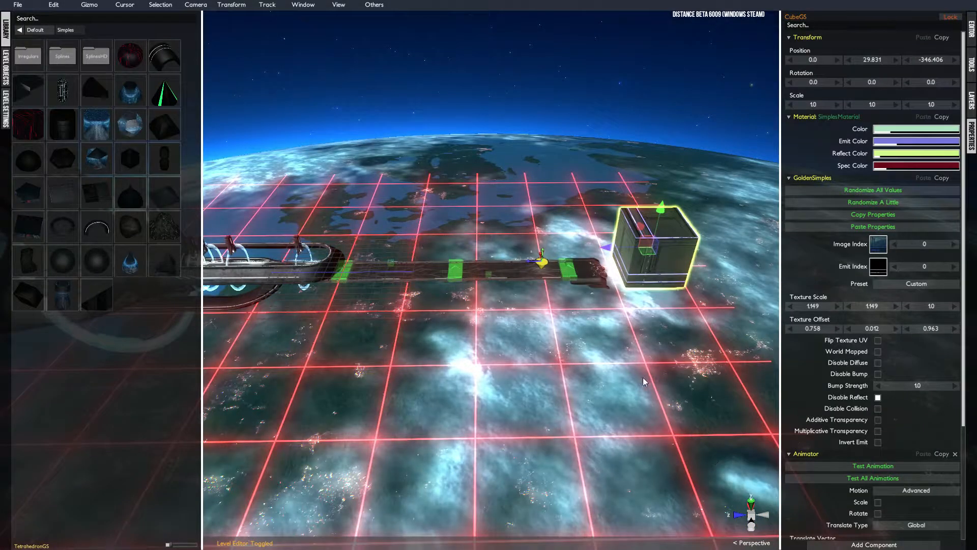
Add an EventTriggerBox from the library's Events folder to the level
scroll(826, 420, "down", 5)
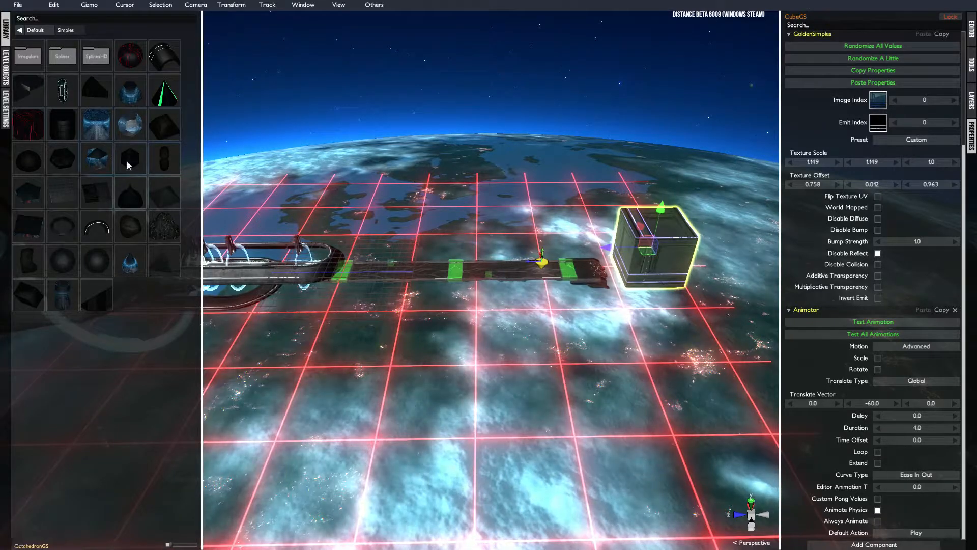
left_click(19, 30)
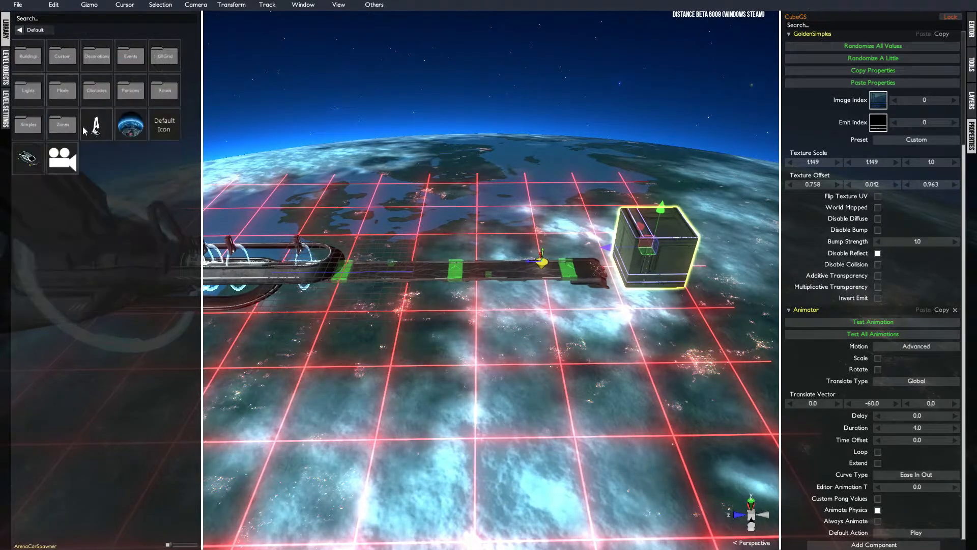
left_click(133, 66)
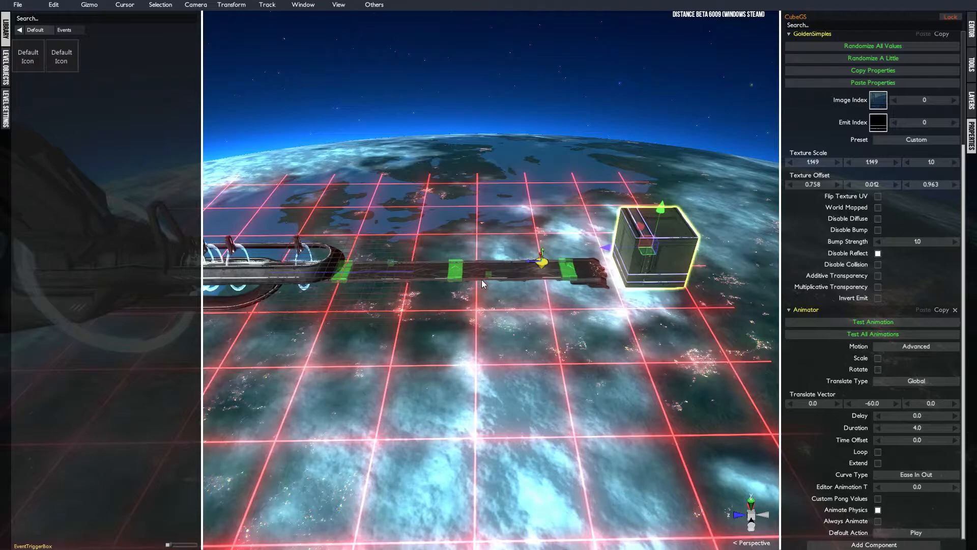
left_click(25, 65)
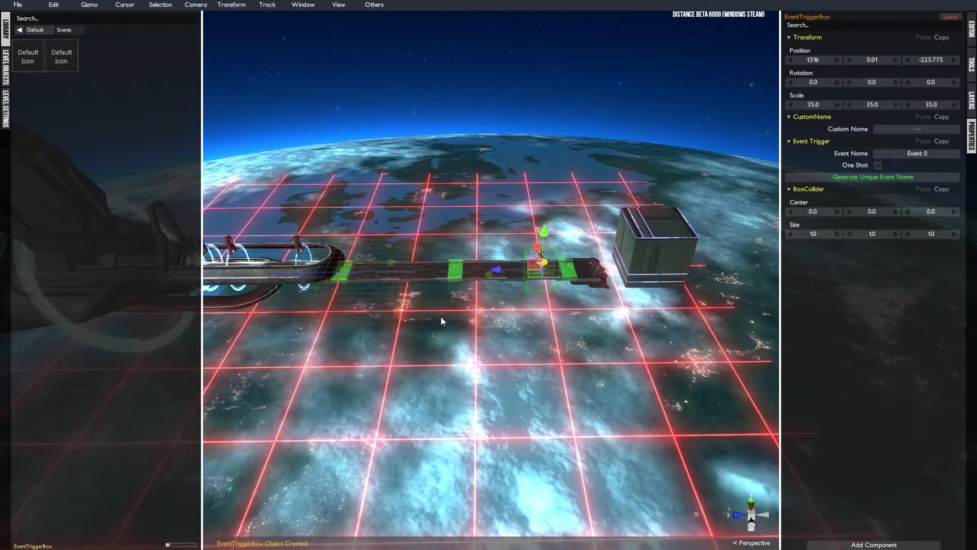
Move the event trigger box back along the road toward its start, to a Z position of about -72.5
scroll(547, 290, "up", 2)
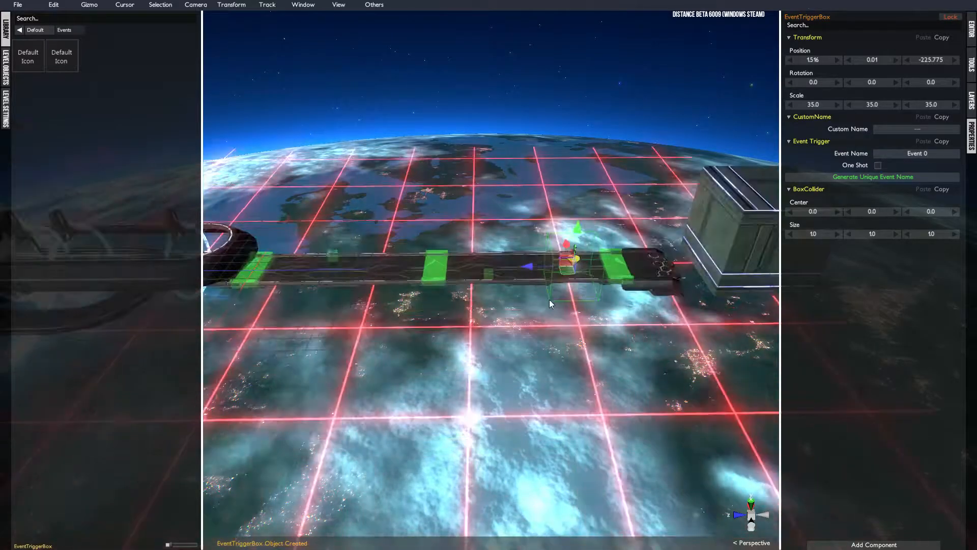
scroll(549, 300, "up", 3)
middle_click_drag(661, 339, 502, 393)
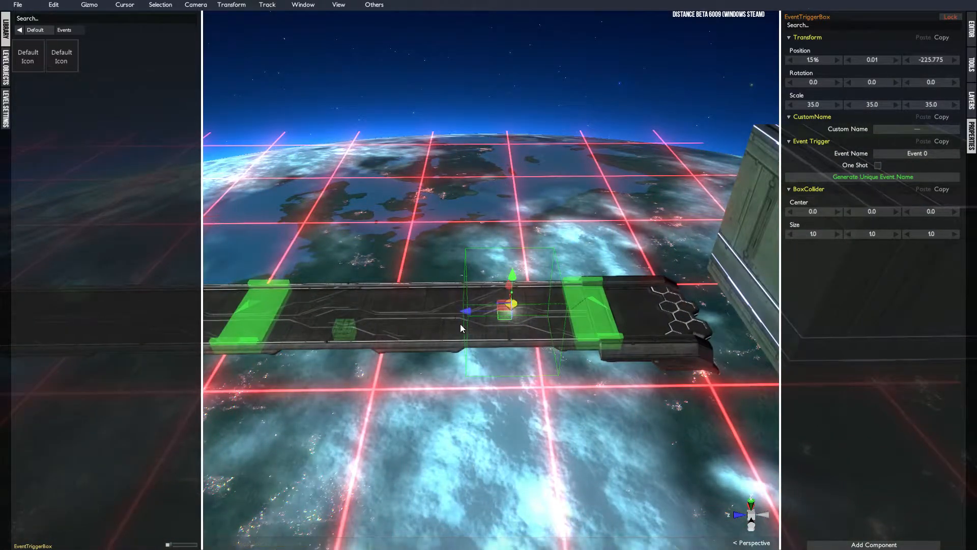
middle_click_drag(406, 325, 627, 329)
left_click_drag(632, 310, 232, 312)
middle_click_drag(341, 331, 575, 353)
right_click_drag(392, 345, 463, 335)
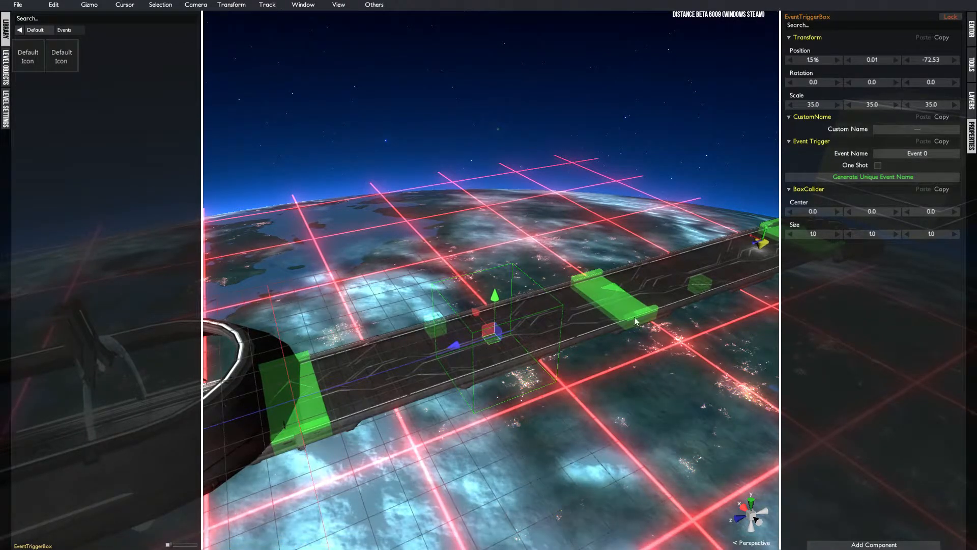
Set the event trigger box's scale to 6.5 on all three axes
left_click(795, 107)
type("6")
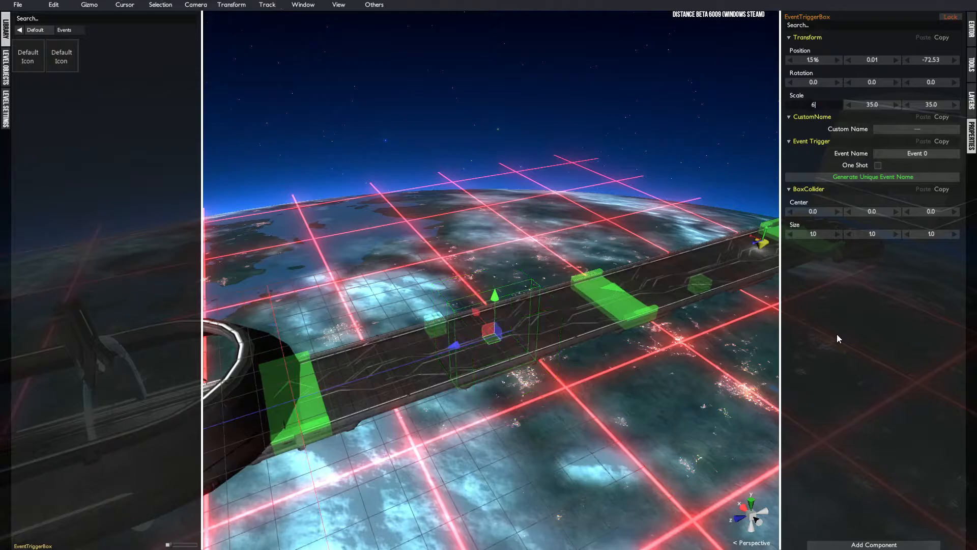
type(".5")
key("Return")
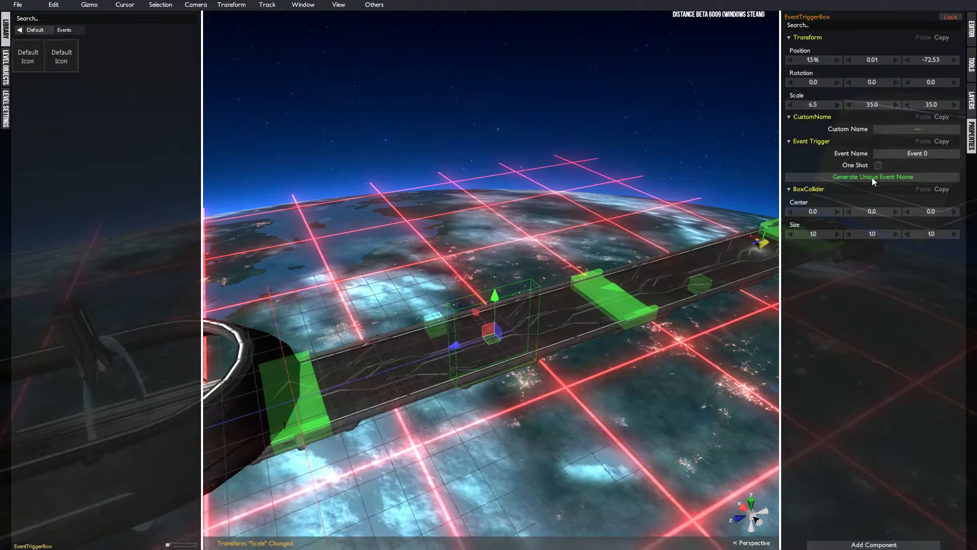
type("6.5")
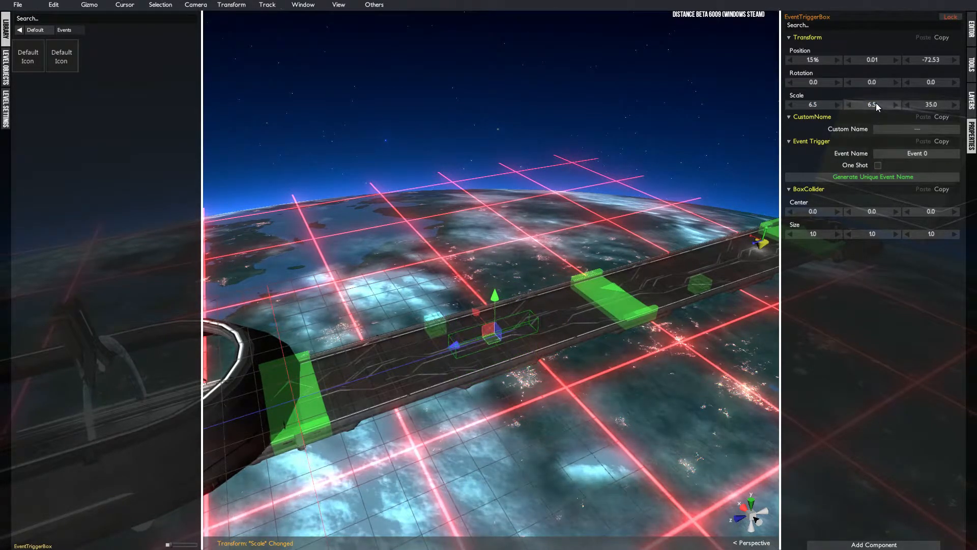
key("Return")
type("6.5")
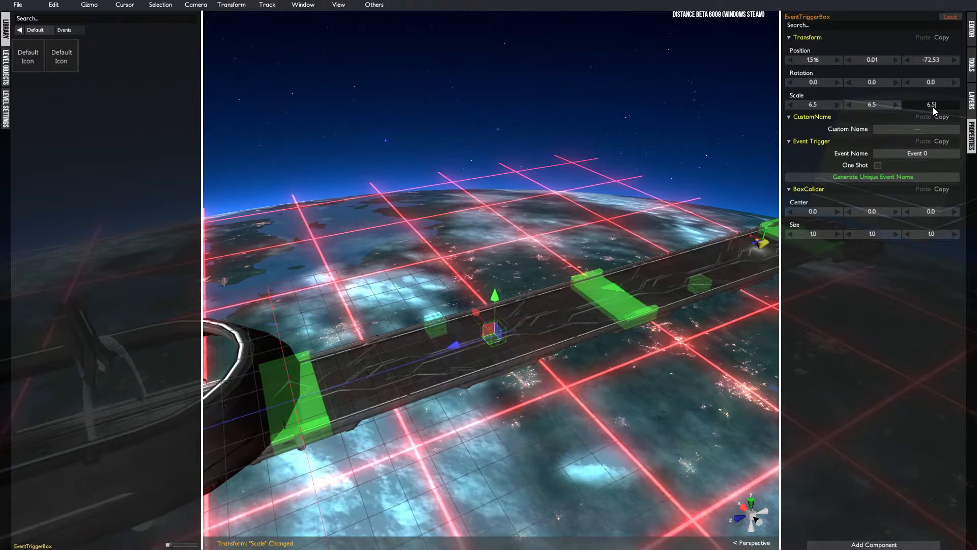
key("Return")
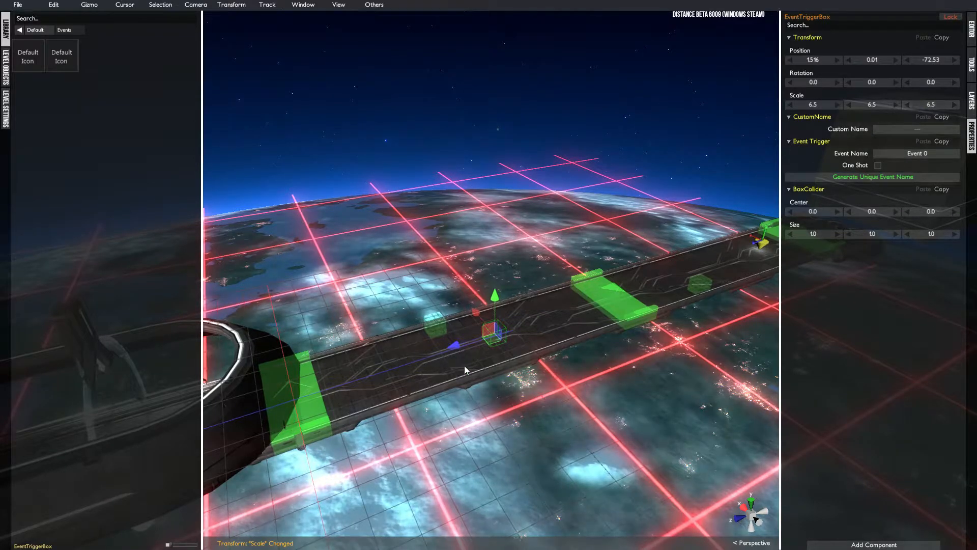
Copy the X position of the small green cube near the road's start to the event trigger box, giving 12.66
left_click(436, 329)
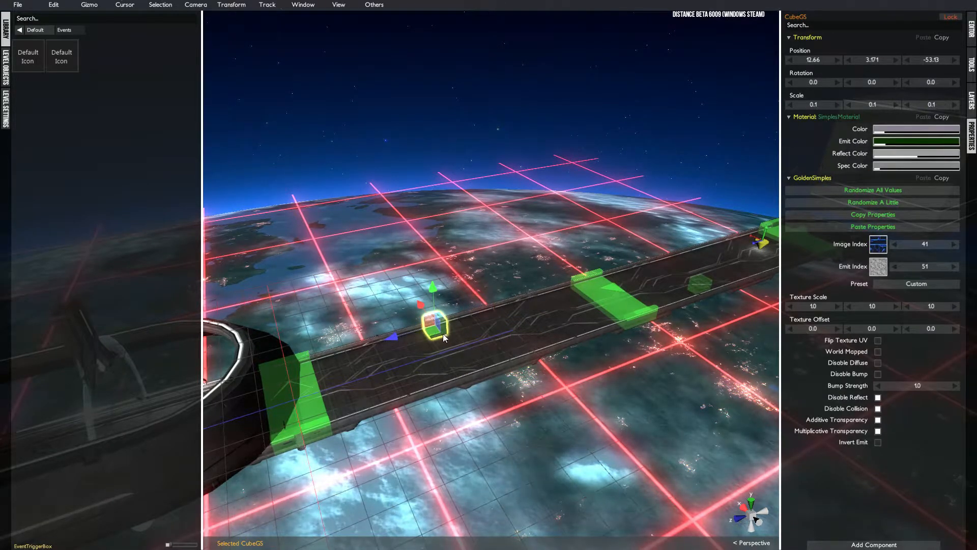
left_click(816, 59)
key("ctrl+c")
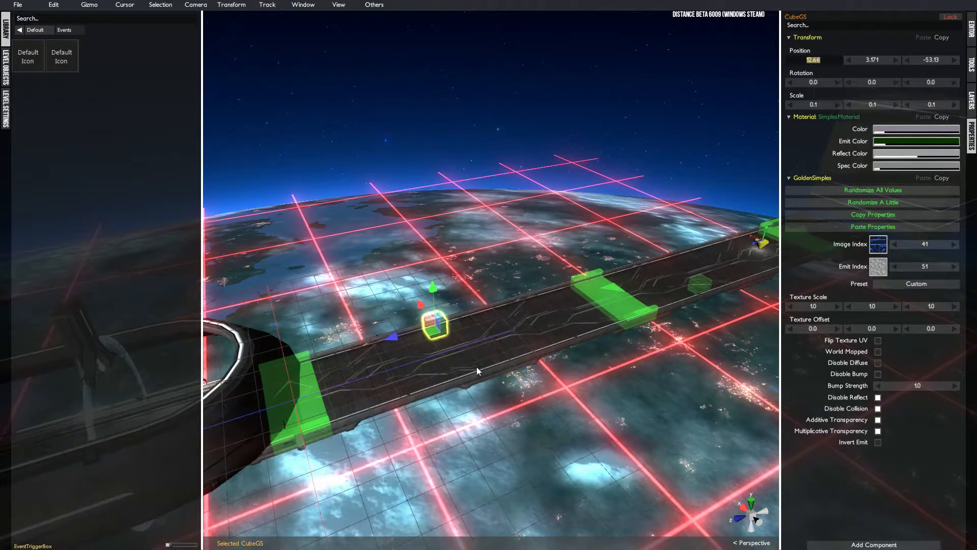
left_click(470, 337)
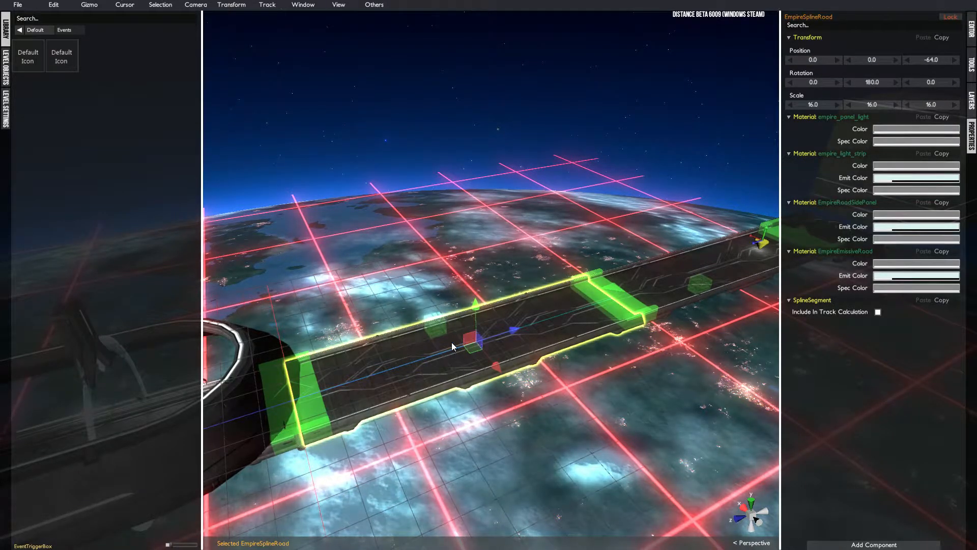
left_click(471, 329)
left_click(820, 62)
key("ctrl+v")
key("Return")
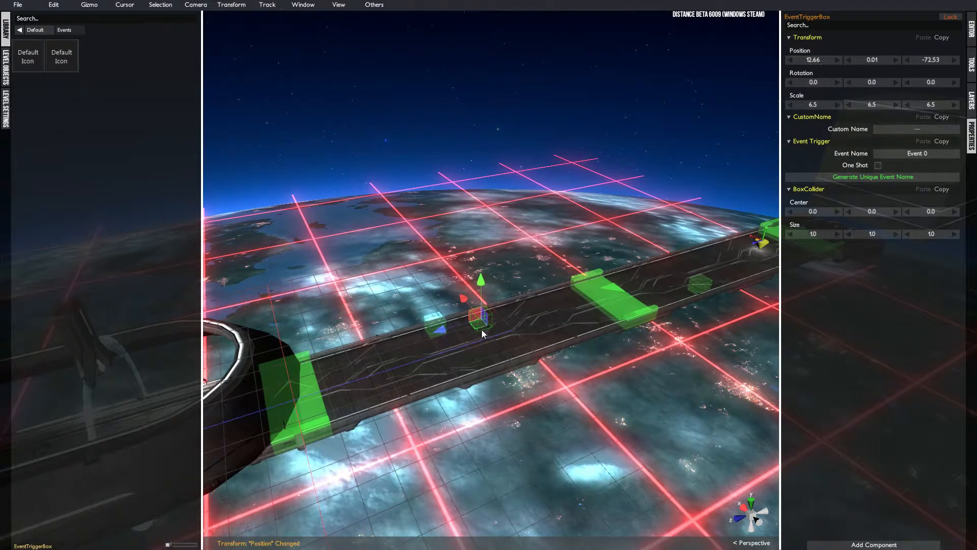
Match the event trigger box's Y and Z positions to the small green cube, using 3.171 and -53.13
left_click(434, 324)
left_click(863, 61)
left_click(483, 322)
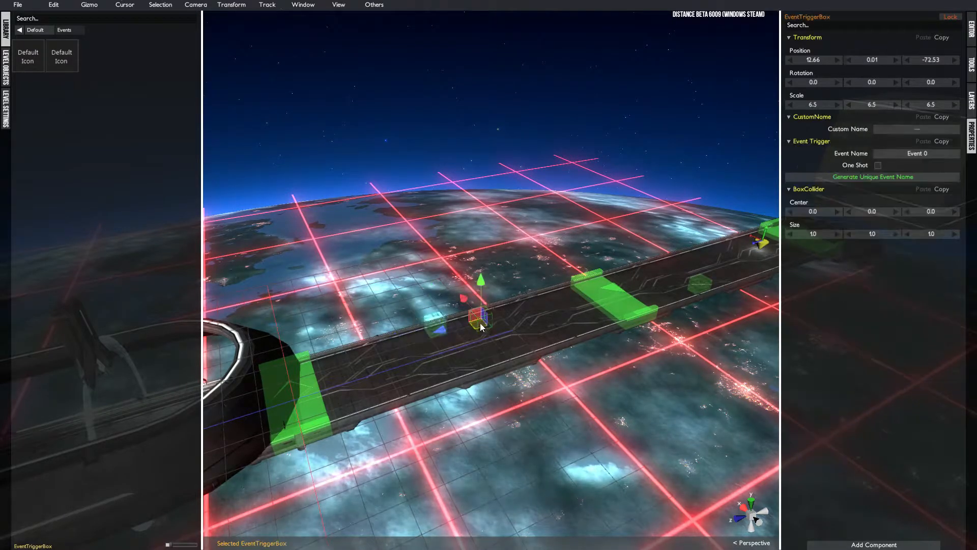
key("Return")
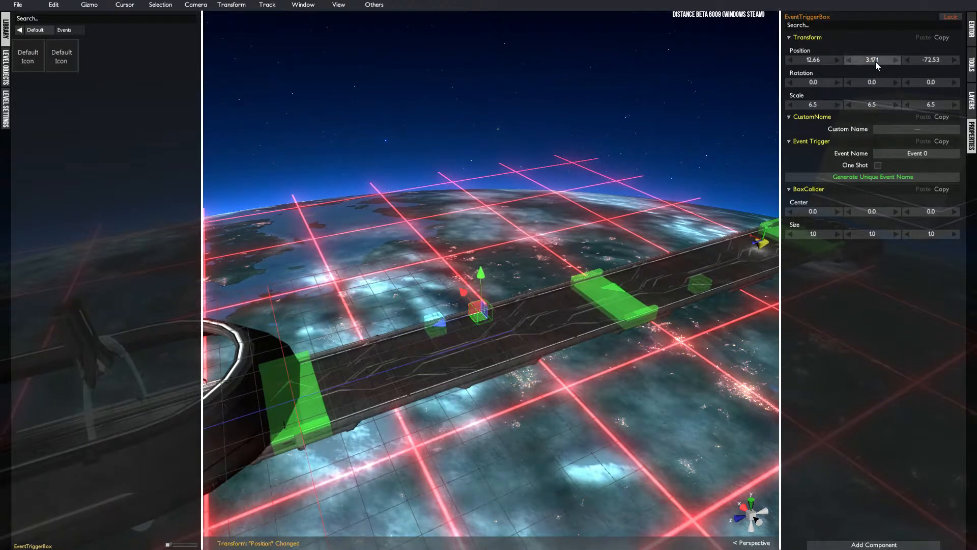
left_click(427, 325)
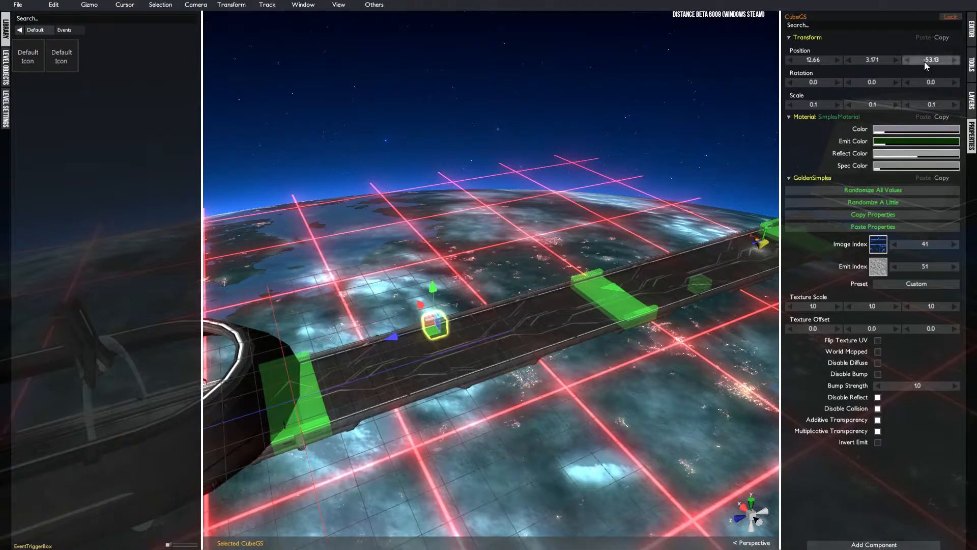
left_click(469, 312)
left_click_drag(500, 319, 453, 326)
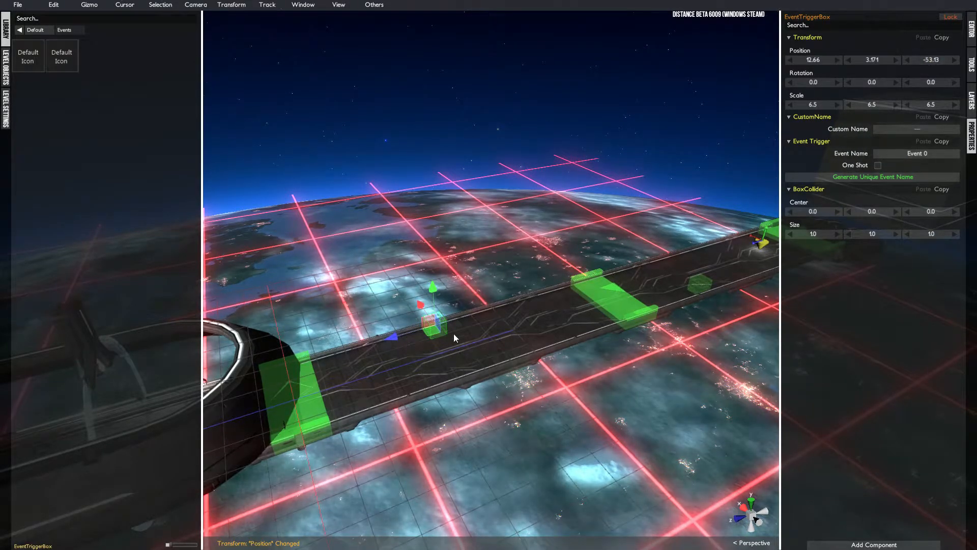
Select the small green cube together with the event trigger box and group them
scroll(447, 379, "up", 6)
middle_click_drag(448, 378, 728, 203)
right_click_drag(611, 224, 642, 325)
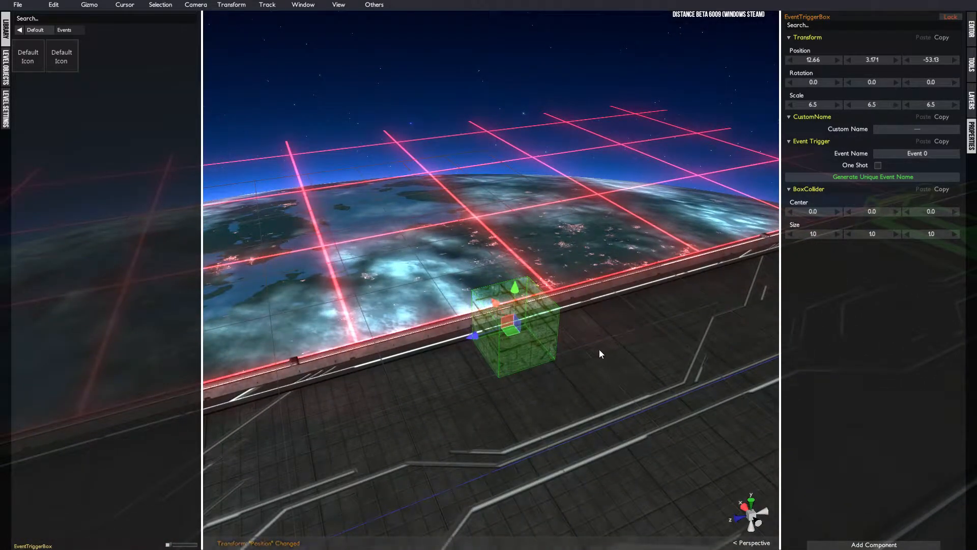
left_click(524, 344, "shift")
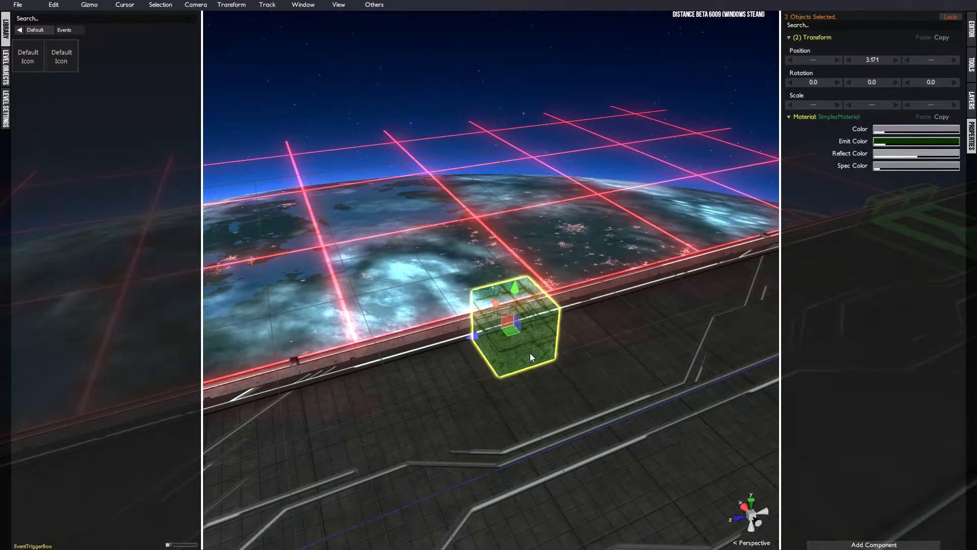
key("ctrl+g")
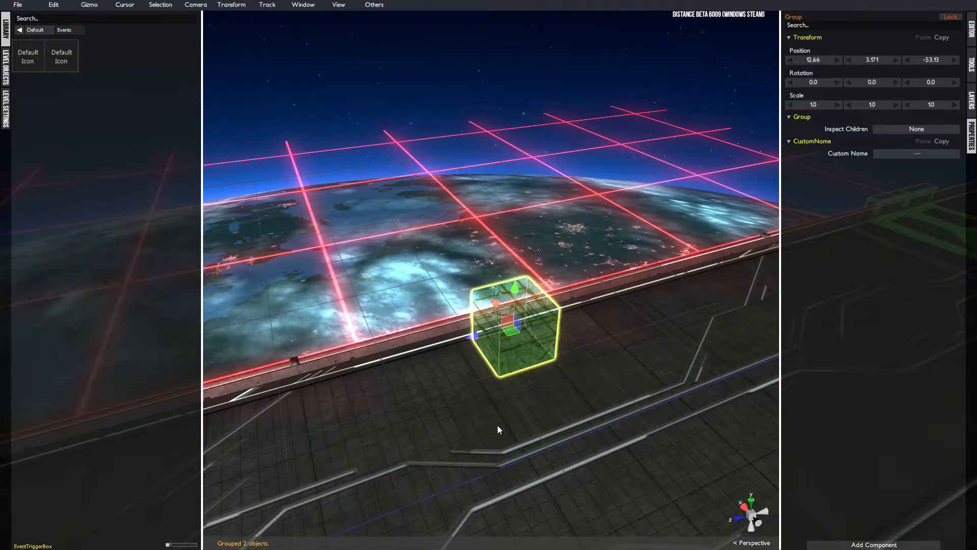
Set the group to inspect all children and name the trigger box's event Box1
left_click(887, 130)
left_click(887, 157)
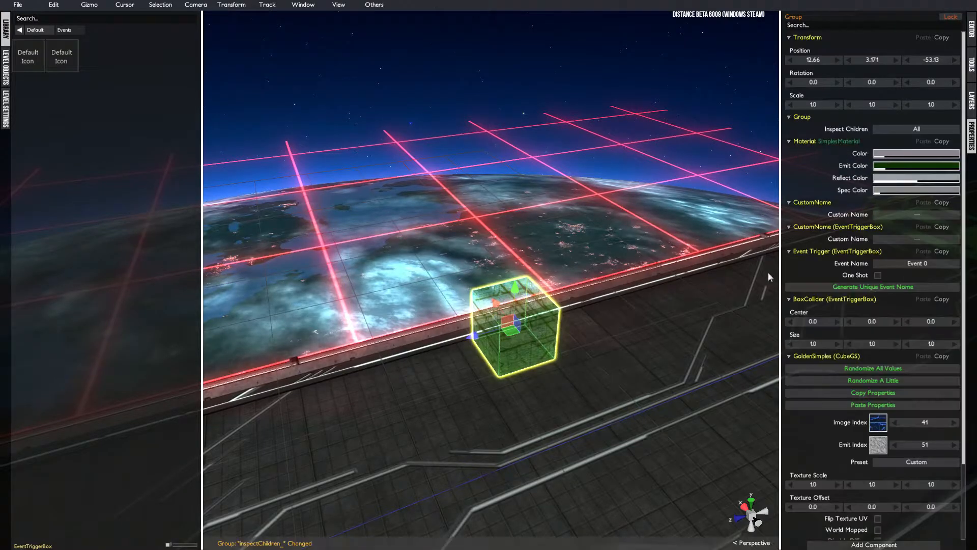
left_click(898, 265)
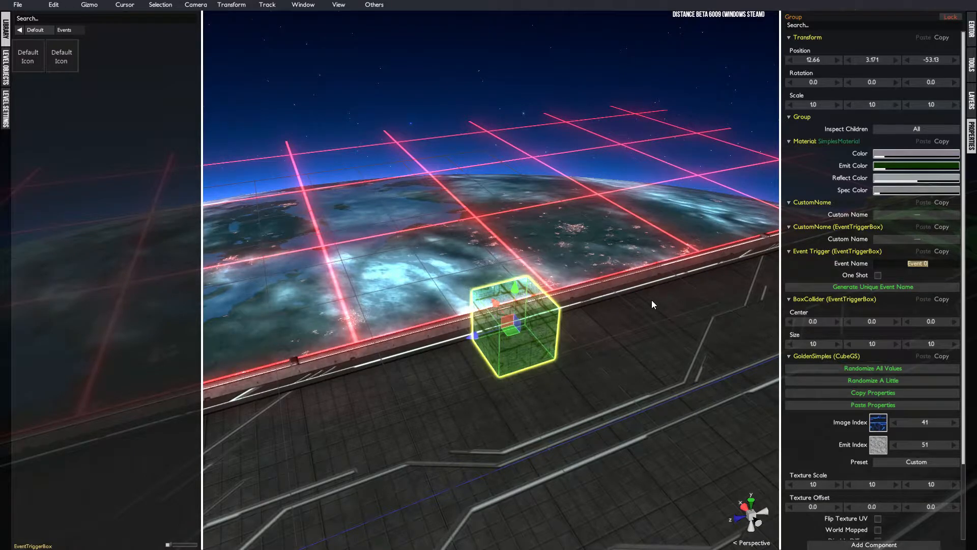
type("Box1")
key("Return")
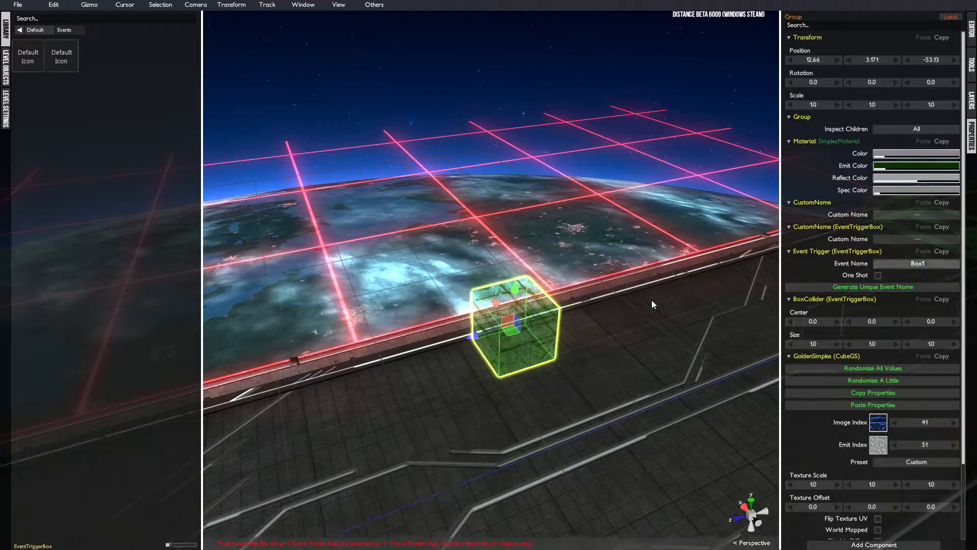
Select the large cube at the end of the road and set its Animator's default action to None
right_click_drag(612, 330, 585, 381)
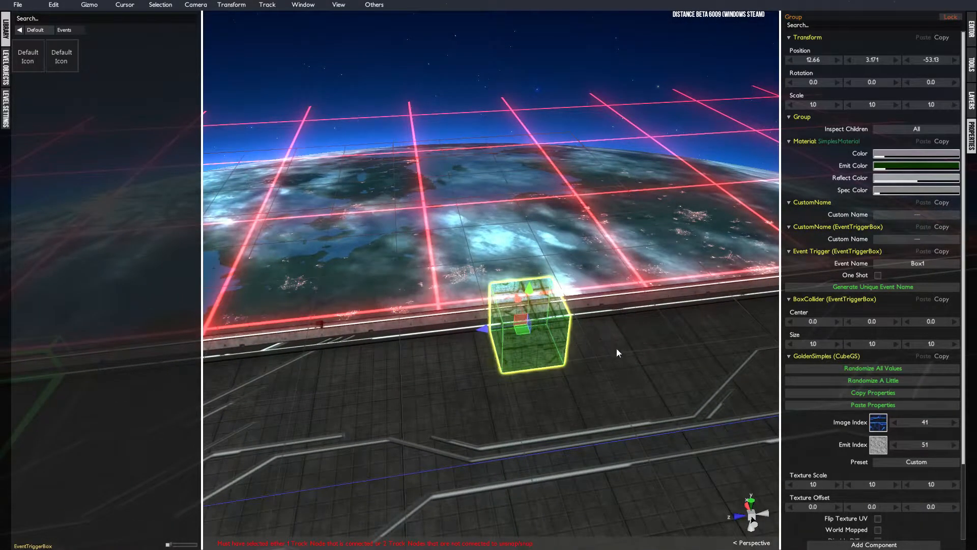
scroll(616, 348, "down", 6)
middle_click_drag(570, 324, 298, 379)
middle_click_drag(583, 340, 460, 379)
scroll(641, 331, "down", 3)
left_click(631, 313)
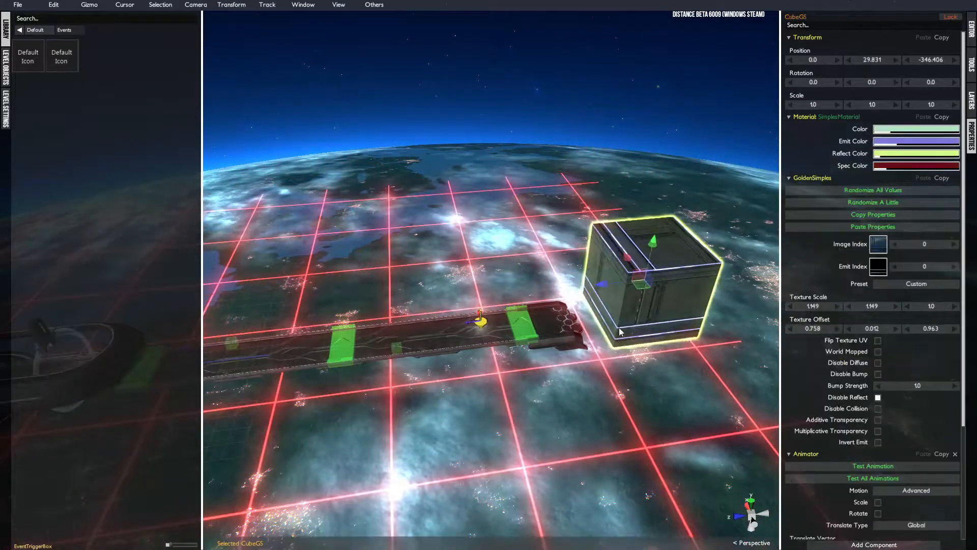
right_click_drag(654, 352, 631, 353)
scroll(870, 385, "down", 2)
scroll(869, 388, "down", 2)
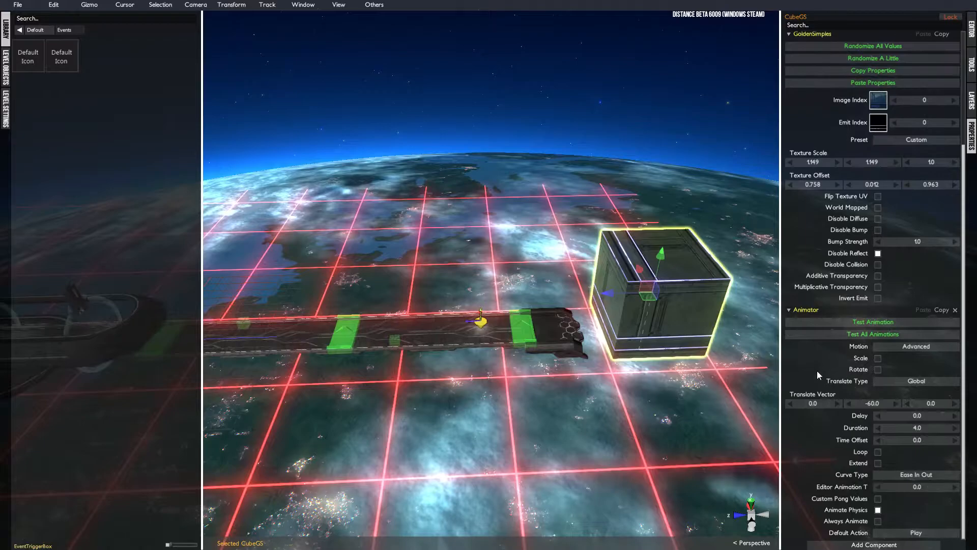
left_click(884, 535)
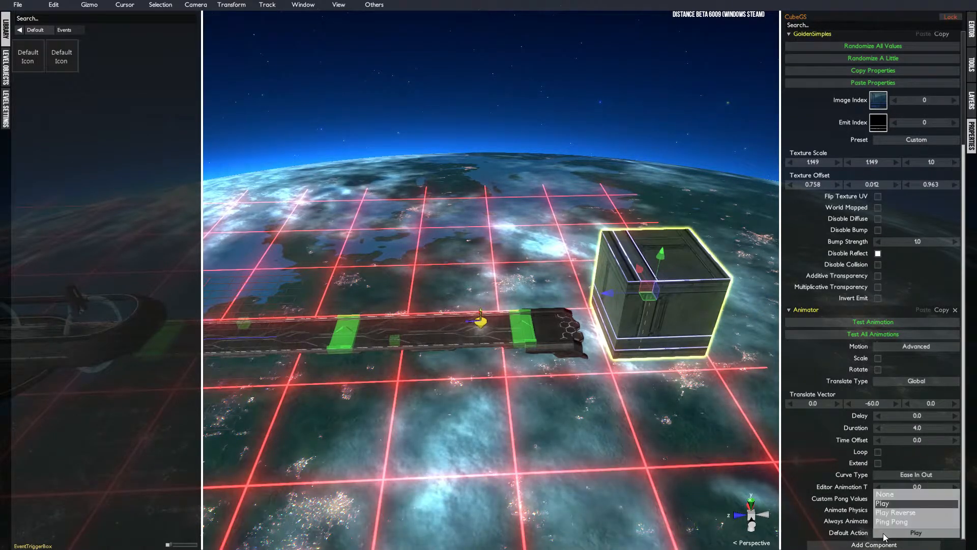
left_click(890, 493)
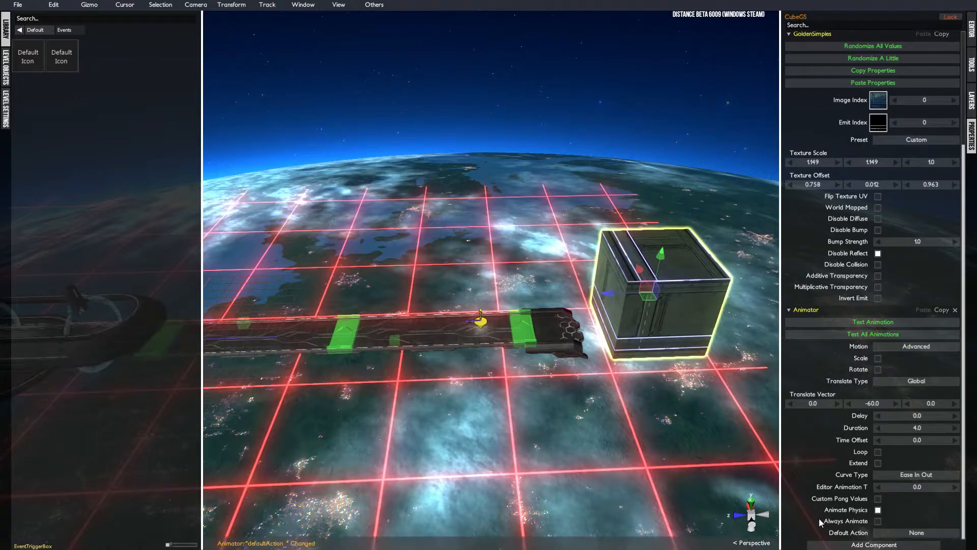
Add an Event Listener component to the large cube
left_click(861, 543)
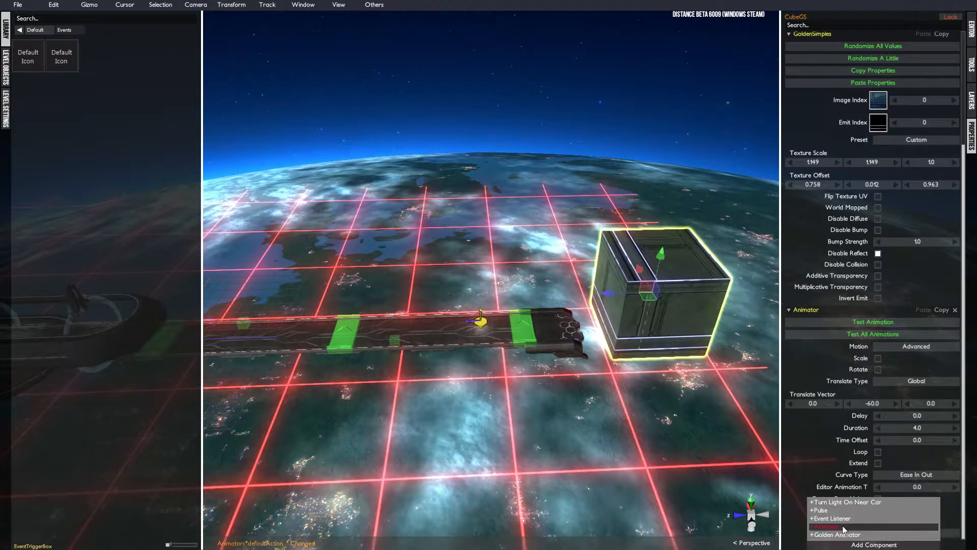
left_click(844, 519)
scroll(863, 457, "down", 1)
scroll(863, 456, "down", 3)
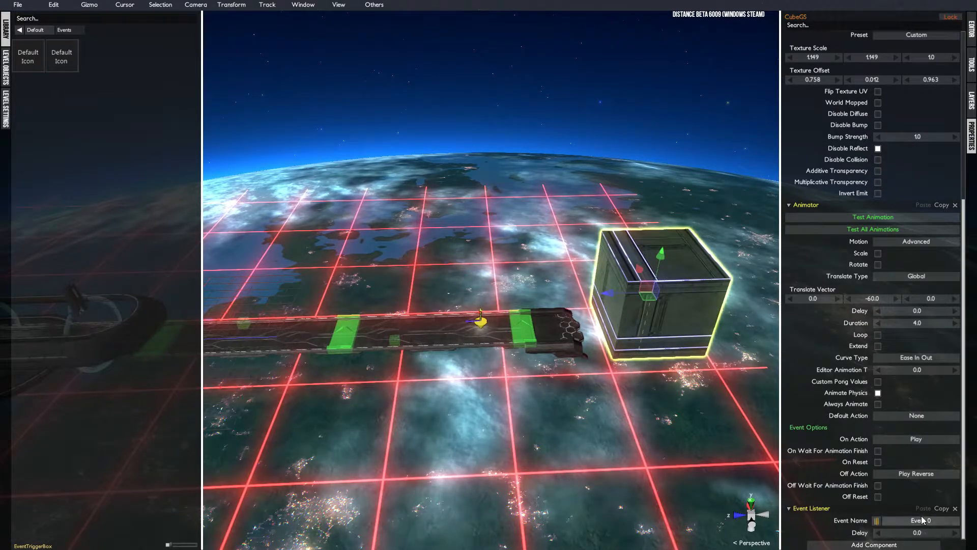
Set the Event Listener's event name to Box1 and change the Animator's Off Action
left_click(875, 521)
left_click(894, 518)
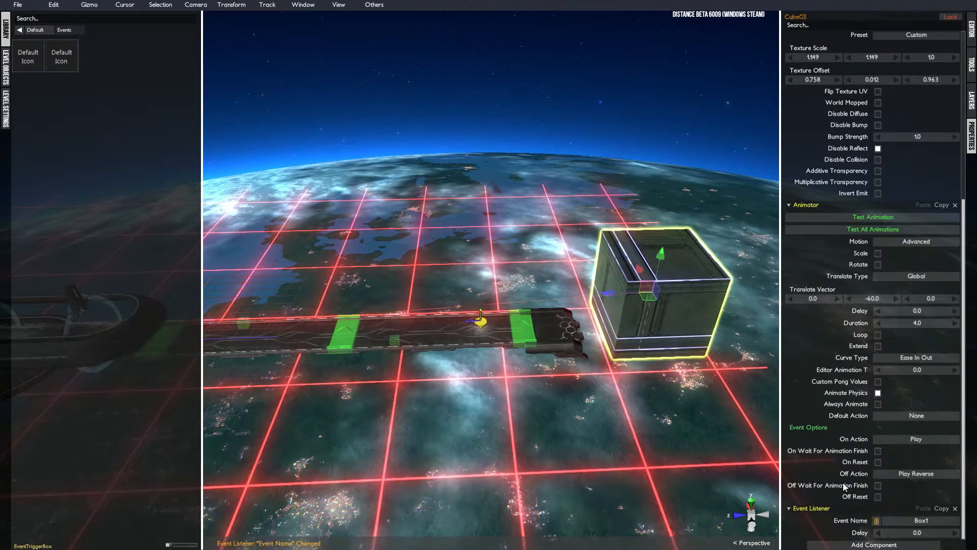
left_click(885, 477)
left_click(896, 429)
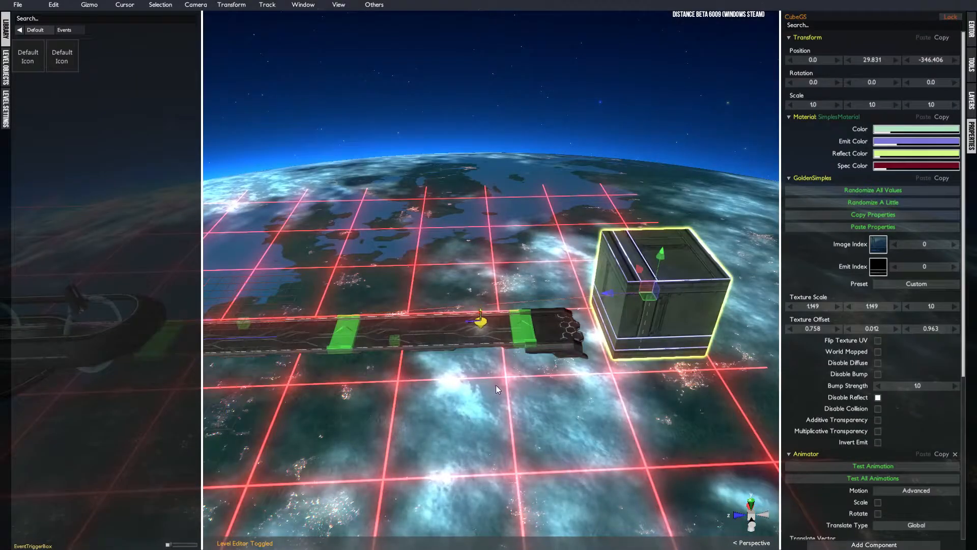
Try to add a second Event Listener component to the large cube at the road's end
scroll(466, 392, "down", 3)
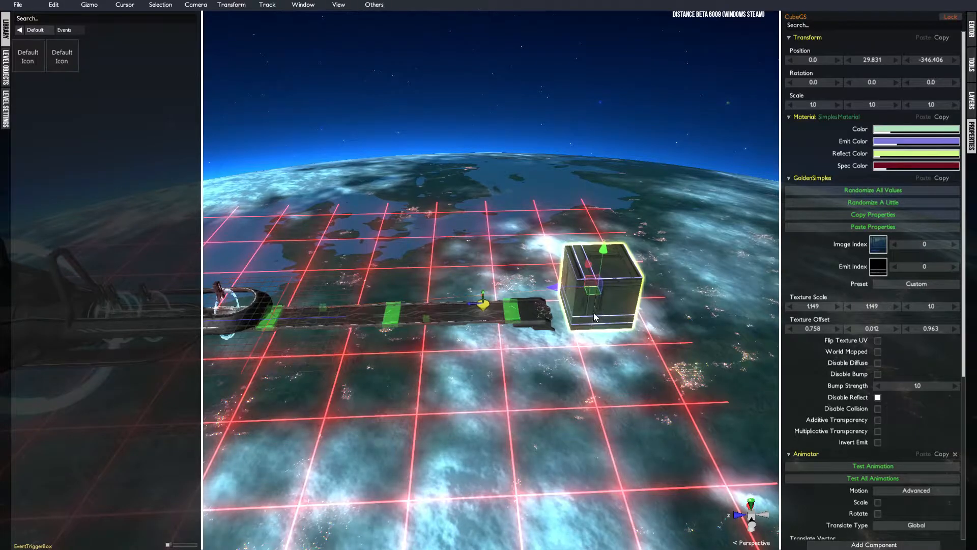
scroll(593, 318, "down", 1)
scroll(592, 317, "up", 2)
scroll(798, 352, "down", 5)
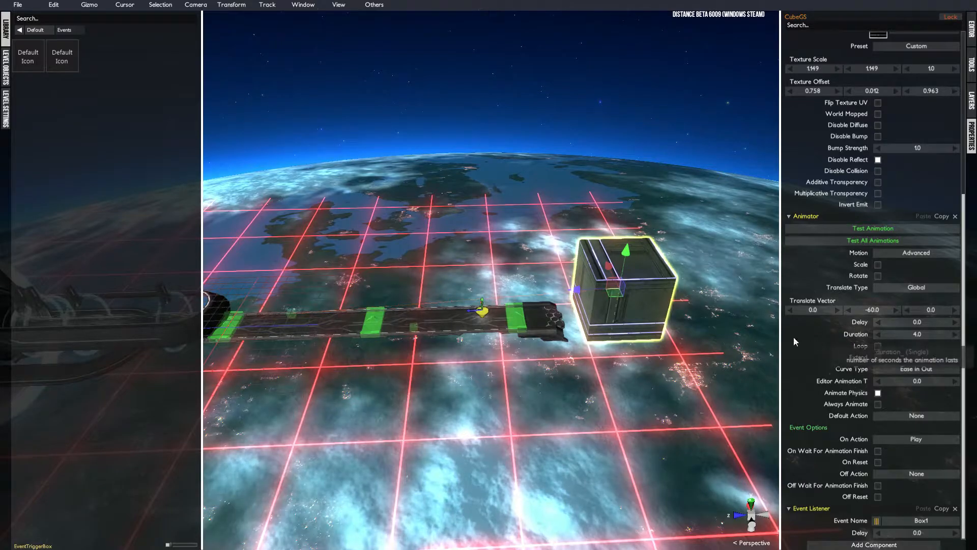
middle_click_drag(655, 342, 564, 376)
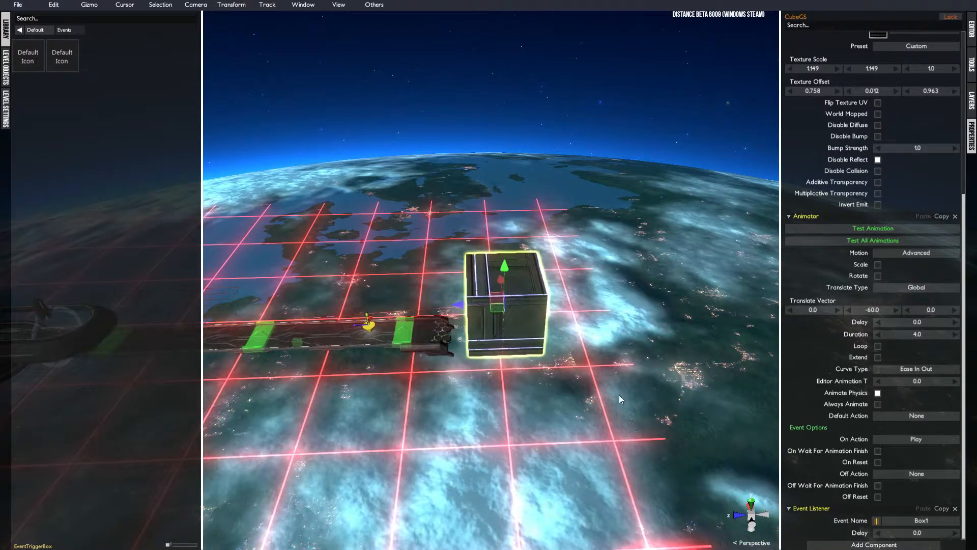
left_click(847, 544)
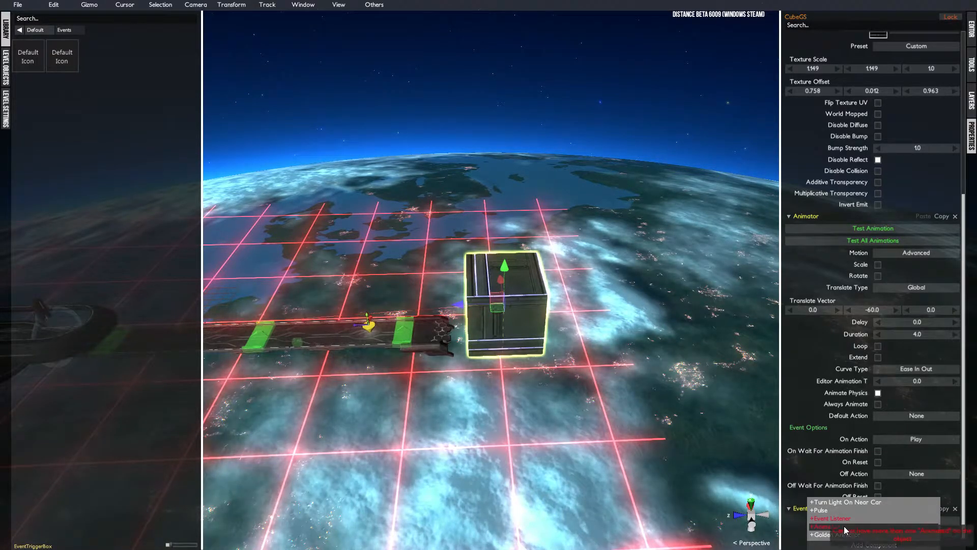
left_click(830, 517)
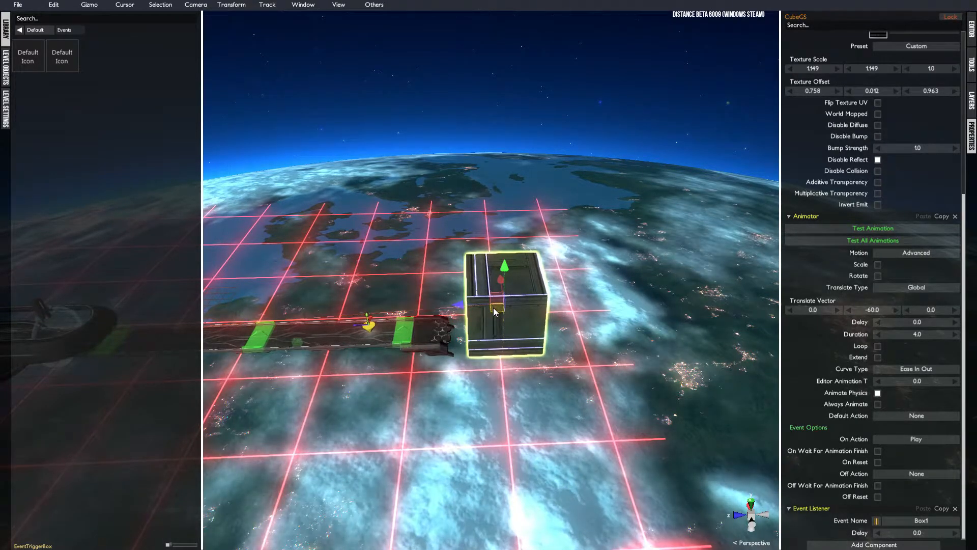
Group the large cube and add an Animator component to the group
key("ctrl+g")
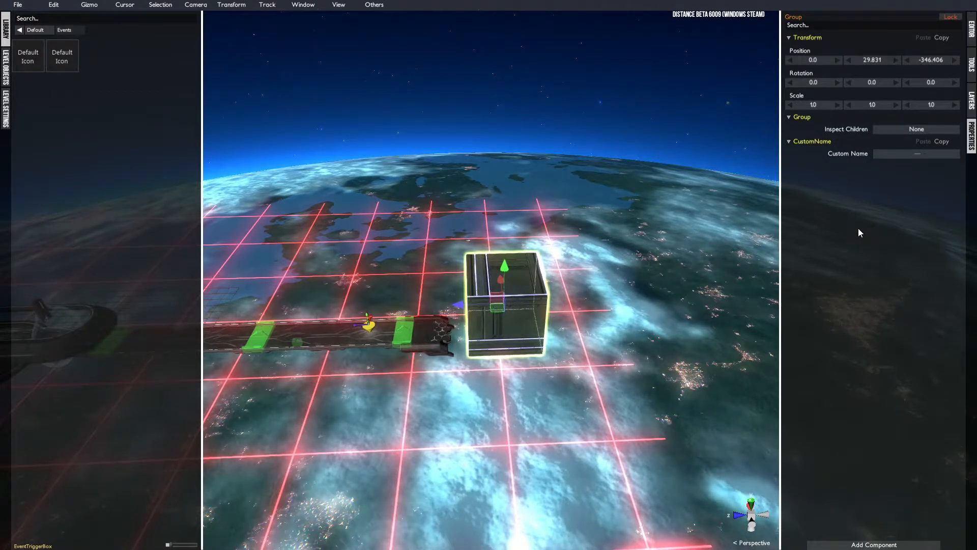
left_click(839, 545)
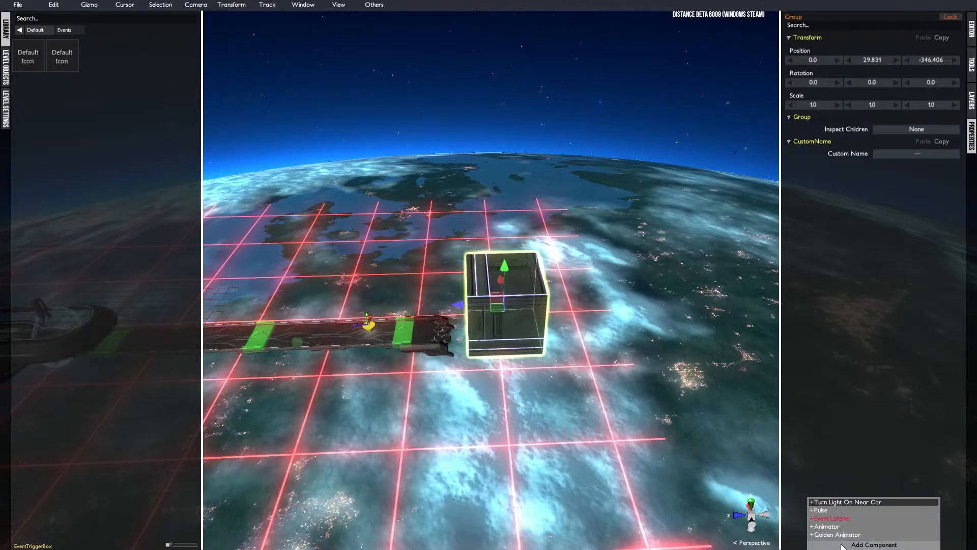
left_click(837, 526)
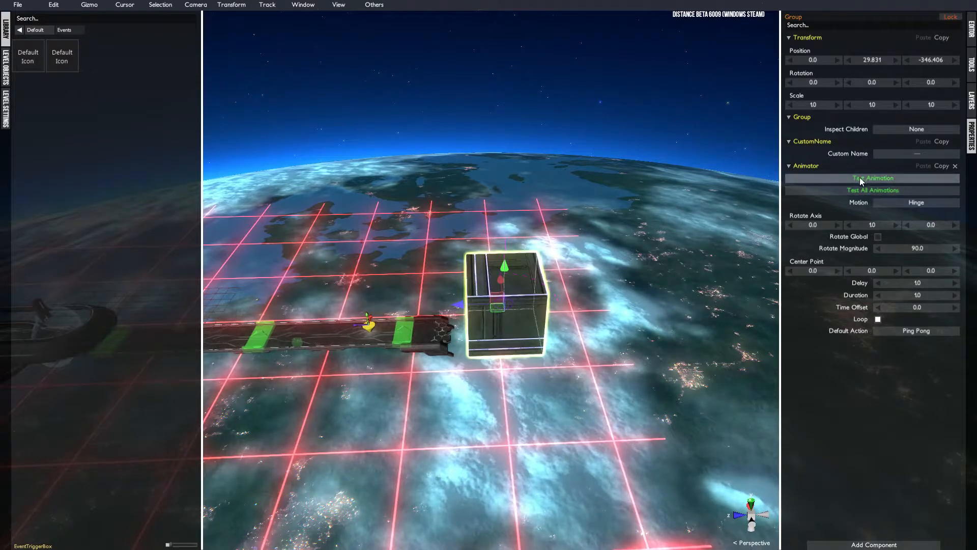
Set the group Animator's motion to Advanced with rotation off and a Global translation with a Z value of 60
left_click(893, 203)
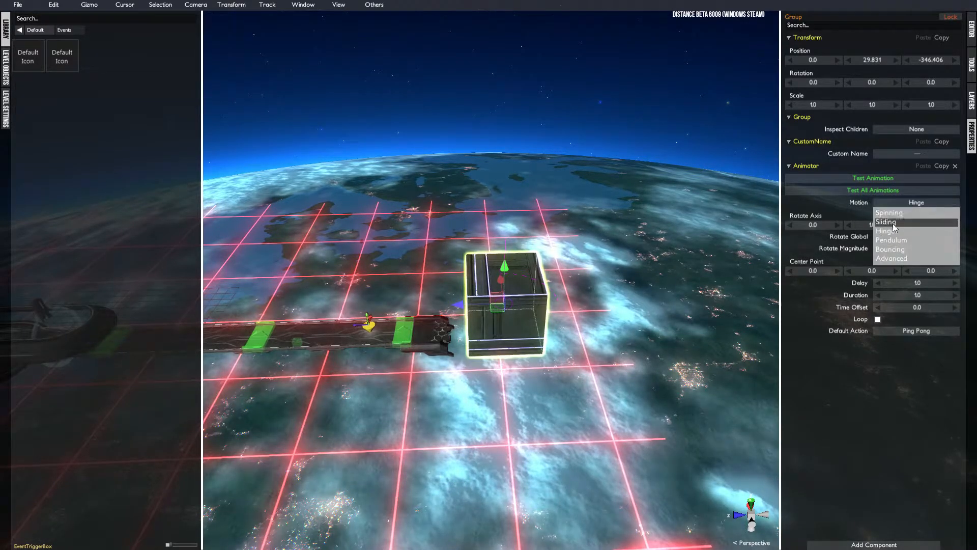
left_click(896, 259)
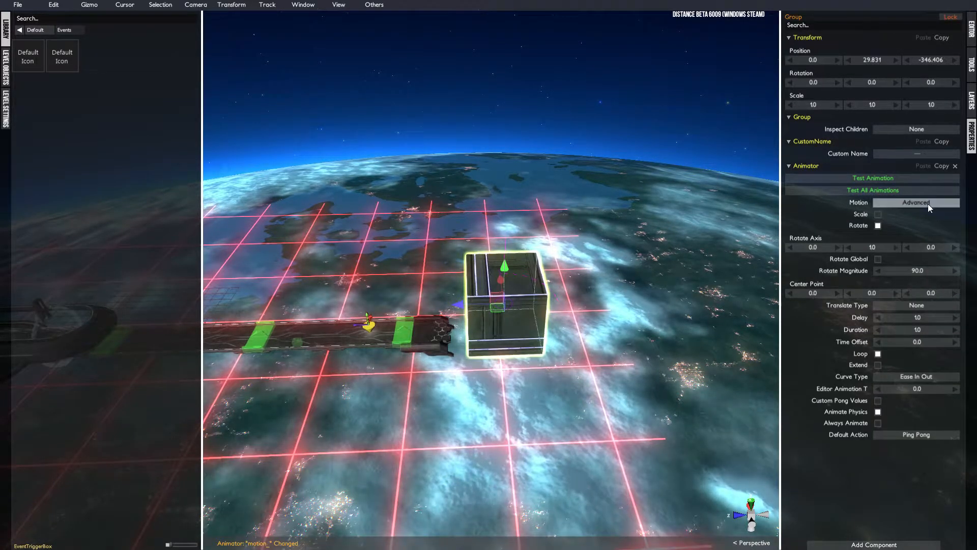
left_click(878, 226)
left_click(883, 237)
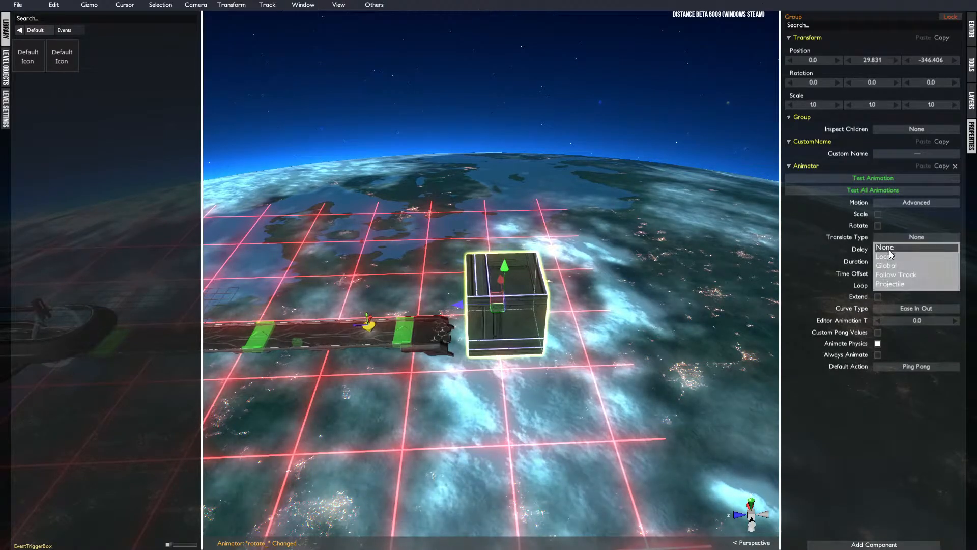
left_click(891, 259)
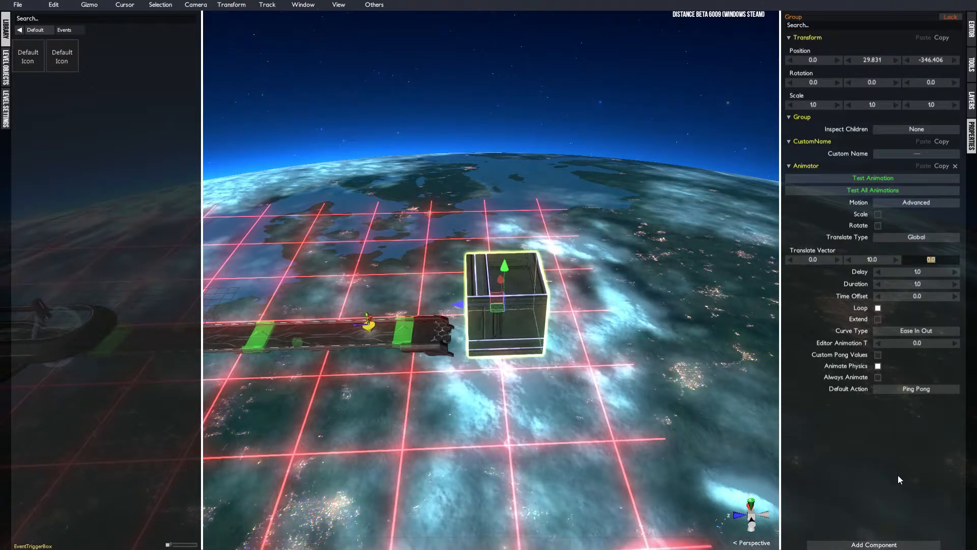
type("60")
key("Return")
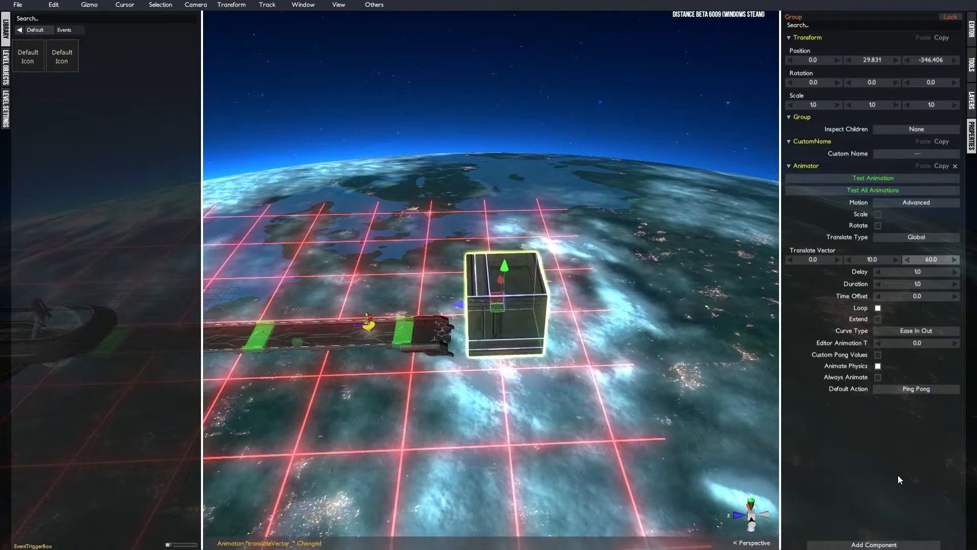
Set the group Animator's delay to 3 and its duration to 2
left_click(906, 274)
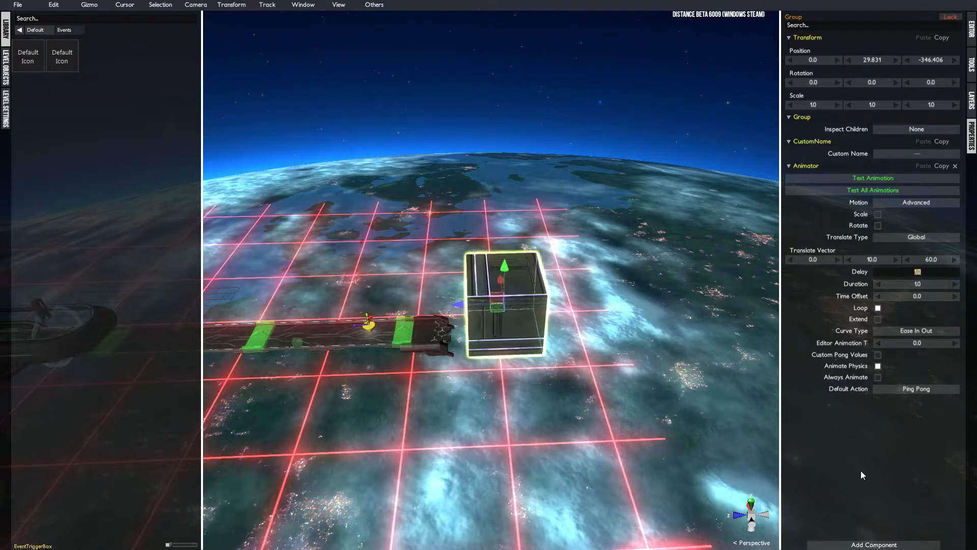
type("3")
key("Return")
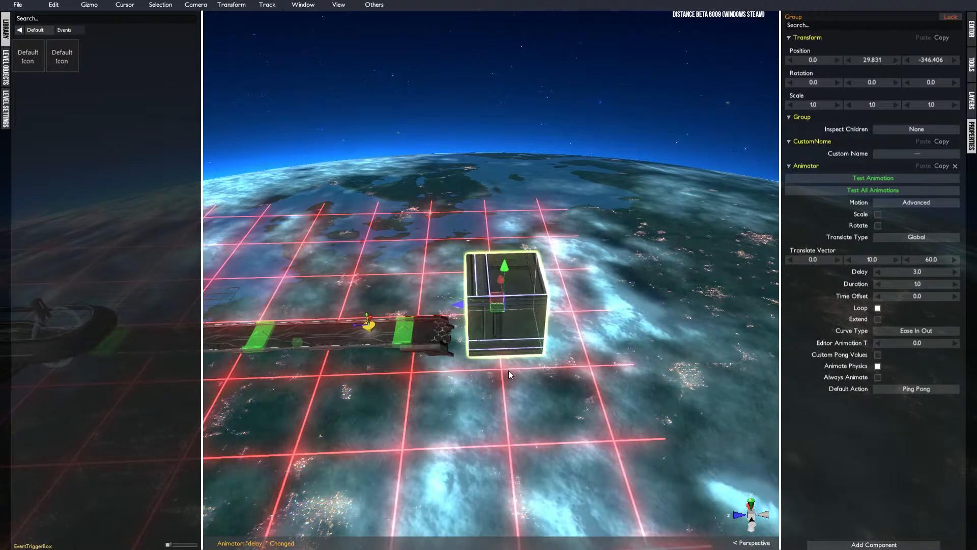
left_click(912, 285)
type("2")
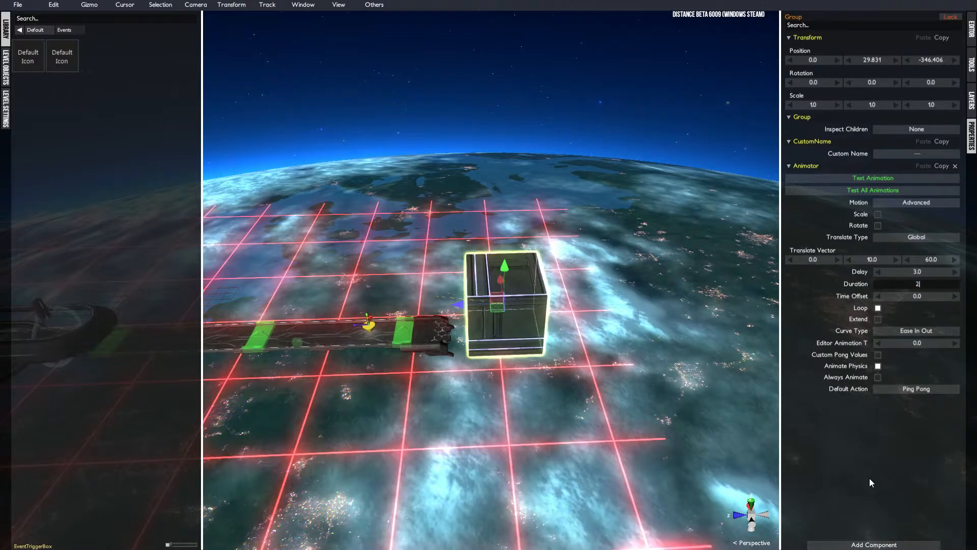
key("Return")
Turn off looping for the group's Animator and choose the Ease In Out curve type
left_click(877, 307)
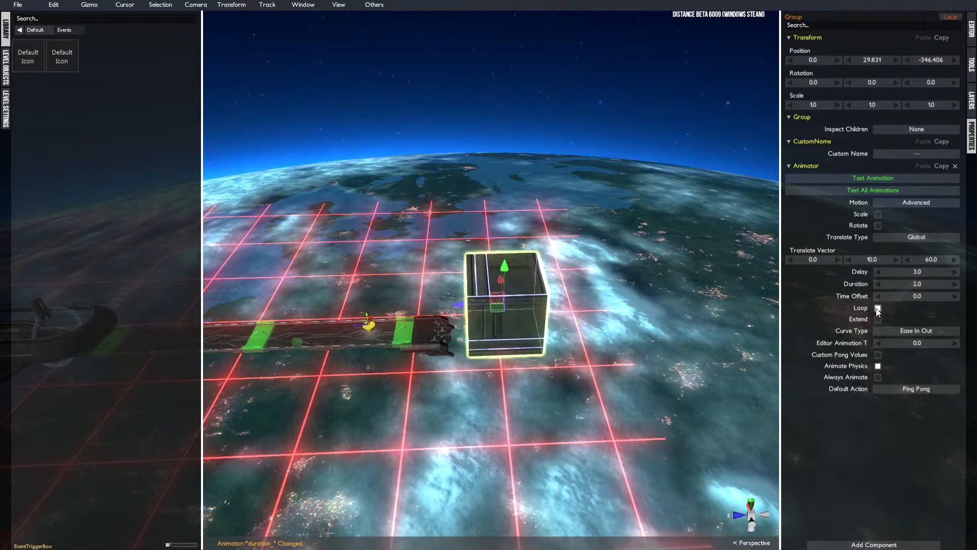
left_click(900, 332)
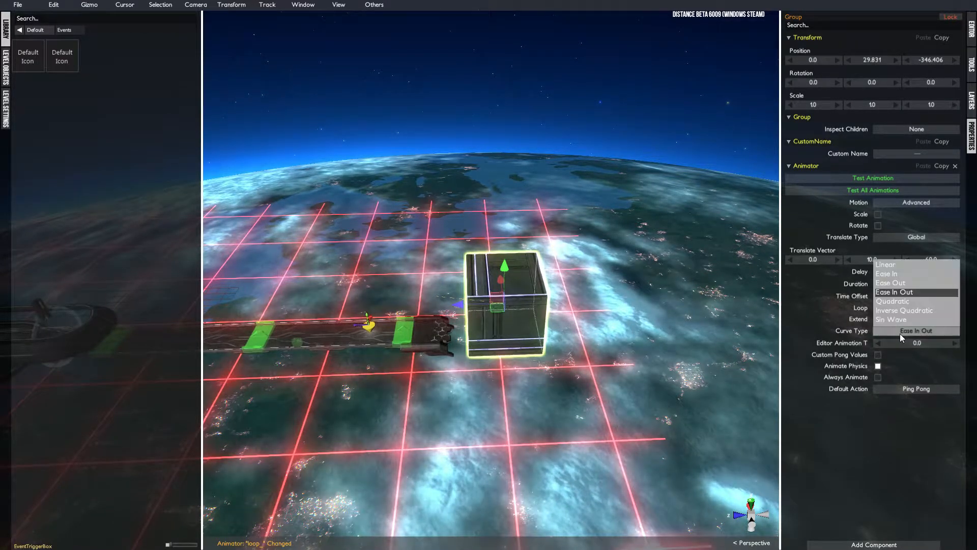
left_click(894, 293)
left_click(879, 365)
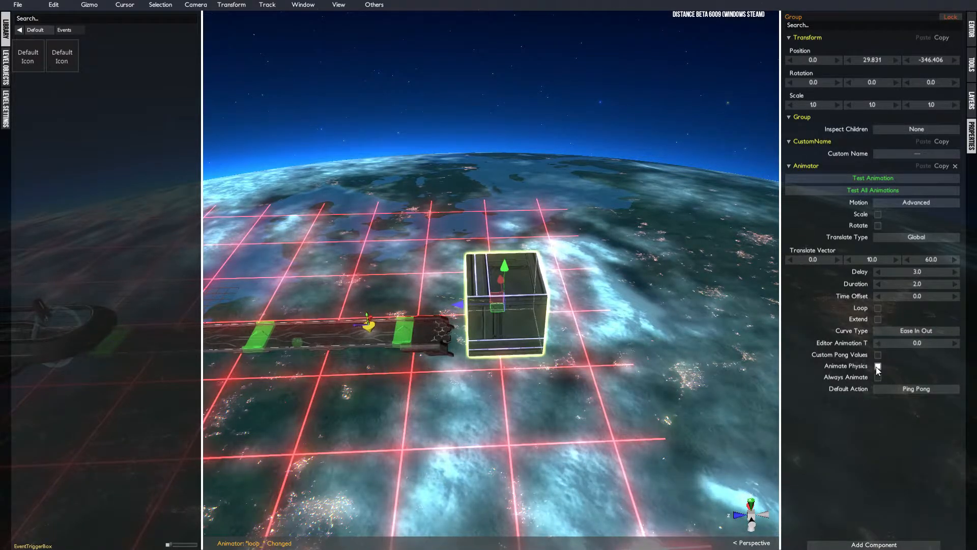
Set the group Animator's default action to None and test-drive the level
left_click(892, 389)
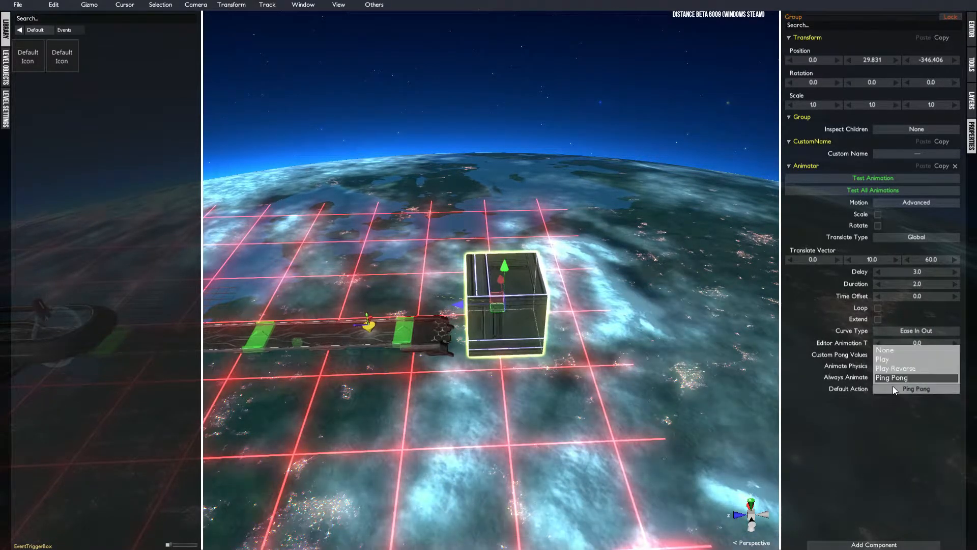
left_click(891, 351)
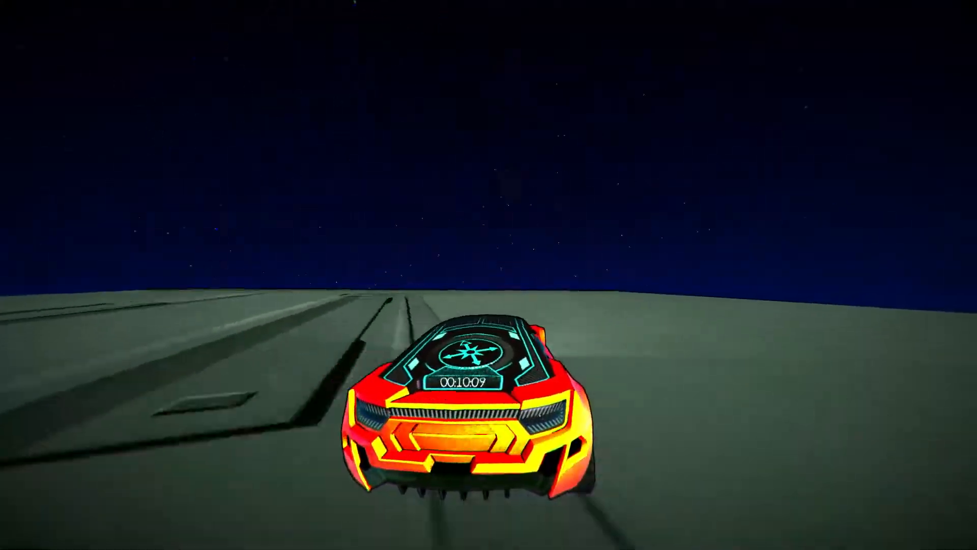
key("Tab")
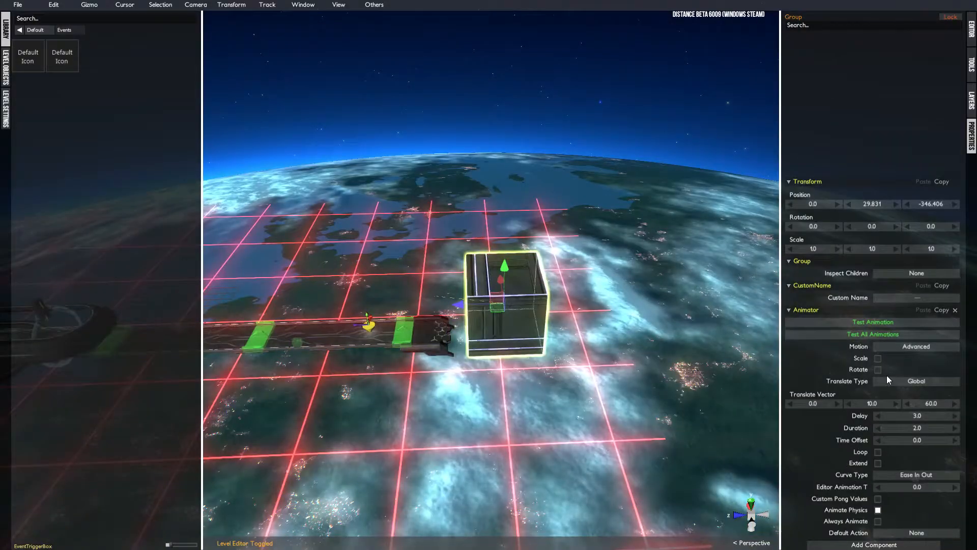
Set the group Animator's default action to Play and test-drive the level again
left_click(889, 534)
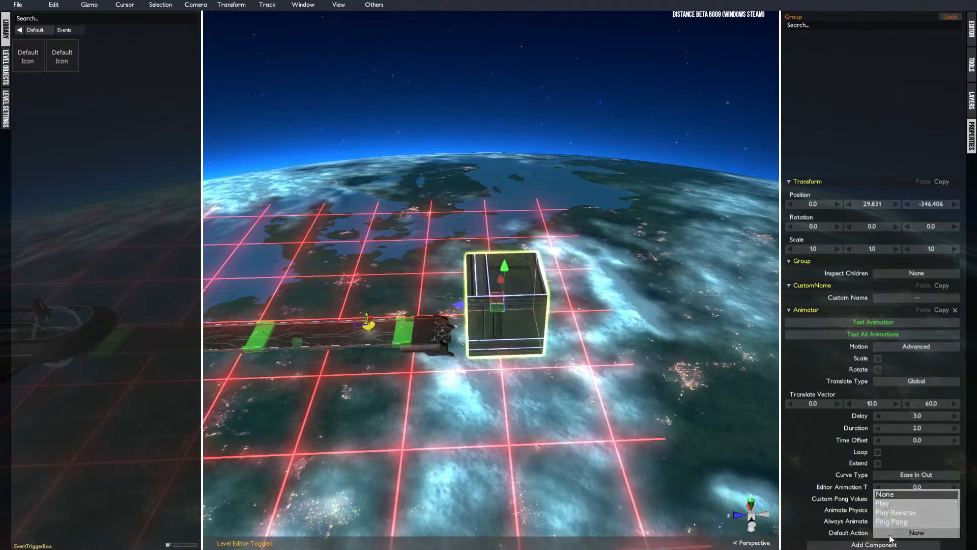
left_click(893, 504)
key("Tab")
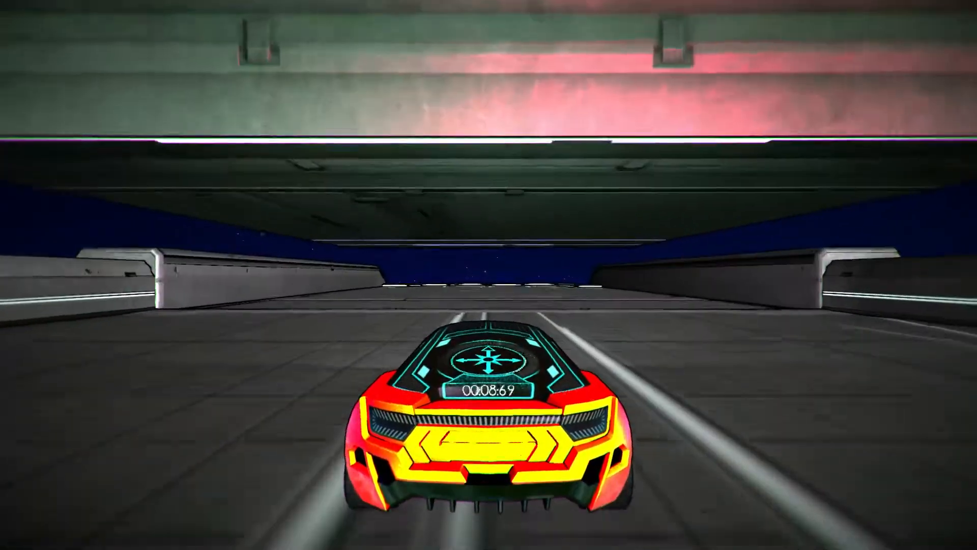
key("Tab")
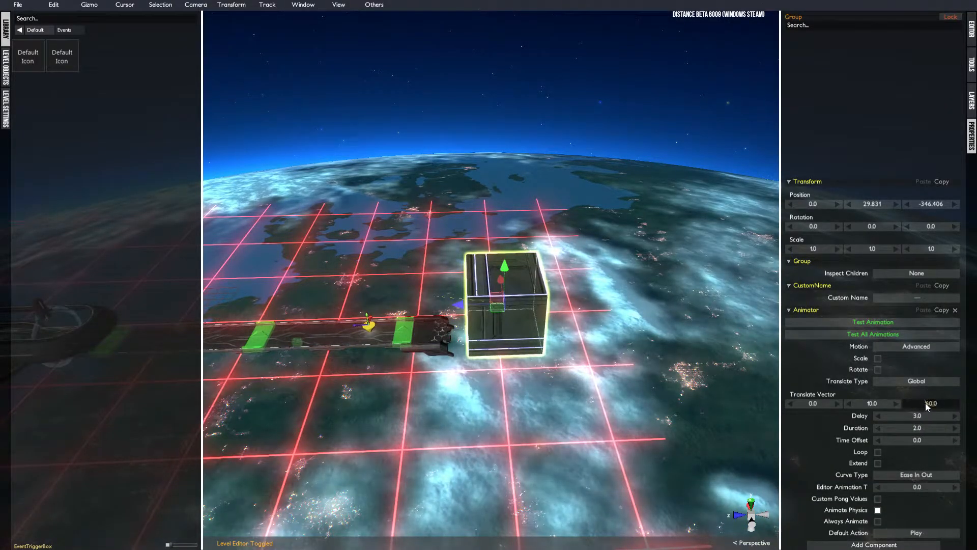
Set the Z value of the group's translate vector to -60 and its Animator's default action to None
key("Return")
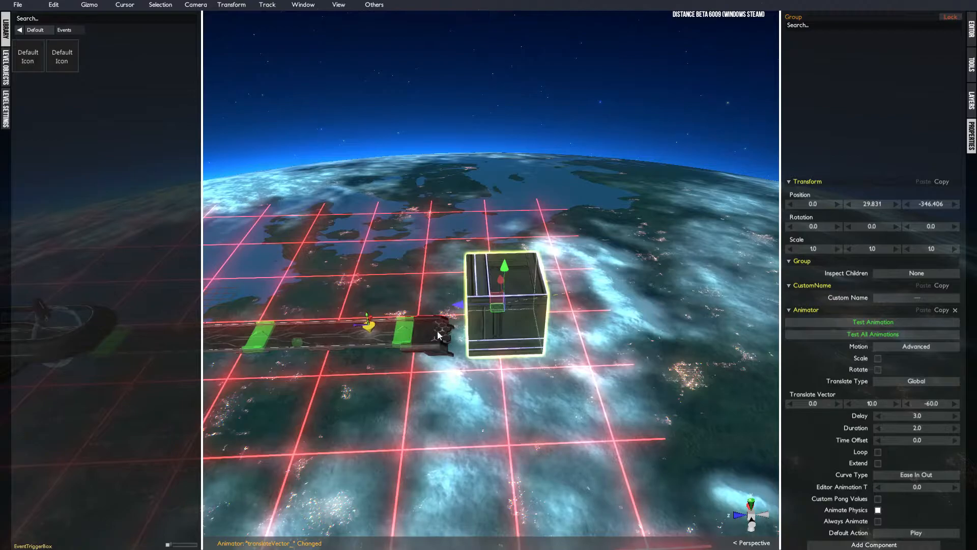
middle_click_drag(463, 326, 580, 337)
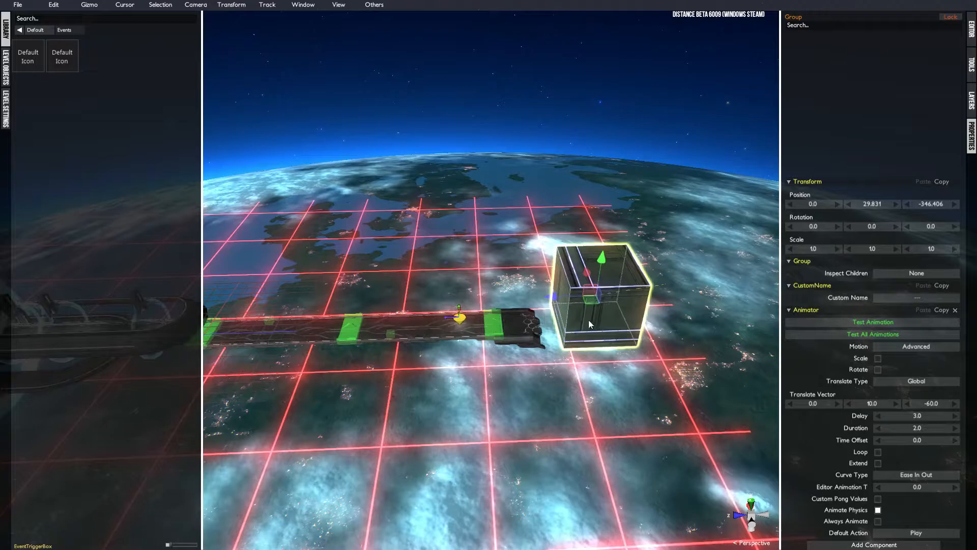
left_click(899, 533)
left_click(895, 497)
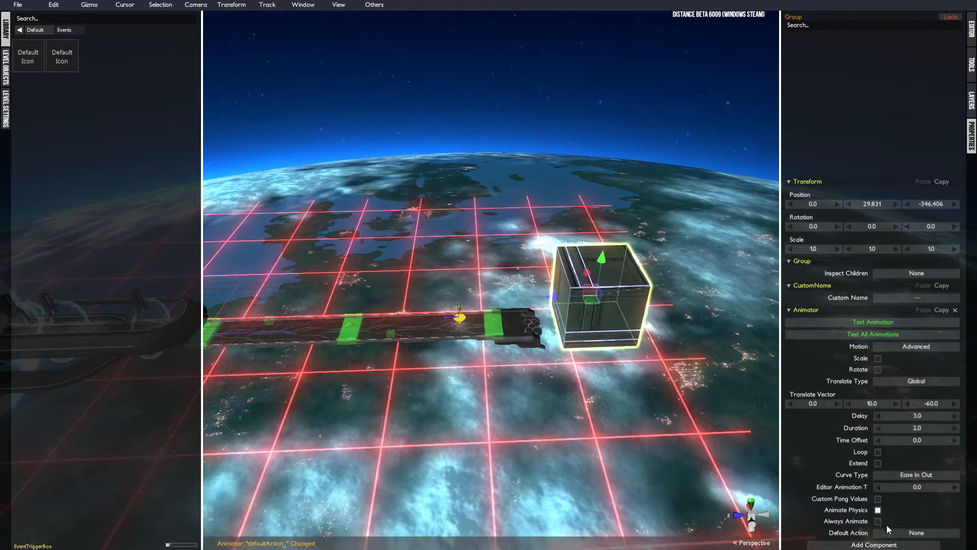
Add an Event Listener component to the large cube's group and set its event name to Box1
left_click(880, 544)
left_click(832, 518)
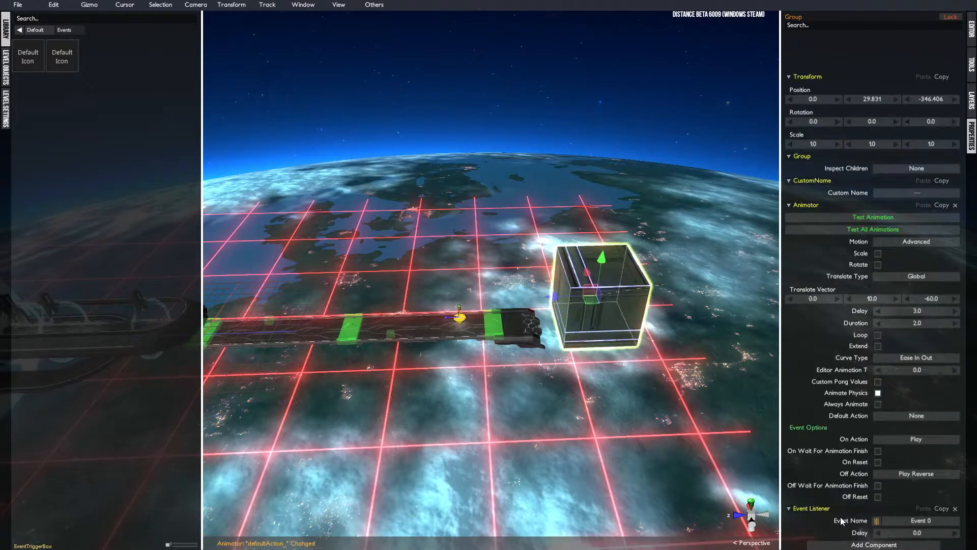
left_click(875, 521)
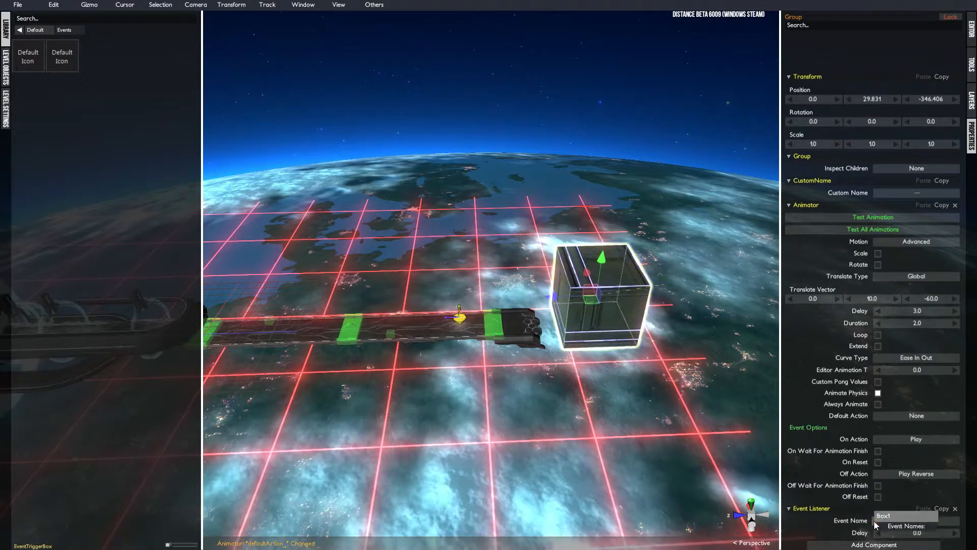
left_click(885, 515)
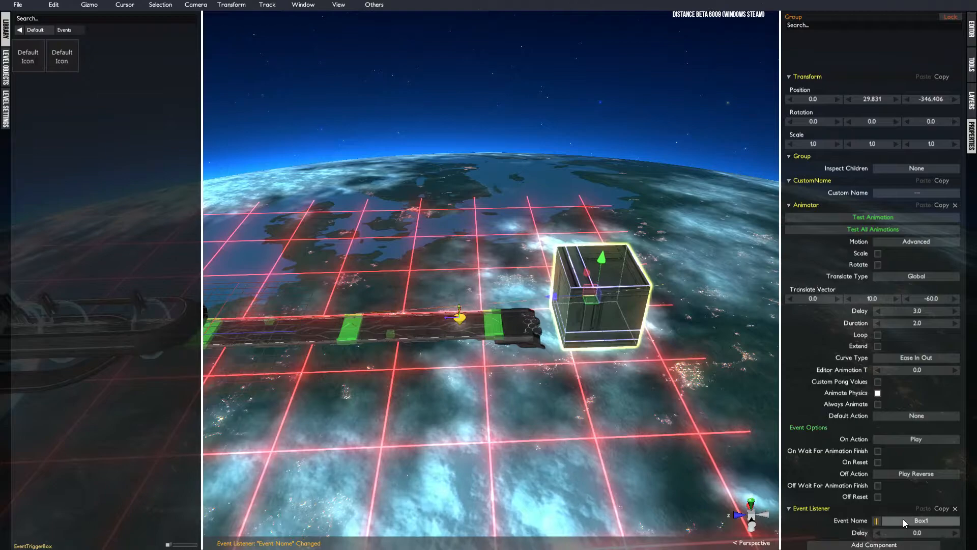
Set the group Animator's Off Action to None and test-drive the level
left_click(891, 473)
left_click(893, 424)
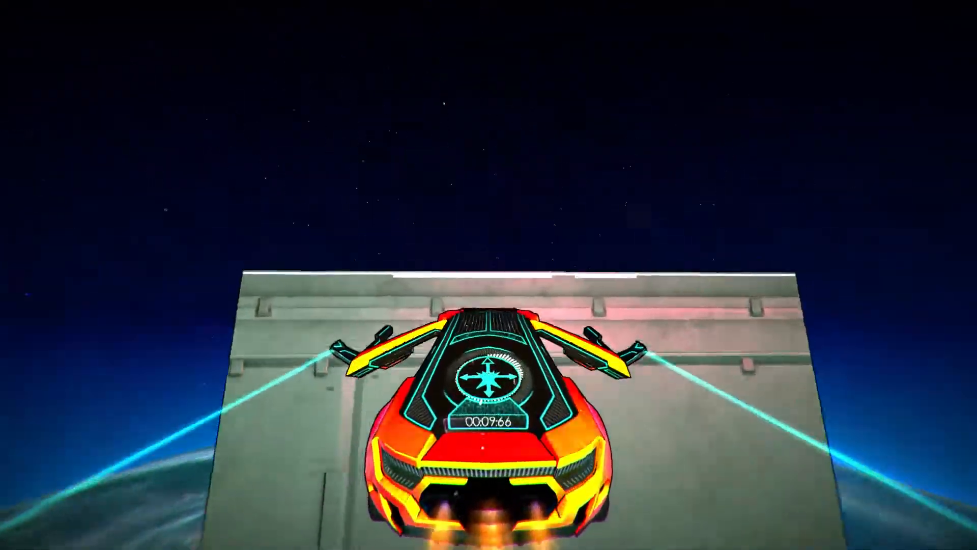
key("Tab")
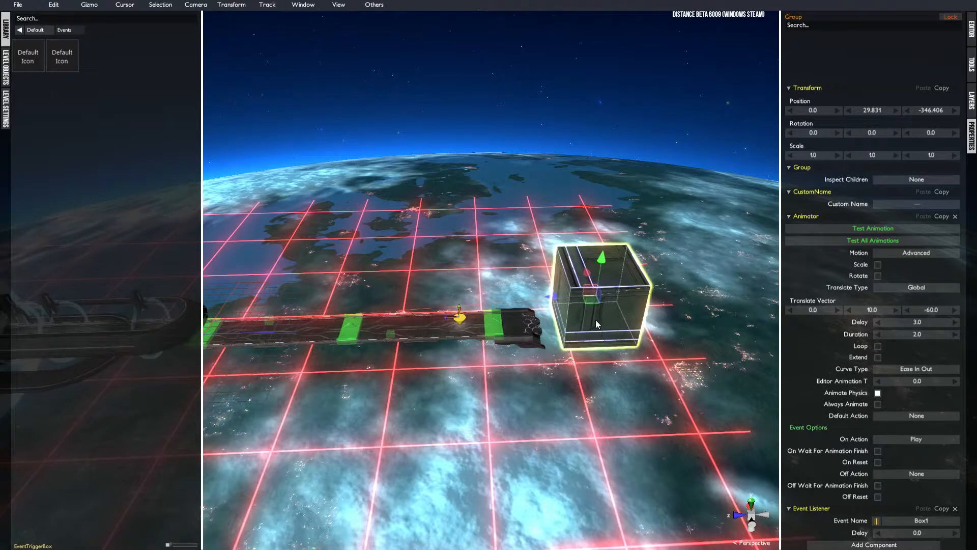
Select the small cubes along the road one after another, and reselect the large cube's group
left_click(389, 334)
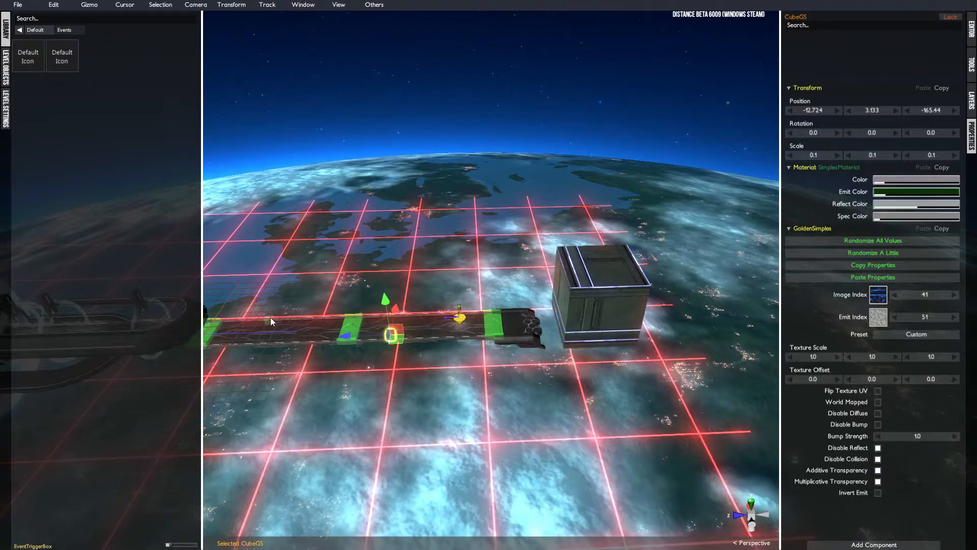
left_click(272, 319)
left_click(391, 335)
left_click(603, 286)
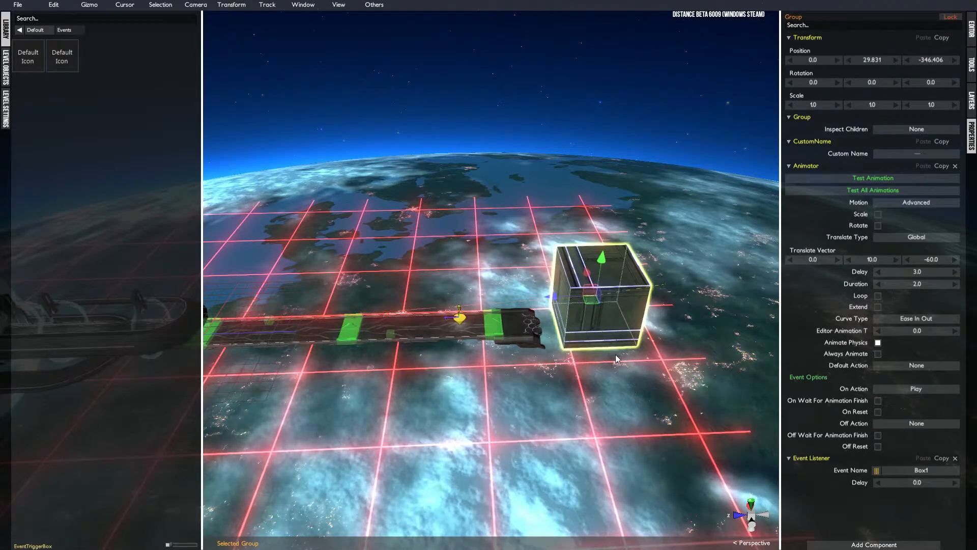
Ungroup the large cube at the road's end and review its own Animator settings
left_click(853, 543)
left_click(849, 543)
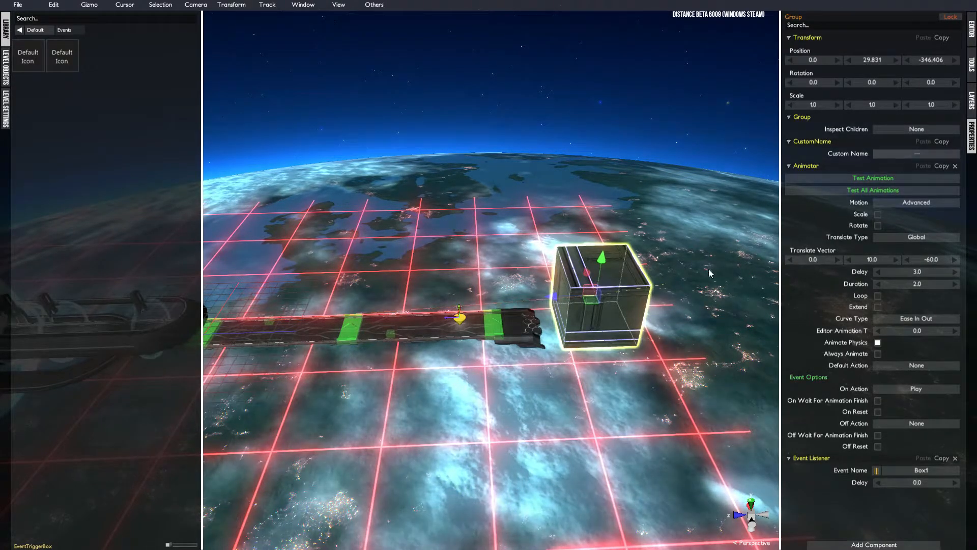
left_click(585, 325)
right_click(594, 312)
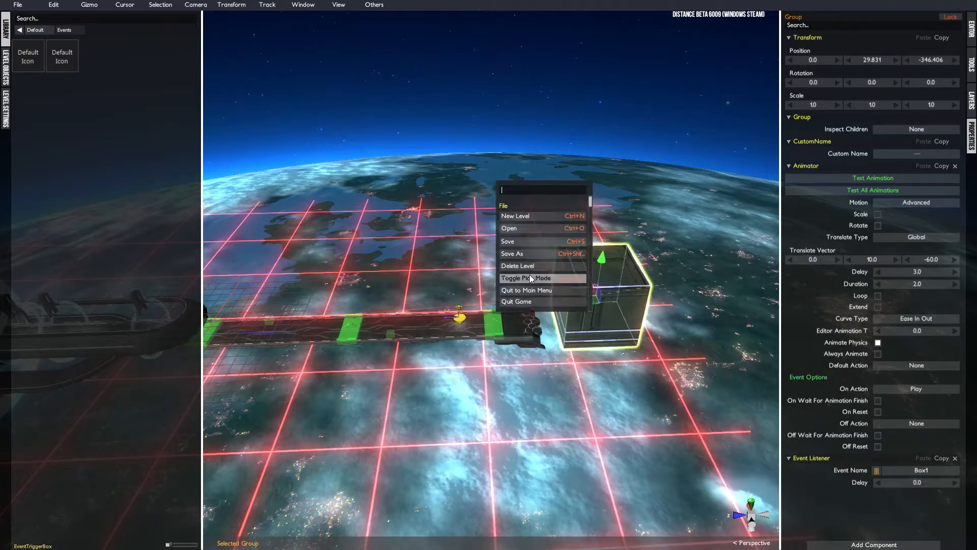
type("ung")
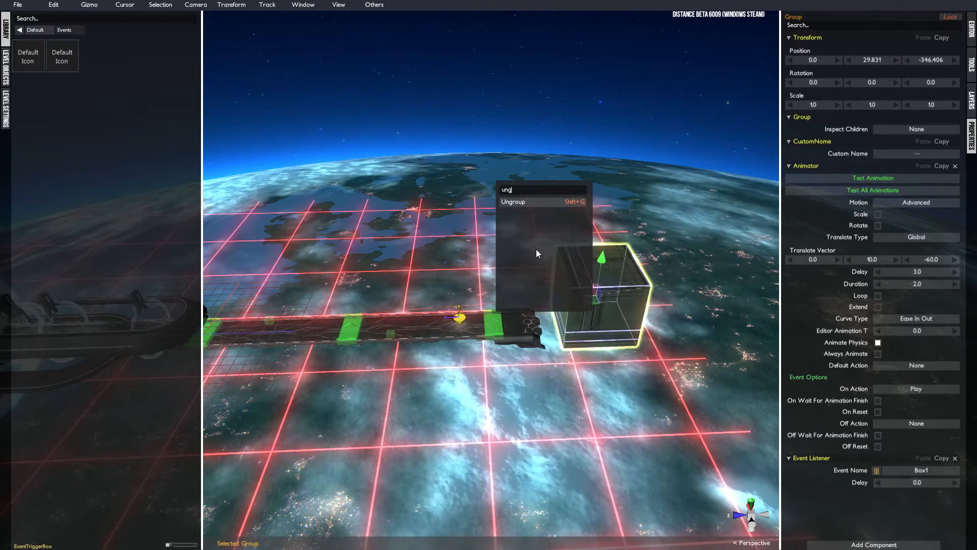
left_click(544, 201)
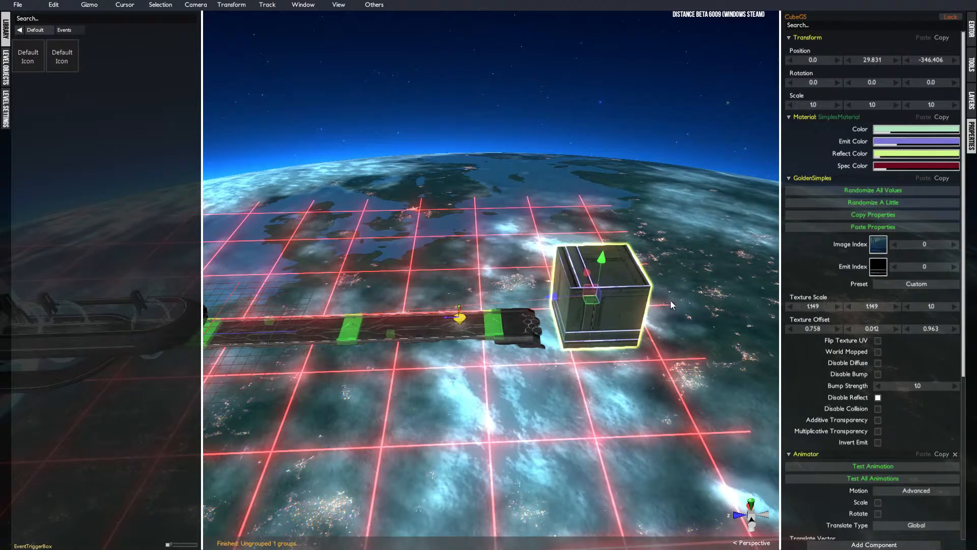
scroll(841, 289, "down", 5)
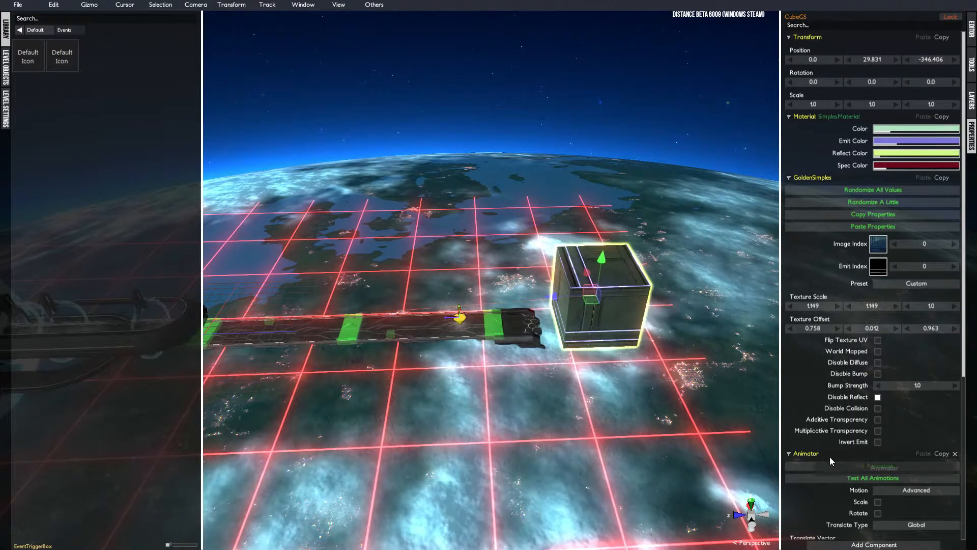
scroll(832, 456, "down", 5)
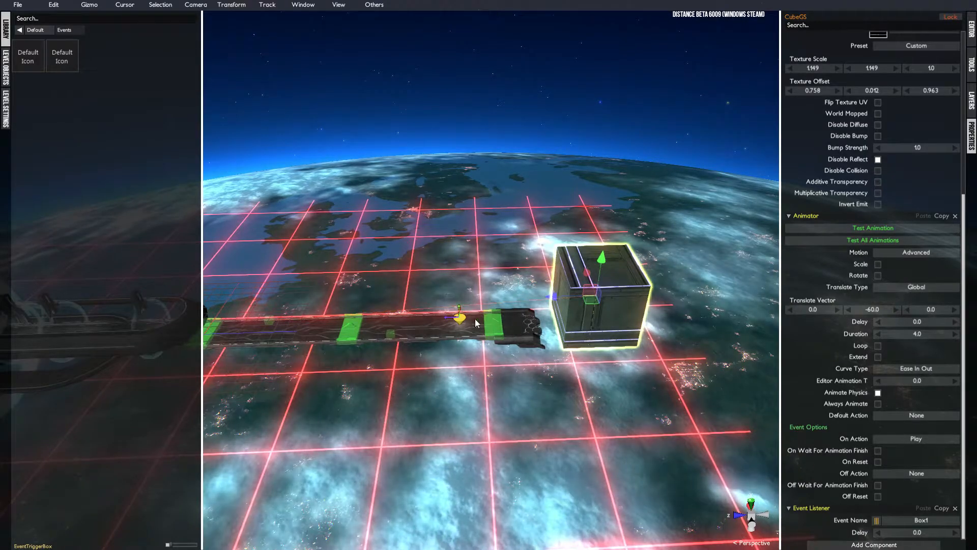
Compare the small cubes along the road with the large cube, and delete the standalone small cube that has no event trigger
left_click(390, 334)
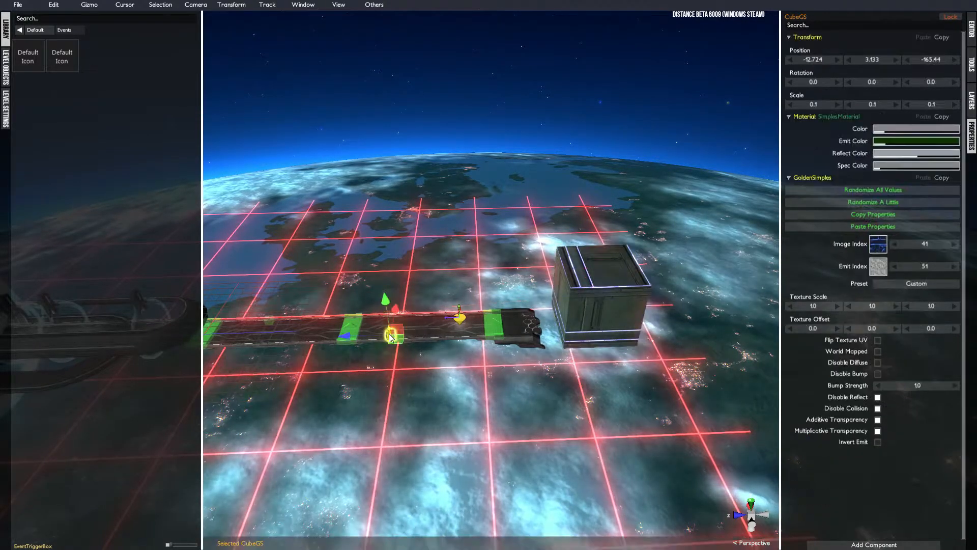
left_click(268, 319)
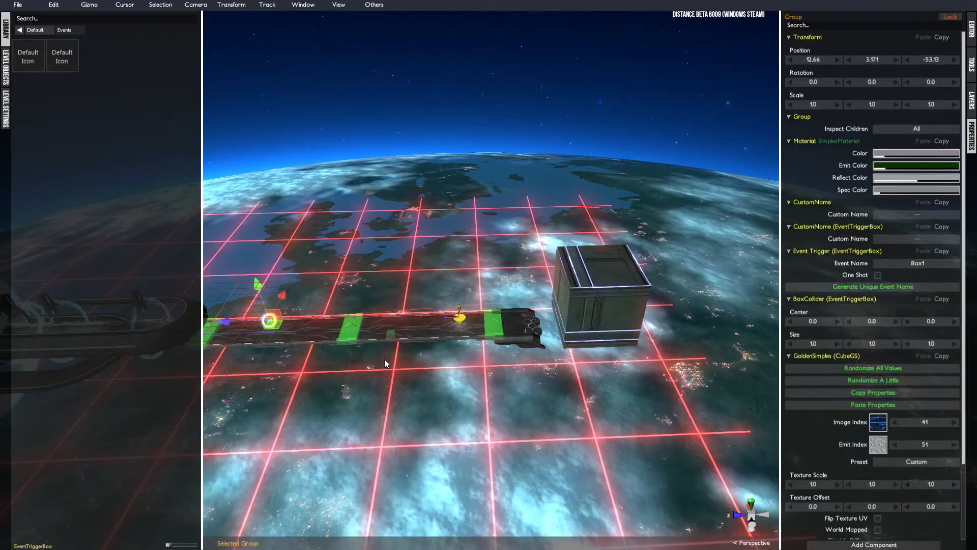
left_click(388, 338)
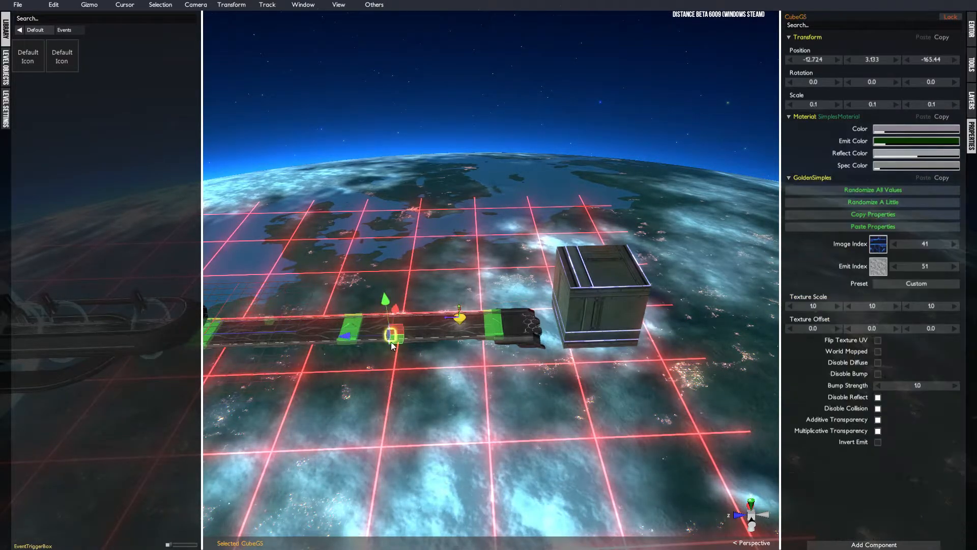
left_click(590, 300)
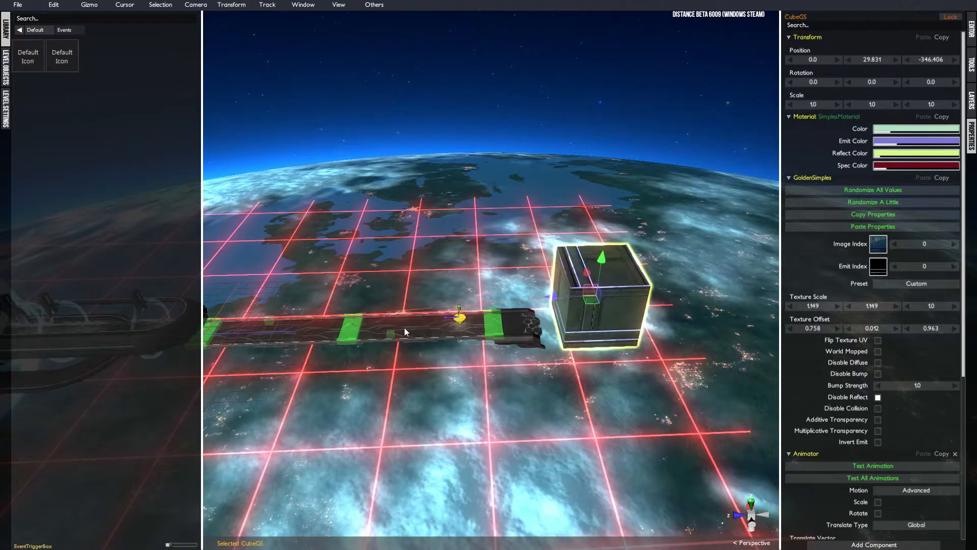
left_click(388, 333)
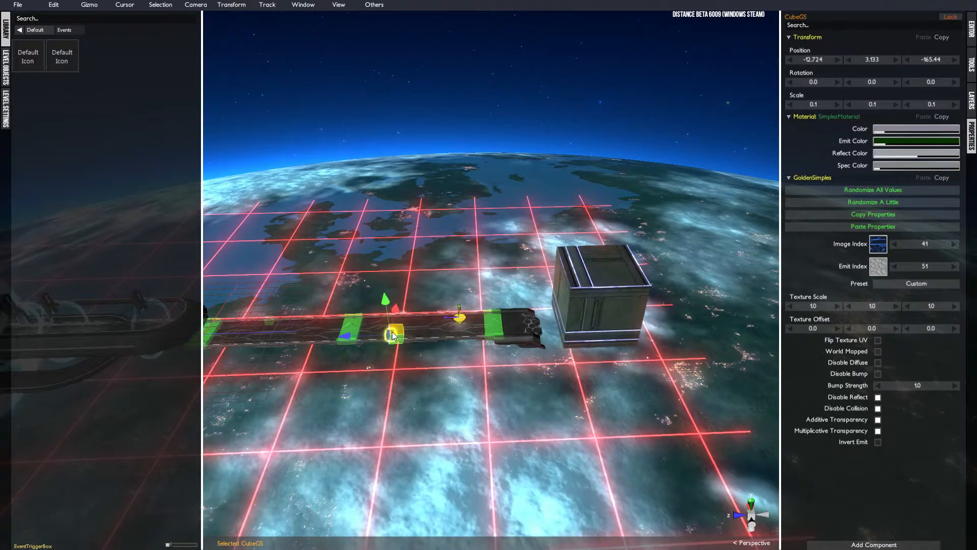
key("Delete")
Duplicate the Box1 trigger group further along the road, raising it about 3 units and shifting it about -5 along X to the road's edge
left_click(272, 320)
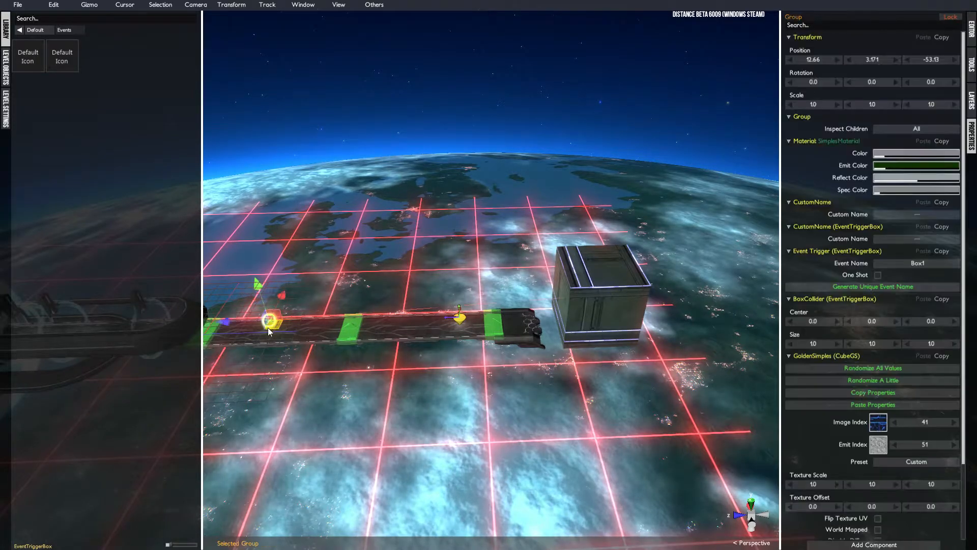
key("ctrl+c")
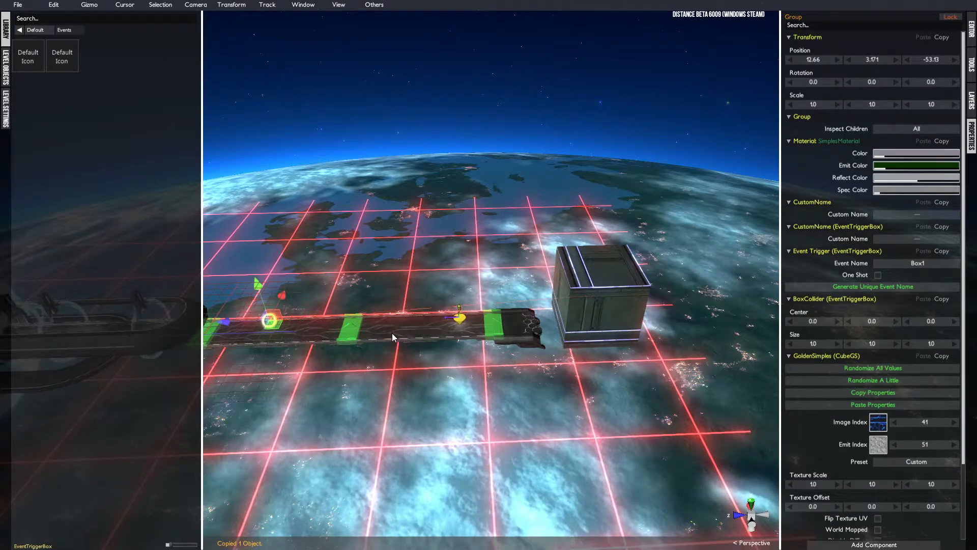
key("ctrl+v")
key("f")
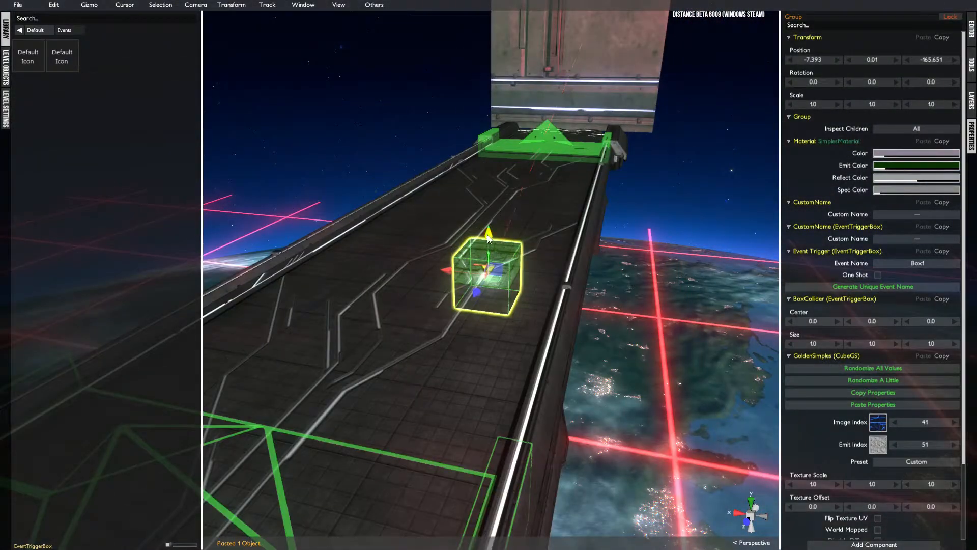
left_click_drag(487, 235, 485, 211)
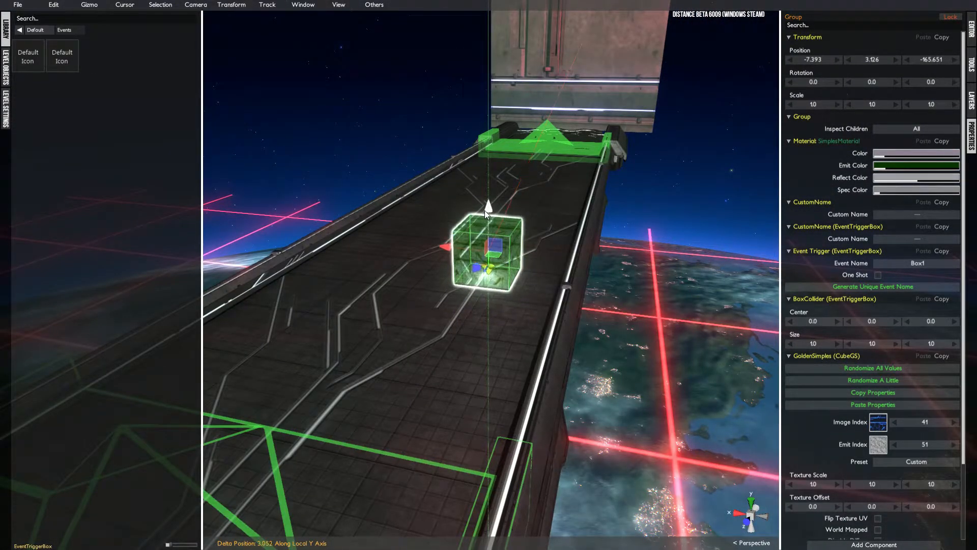
left_click_drag(449, 250, 514, 250)
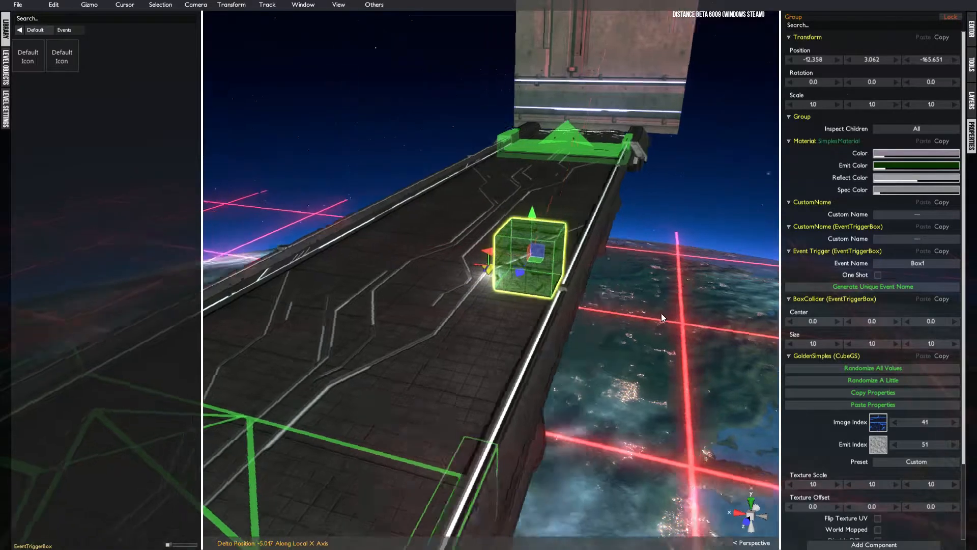
right_click_drag(673, 313, 463, 346)
scroll(468, 341, "down", 5)
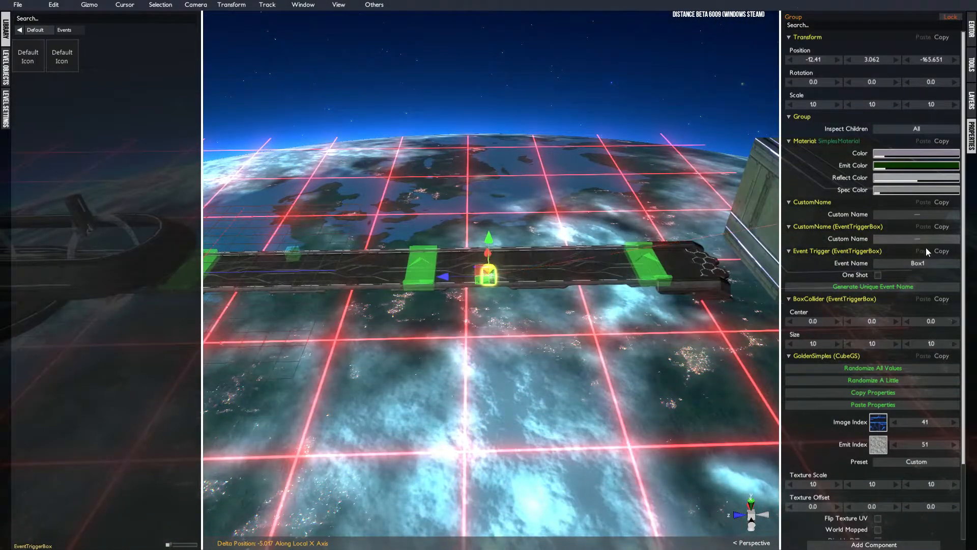
Set the duplicated trigger's event name to Box2 and compare it with the Box1 trigger group
left_click(930, 264)
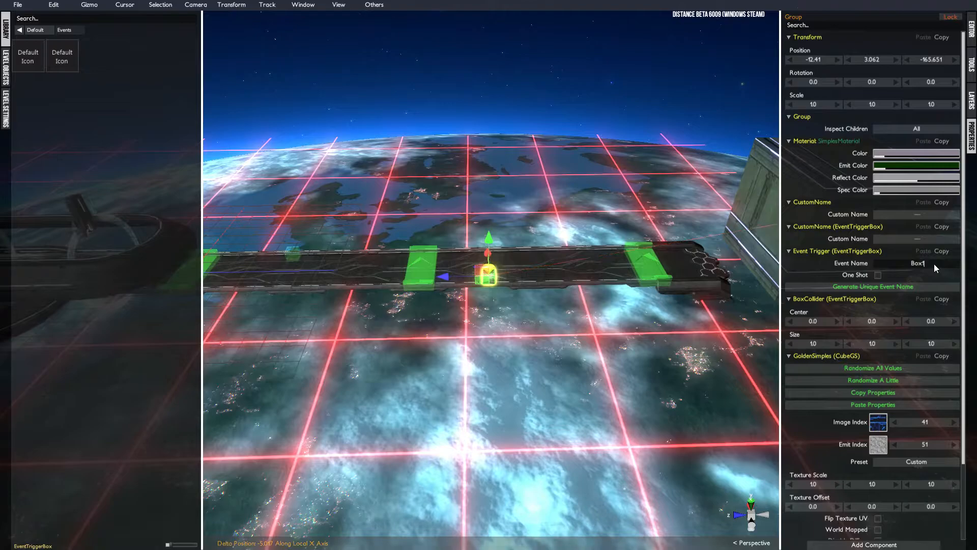
key("BackSpace")
type("2")
key("Return")
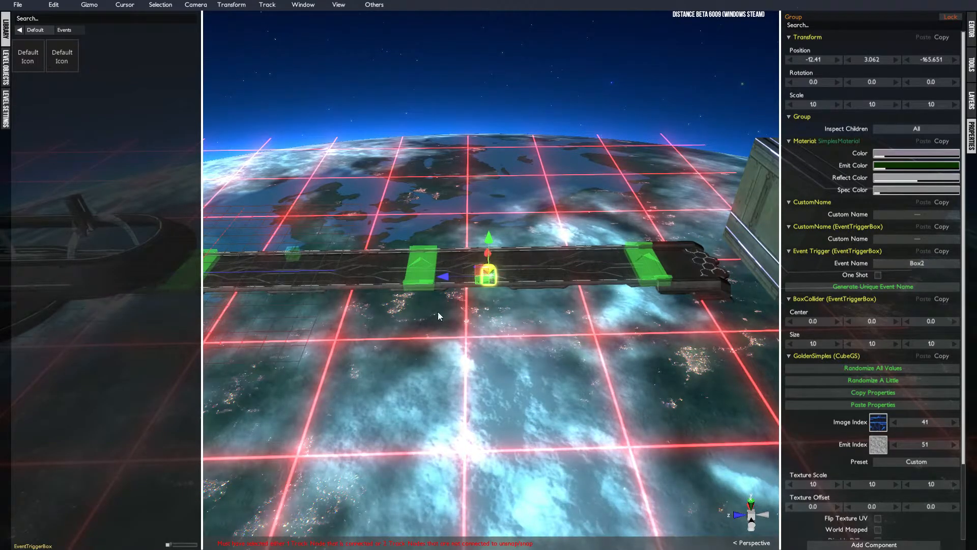
left_click(291, 255)
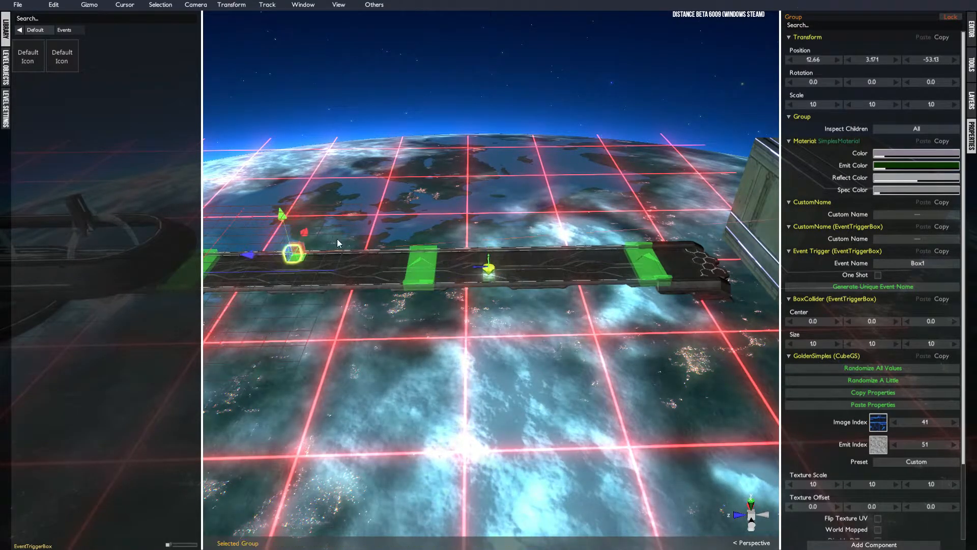
left_click(489, 270)
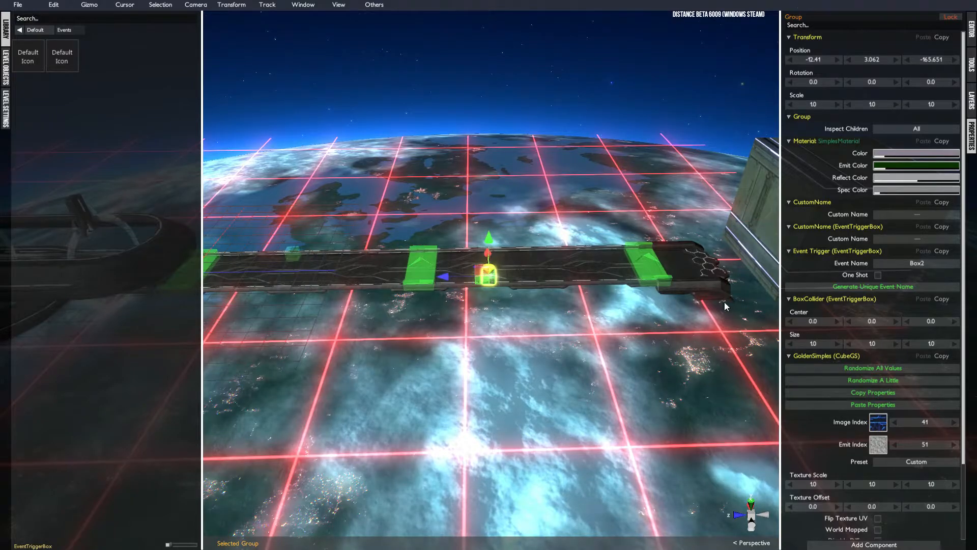
Place the editor cursor on the road beside the middle green marker, at about (6.5, 0.0, -144.6)
scroll(557, 324, "down", 5)
middle_click_drag(553, 327, 545, 360)
right_click(470, 259)
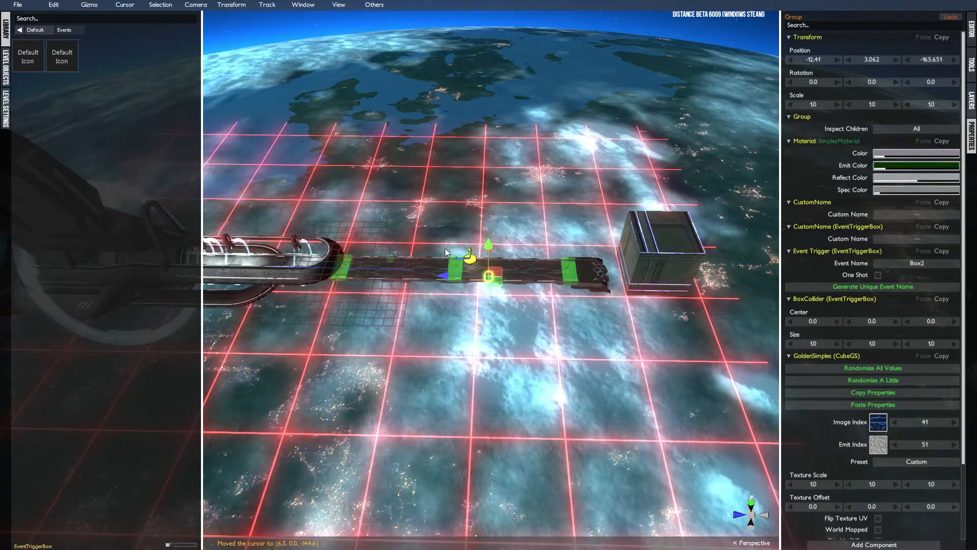
left_click(28, 60)
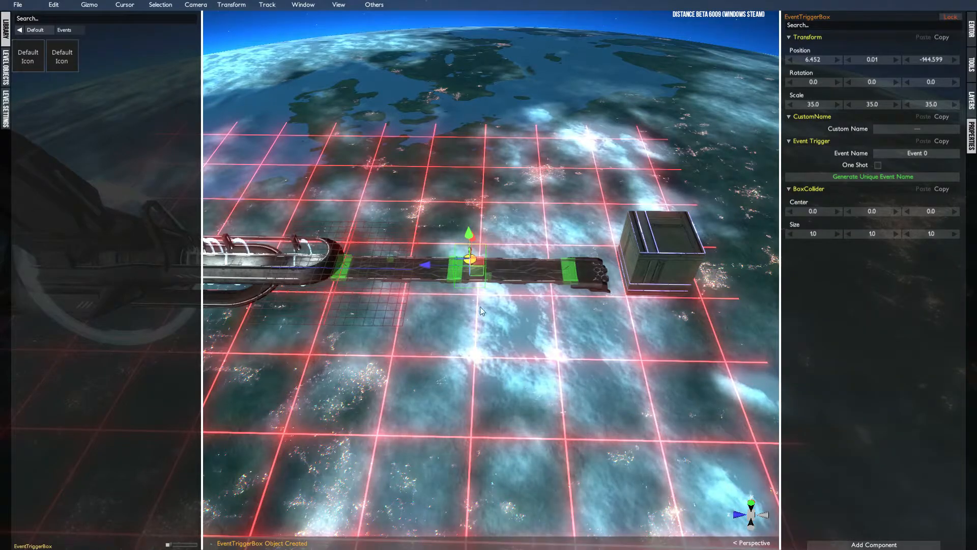
scroll(500, 280, "up", 3)
left_click_drag(500, 280, 499, 253, "alt")
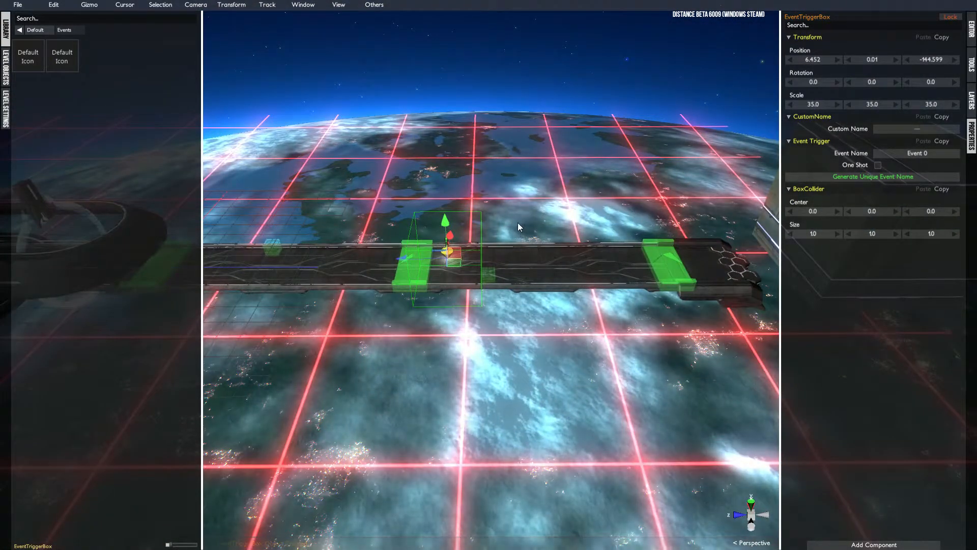
key("Delete")
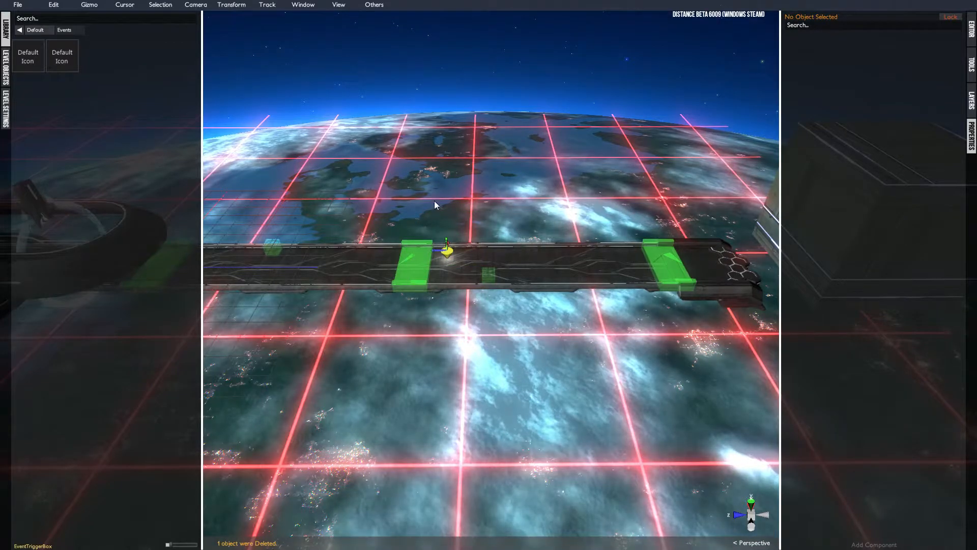
Add a CubeGS from the Simples library at the cursor and enable its Multiplicative Transparency
left_click(19, 32)
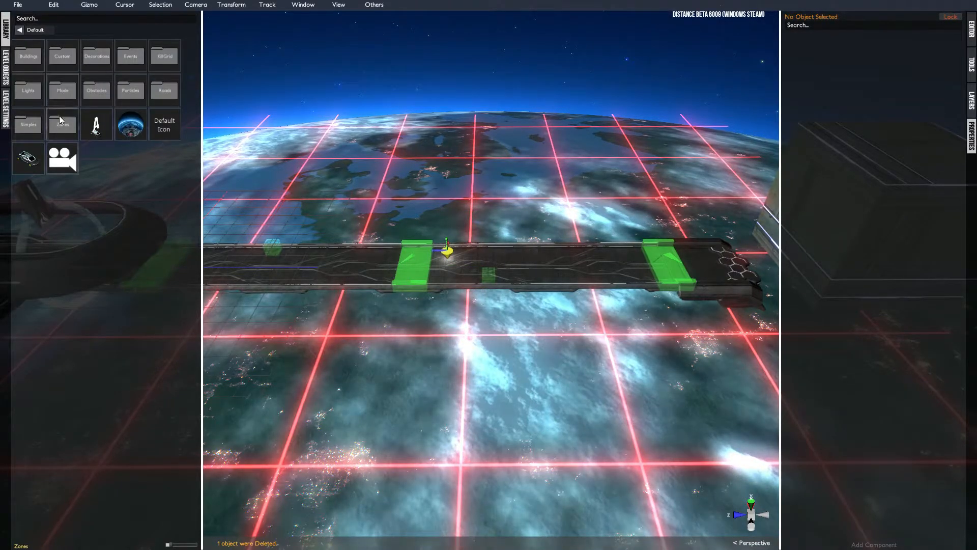
left_click(28, 126)
left_click(29, 129)
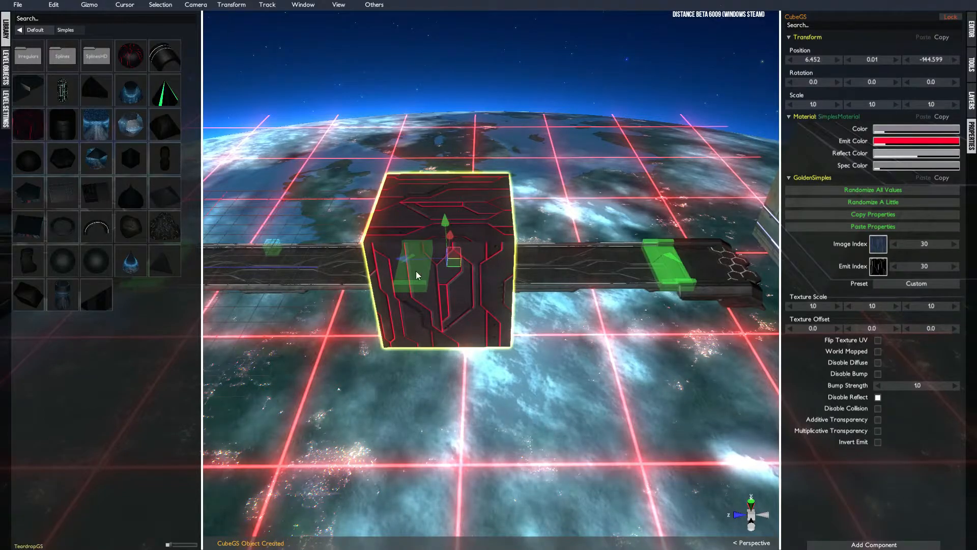
left_click(876, 430)
Stretch the new transparent cube across the road by setting its X scale to 300/65
left_click_drag(564, 344, 460, 320, "alt")
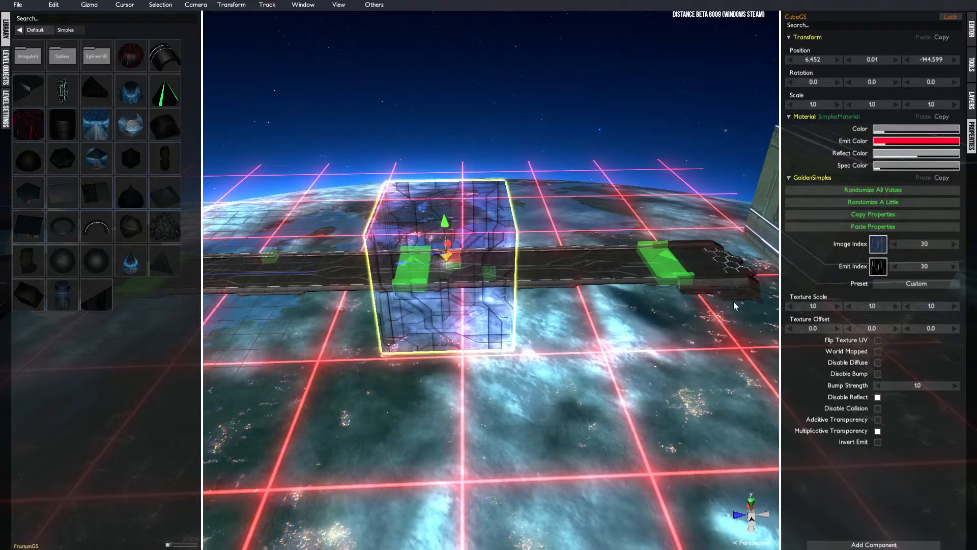
left_click_drag(501, 292, 493, 263, "alt")
scroll(494, 262, "down", 5)
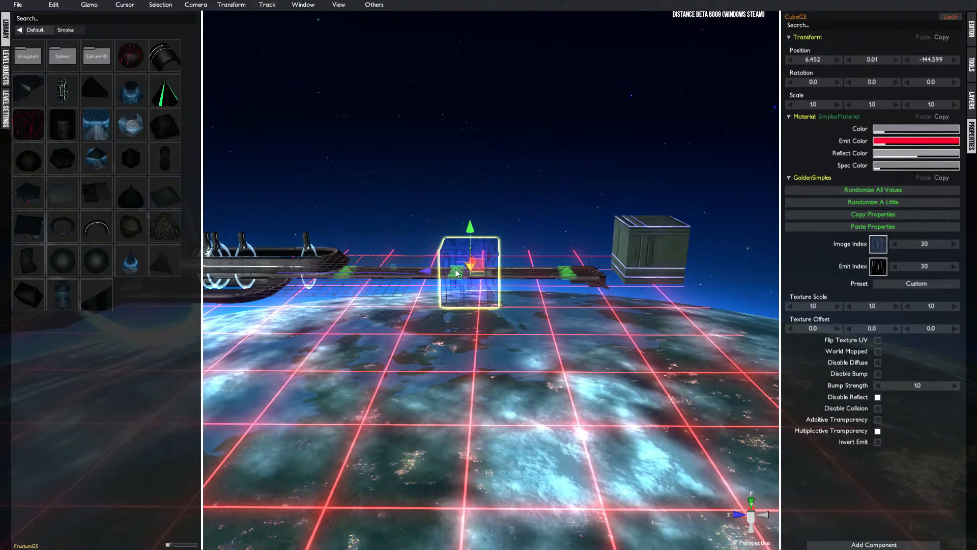
left_click_drag(489, 281, 483, 327, "alt")
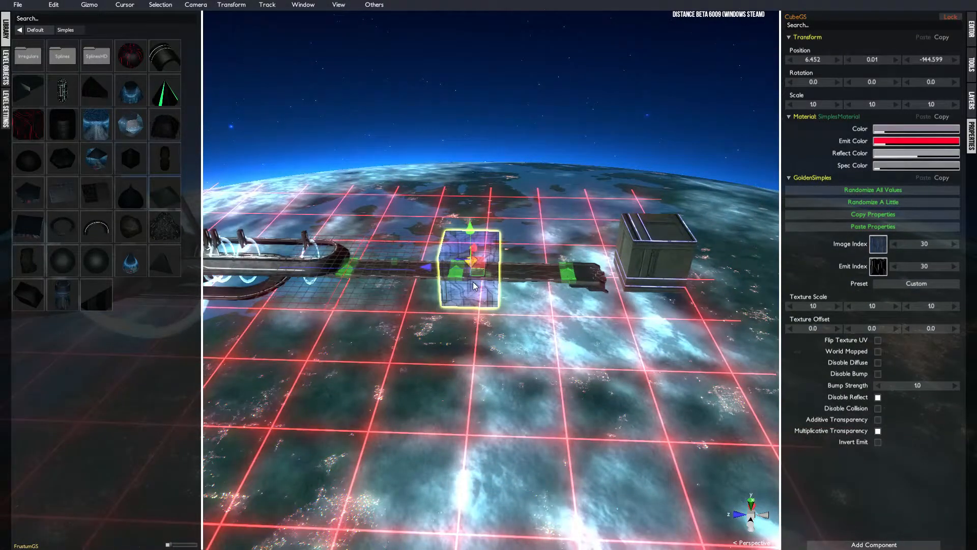
left_click_drag(507, 276, 509, 254, "alt")
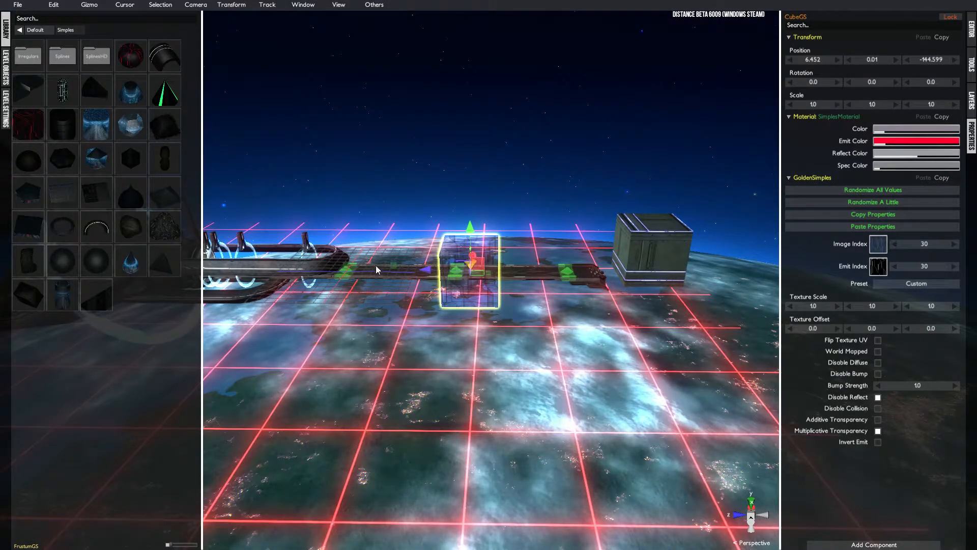
left_click_drag(380, 274, 456, 304, "alt")
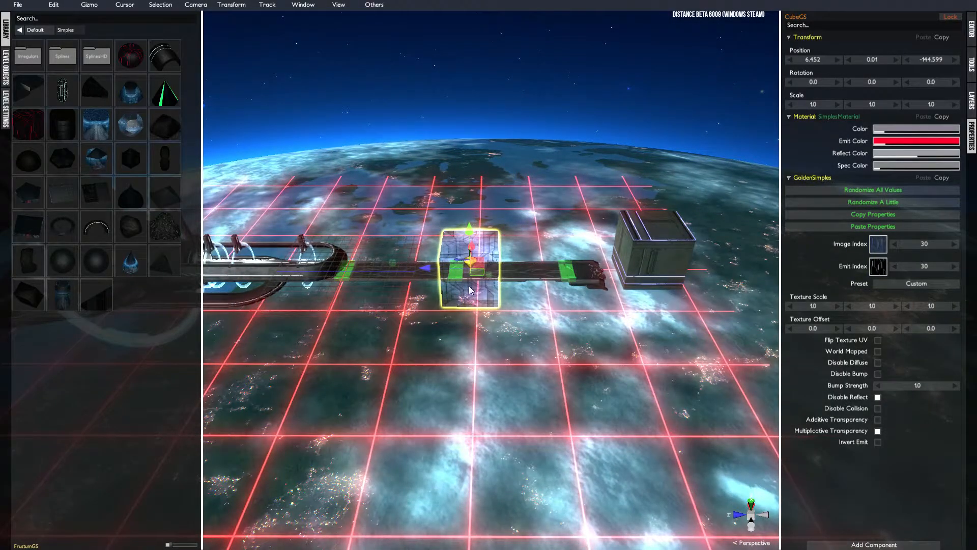
left_click(814, 104)
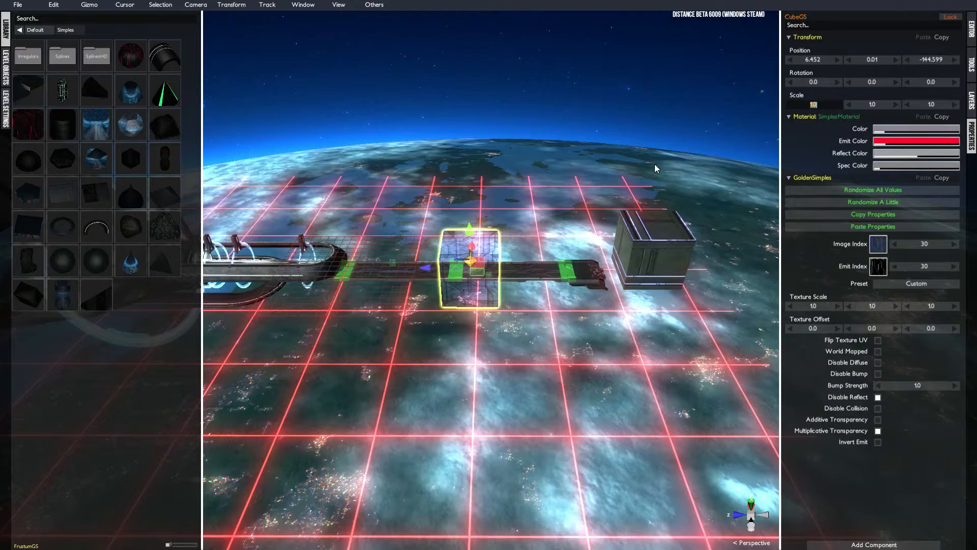
type("300/")
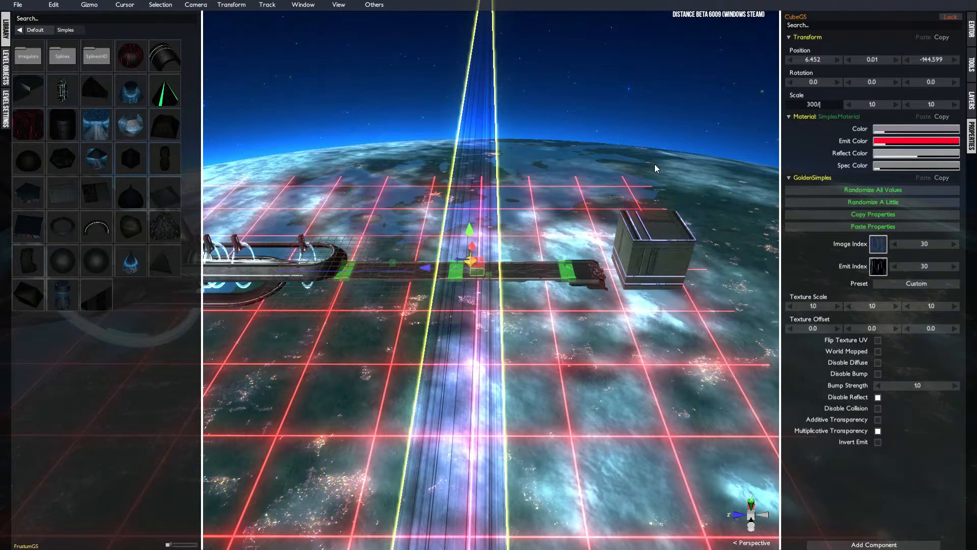
key("Return")
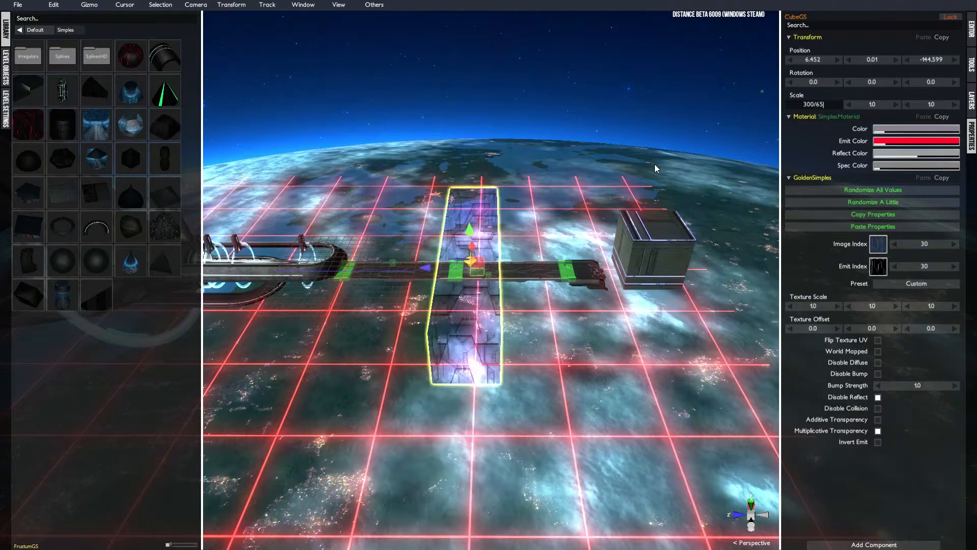
Set the transparent cube's Y scale to 100/65 and its Z scale to 500/65
left_click(871, 104)
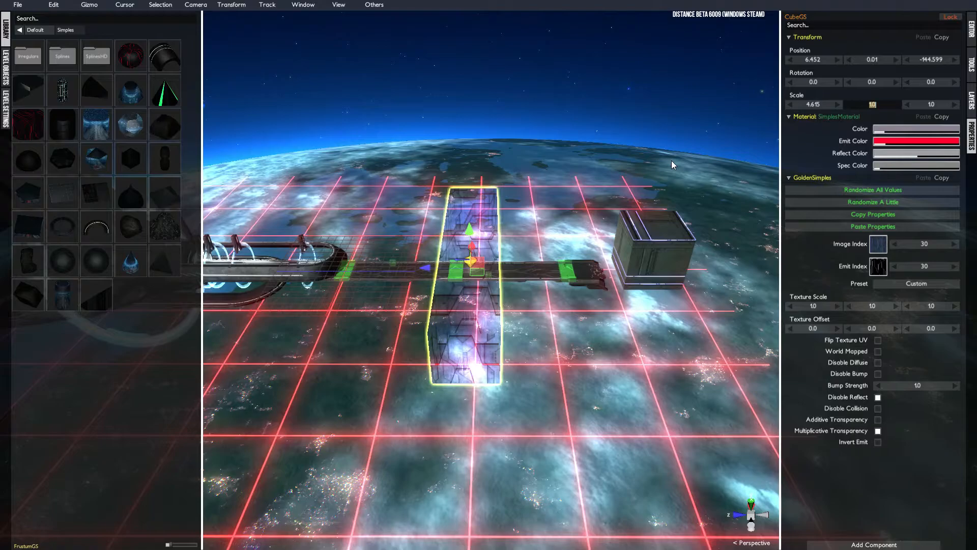
type("100/65")
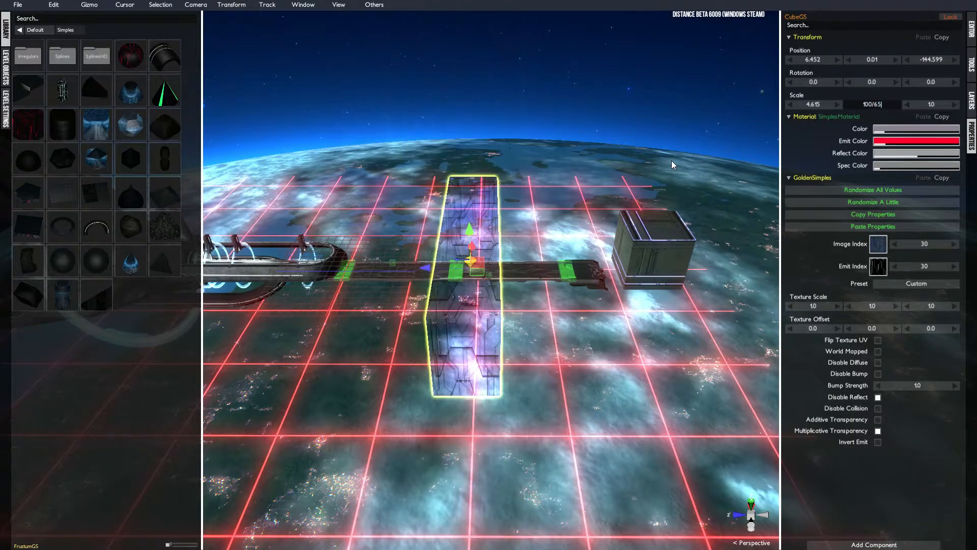
key("Return")
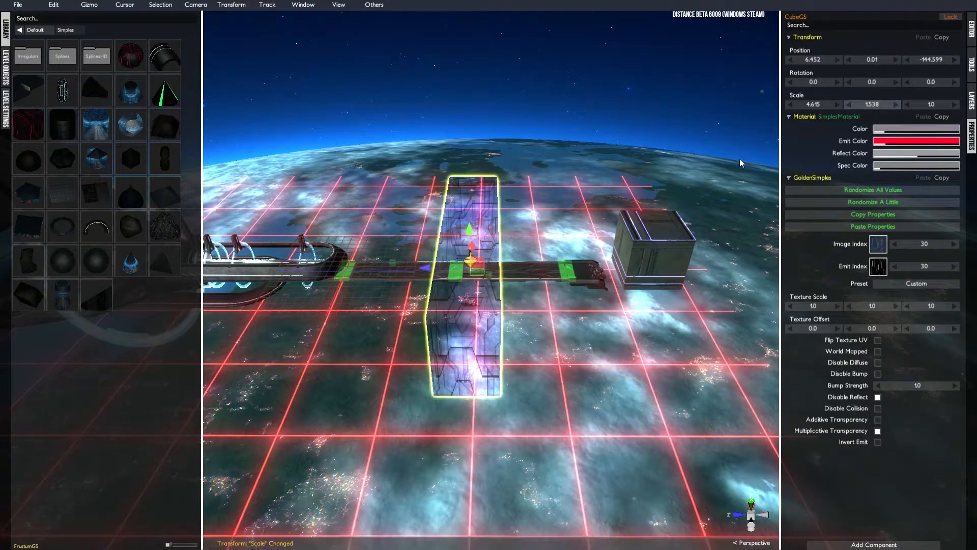
left_click(929, 103)
type("500/65")
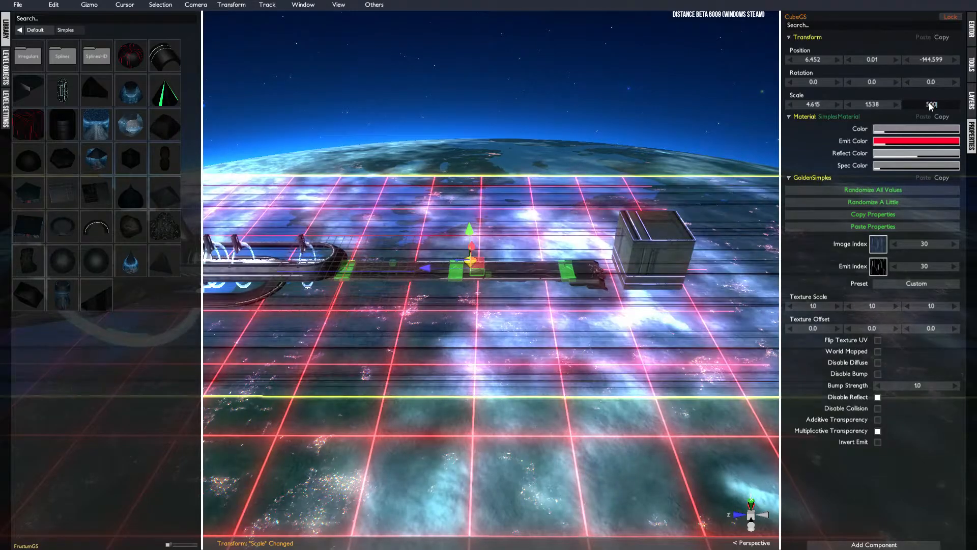
right_click_drag(530, 287, 530, 224)
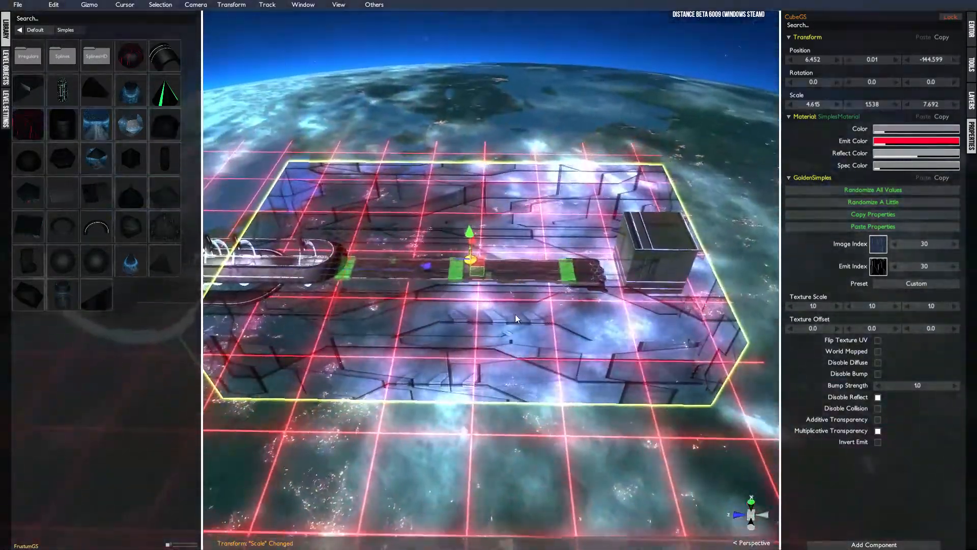
Add an EventTriggerBox from the Events library at the editor cursor
left_click(18, 31)
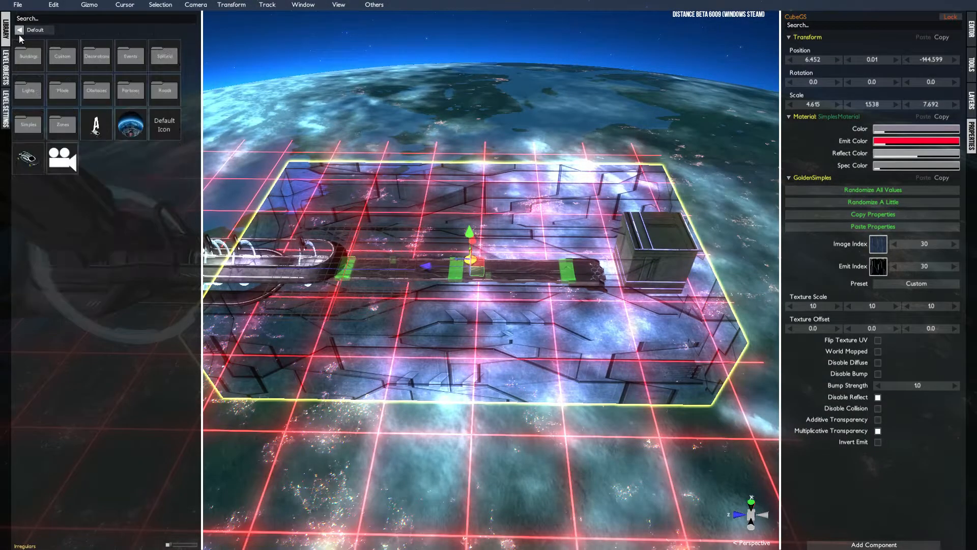
left_click(131, 51)
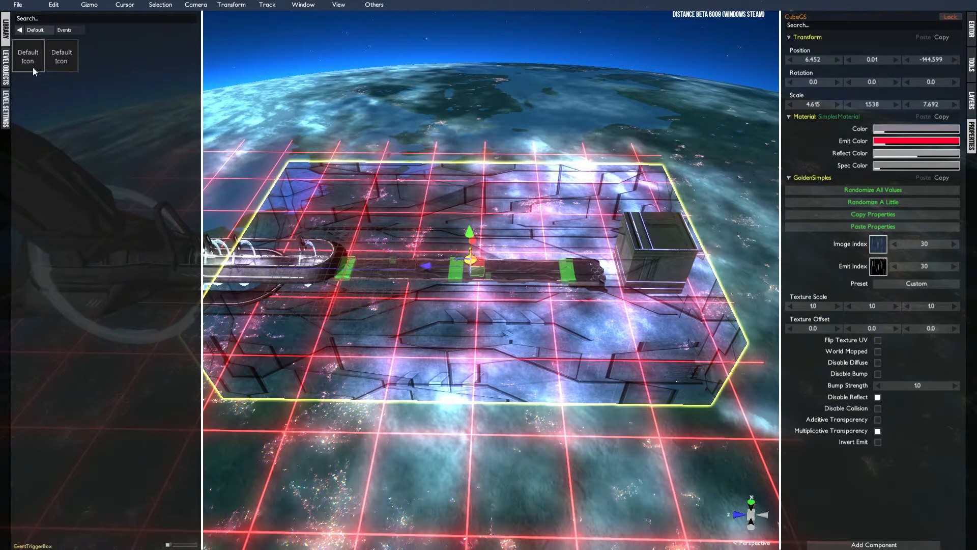
left_click(26, 56)
right_click_drag(501, 276, 497, 184)
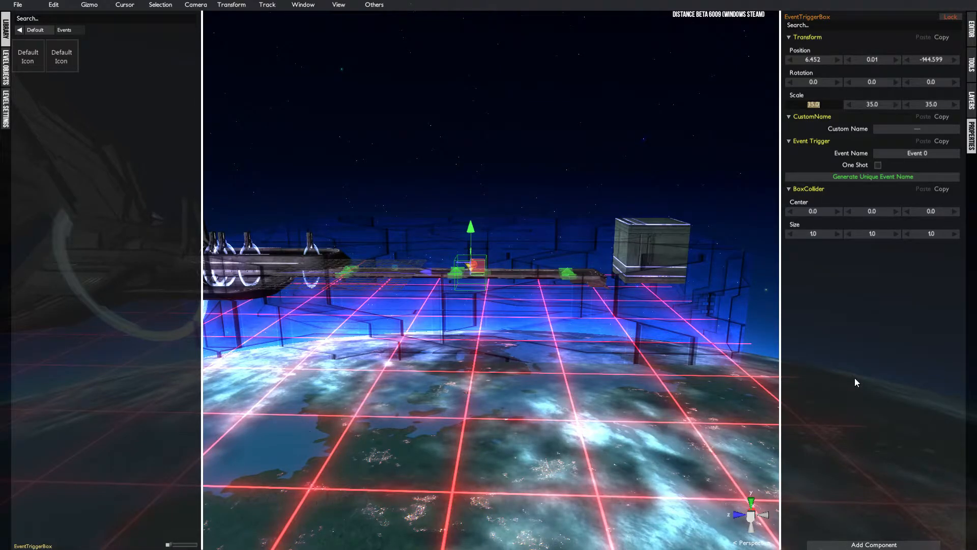
Scale the new EventTriggerBox to 300 in X, 100 in Y and 500 in Z
type("300")
key("Return")
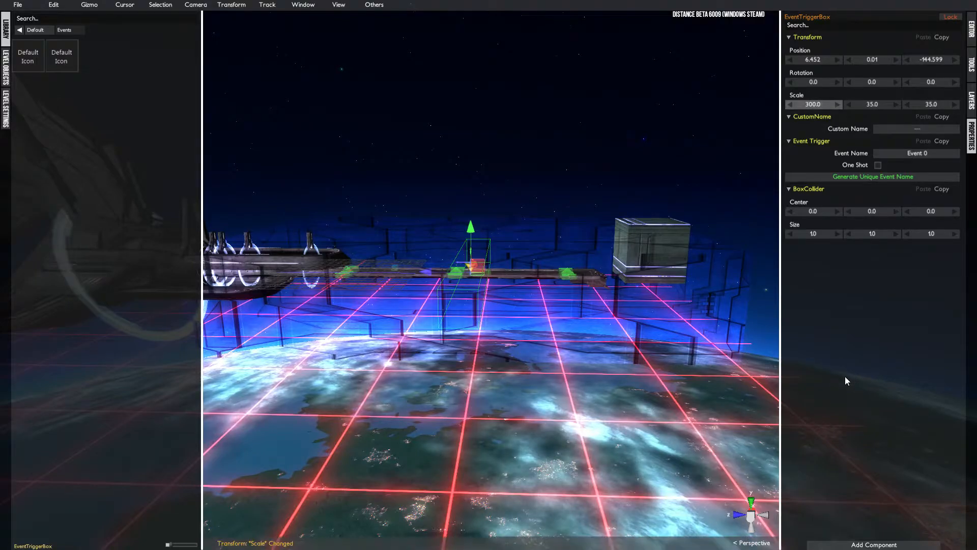
left_click(874, 105)
type("100")
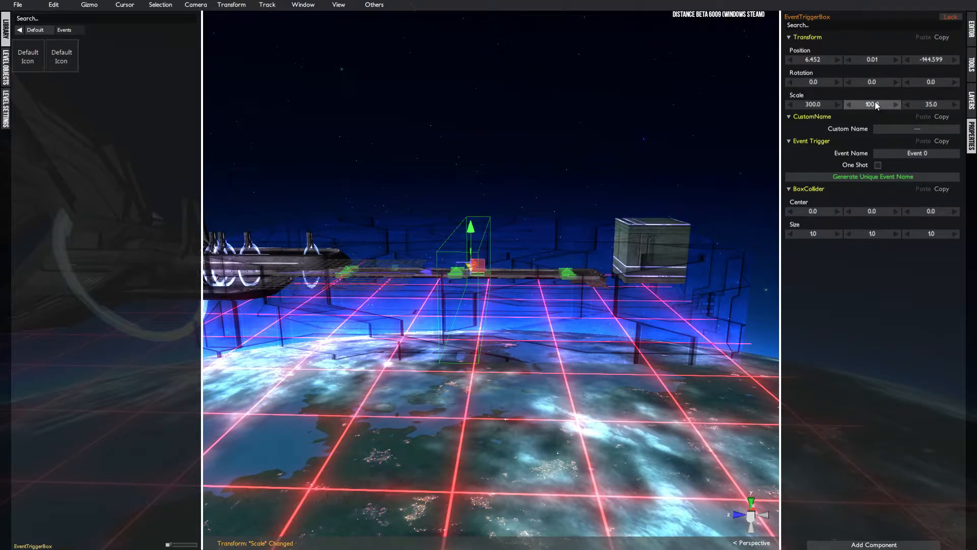
key("Return")
left_click(931, 105)
type("500")
key("Return")
Group the scaled EventTriggerBox with the transparent cube that encloses the road
left_click_drag(517, 236, 378, 288, "alt")
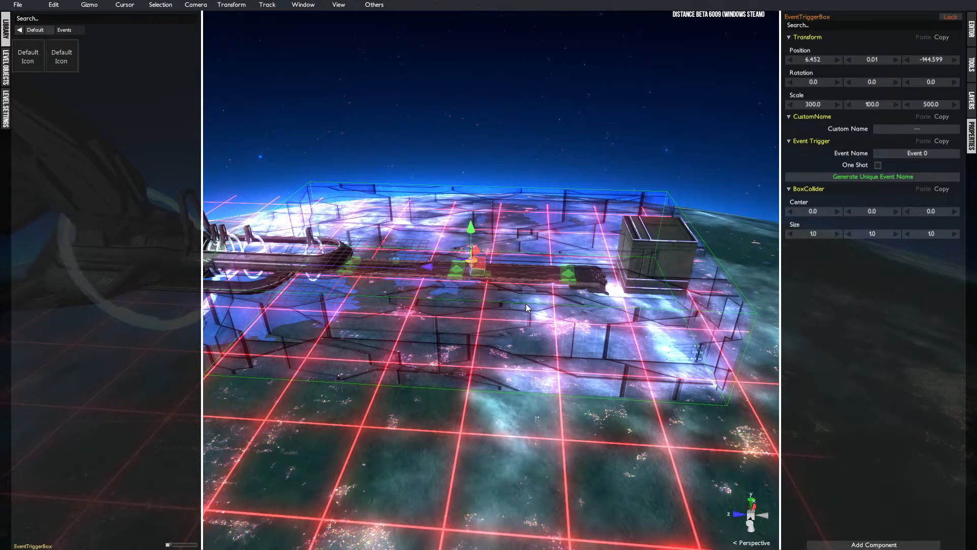
left_click_drag(506, 312, 465, 309, "alt")
left_click_drag(515, 357, 566, 337, "alt")
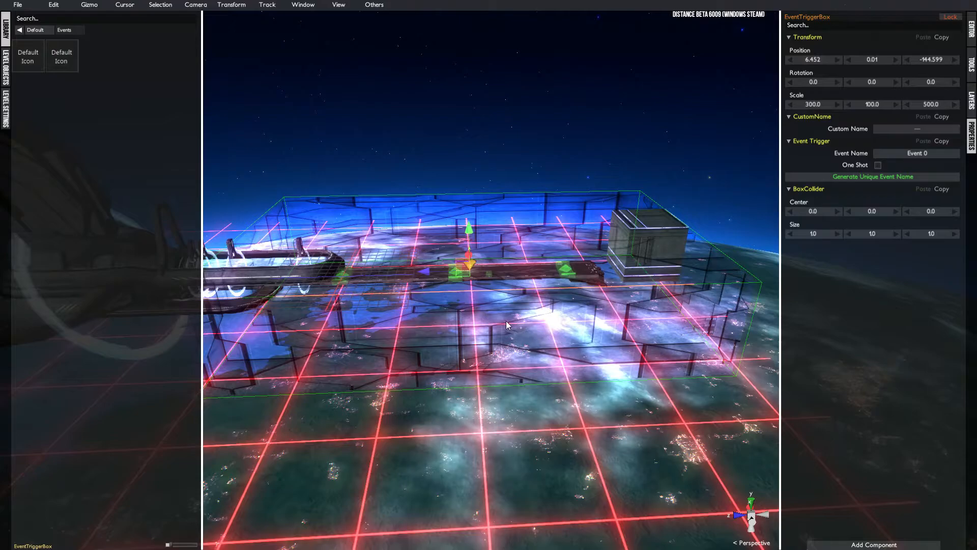
left_click_drag(506, 320, 484, 341, "alt")
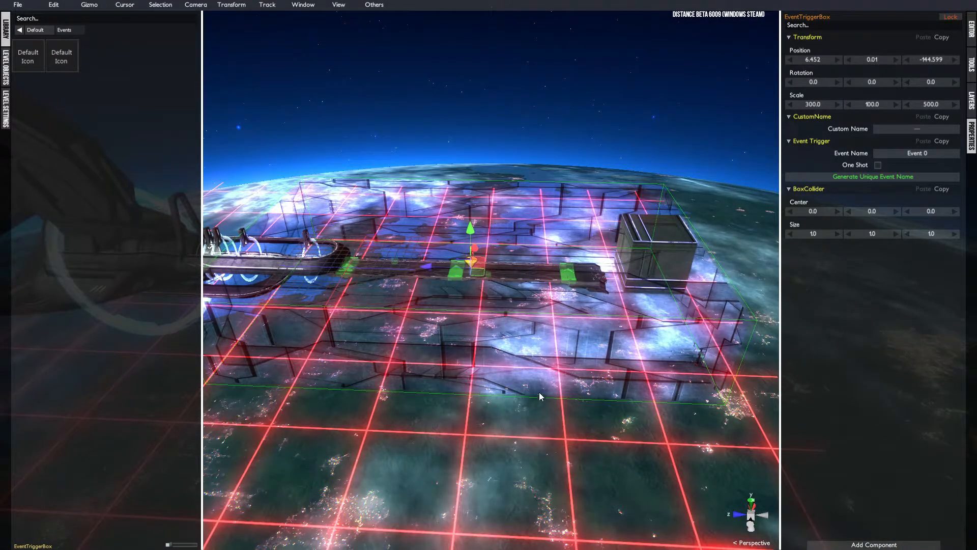
left_click(450, 343, "ctrl")
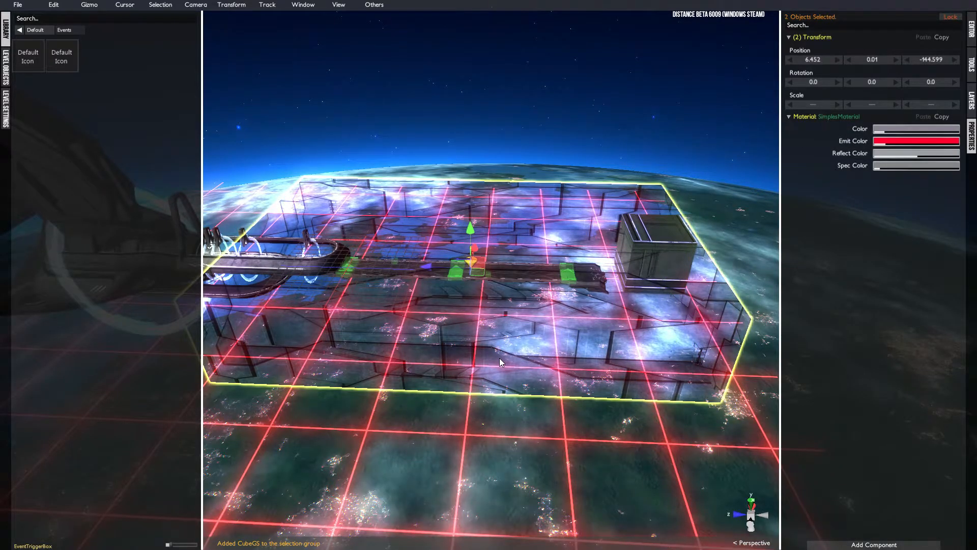
key("ctrl+g")
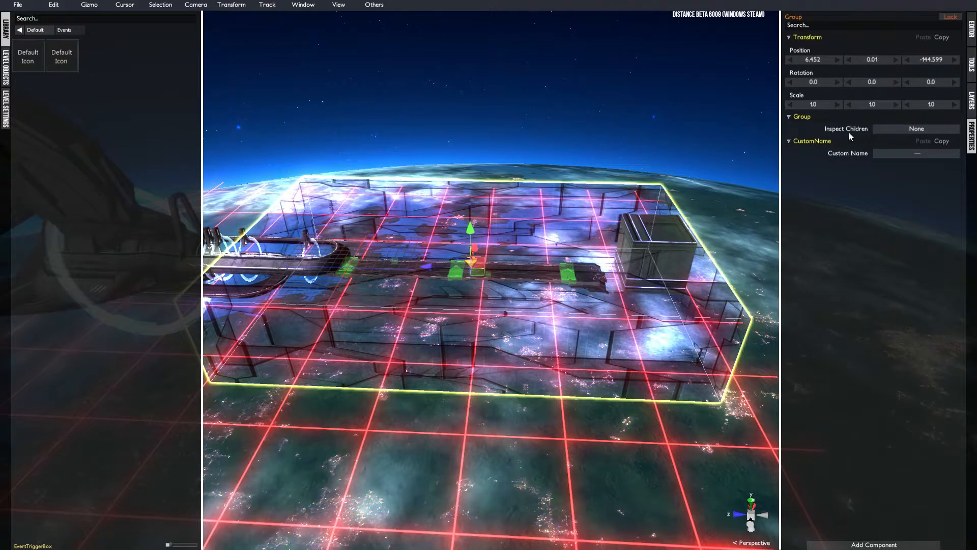
Set the new group to inspect all children and name its trigger event LargeTrigger
left_click(876, 128)
left_click(884, 159)
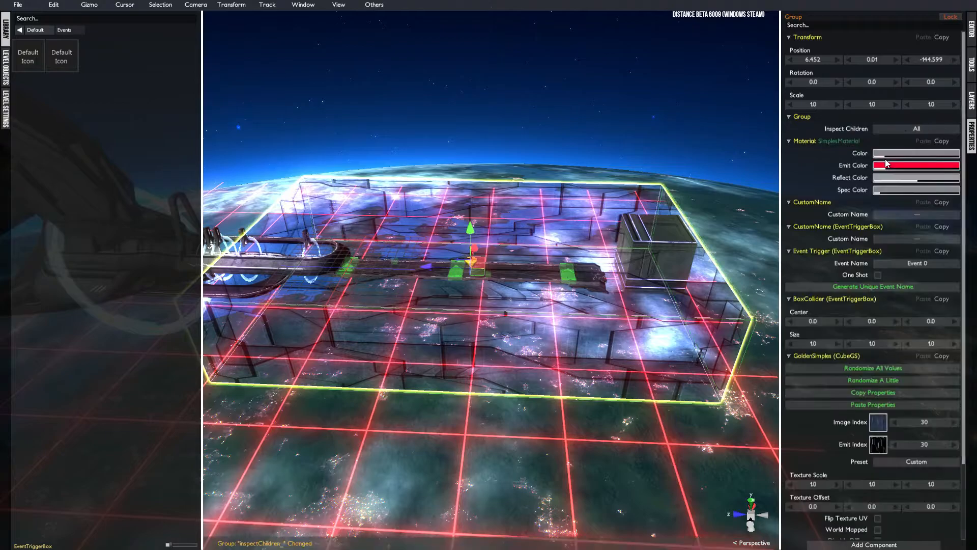
left_click(894, 261)
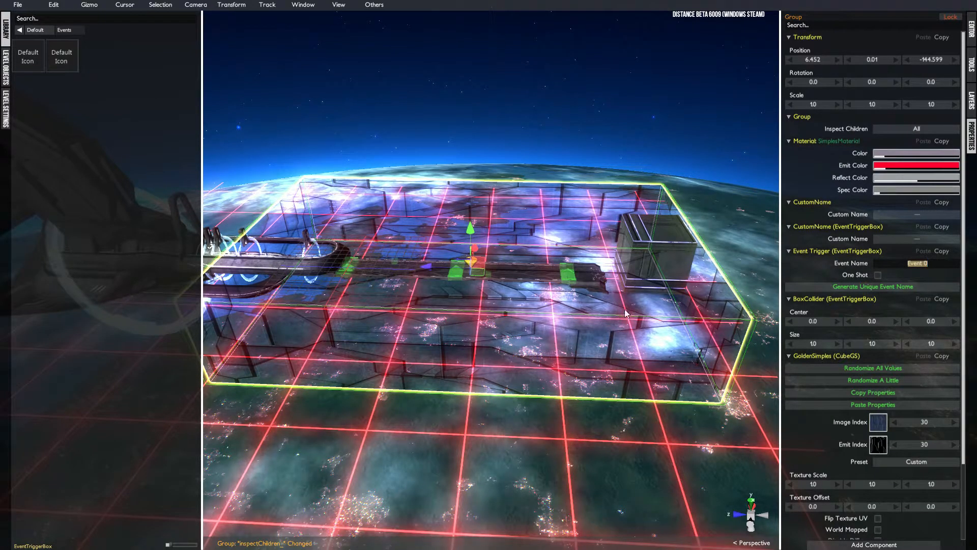
type("LorgeTrigger")
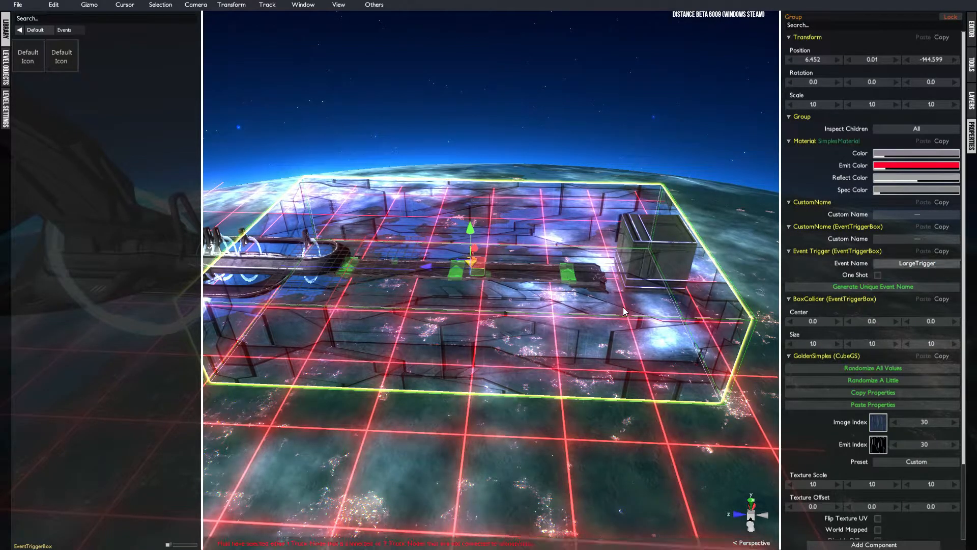
key("Return")
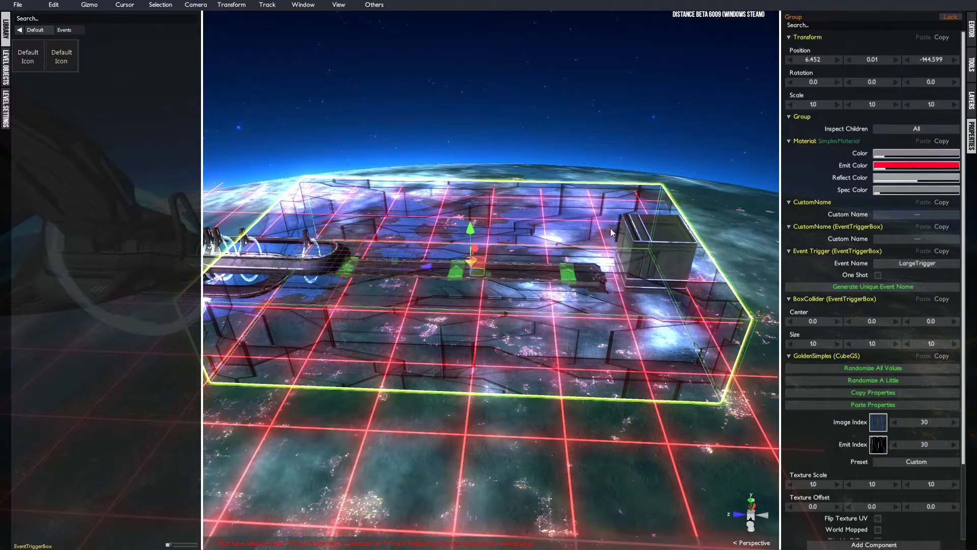
Set the large solid cube's Event Listener to the LargeTrigger event
left_click(651, 253)
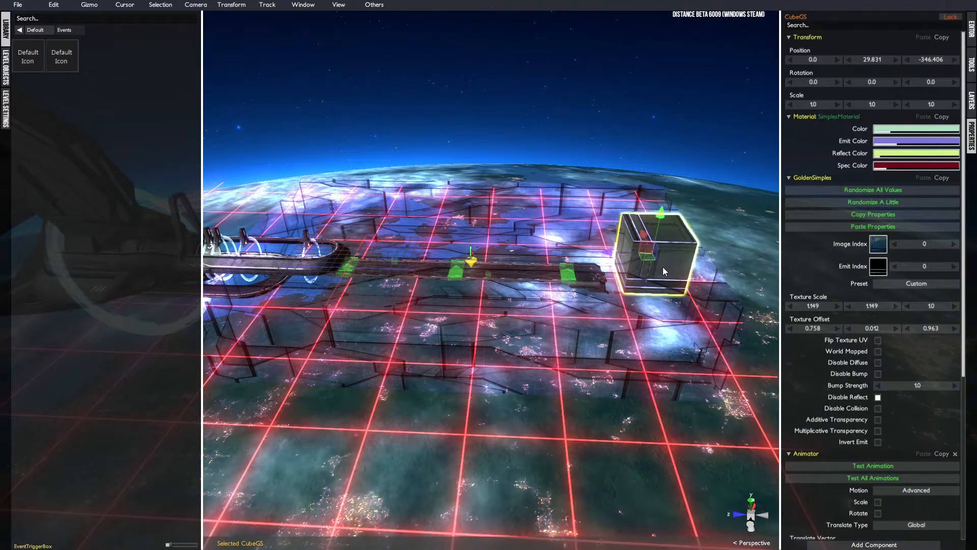
middle_click_drag(649, 282, 661, 233)
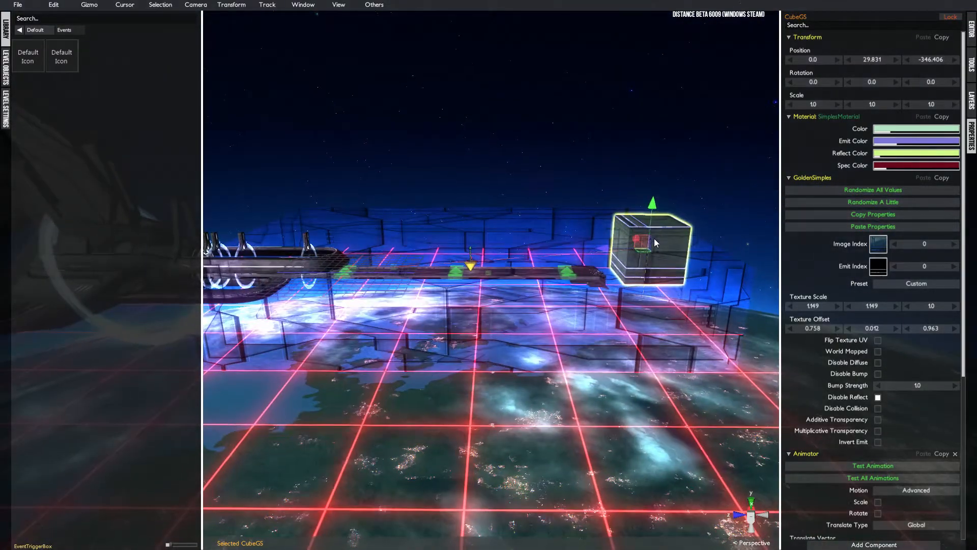
scroll(834, 405, "down", 5)
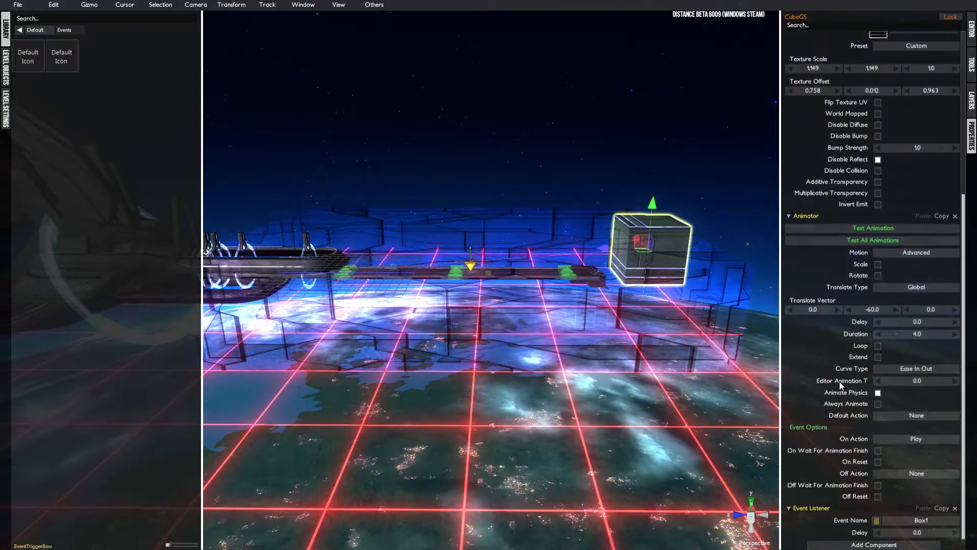
left_click(876, 520)
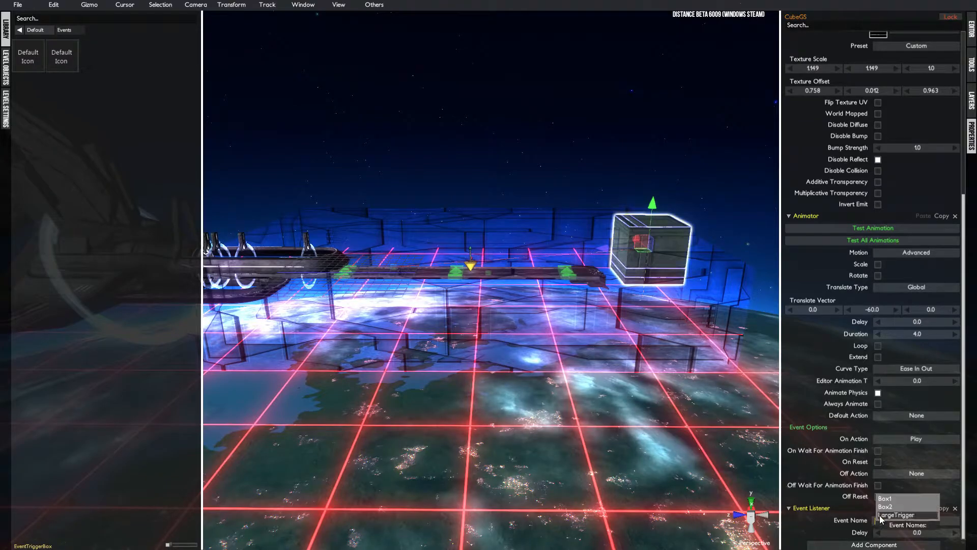
left_click(885, 515)
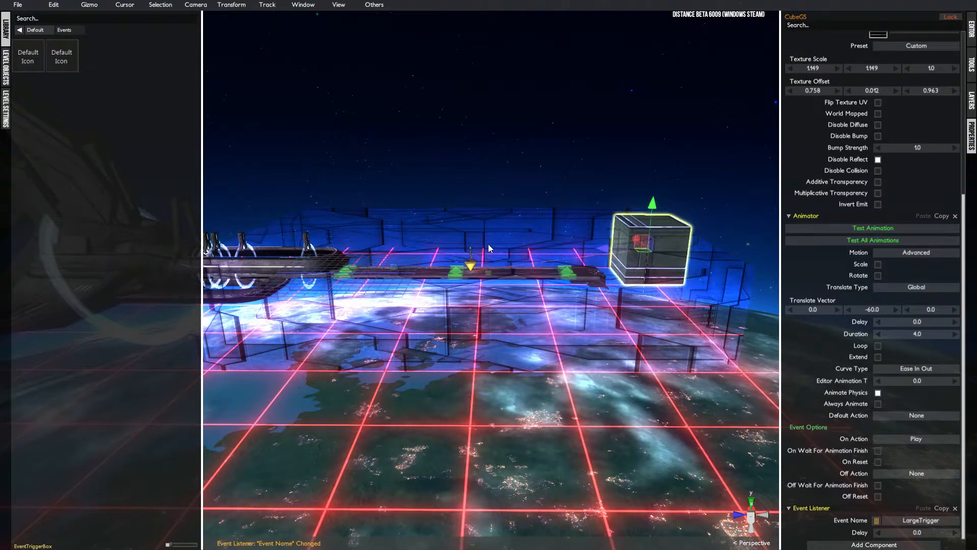
Examine the LargeTrigger group's extent around the road and the large cube from several angles
middle_click_drag(494, 310, 486, 359)
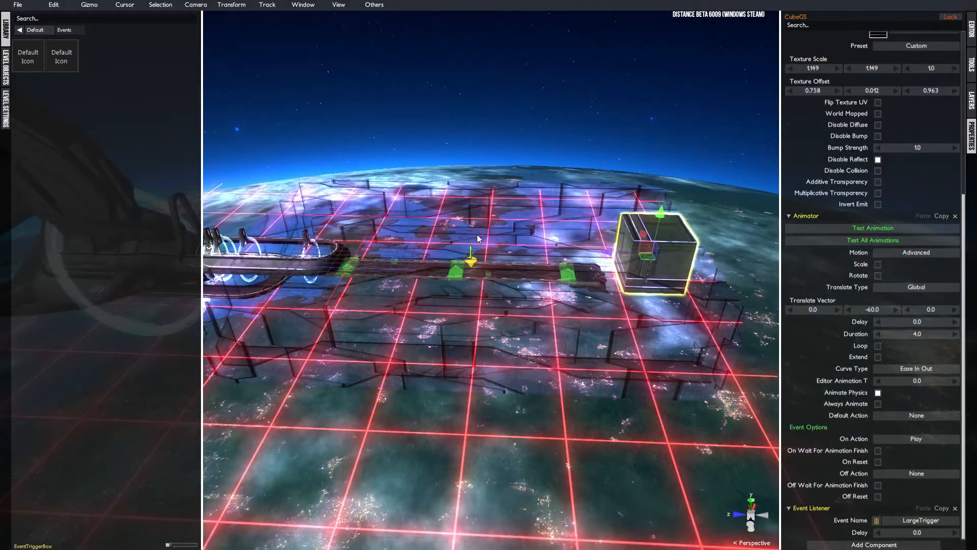
left_click(477, 237)
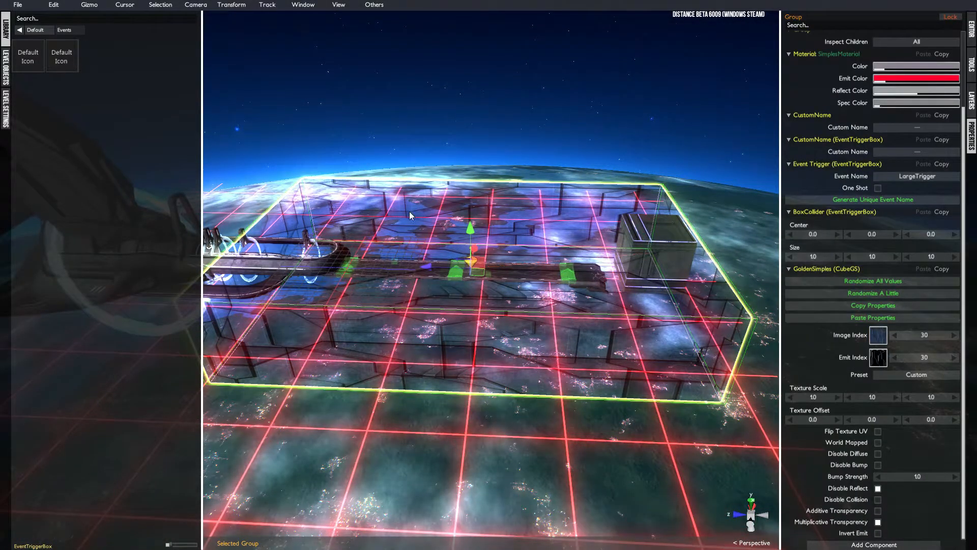
left_click(664, 246)
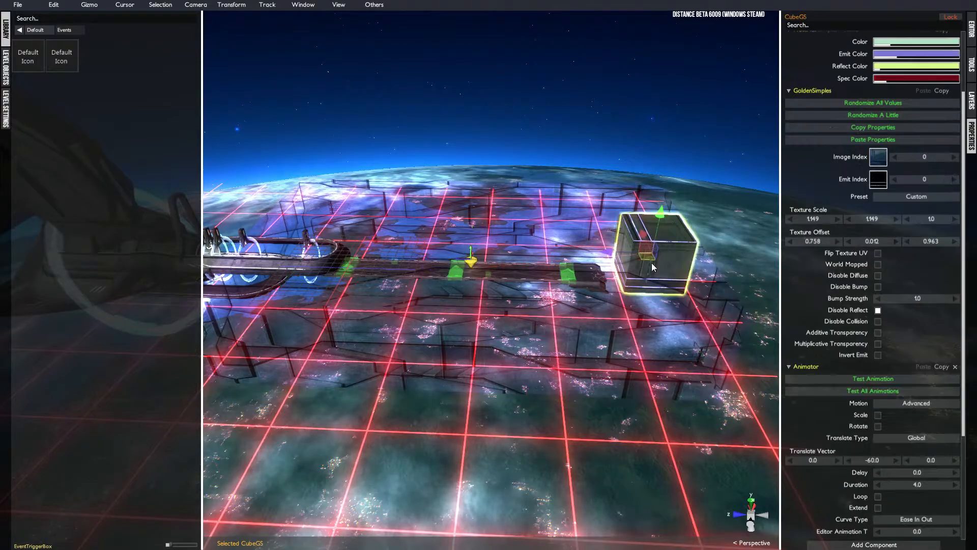
left_click(564, 301)
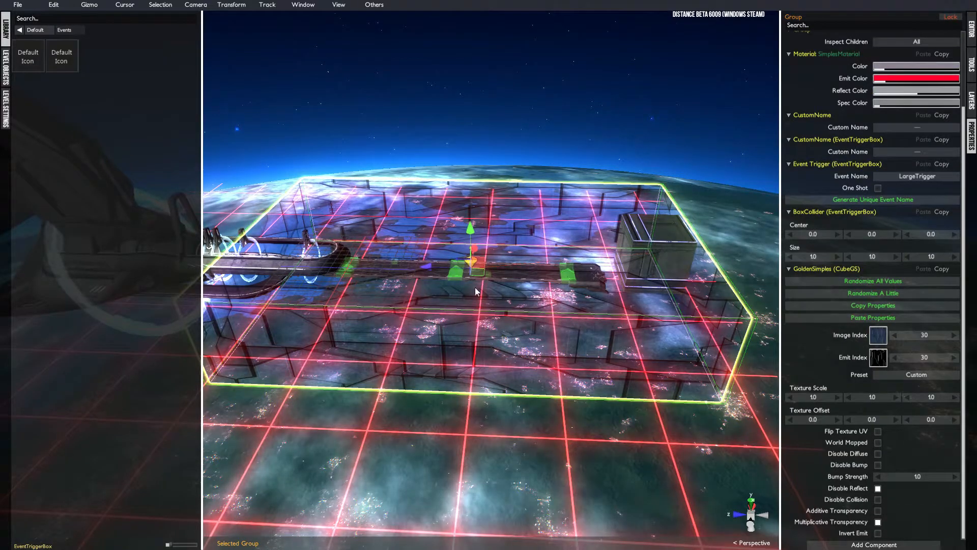
left_click_drag(517, 313, 391, 256, "alt")
left_click_drag(530, 300, 532, 307, "alt")
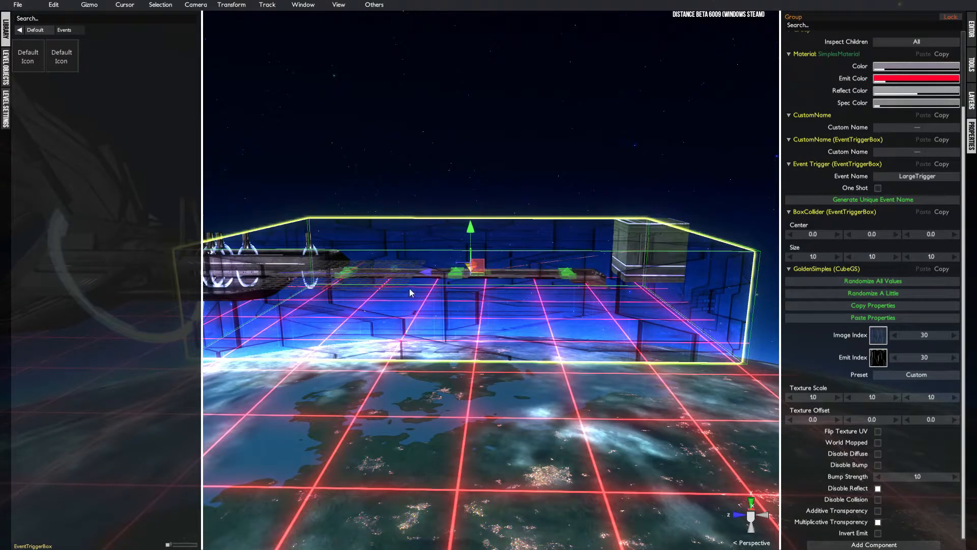
mouse_move(394, 286)
left_mouse_down("alt")
mouse_move(438, 297)
mouse_move(405, 282)
left_mouse_up("alt")
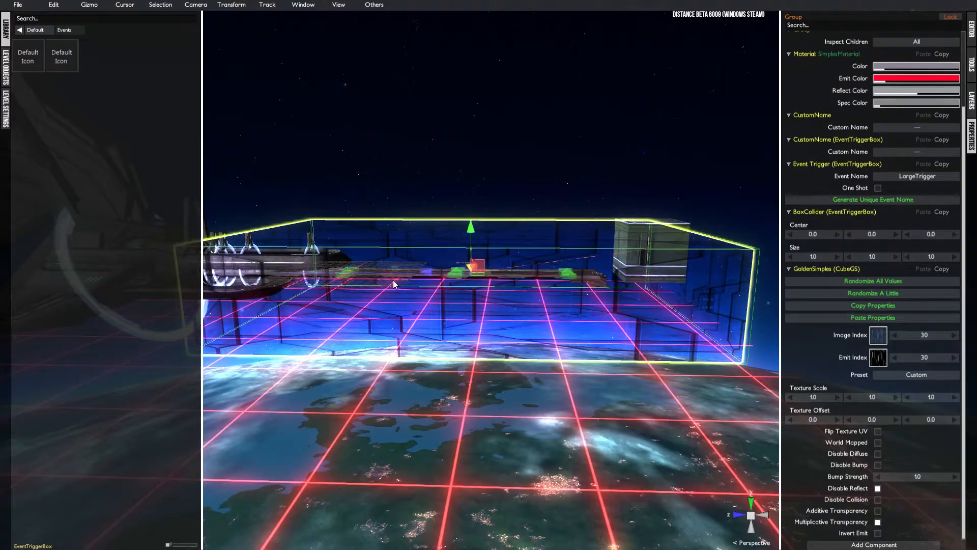
left_click_drag(401, 286, 402, 326, "alt")
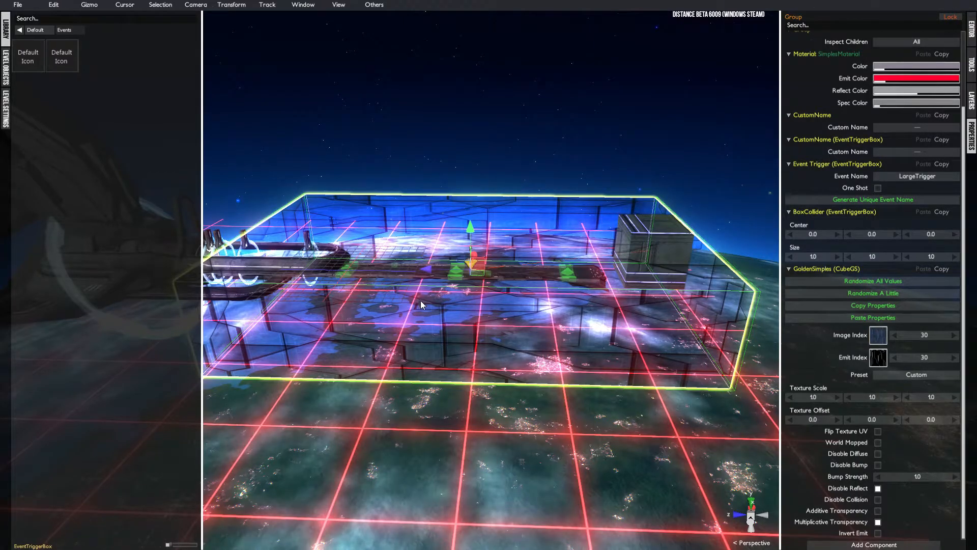
left_click_drag(421, 300, 422, 318, "alt")
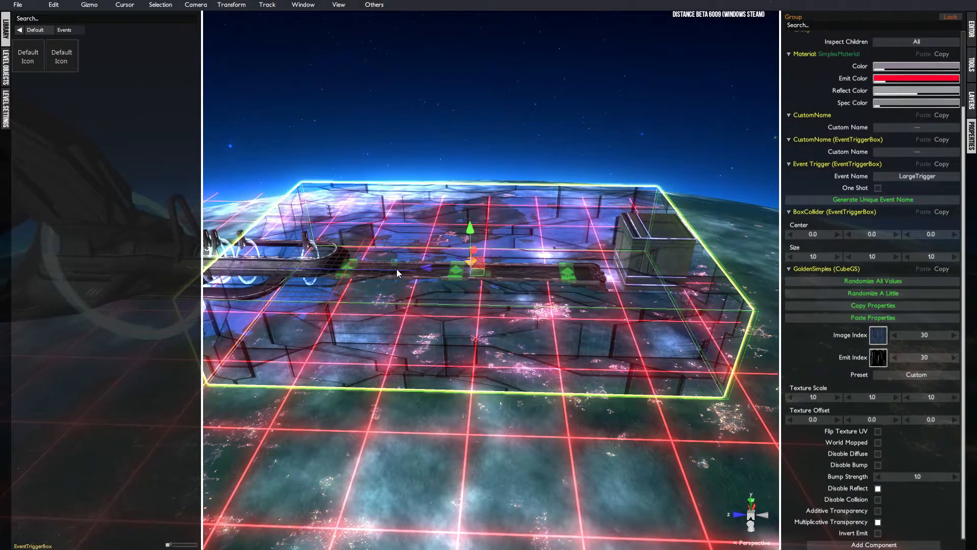
left_click_drag(458, 298, 464, 255, "alt")
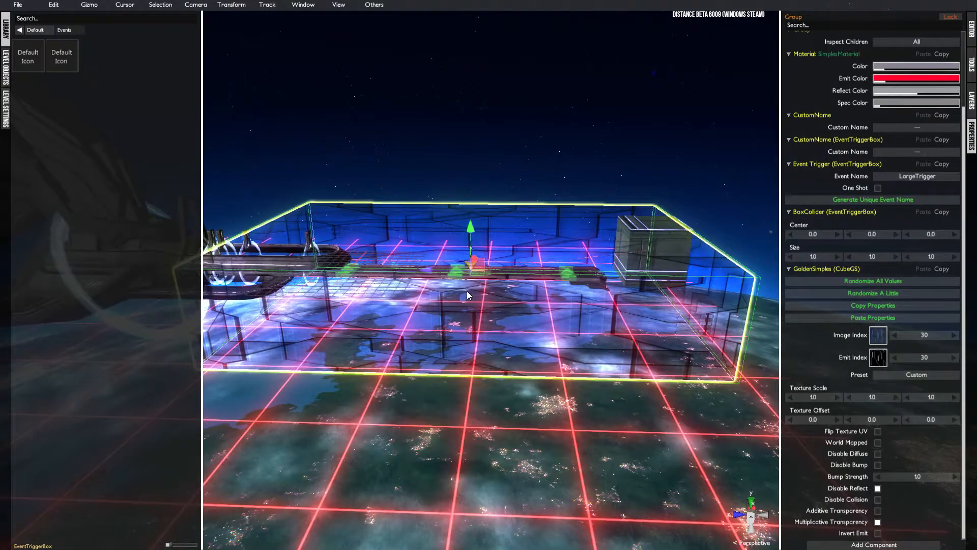
left_click_drag(455, 480, 468, 389, "alt")
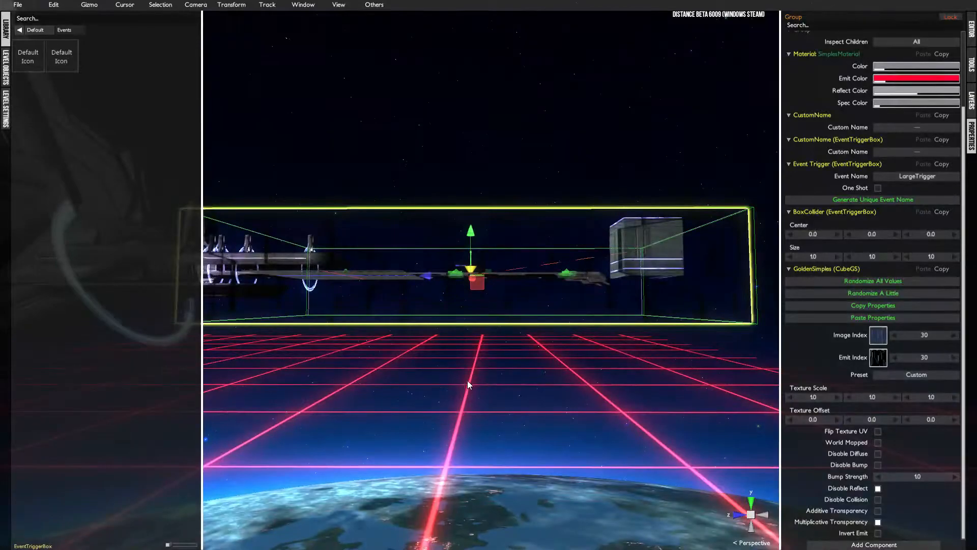
left_click_drag(507, 225, 461, 359, "alt")
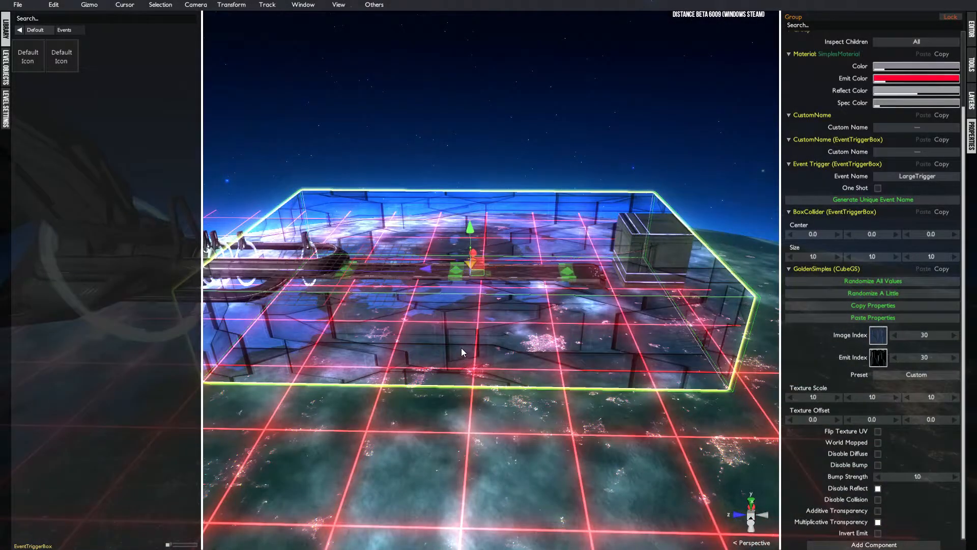
Compare the Box1, Box2 and LargeTrigger groups' event settings and examine the large trigger's extent relative to the road and kill grid
left_click(393, 261)
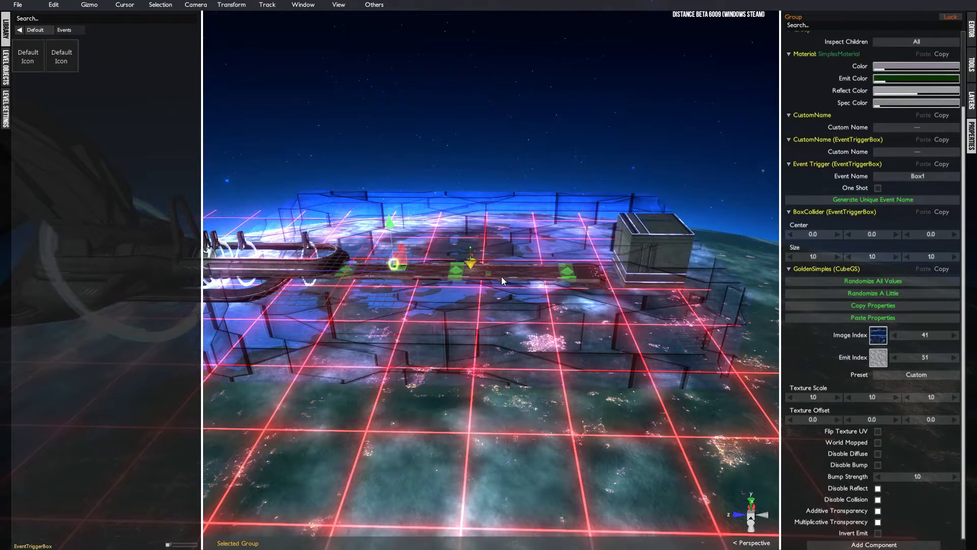
left_click(487, 277)
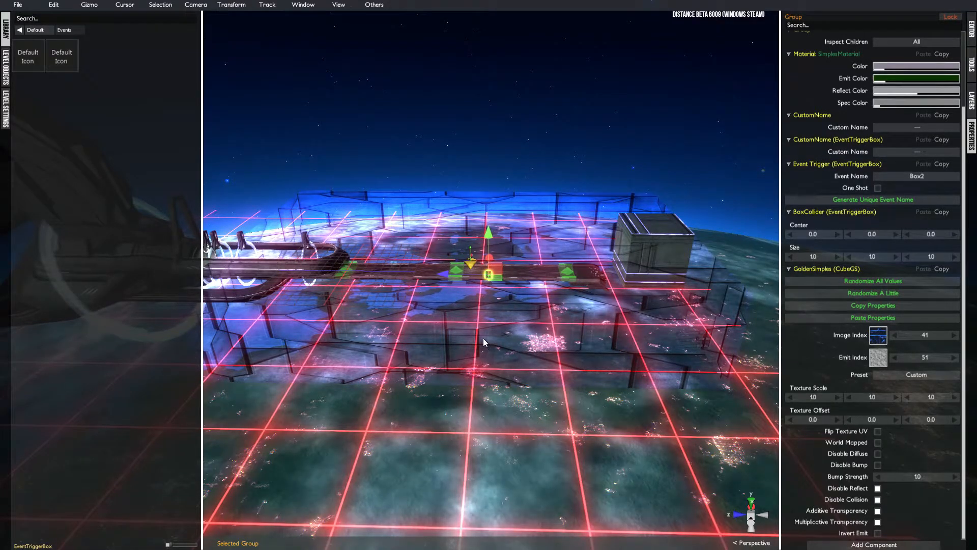
left_click(444, 328)
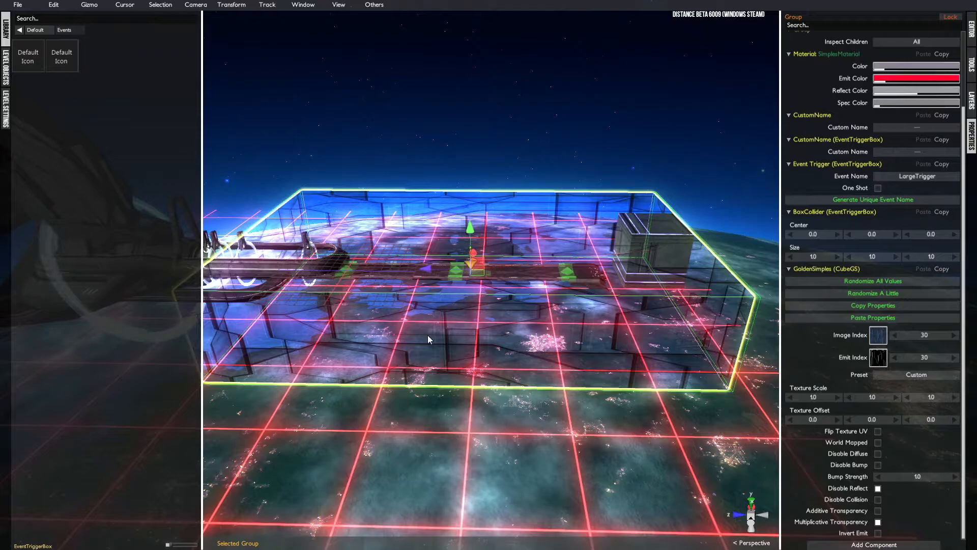
middle_click_drag(473, 305, 475, 245)
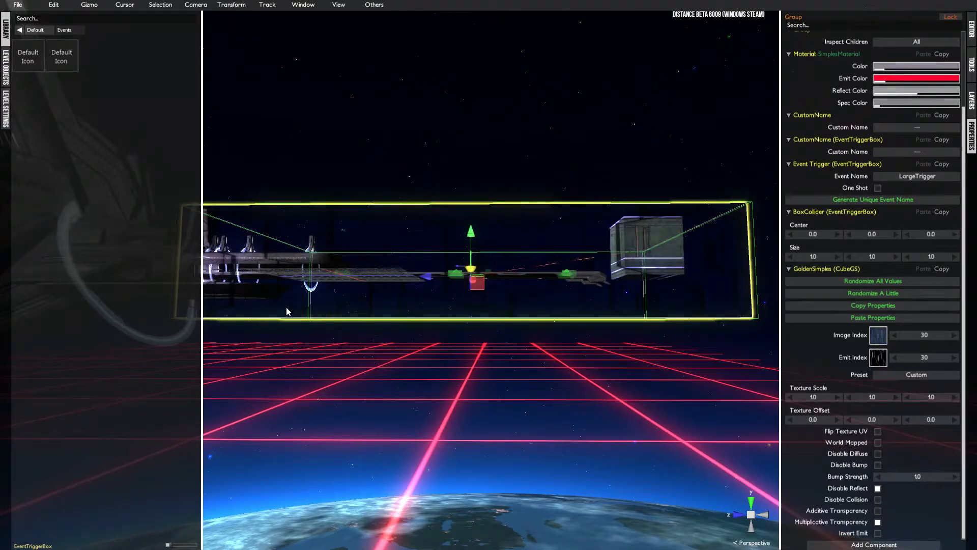
left_click_drag(459, 233, 466, 258, "alt")
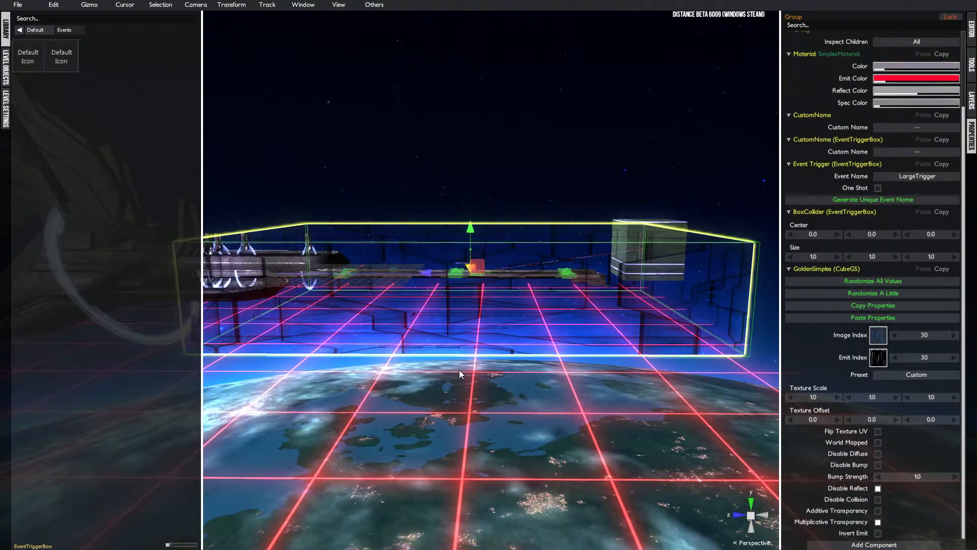
scroll(860, 313, "up", 3)
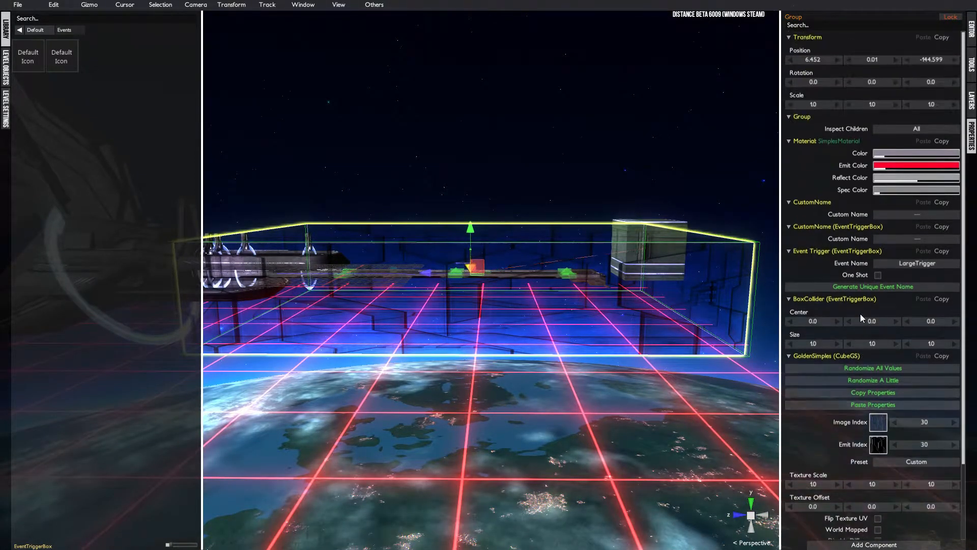
left_click_drag(441, 314, 482, 306, "alt")
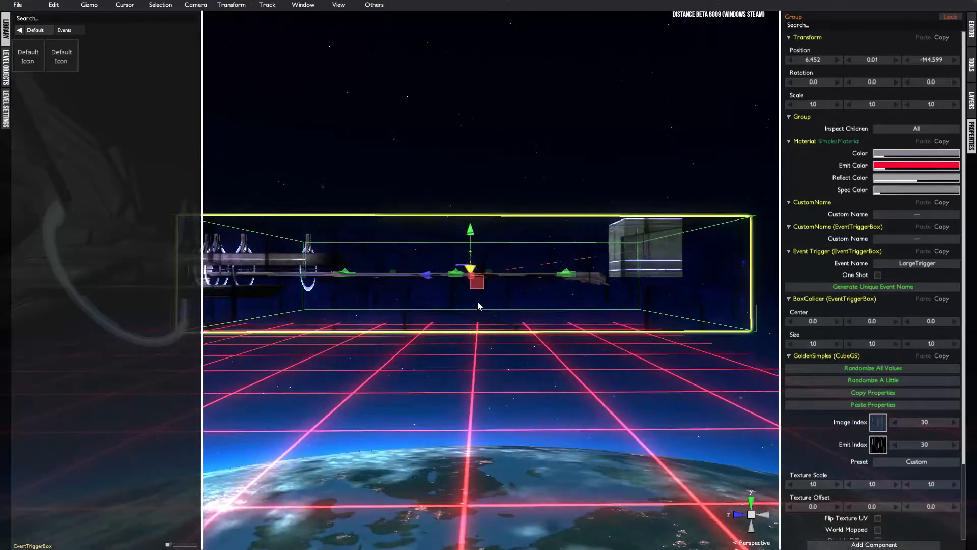
In the level description's first formula, replace LargeTriggerHeight with 100
left_click(5, 108)
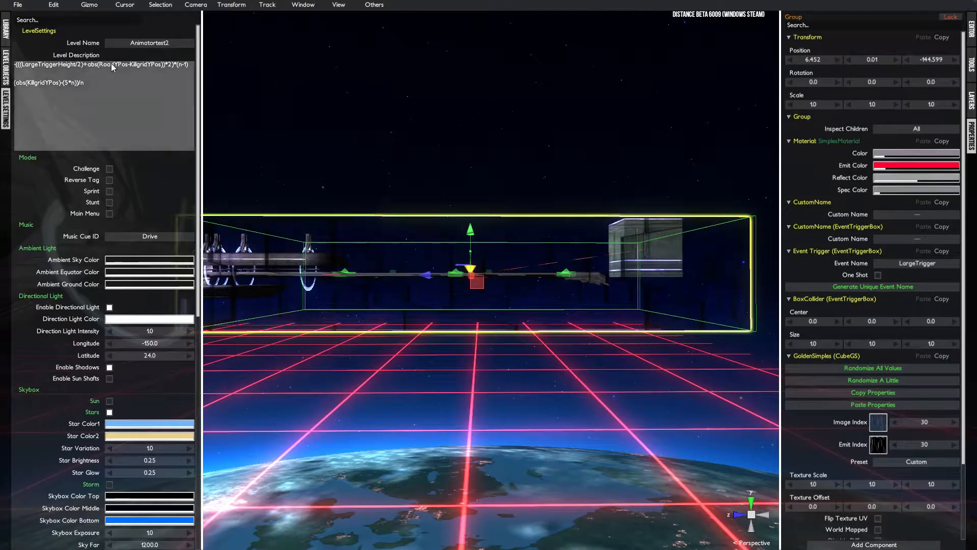
left_click(75, 71)
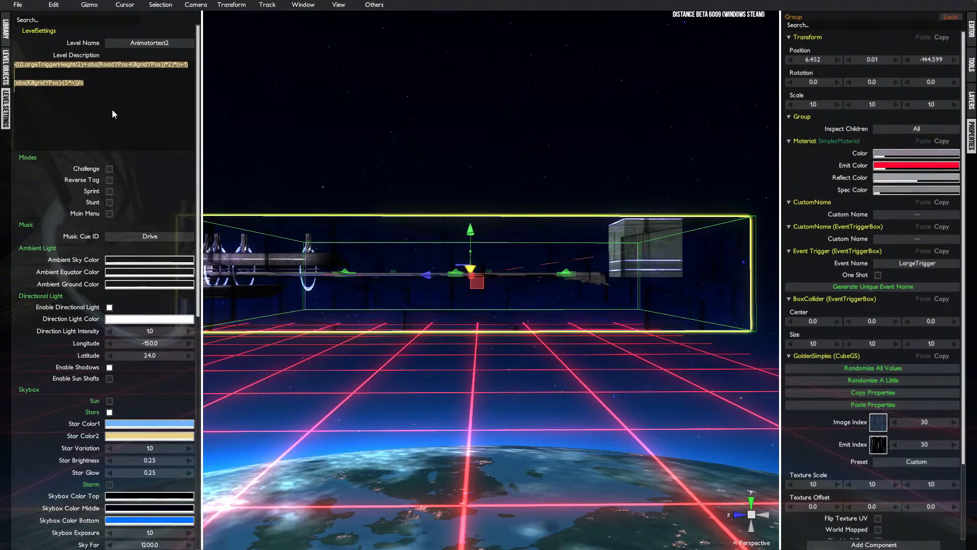
left_click(67, 69)
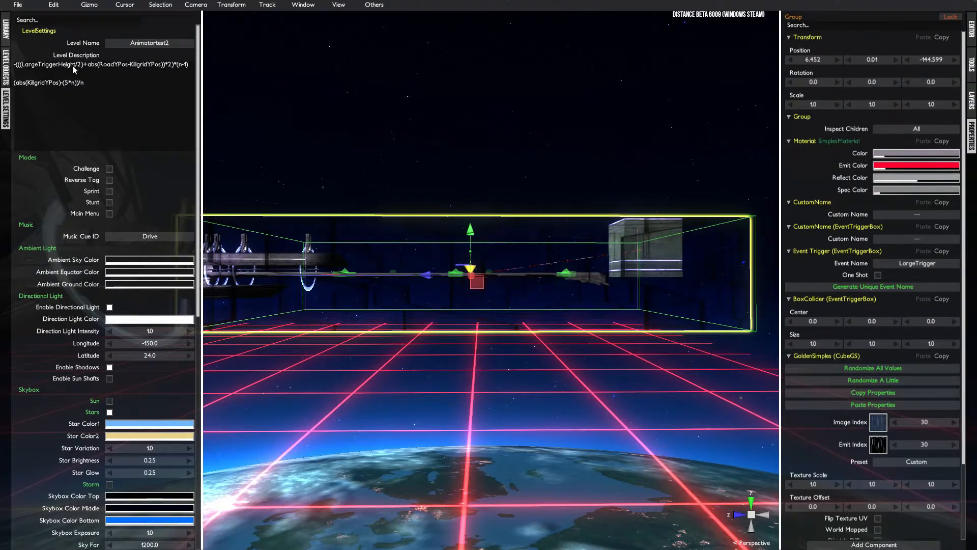
left_click_drag(73, 67, 23, 67)
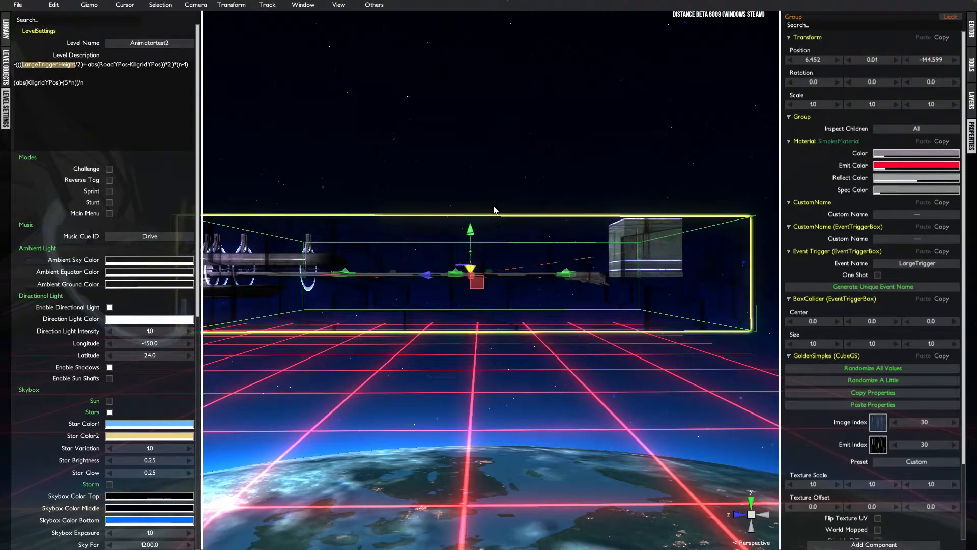
type("100")
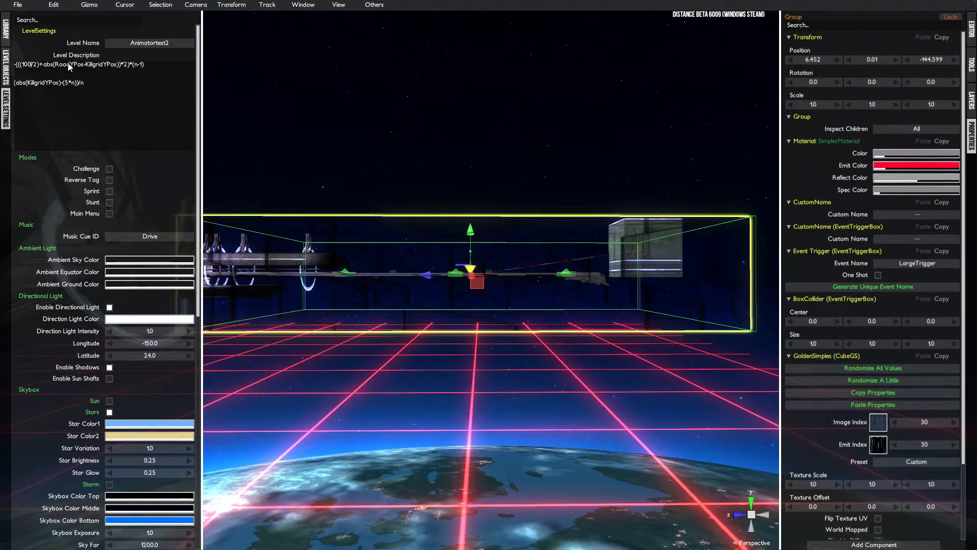
Check the road spline's Y position and substitute 0 for RoadYPos in the level description's first formula
left_click_drag(54, 64, 84, 66)
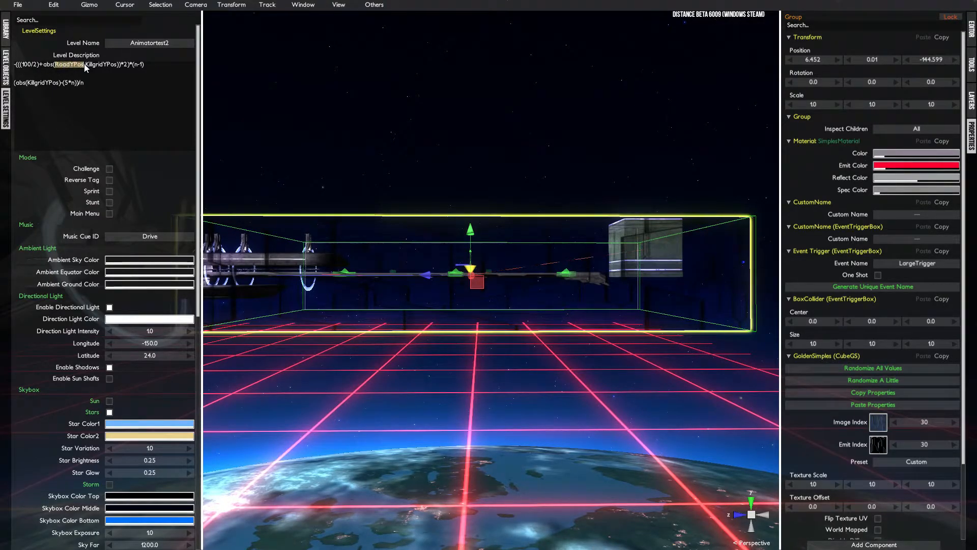
left_click_drag(591, 279, 551, 321, "alt")
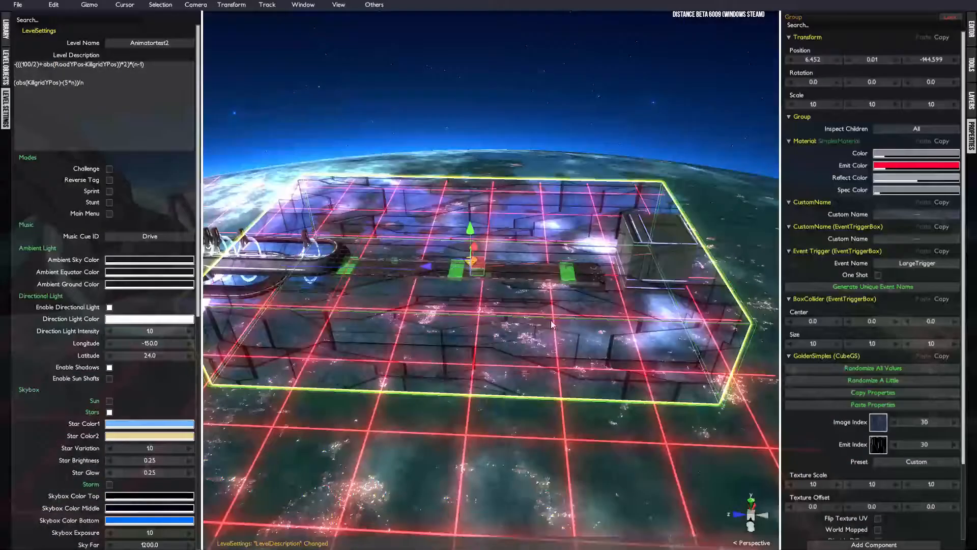
left_click(524, 273)
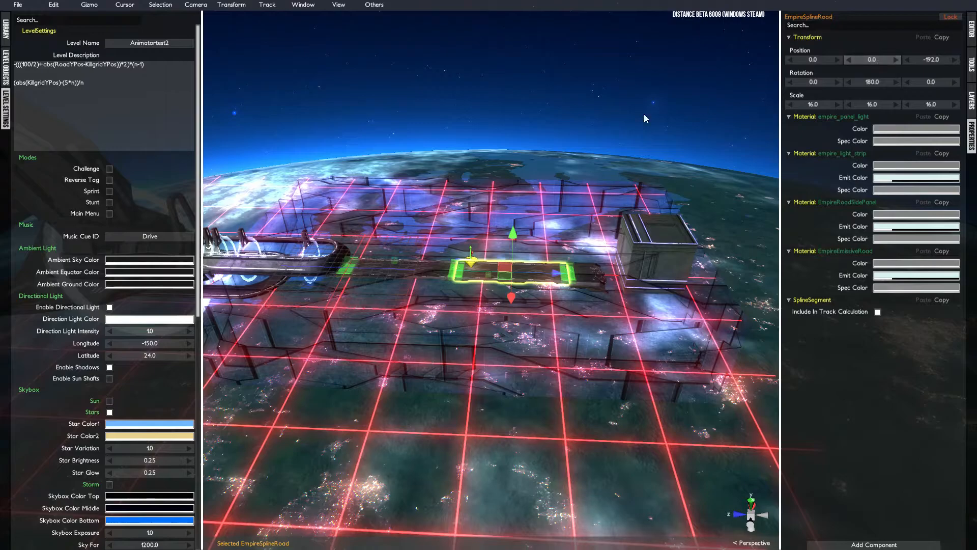
left_click(77, 66)
left_click(83, 63)
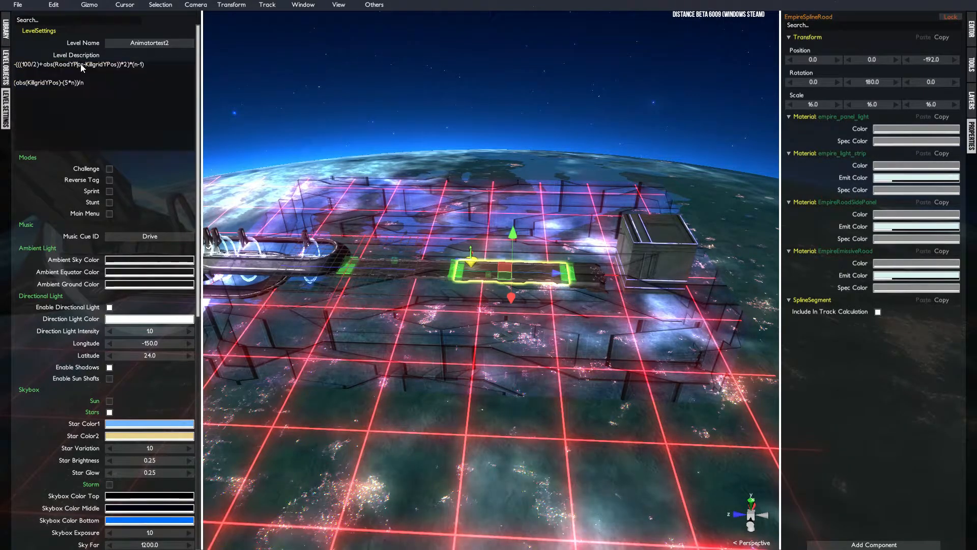
left_click_drag(83, 63, 56, 66)
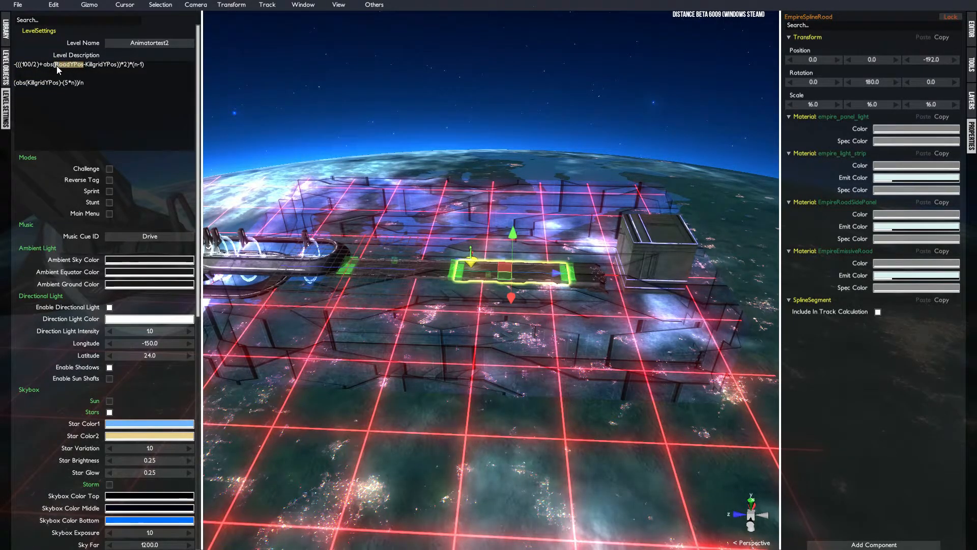
type("0")
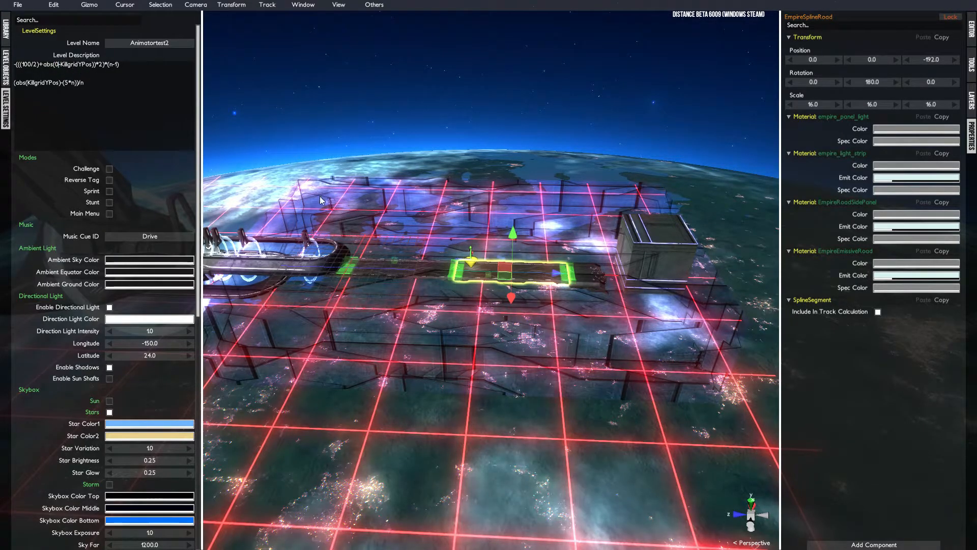
Check the kill grid plane's Y position and substitute it for KillgridYPos in the first formula, writing the term as abs(0+100)
left_click(393, 478)
left_click(400, 372)
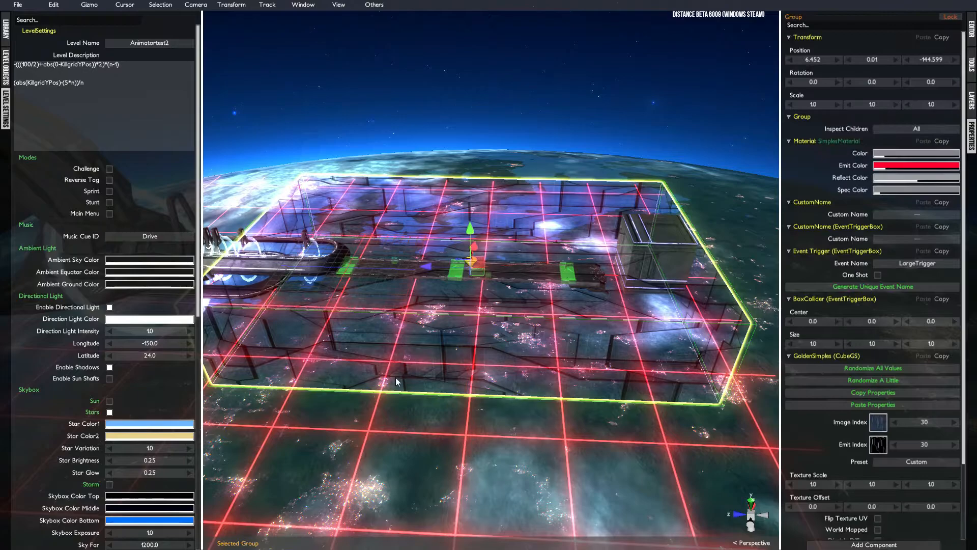
left_click(409, 380)
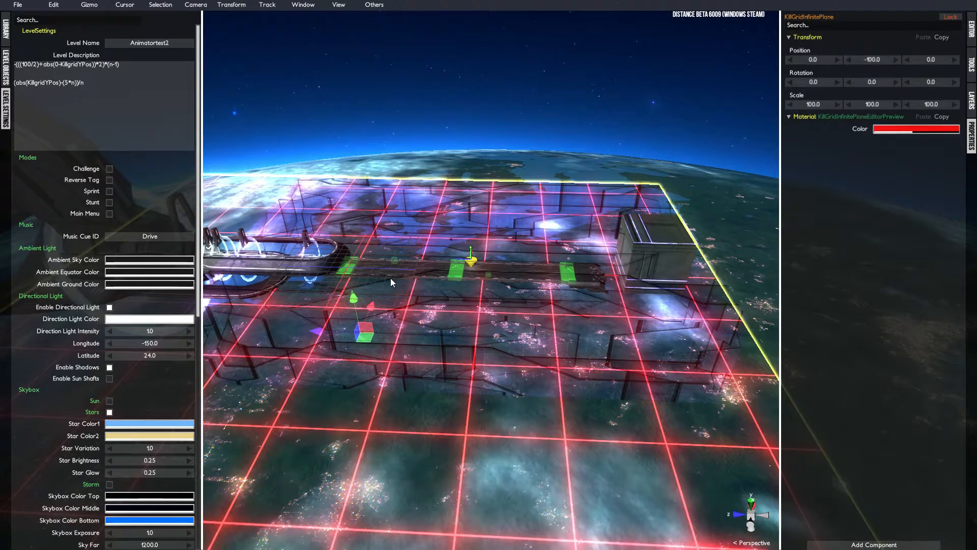
left_click(71, 65)
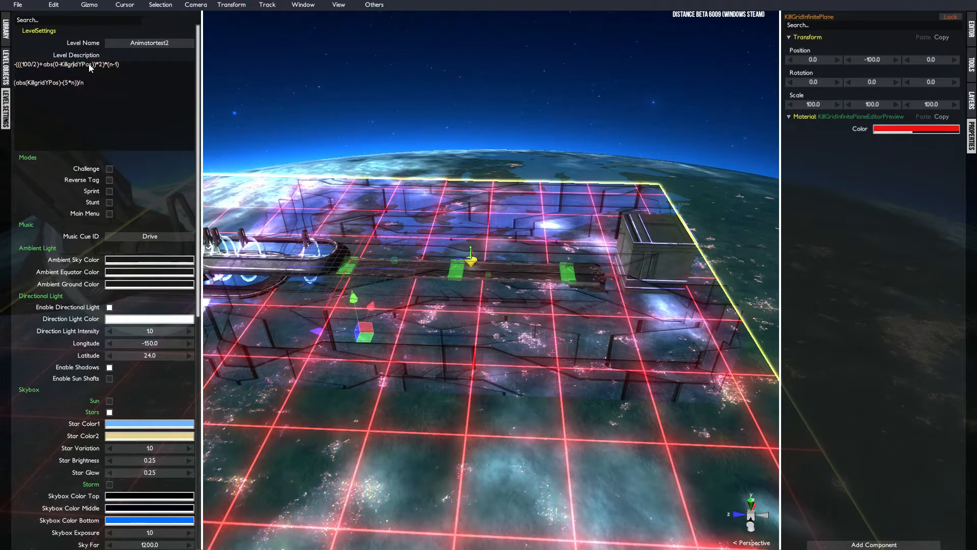
left_click_drag(90, 64, 63, 65)
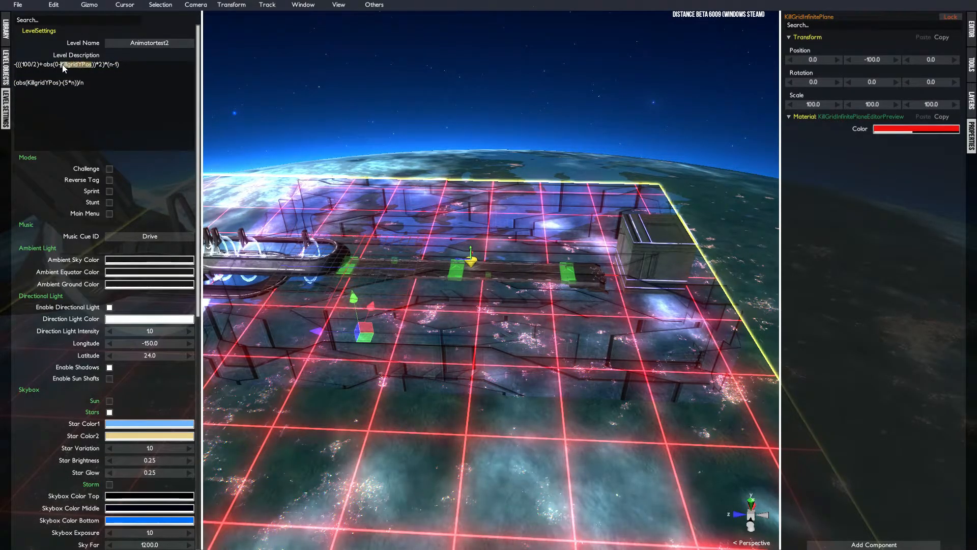
type("-100")
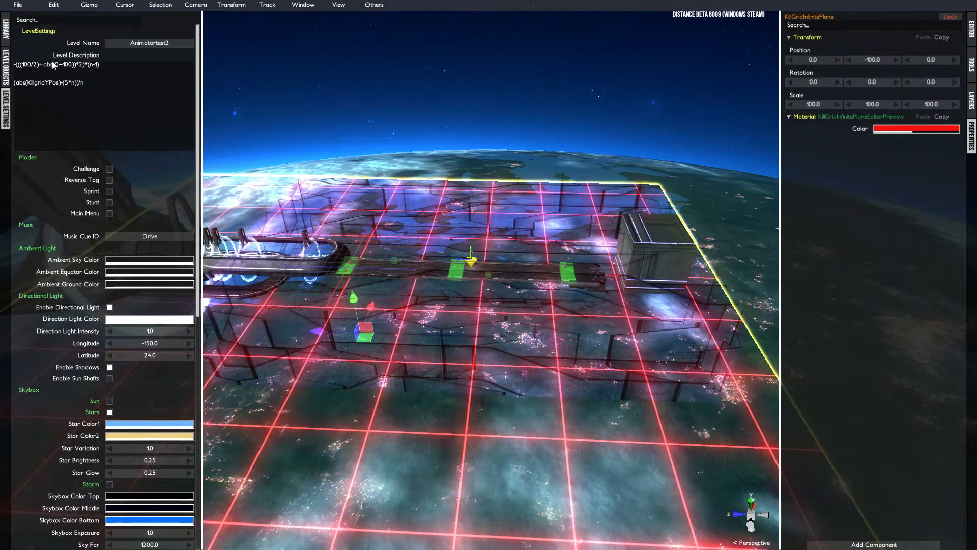
key("BackSpace")
type("+")
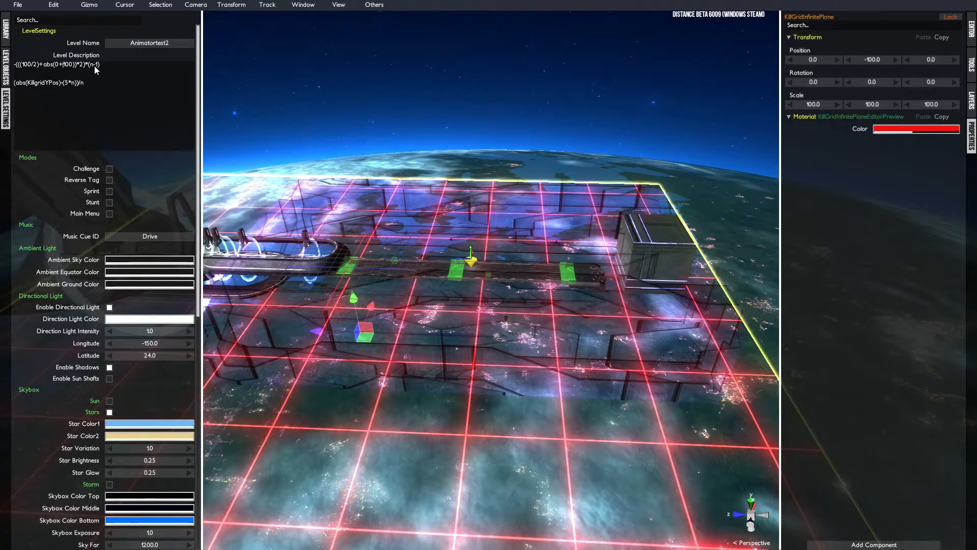
Replace n with 2 in the first formula's final factor so it reads (2-1)
right_click_drag(435, 273, 435, 309)
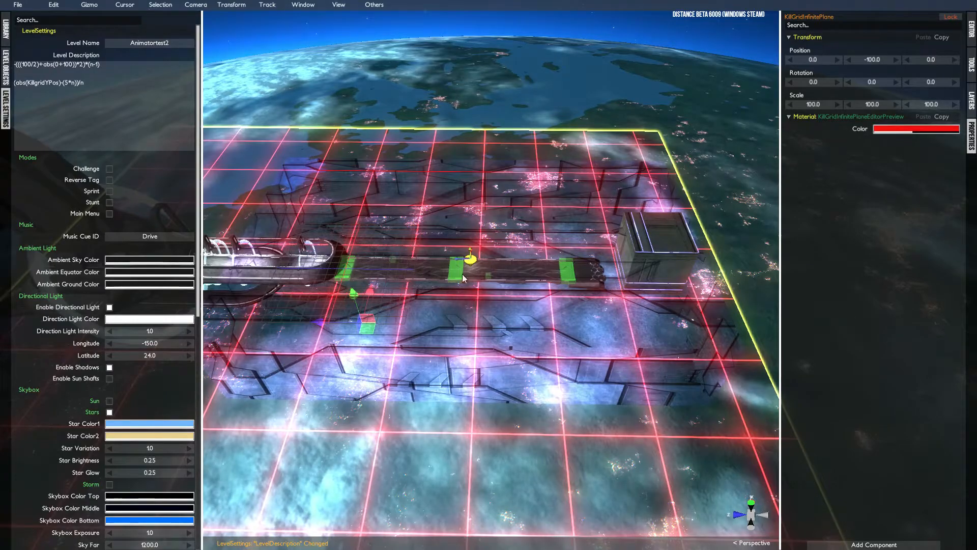
left_click(96, 71)
left_click(96, 67)
key("BackSpace")
type("2")
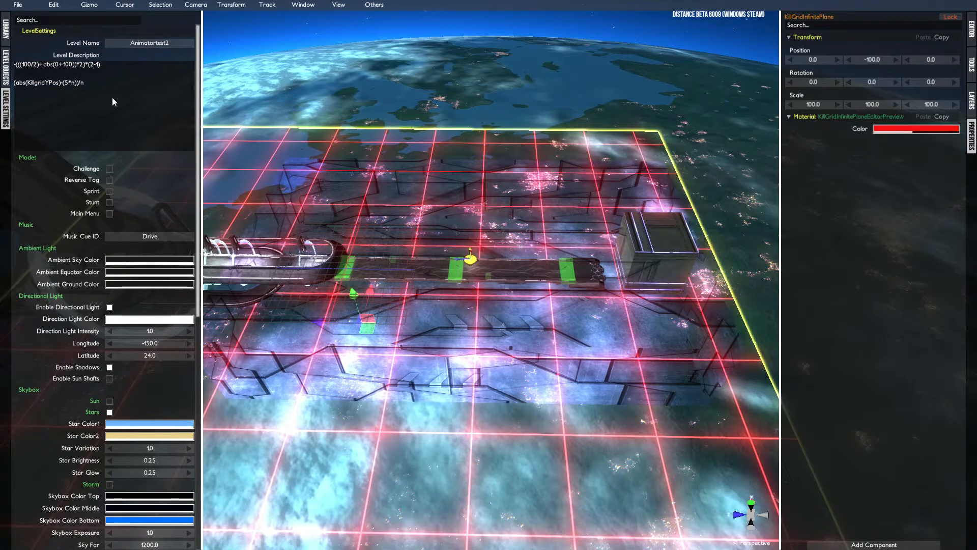
Rename KillgridYPos to TriggerYPos in the level description's second formula
left_click(95, 87)
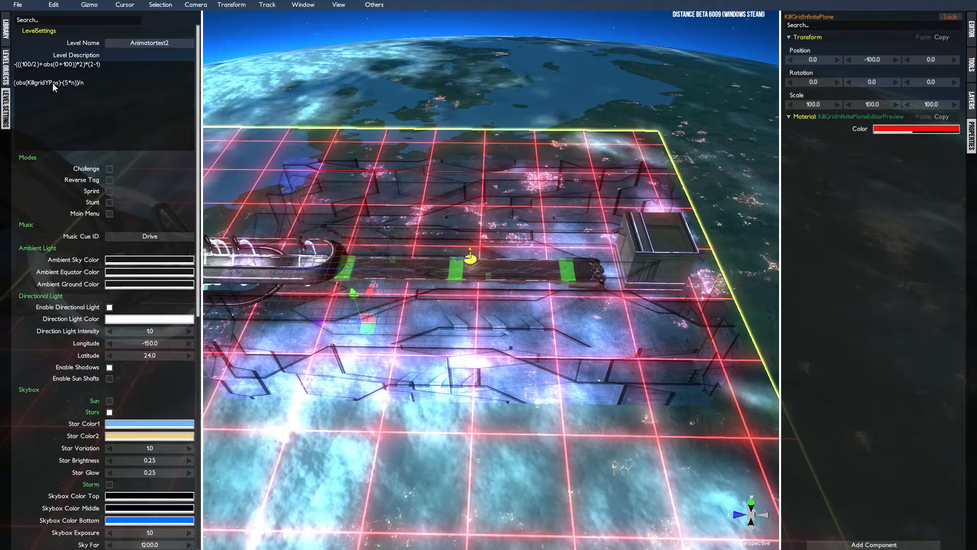
left_click_drag(391, 233, 411, 151, "alt")
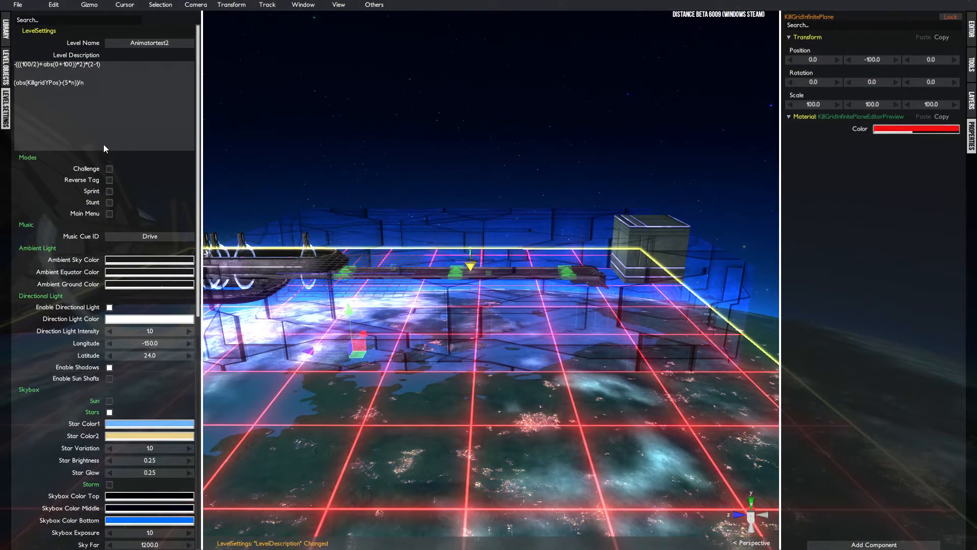
left_click(40, 86)
left_click(46, 83)
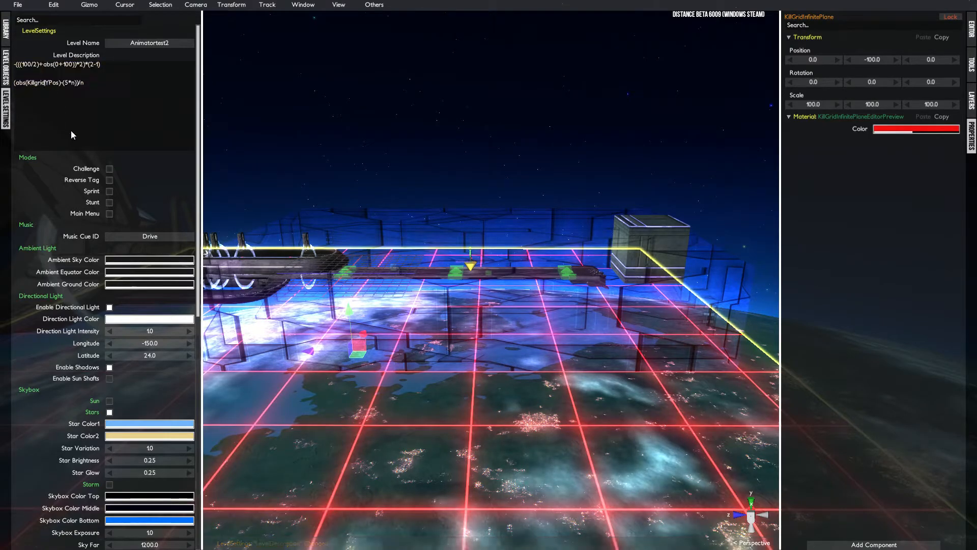
key("BackSpace")
key("BackSpace")
key("BackSpace")
key("BackSpace")
key("BackSpace")
key("BackSpace")
key("BackSpace")
key("BackSpace")
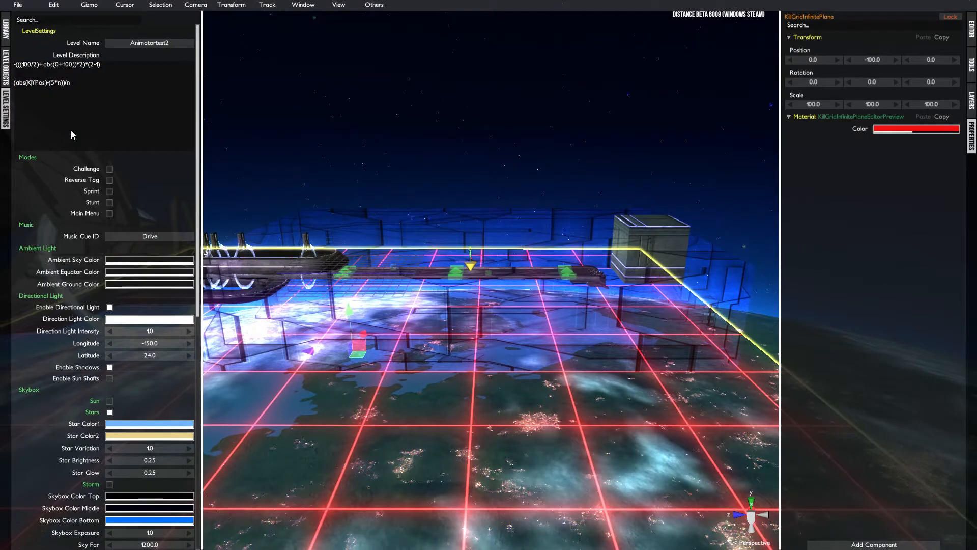
type("Trigger")
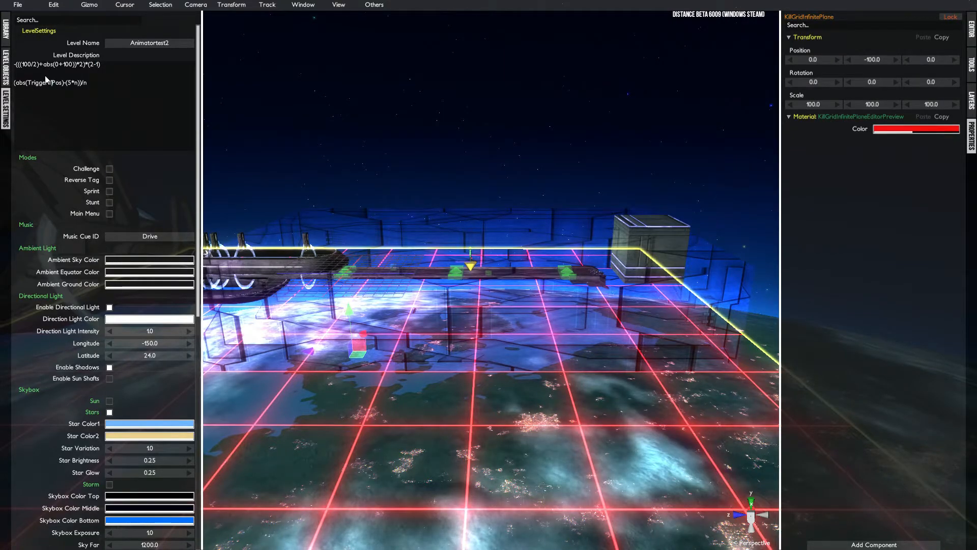
Substitute 2 for both n variables in the second formula, making it (abs(TriggerYPos)-(5*2))/2
left_click(77, 83)
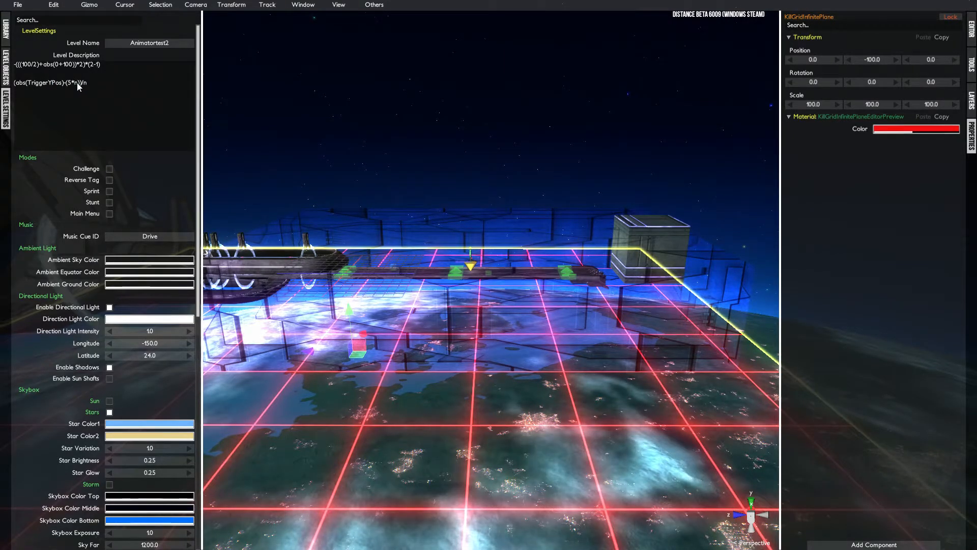
key("BackSpace")
type("2")
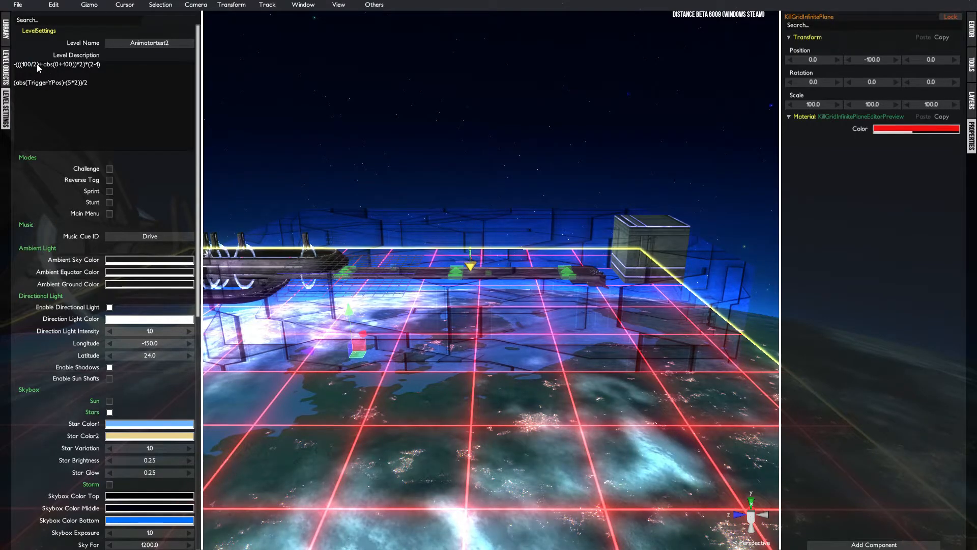
Simplify the first formula by replacing (100/2) with 50, and select the abs(0+100) term for simplification
left_click_drag(30, 65, 20, 66)
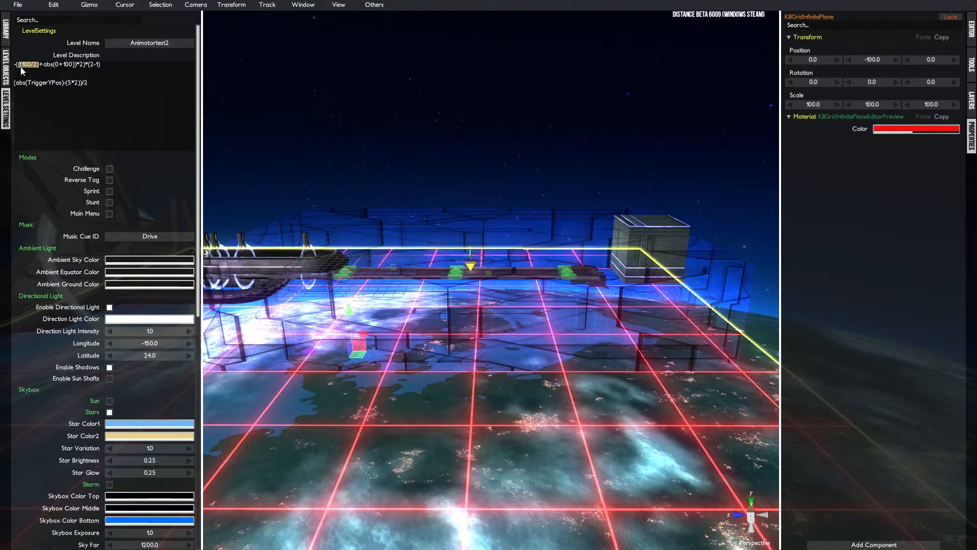
type("50")
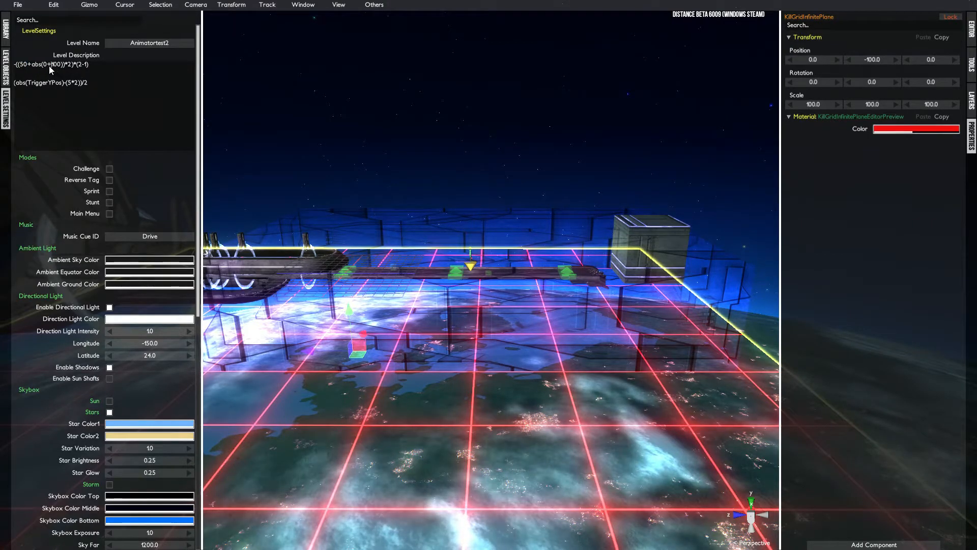
left_click_drag(32, 65, 54, 67)
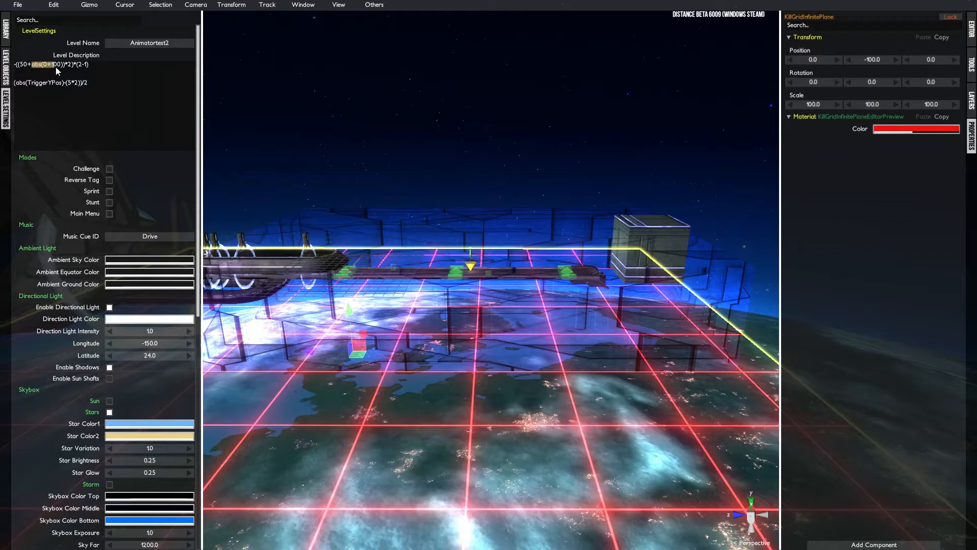
Simplify the first formula in the level description to -300*(2-1), resolving its absolute-value term to 100, the sum to 150 and the product to 300
left_click(62, 65, "shift")
type("100")
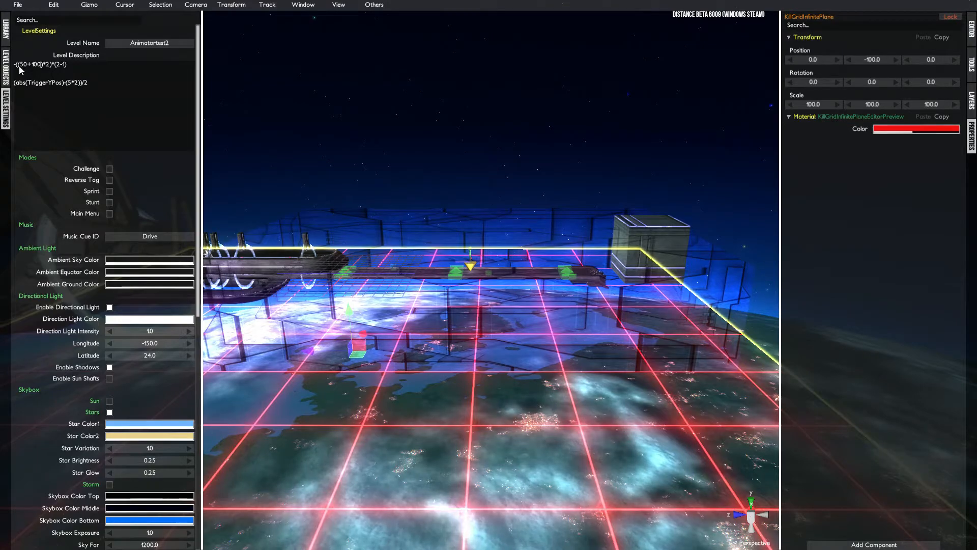
left_click_drag(41, 67, 42, 66)
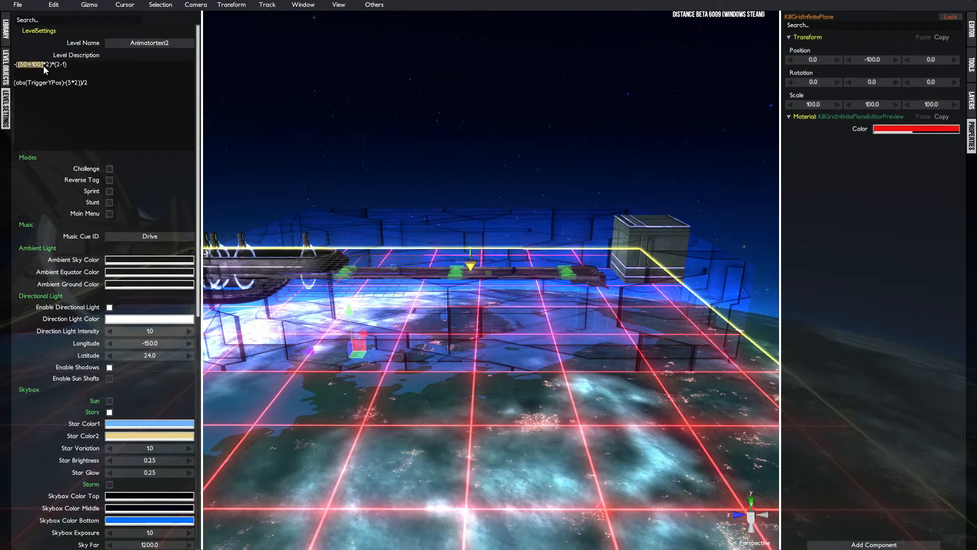
type("150")
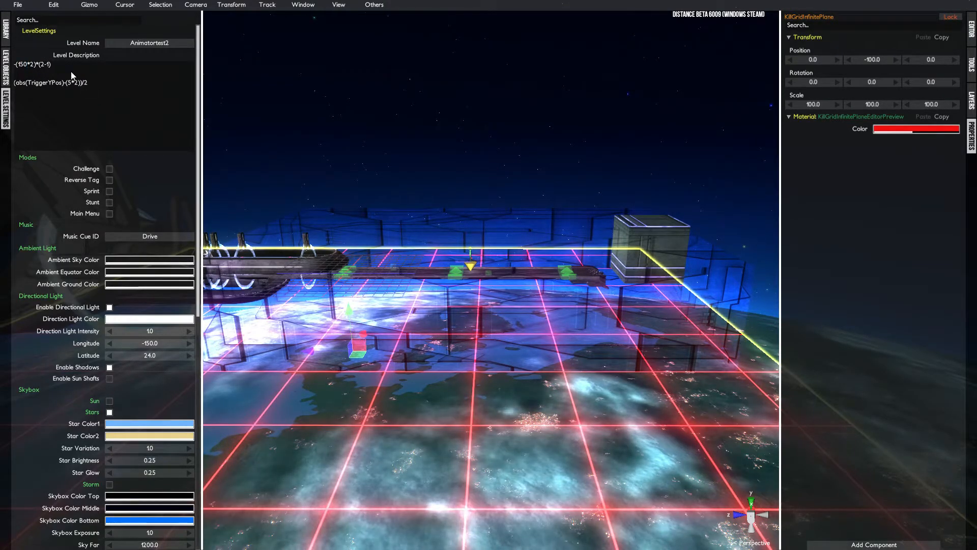
left_click_drag(16, 65, 29, 68)
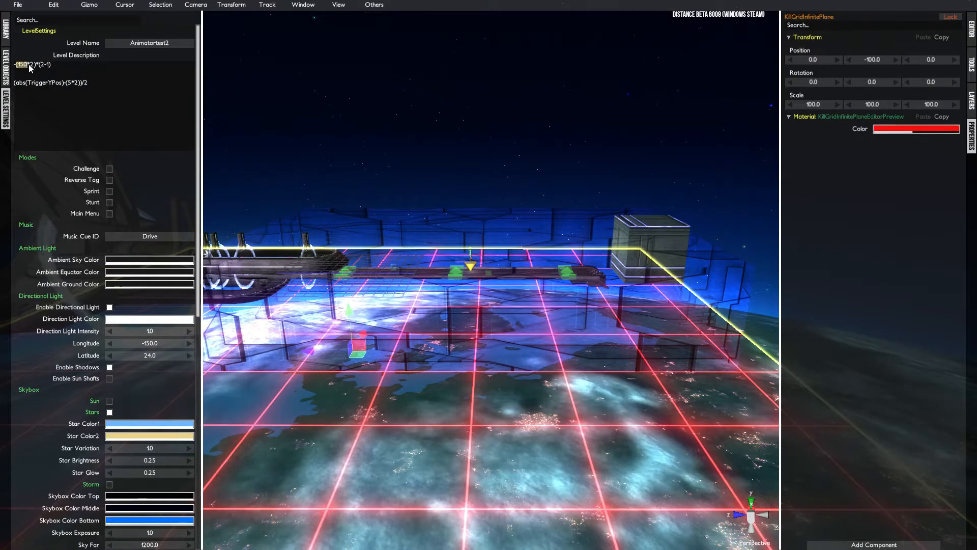
type("300")
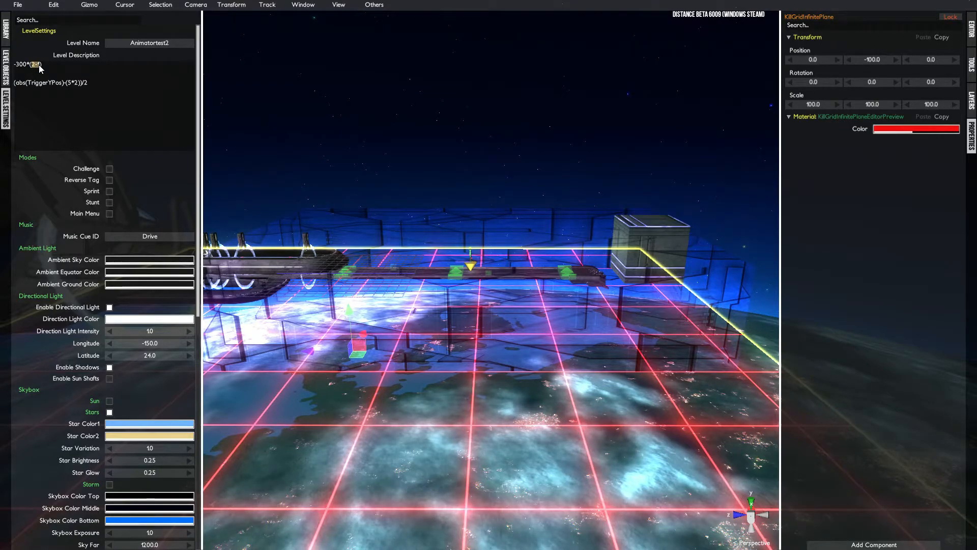
Resolve the remaining (2-1) factor in the first formula so that only -300 is left
type("1")
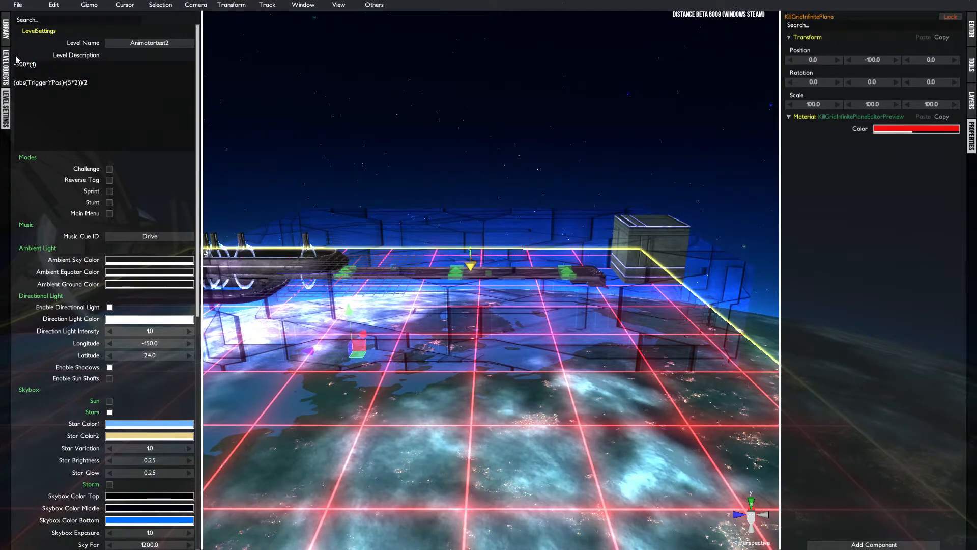
key("BackSpace")
key("BackSpace")
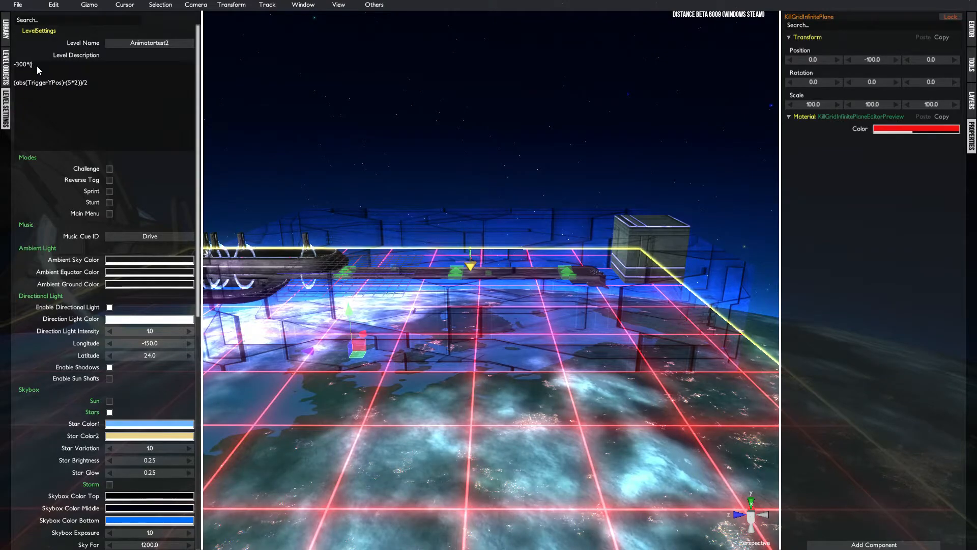
type("0")
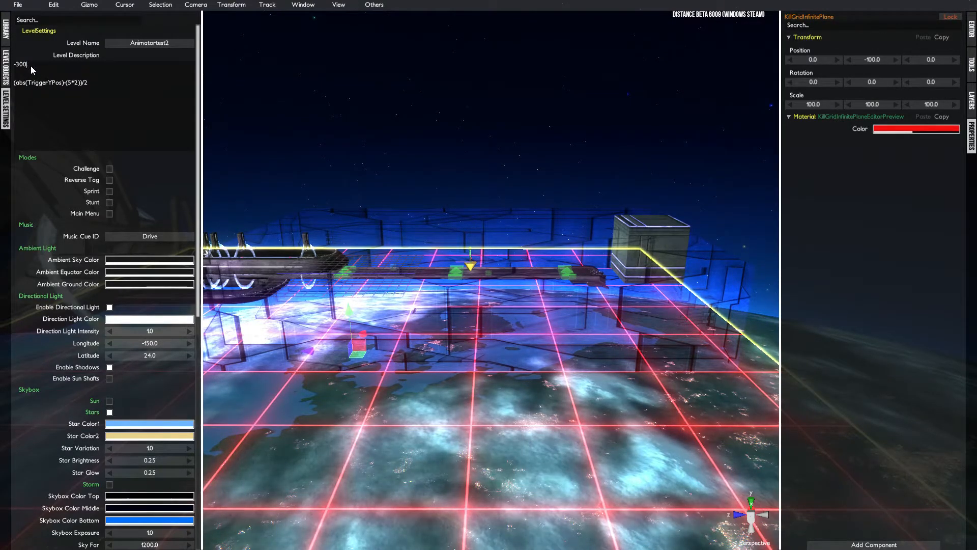
Select the large trigger box group and set its Y position to -300
left_click(462, 298)
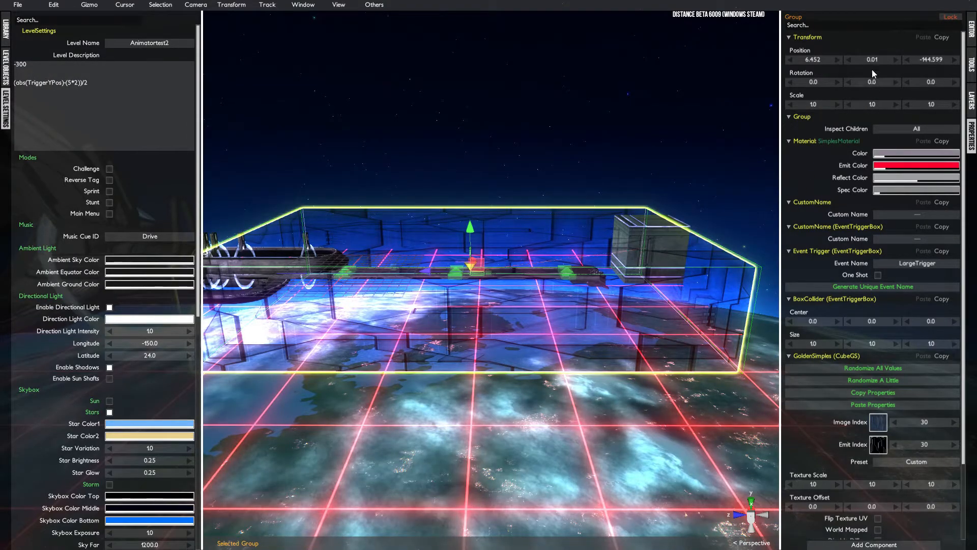
type("-300")
key("Return")
Inspect the lowered group from above and below the kill grid, and review the TriggerYPos term in the second formula
right_click_drag(504, 436, 508, 356)
middle_click_drag(486, 404, 484, 197)
right_click_drag(452, 344, 498, 281)
left_click(36, 81)
left_click(35, 80)
left_click_drag(28, 83, 59, 83)
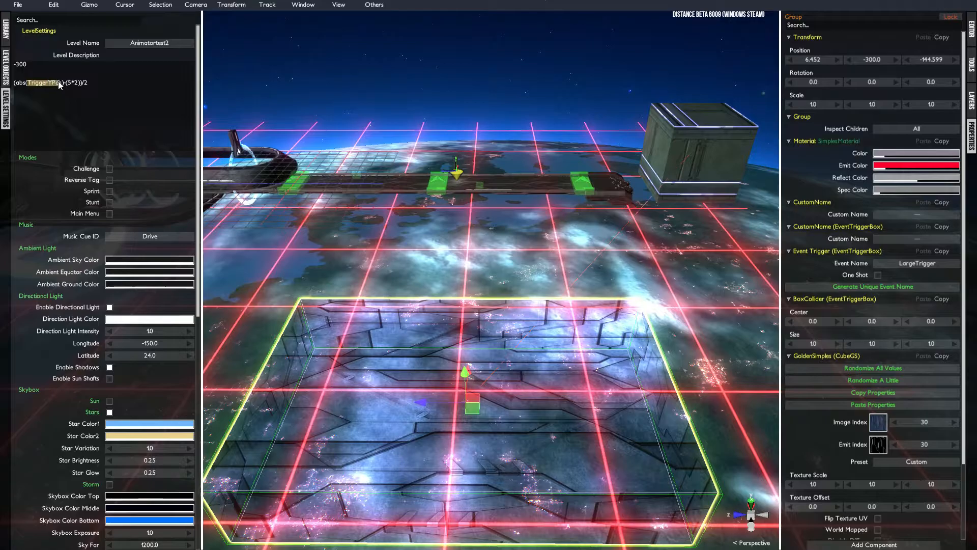
left_click(106, 98)
left_click_drag(535, 427, 504, 355, "alt")
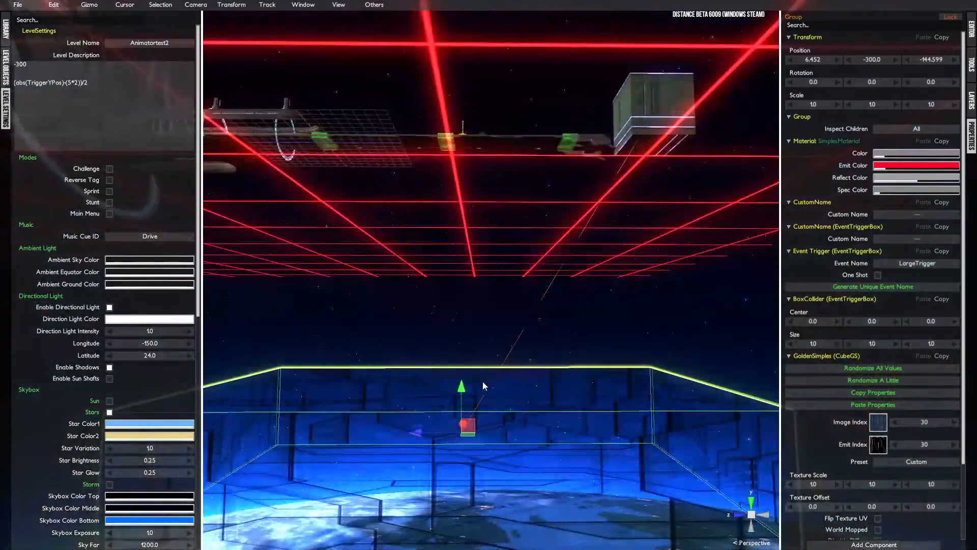
left_click_drag(477, 200, 483, 233, "alt")
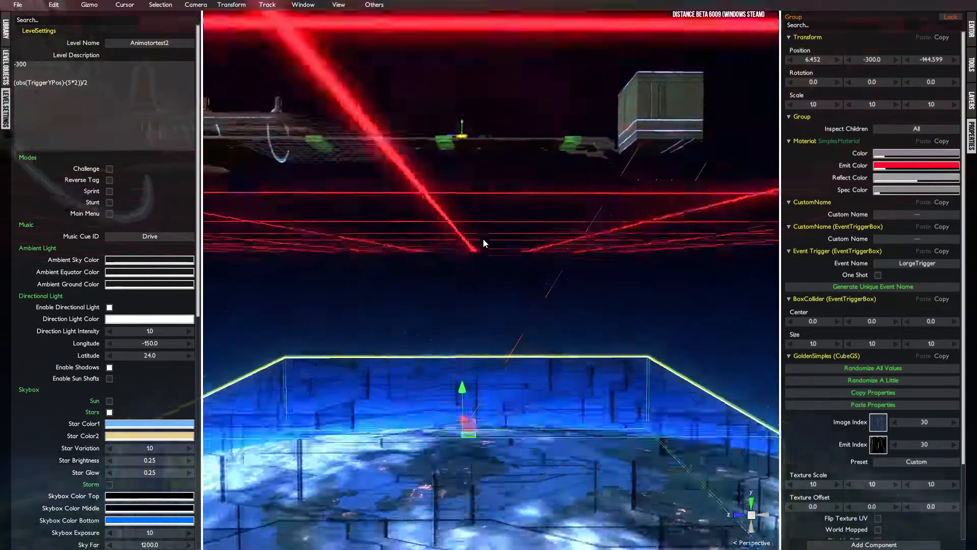
left_click_drag(368, 170, 369, 285, "alt")
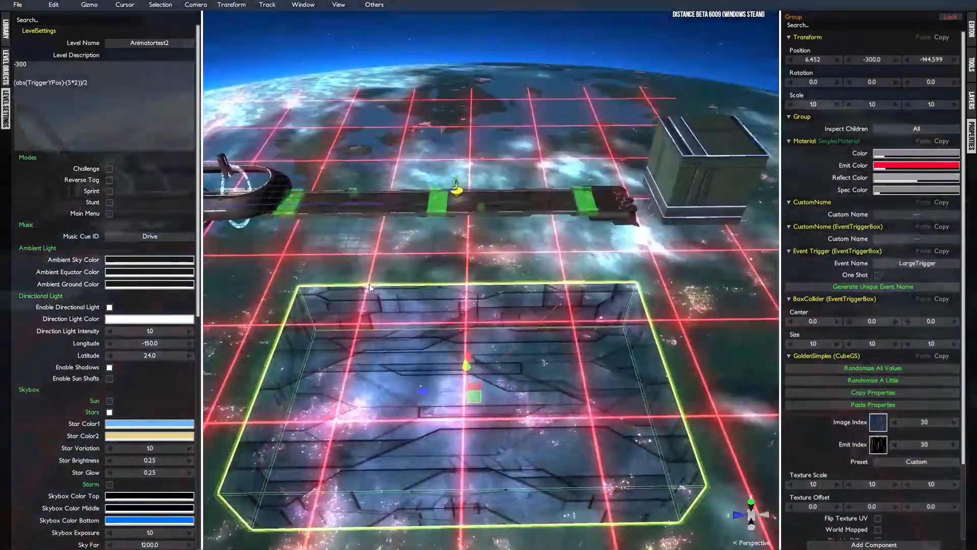
Add an Animator component to the large trigger group and set its motion to Advanced
scroll(860, 369, "down", 3)
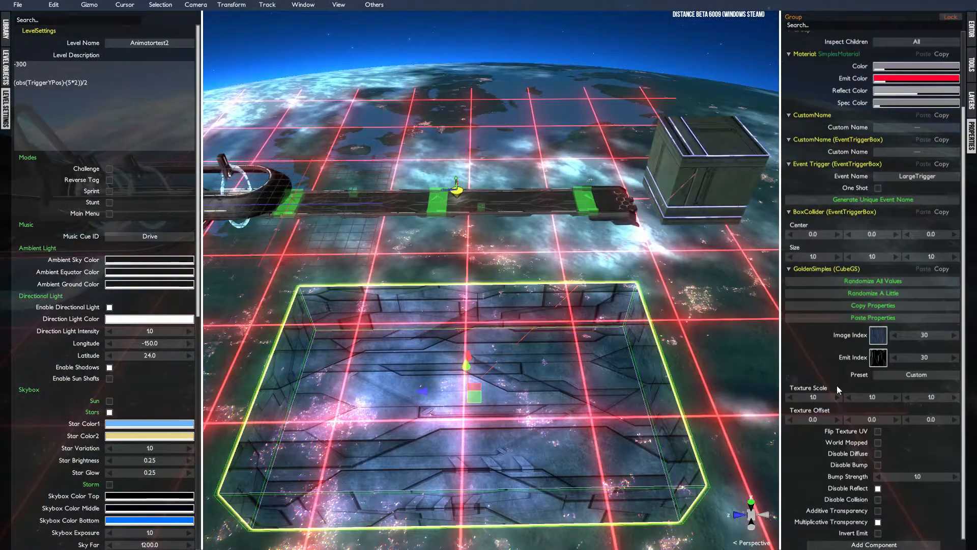
left_click(857, 544)
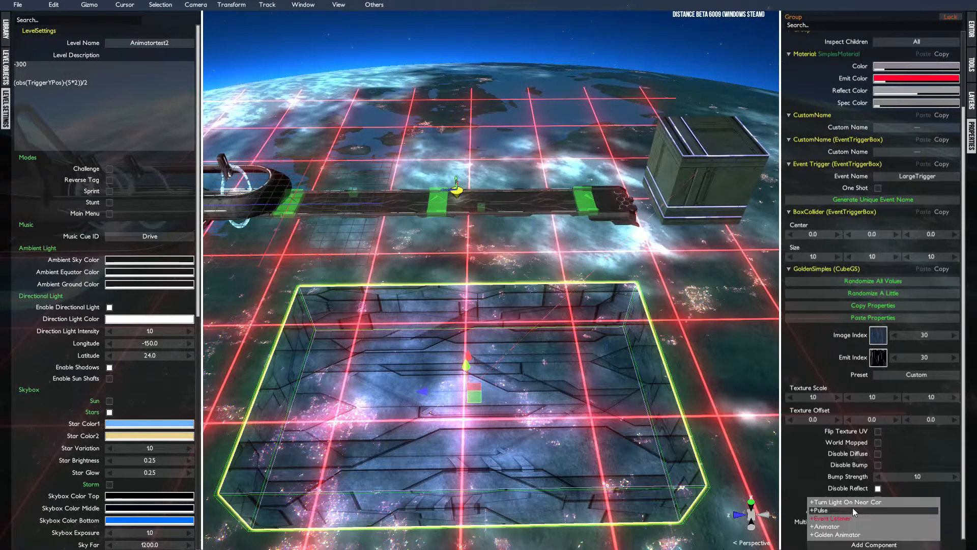
left_click(846, 527)
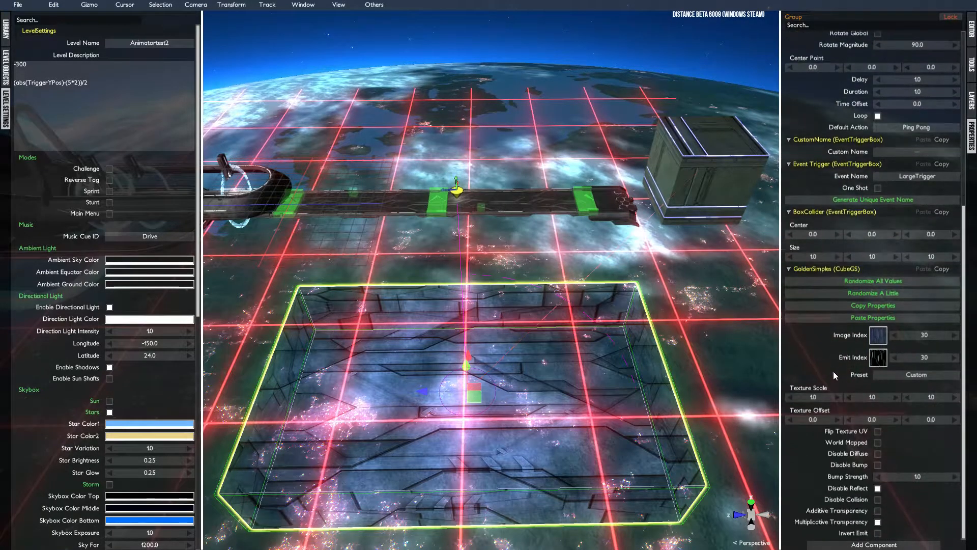
scroll(831, 289, "up", 8)
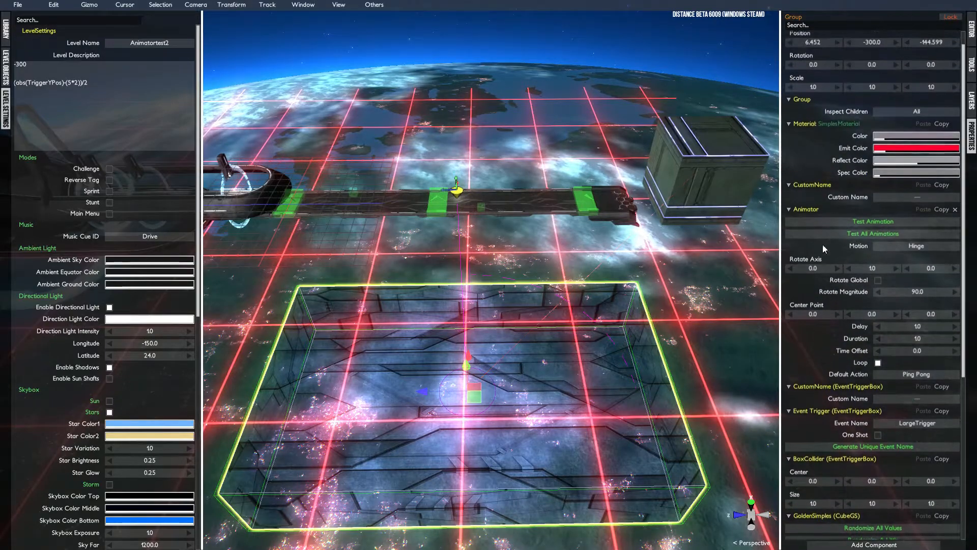
left_click(895, 247)
left_click(892, 303)
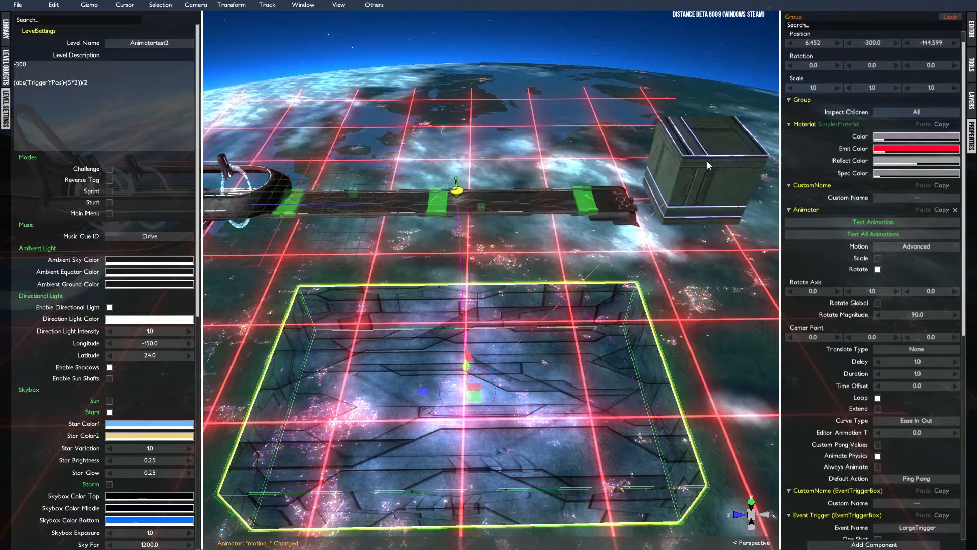
Turn off Rotate in the group's Animator and set its translate type to Global
left_click(878, 270)
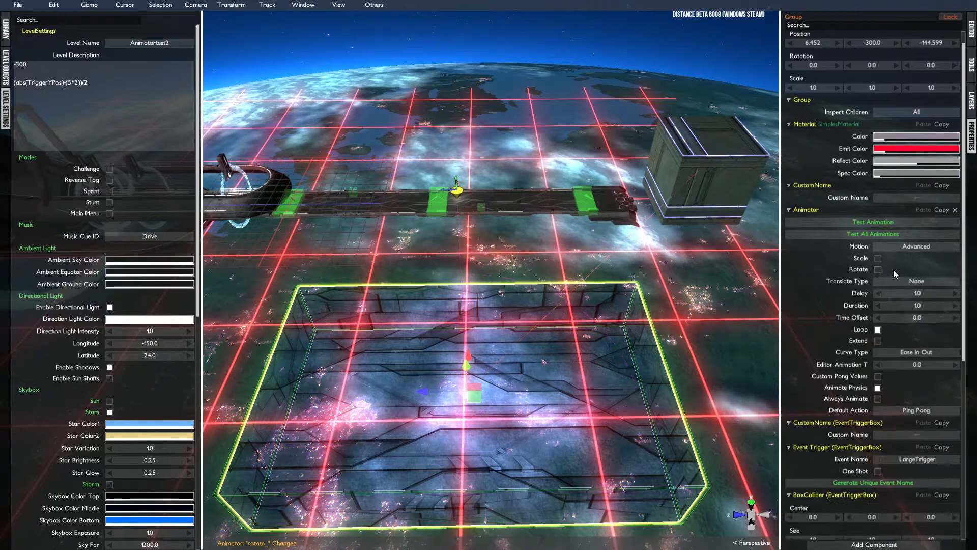
left_click(894, 279)
left_click(889, 252)
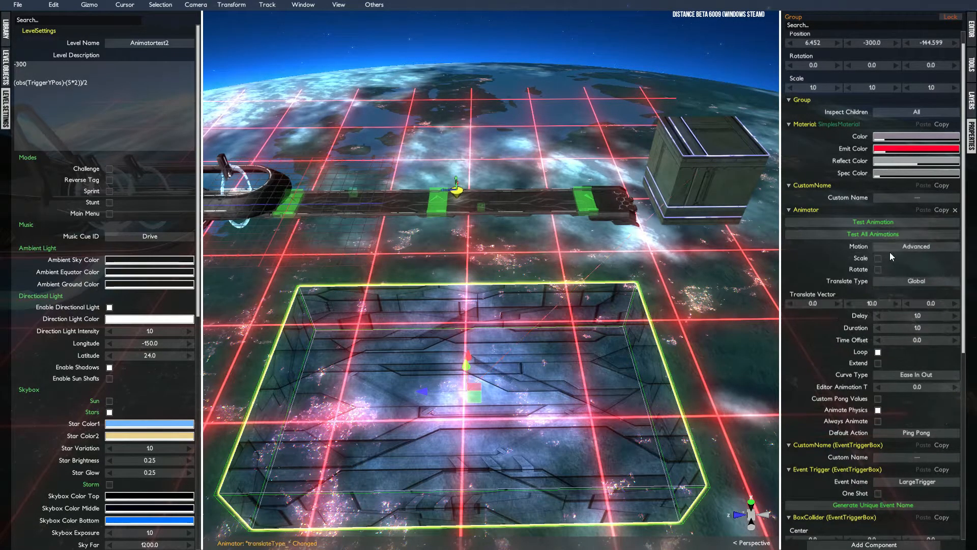
Set the Animator's Y translation to 0, its delay to 0 and its duration to 0.01
left_click(872, 304)
key("Return")
left_click(908, 315)
type("0")
key("Return")
left_click(905, 331)
type("0.01")
key("Return")
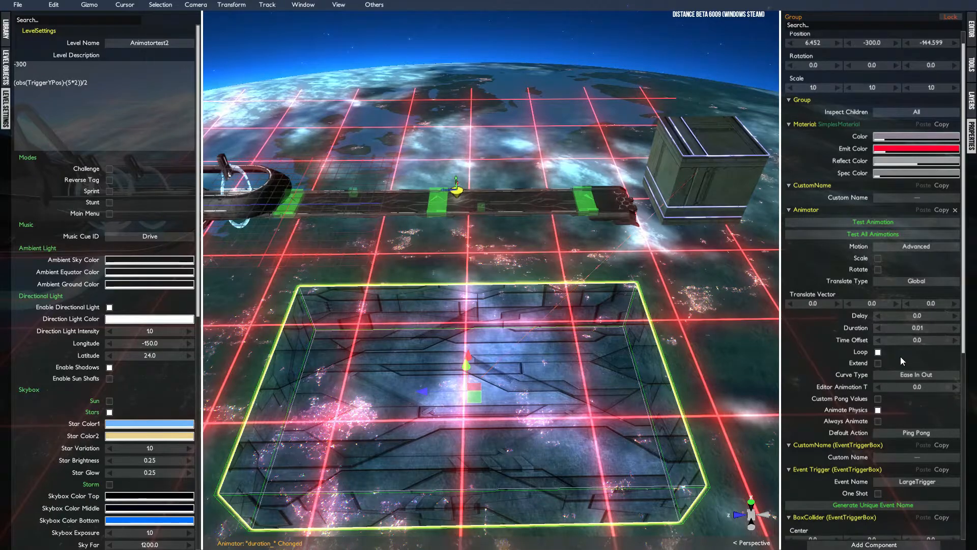
Disable Loop and Animate Physics on the Animator, enable Always Animate, and set the curve type to Linear and default action to None
left_click(881, 353)
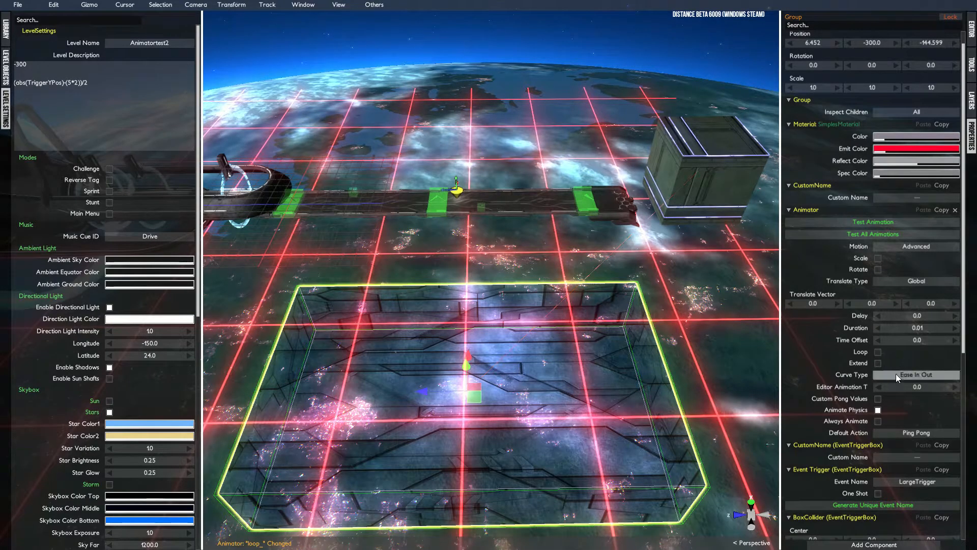
left_click(895, 374)
left_click(886, 309)
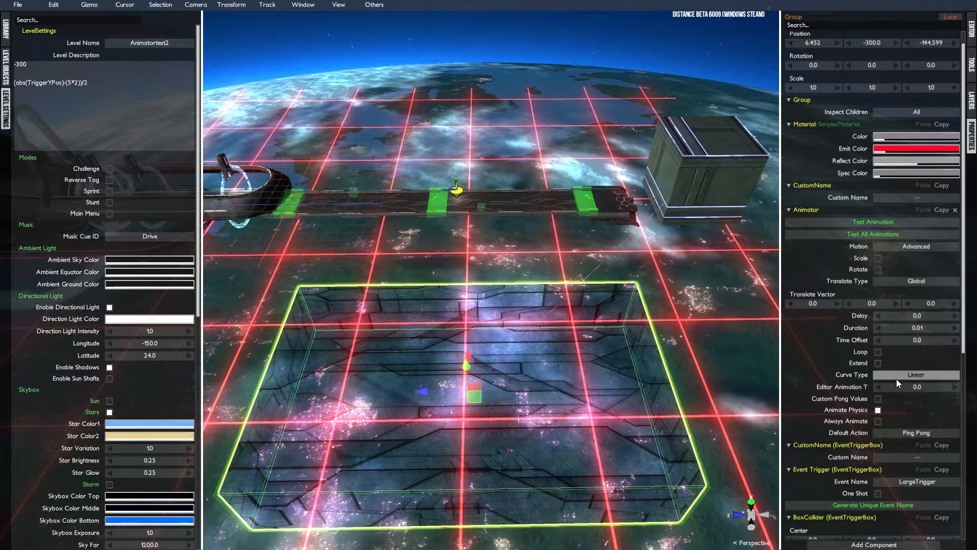
left_click(878, 410)
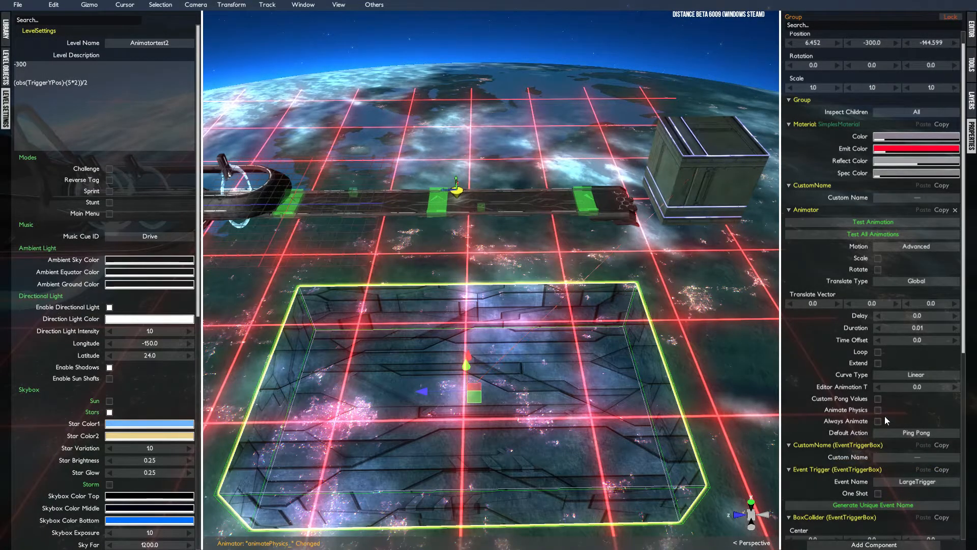
left_click(878, 421)
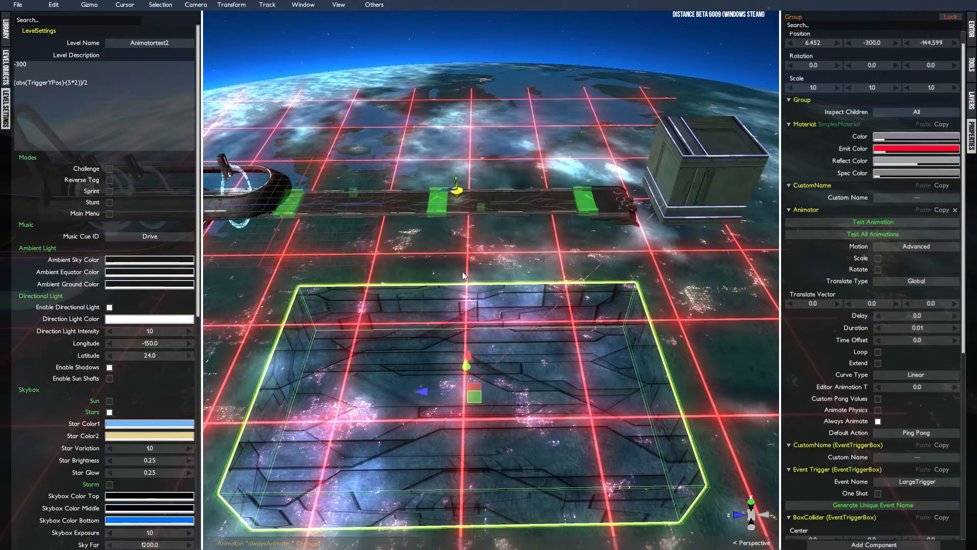
left_click(897, 433)
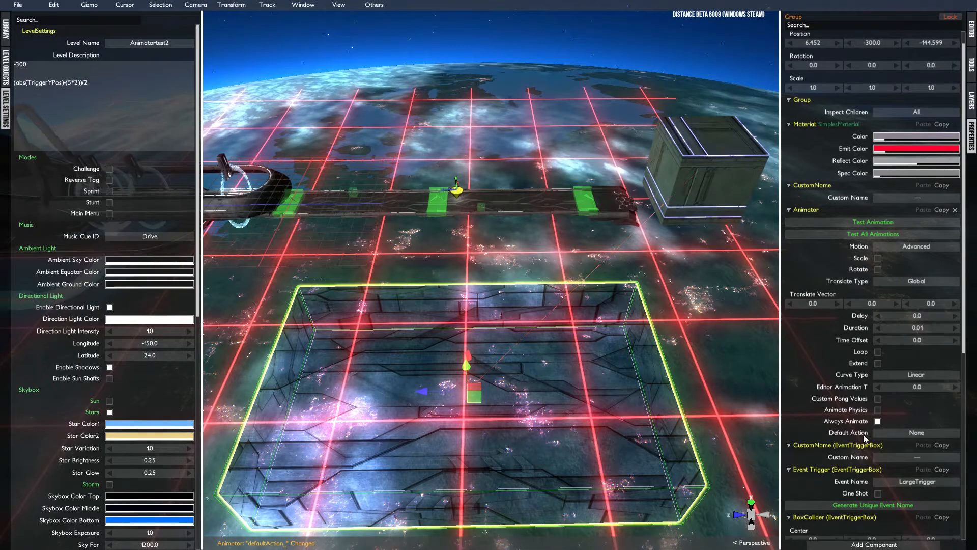
Add an Event Listener for the Box1 event to the group and set the Animator's off action to None
left_click(849, 545)
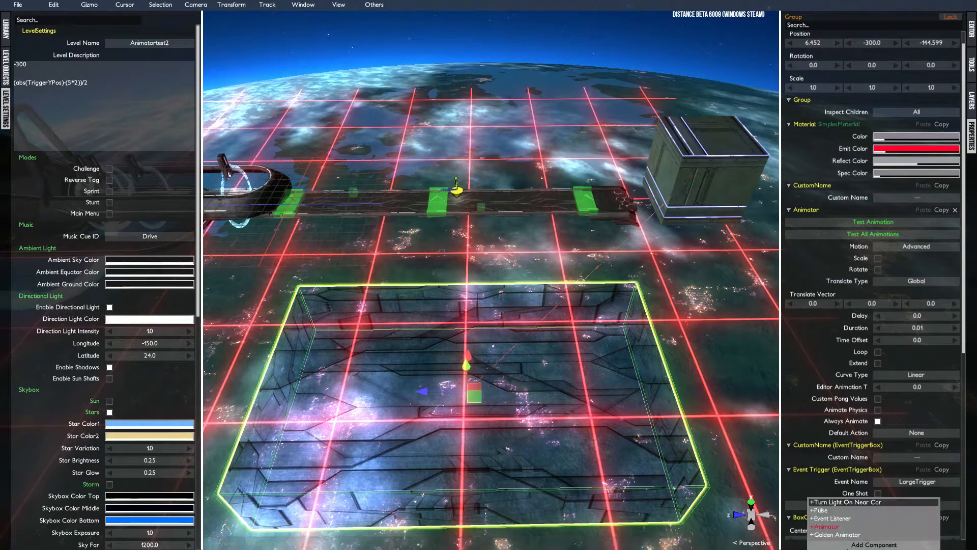
left_click(835, 518)
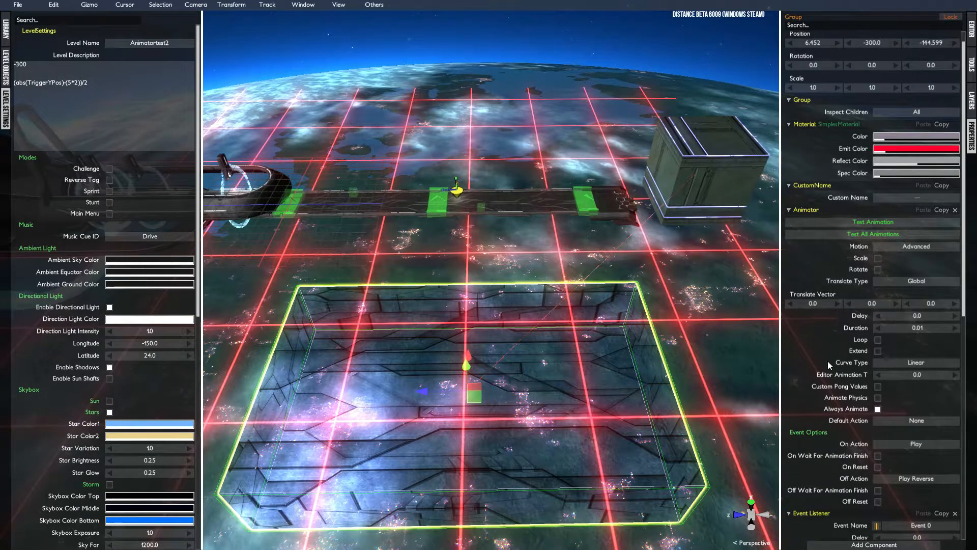
scroll(827, 361, "down", 5)
left_click(881, 405)
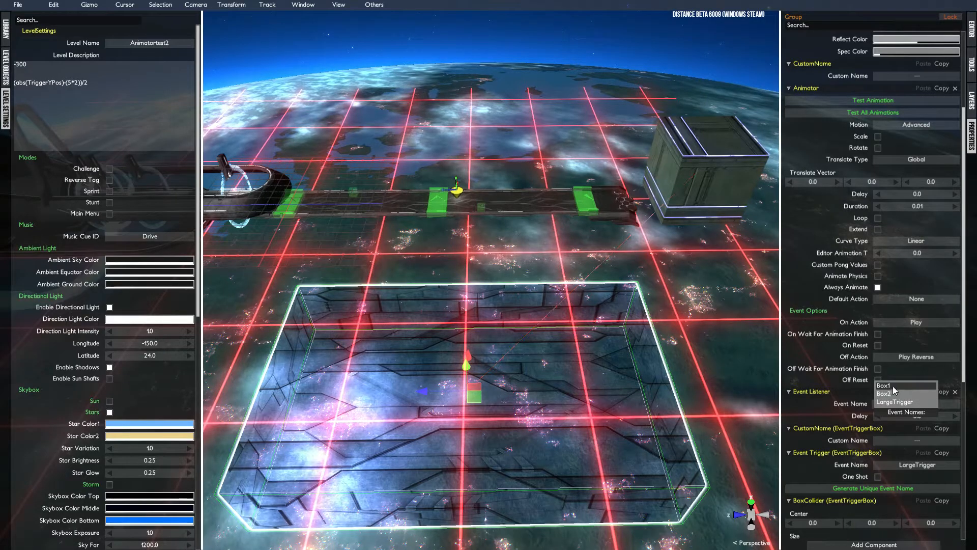
left_click(892, 385)
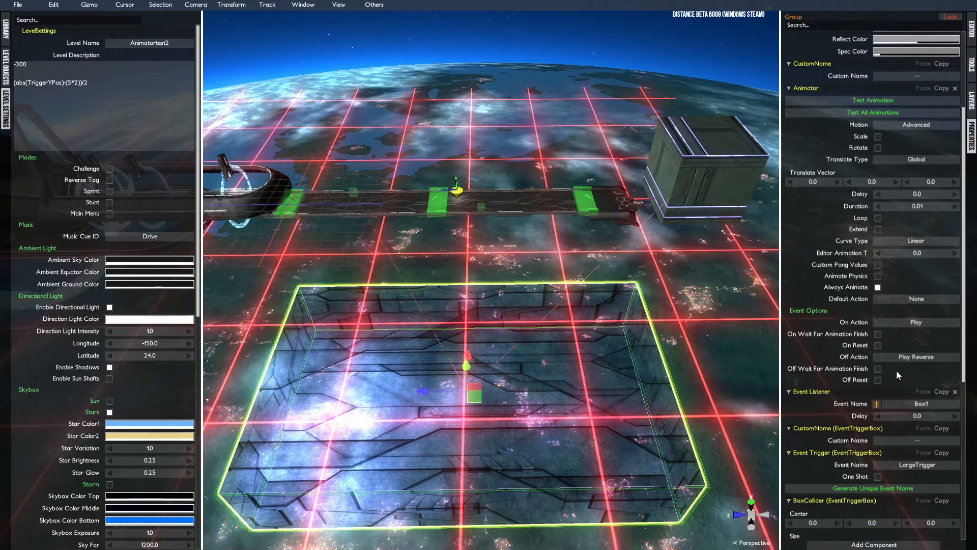
left_click(888, 355)
left_click(888, 331)
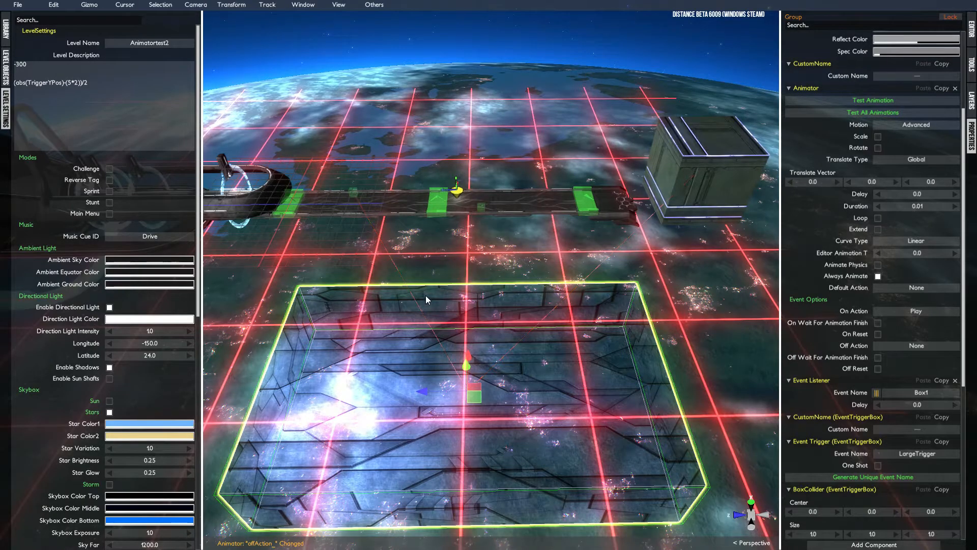
Replace TriggerYPos with -300 in the height formula kept in the level description
left_click_drag(485, 341, 476, 197, "alt")
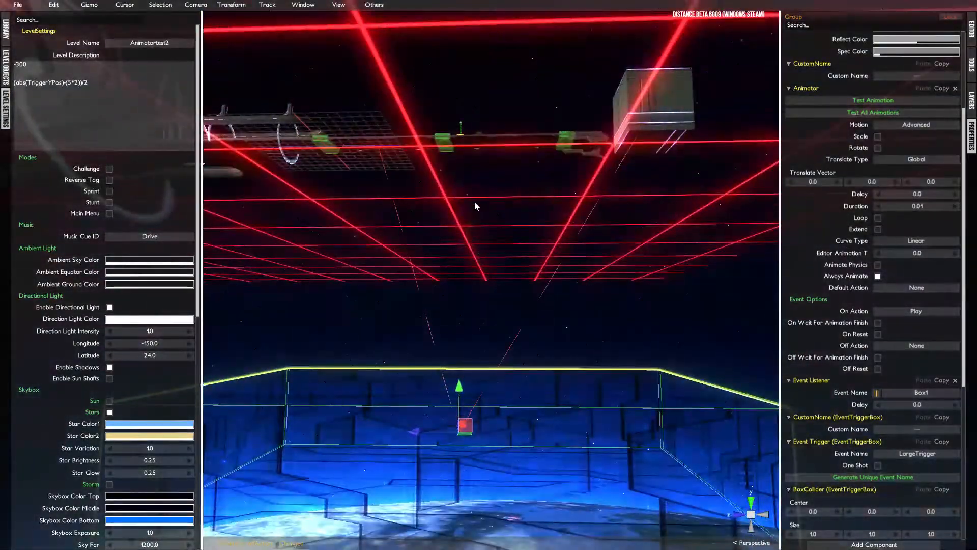
scroll(896, 257, "up", 3)
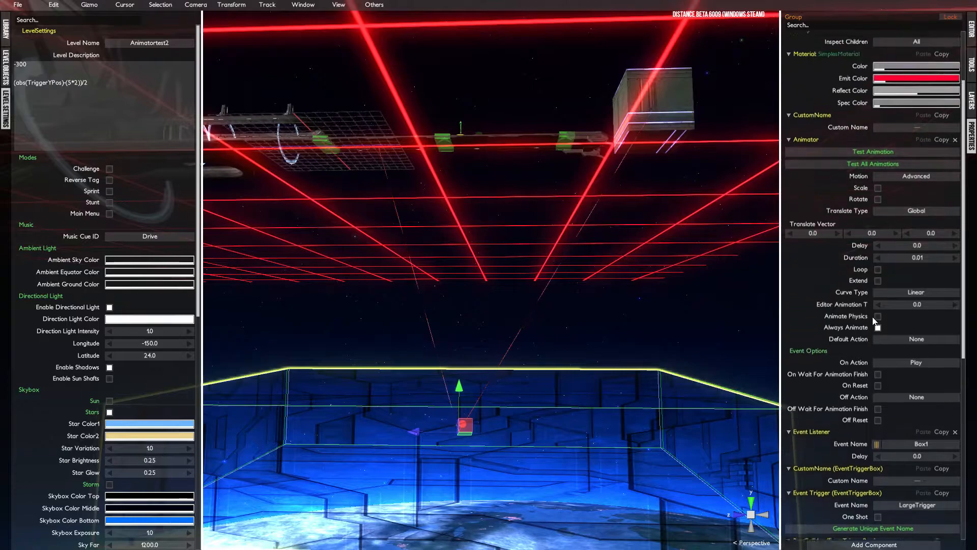
left_click(868, 249)
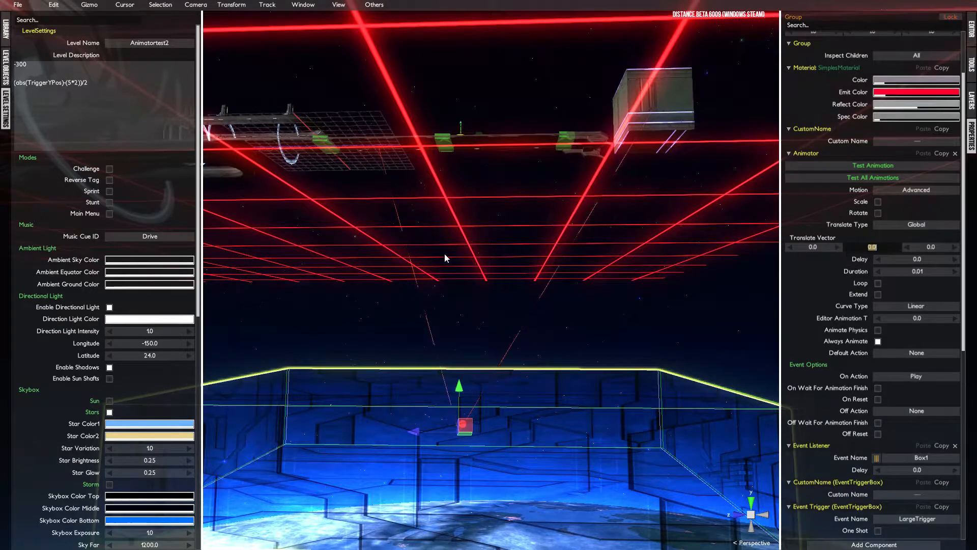
middle_click_drag(517, 278, 511, 349)
left_click(38, 83)
left_click(38, 84)
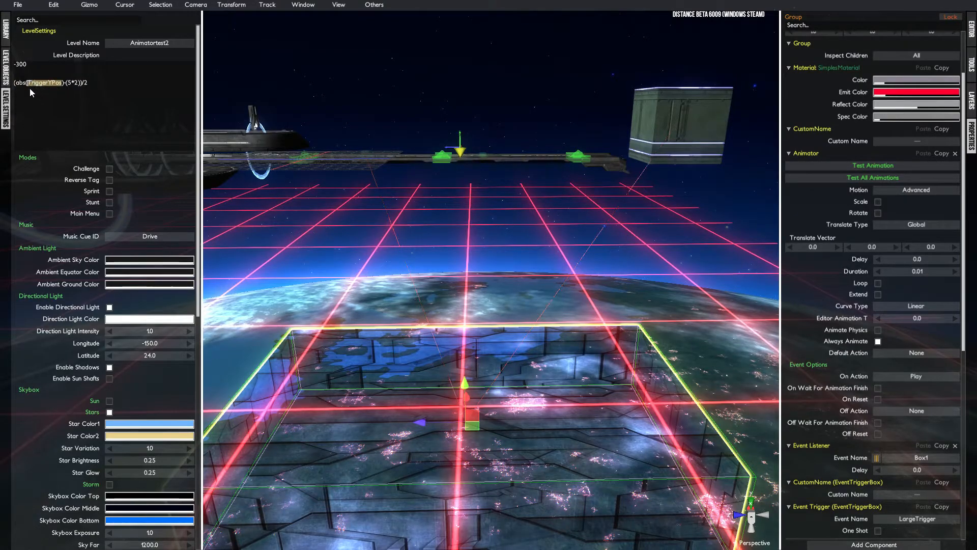
type("-300")
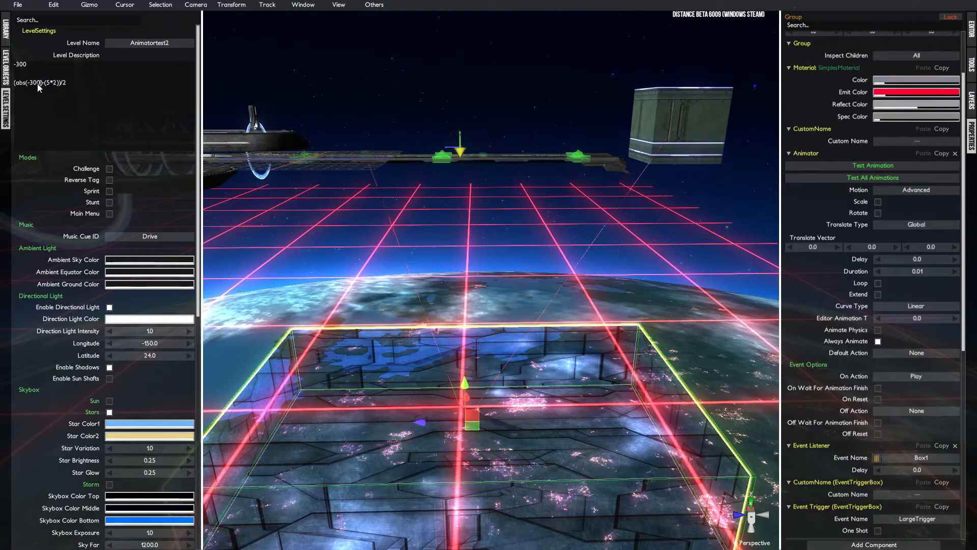
Work through the formula in the level description, reducing it to 290/2
left_click_drag(32, 83, 15, 83)
type("300")
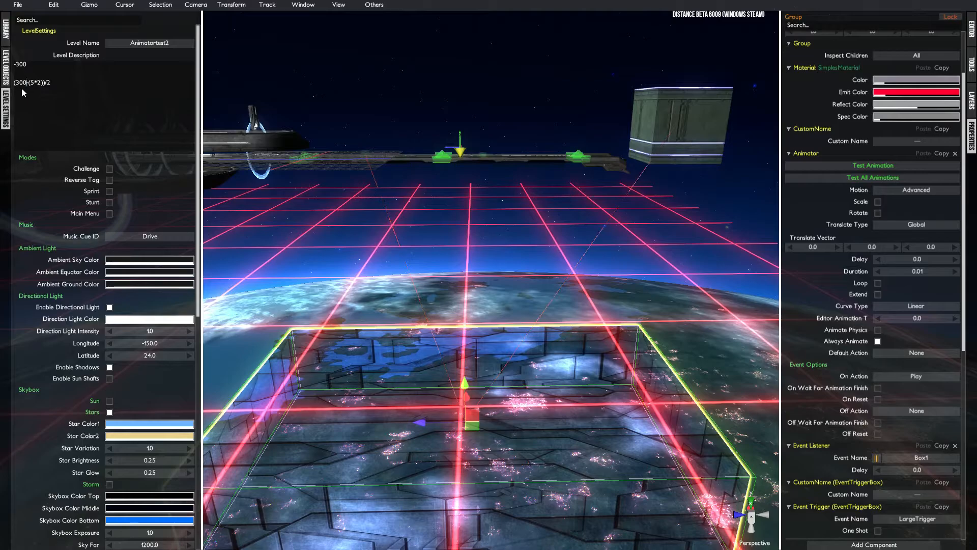
left_click_drag(29, 83, 45, 86)
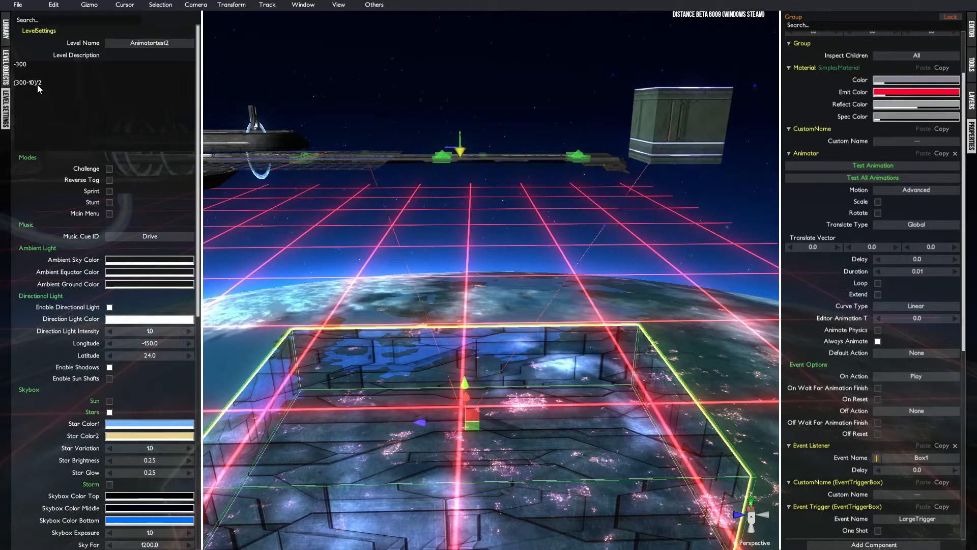
left_click_drag(37, 85, 9, 91)
type("290")
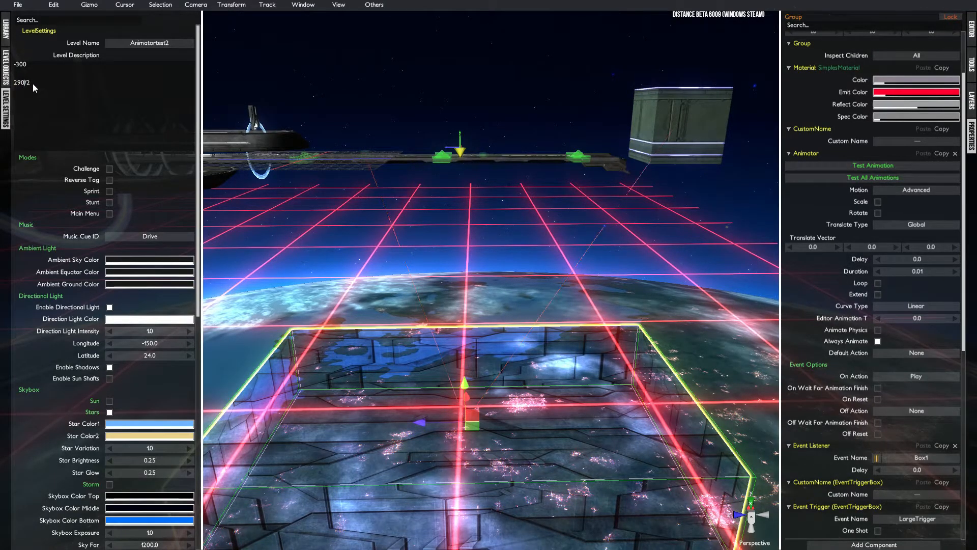
Set the Y translation of the large trigger group's Animator to 290/2
left_click(871, 247)
type("290/")
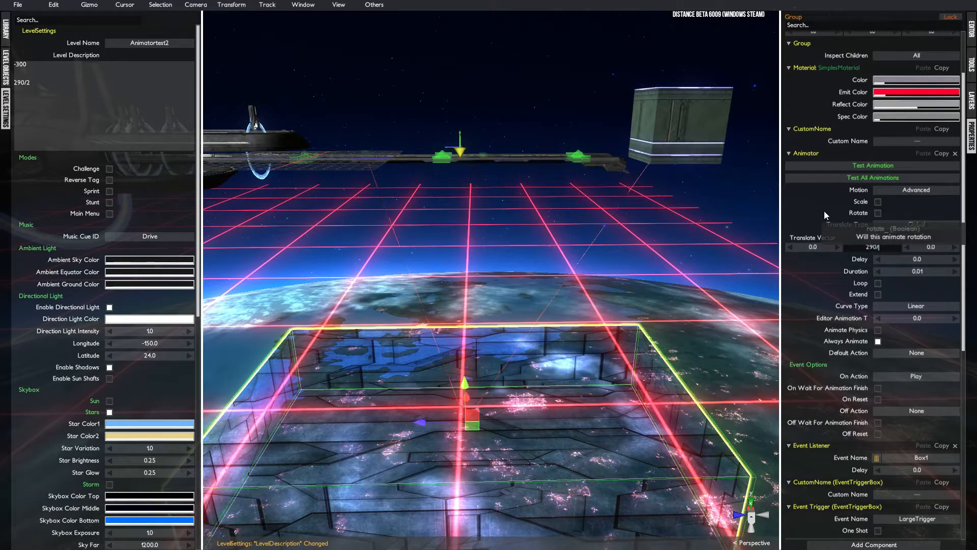
type("2")
key("Return")
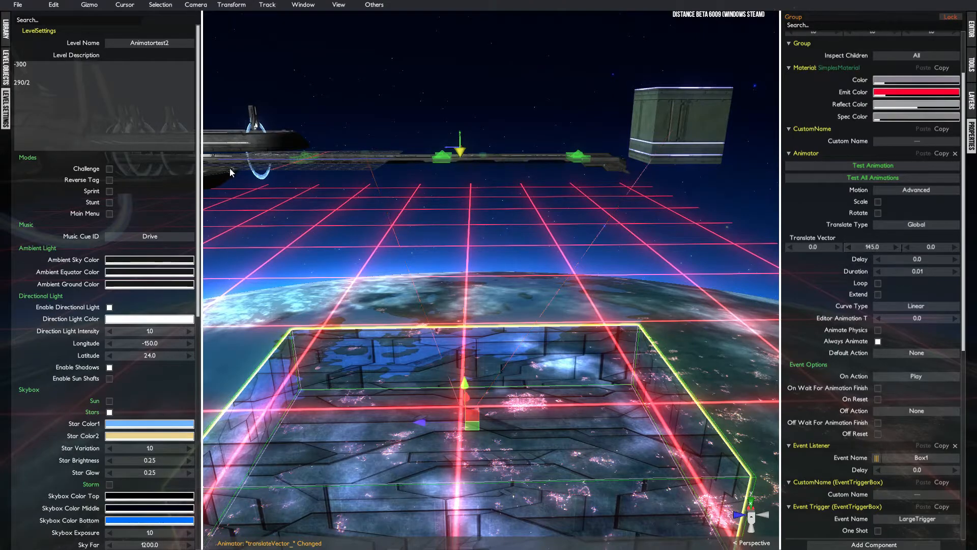
left_click(46, 91)
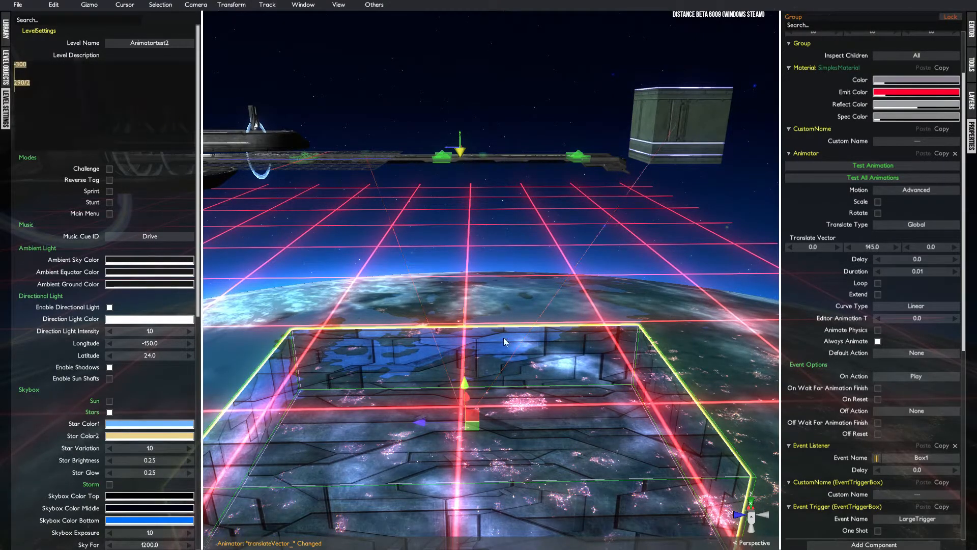
Try out the animated offset by moving the large trigger group to a Y position of -155
right_click_drag(561, 341, 553, 301)
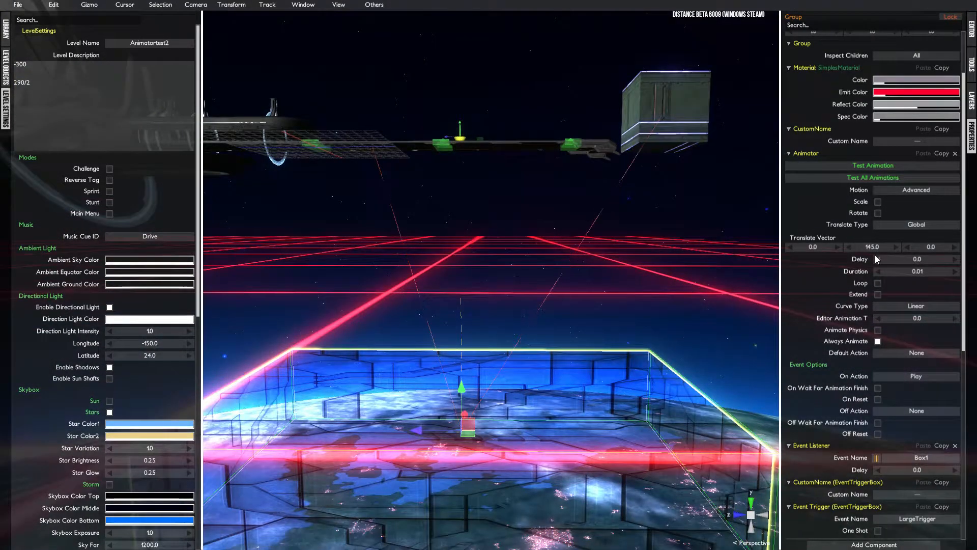
right_click_drag(533, 345, 515, 343)
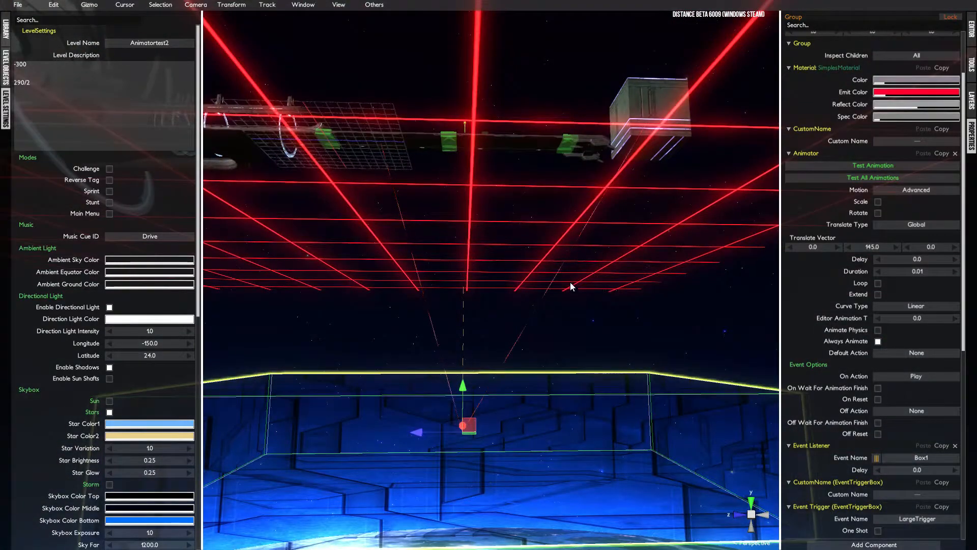
right_click_drag(572, 291, 566, 318)
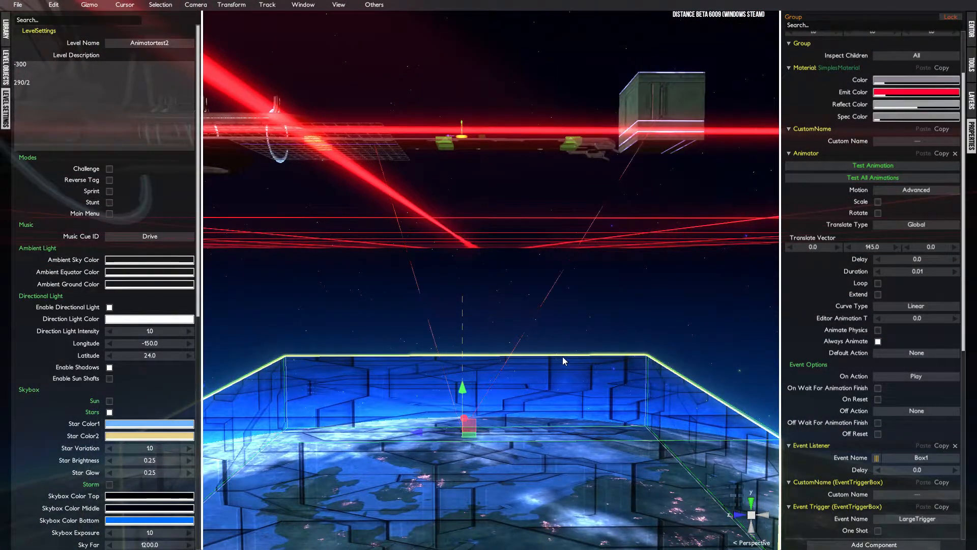
right_click_drag(453, 234, 454, 305)
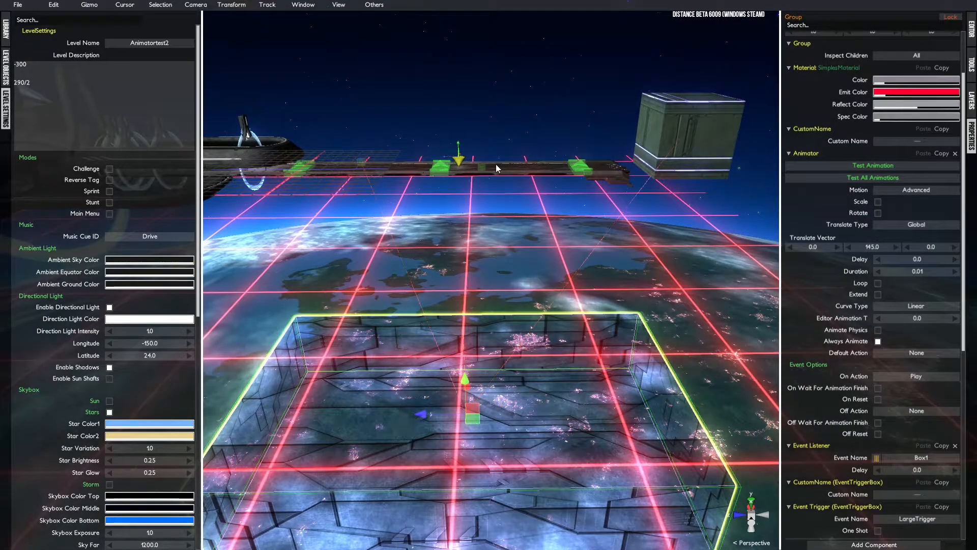
scroll(857, 201, "up", 3)
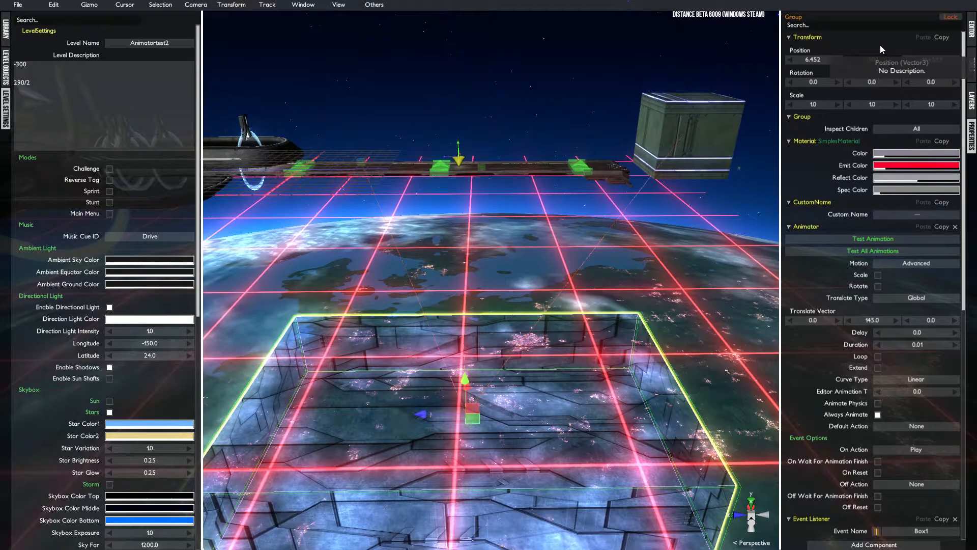
type("45")
key("Return")
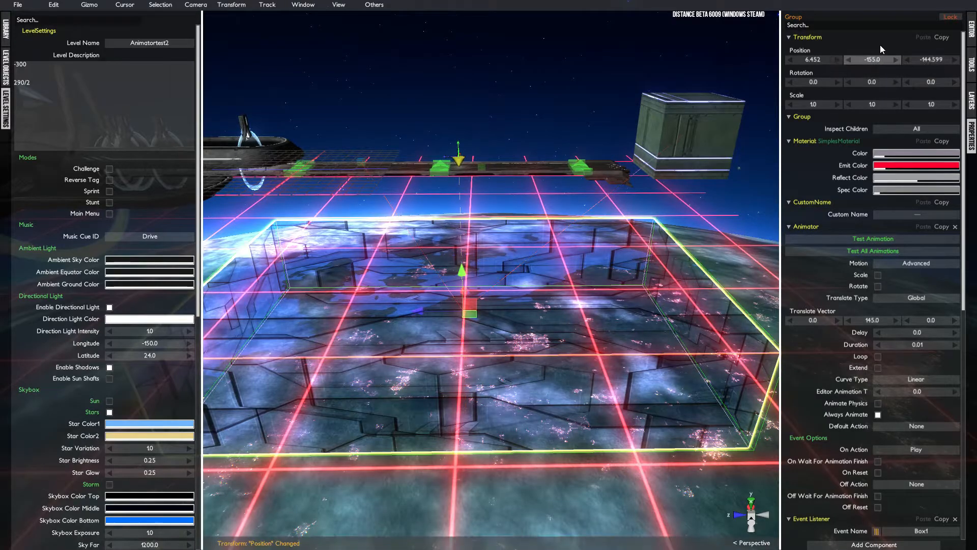
Examine from above, the side and below how the moved trigger group sits relative to the red kill grid
scroll(479, 315, "up", 3)
scroll(465, 289, "down", 2)
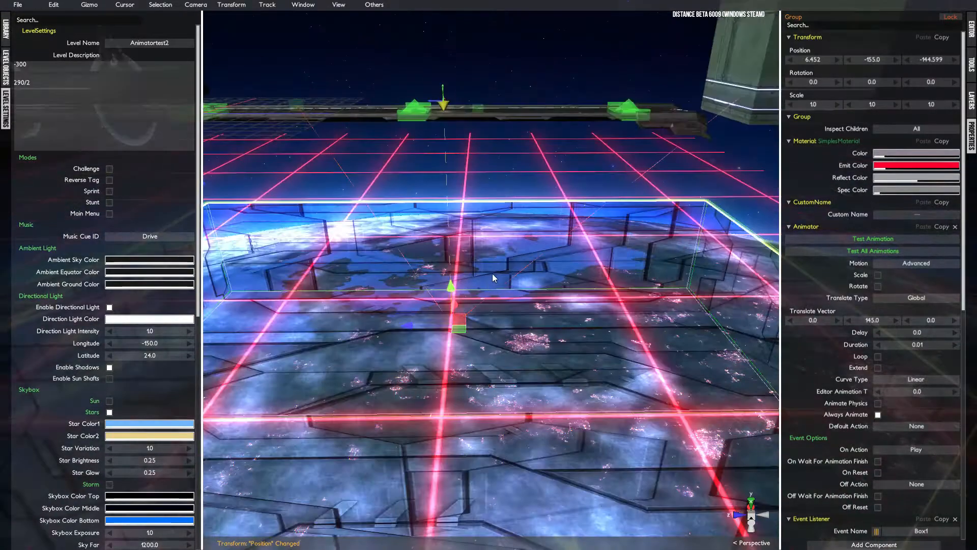
middle_click_drag(513, 345, 510, 281)
middle_click_drag(456, 231, 505, 303)
scroll(510, 233, "down", 3)
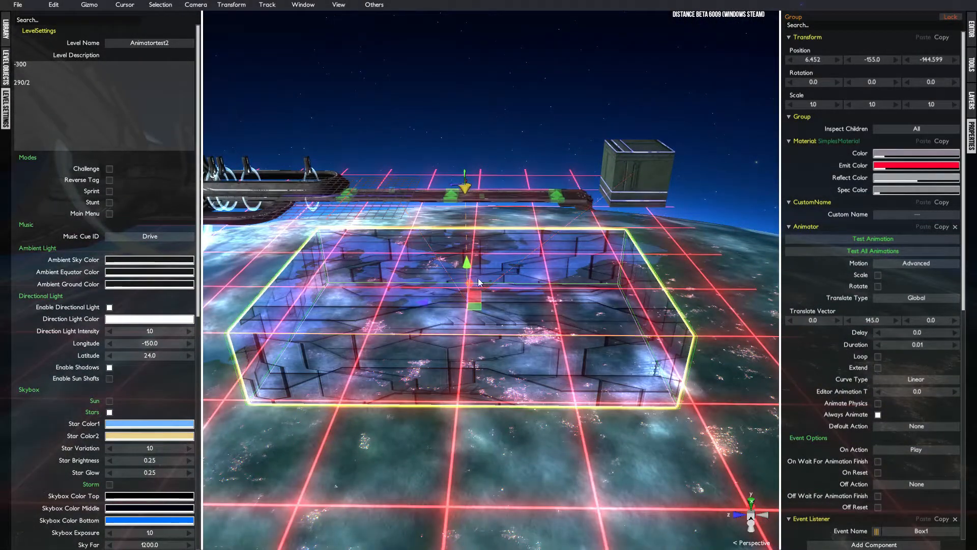
middle_click_drag(517, 263, 511, 185)
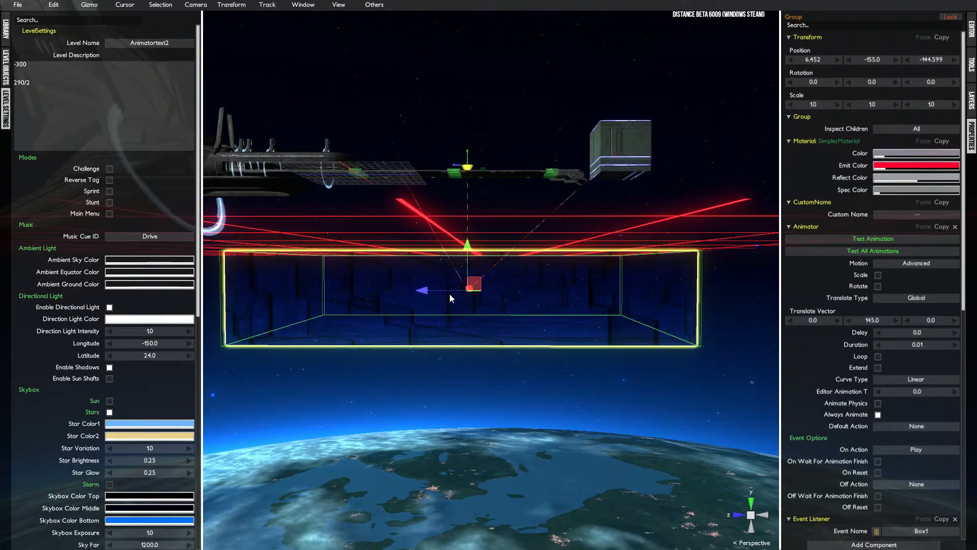
middle_click_drag(450, 293, 453, 282)
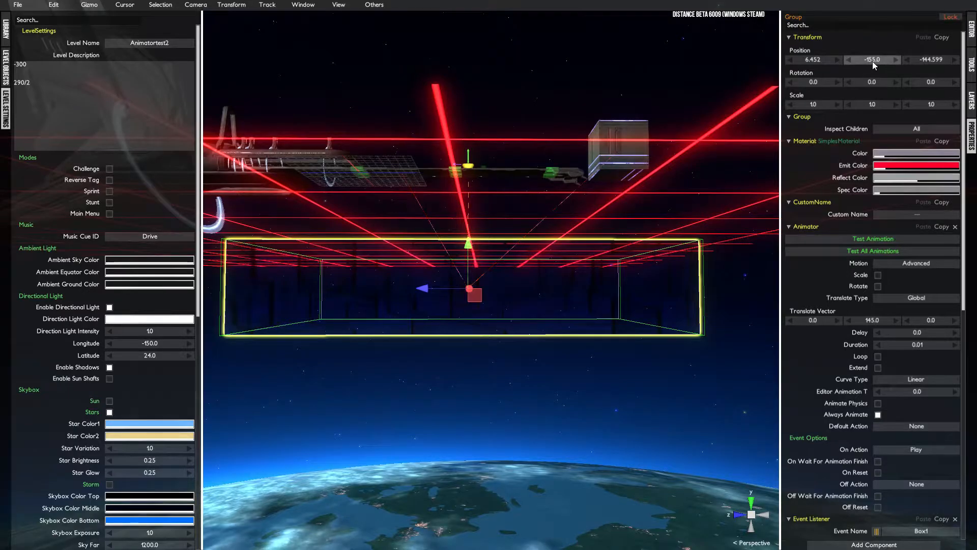
middle_click_drag(582, 204, 364, 323)
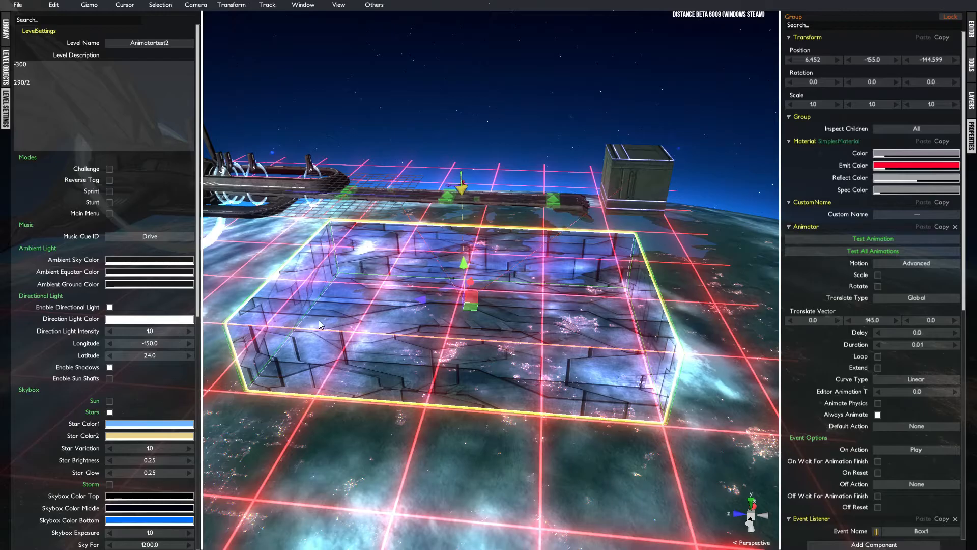
middle_click_drag(462, 322, 508, 304)
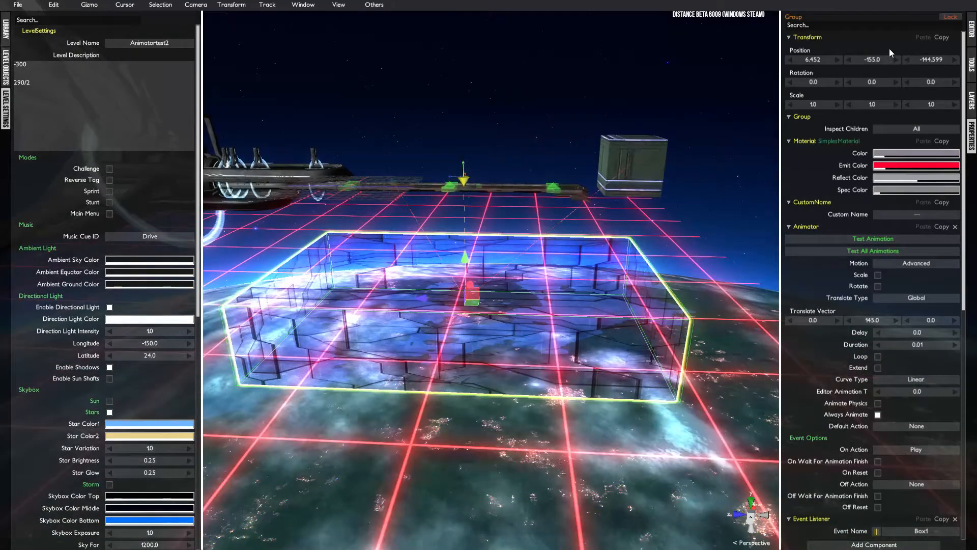
Return the large trigger group to a Y position of -300
left_click(870, 62)
type("-95")
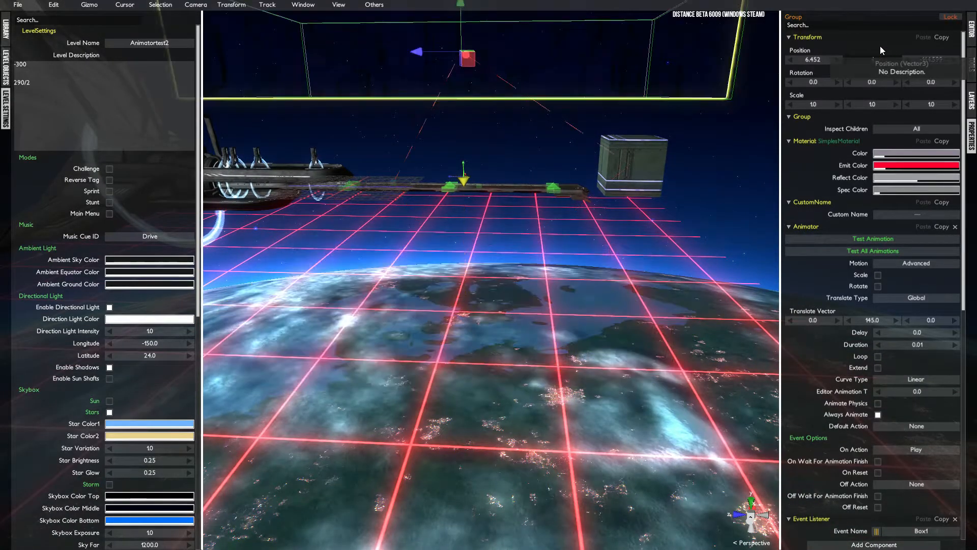
type("0")
key("Return")
middle_click_drag(492, 348, 491, 282)
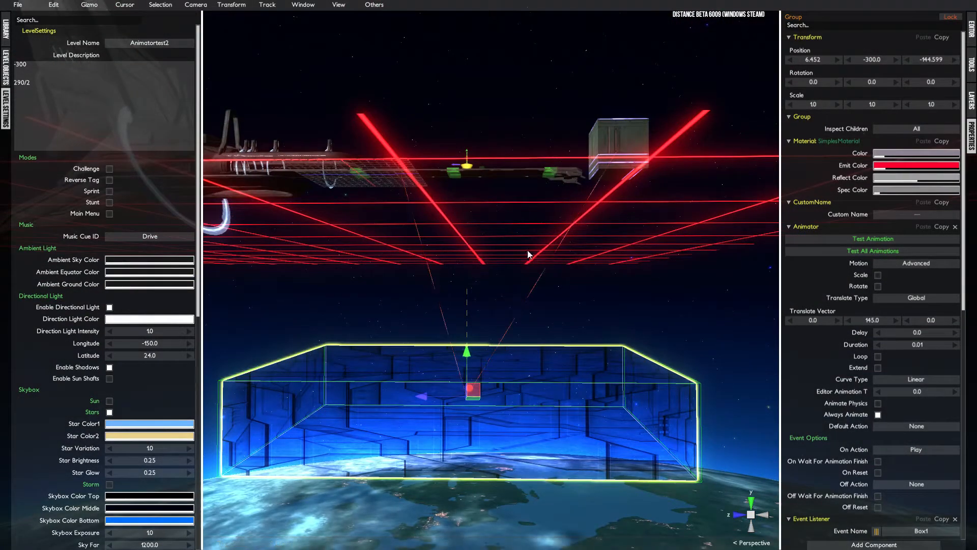
middle_click_drag(464, 270, 491, 346)
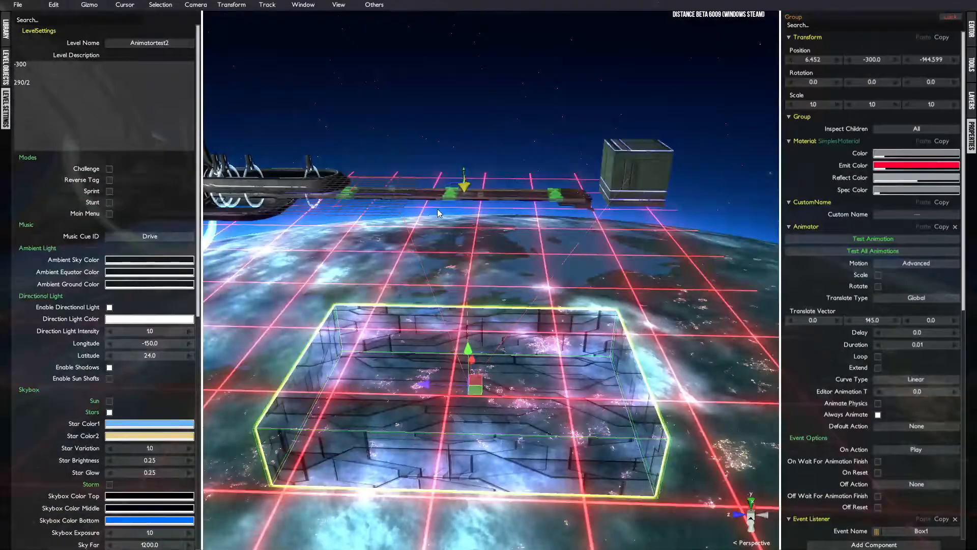
Wrap the large trigger group in a new outer group
scroll(834, 282, "down", 10)
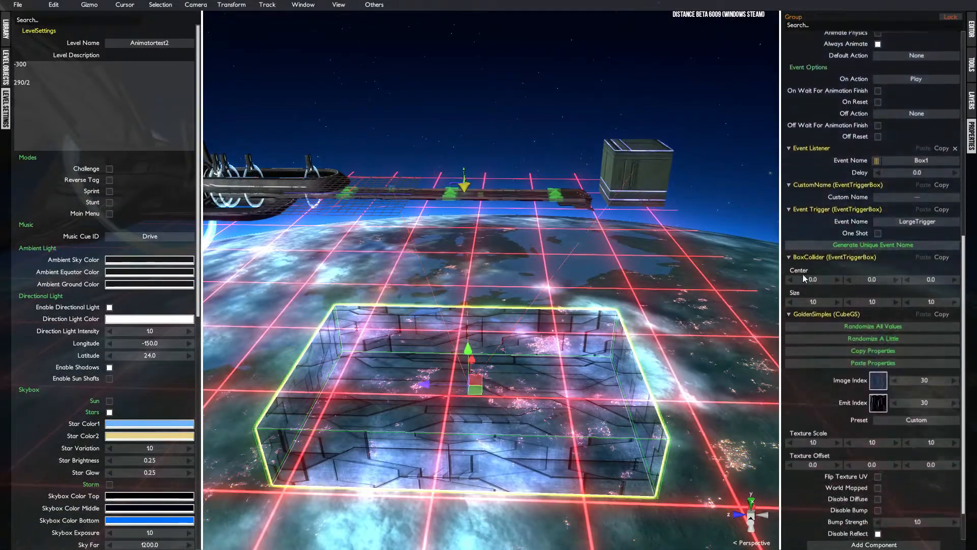
left_click(617, 188)
left_click(482, 364)
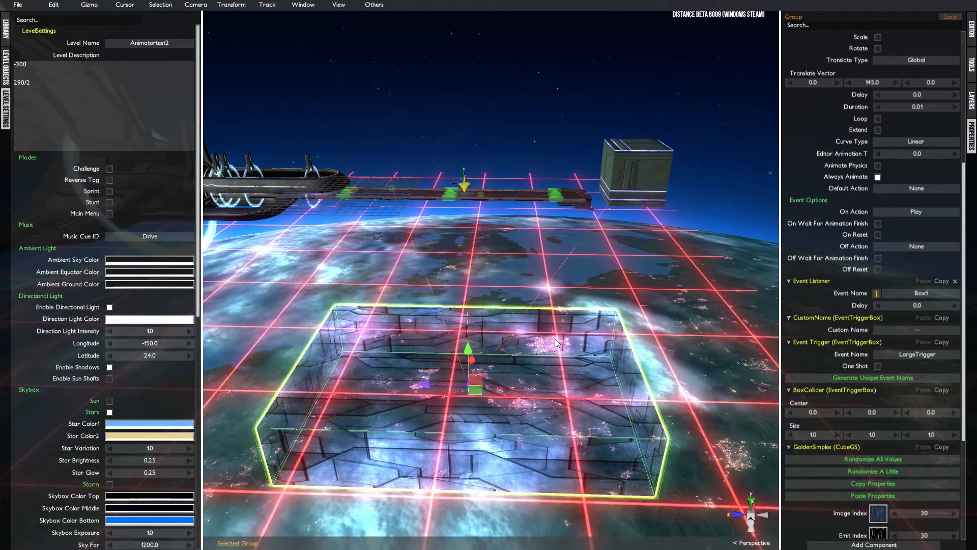
key("ctrl+g")
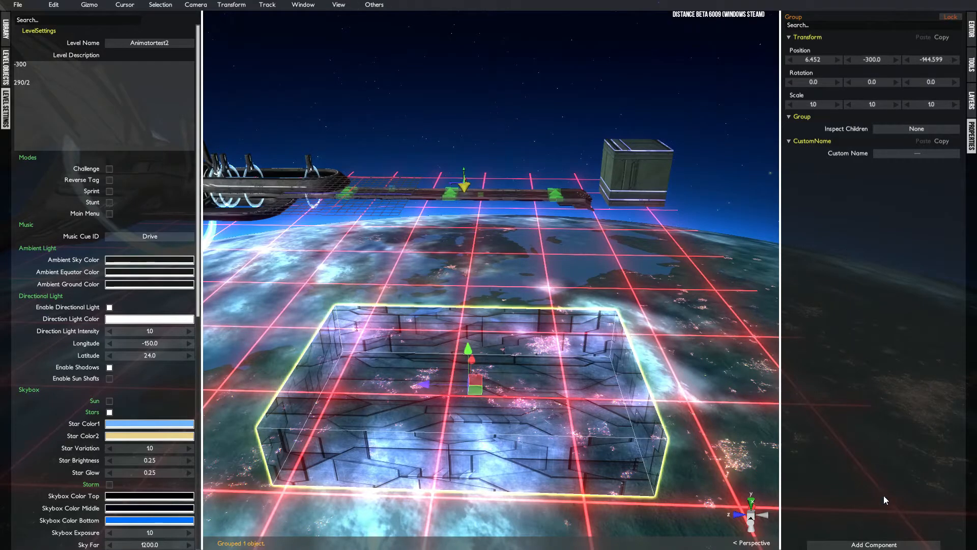
Add an Animator to the new outer group, with motion set to Advanced and Rotate turned off
left_click(874, 544)
left_click(843, 523)
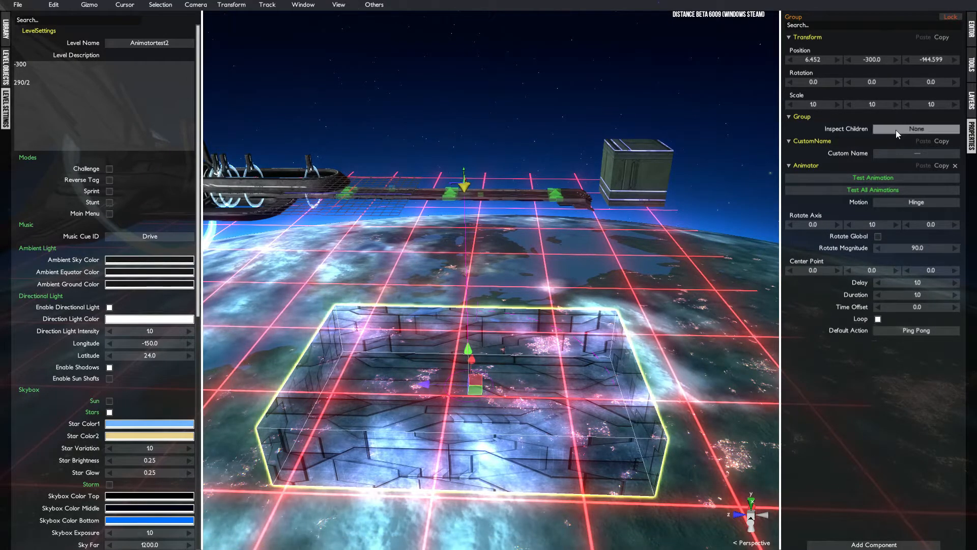
left_click(893, 204)
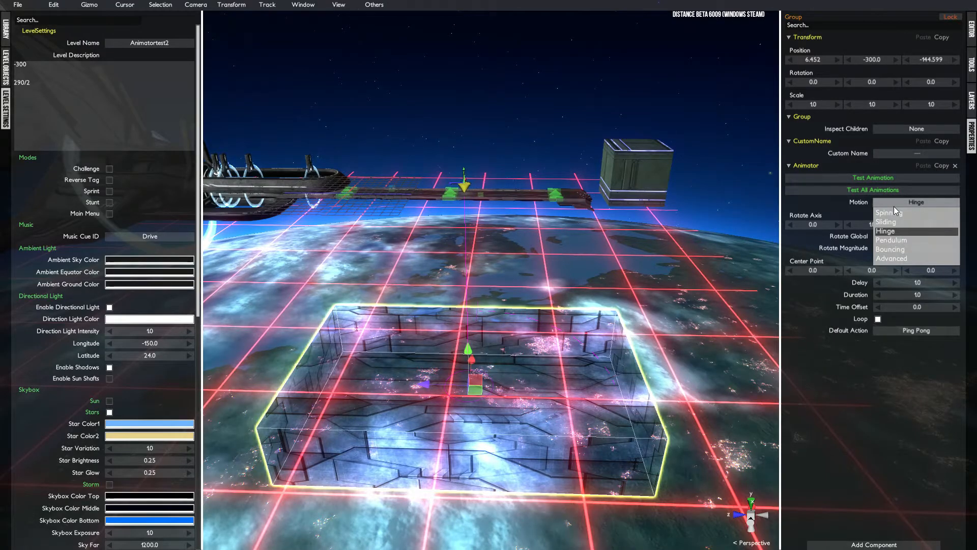
left_click(886, 259)
left_click(877, 226)
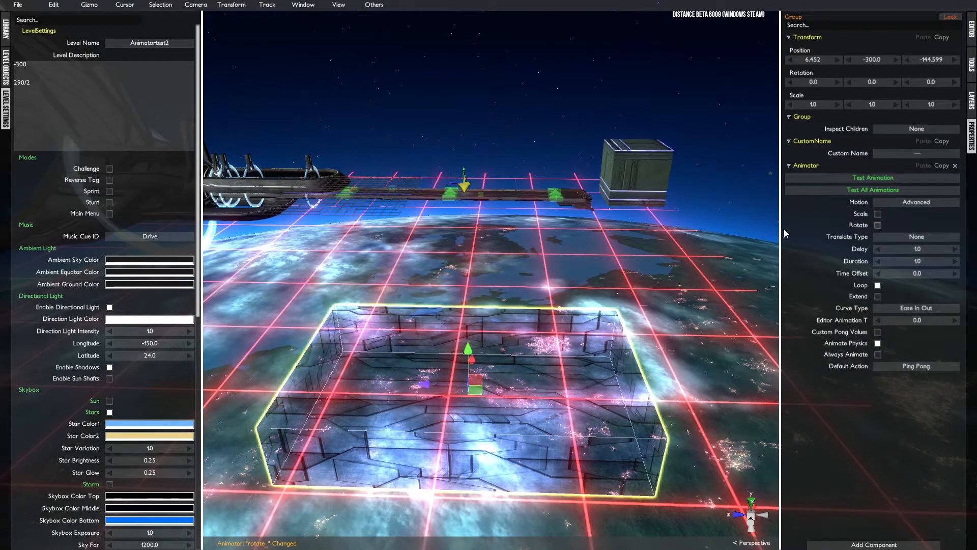
Set the outer group's Animator to Global translation with a translate vector of 145 on Y
left_click(897, 237)
left_click(891, 266)
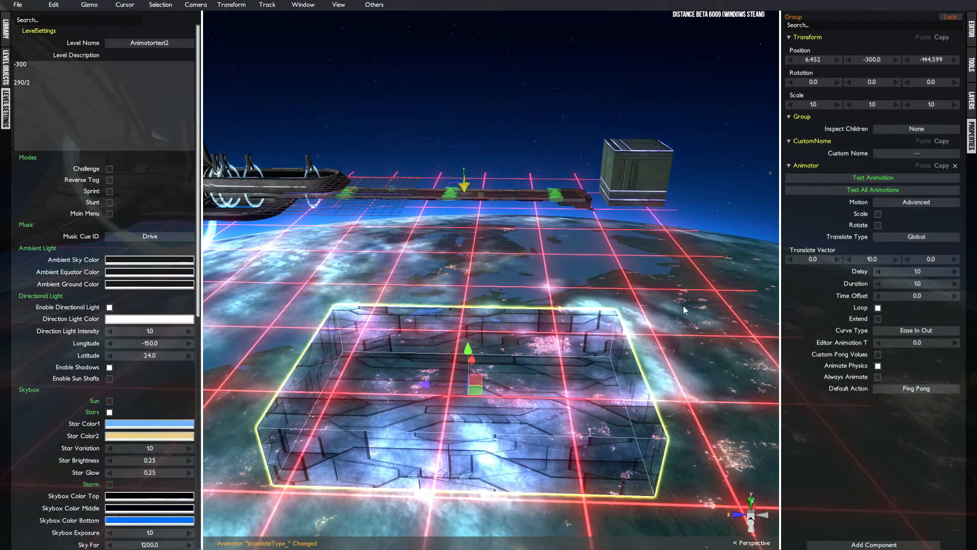
left_click(872, 260)
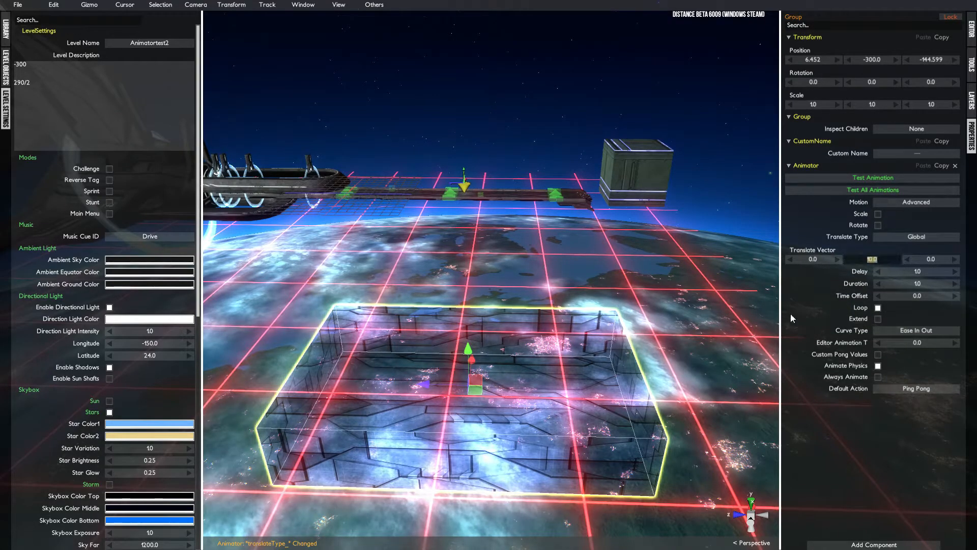
type("145")
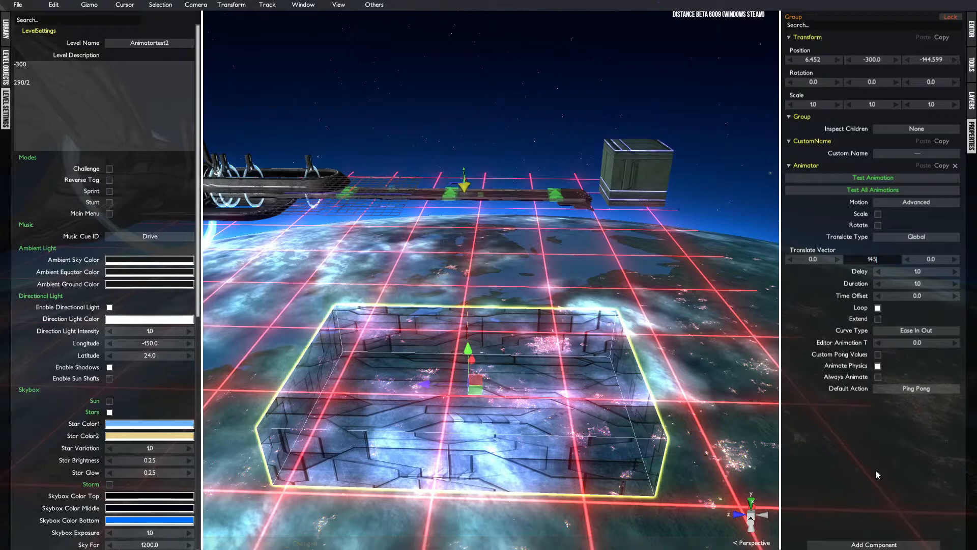
key("Return")
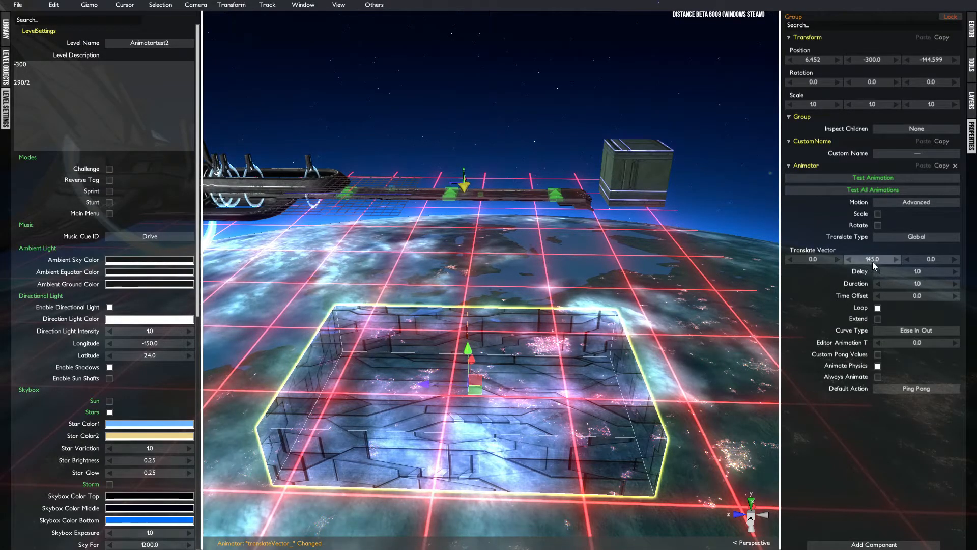
Set the Animator's delay to 0 and duration to 0.01, with looping off and a Linear curve
left_click(912, 272)
type("0")
key("Tab")
type("0.01")
key("Return")
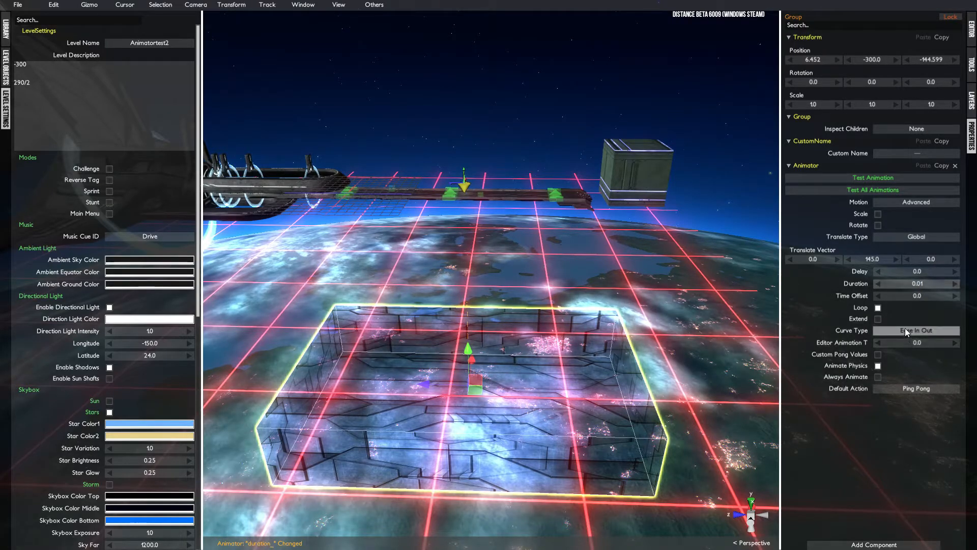
left_click(890, 328)
left_click(890, 269)
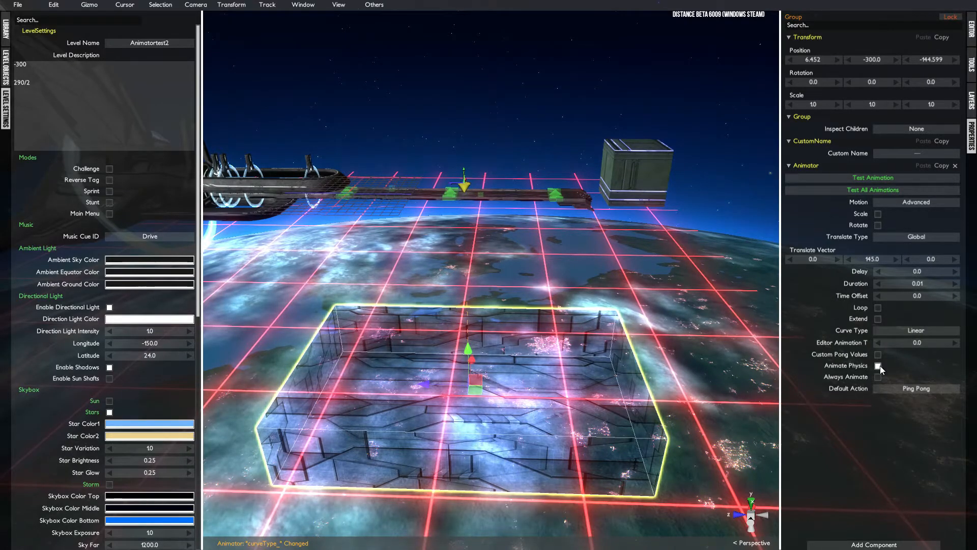
Turn off Animate Physics, turn on Always Animate and set the Animator's default action to None
mouse_move(863, 370)
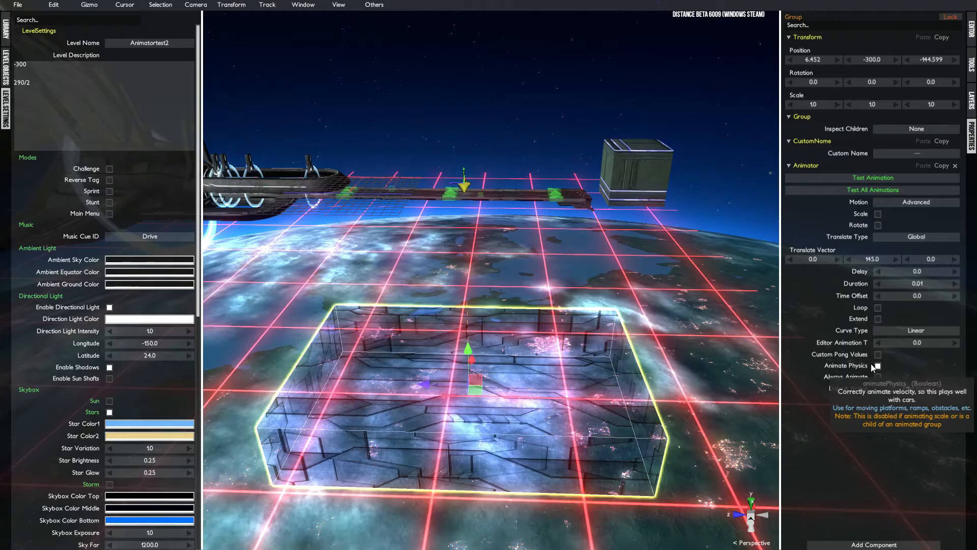
left_click(878, 366)
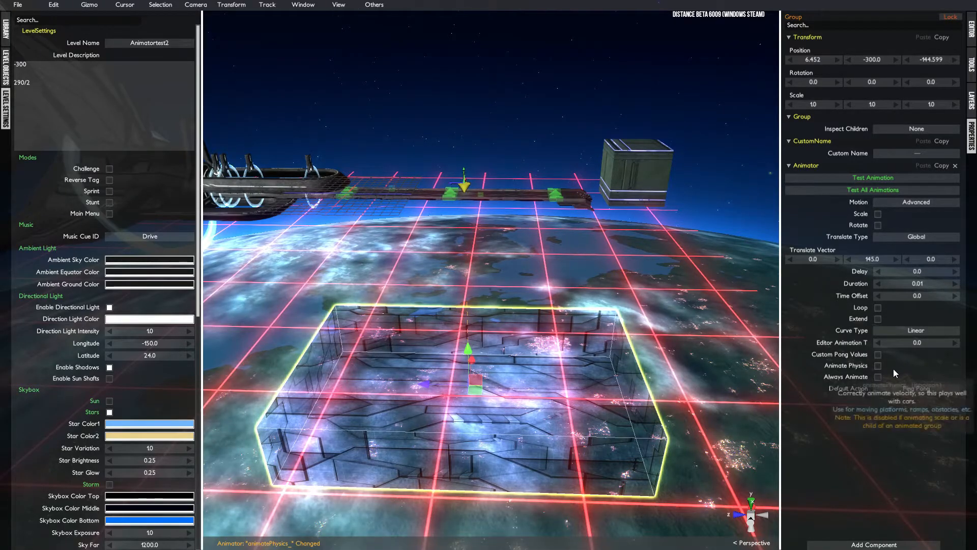
left_click(877, 377)
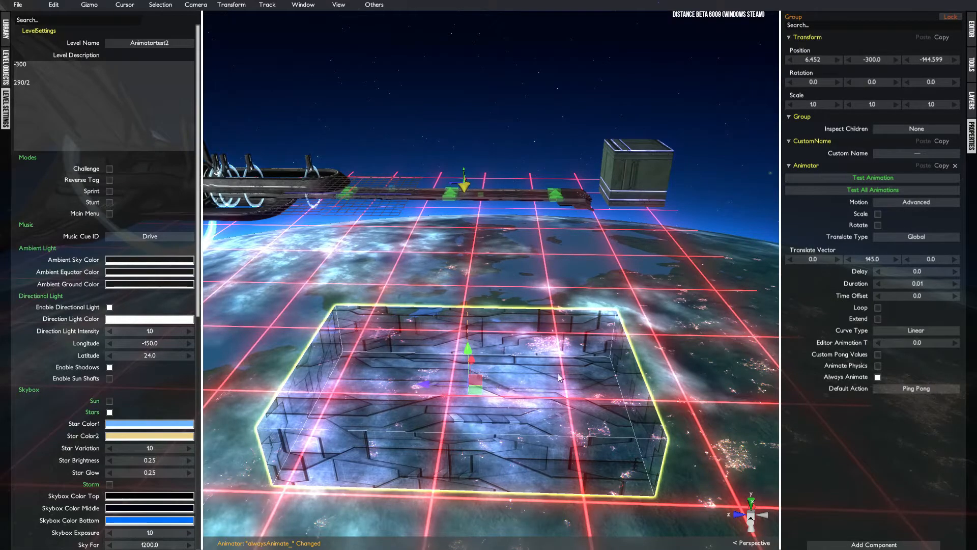
left_click(891, 390)
left_click(887, 352)
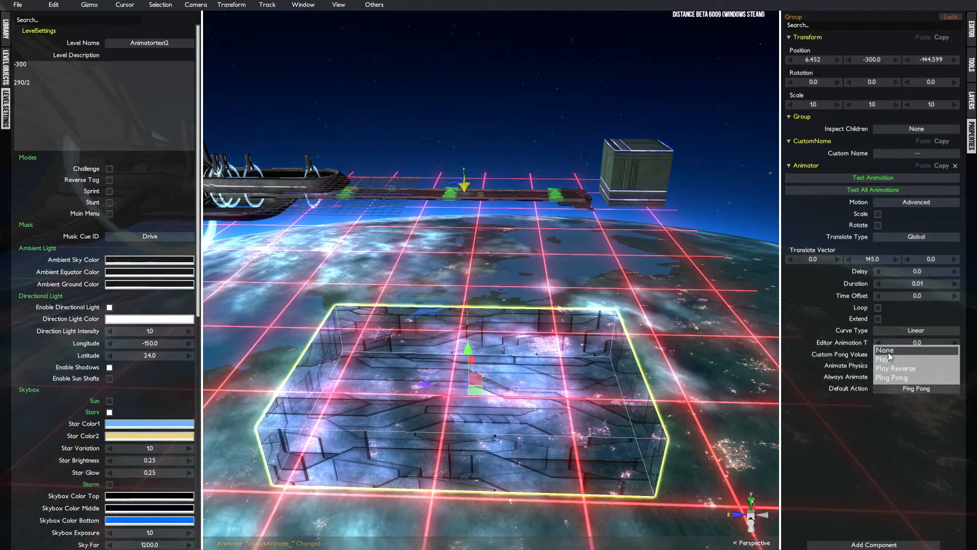
Add an Event Listener for the Box2 event to the outer group and set the Animator's Off Action to None
left_click(873, 544)
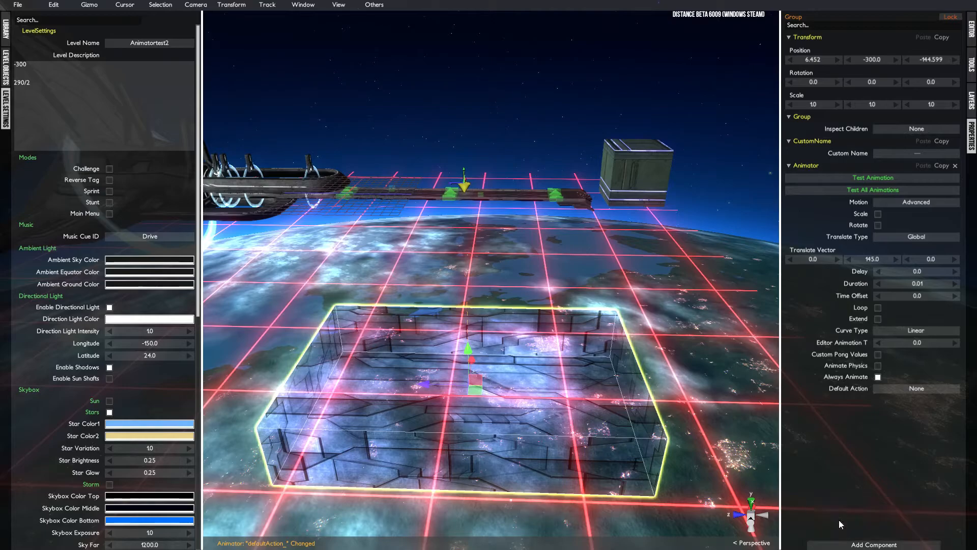
left_click(838, 520)
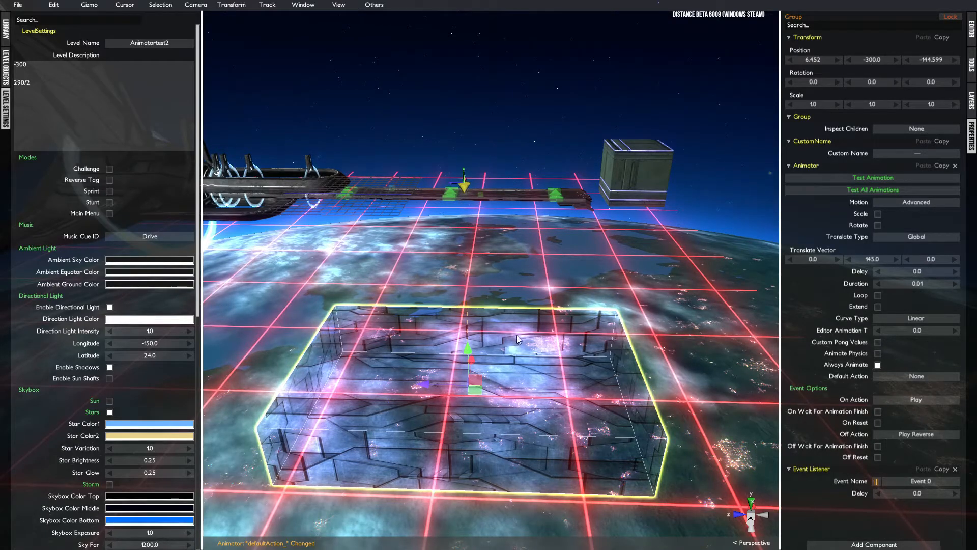
left_click(882, 434)
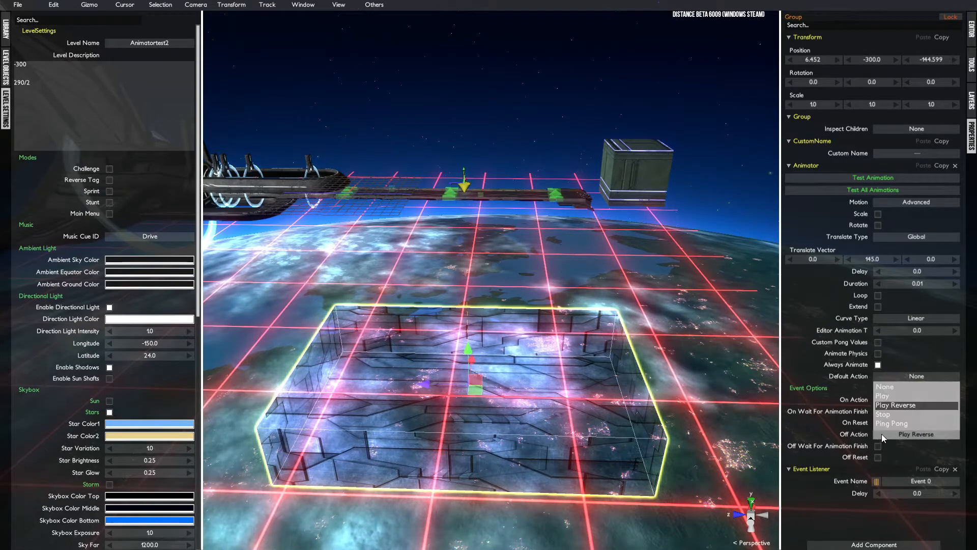
left_click(885, 387)
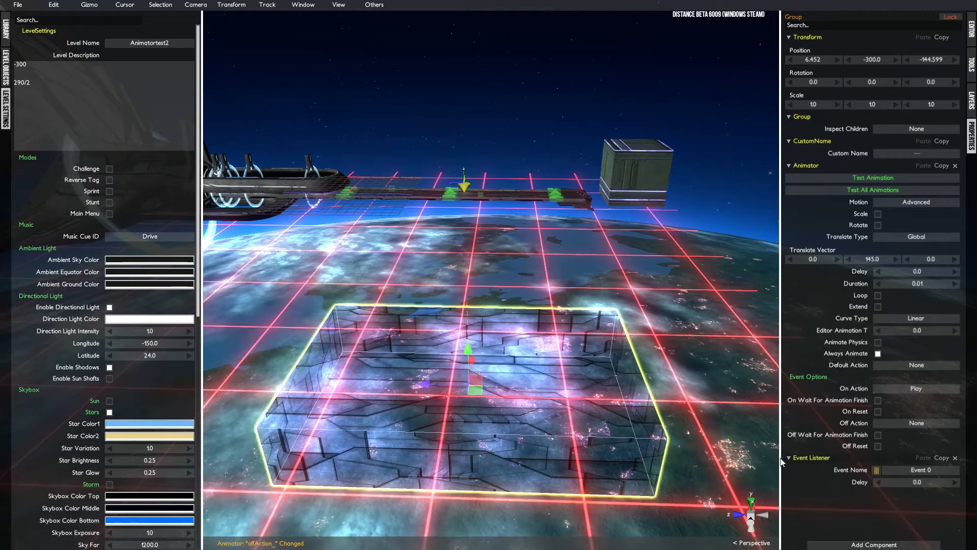
left_click(875, 471)
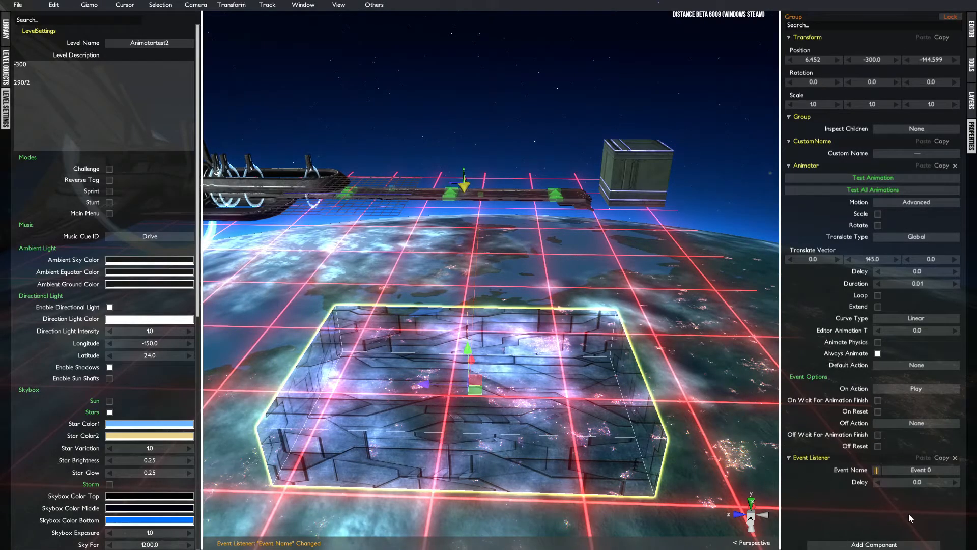
Playtest the level by driving through the triggers and off the track to check how the large trigger reacts above the kill grid
middle_click_drag(490, 350, 497, 279)
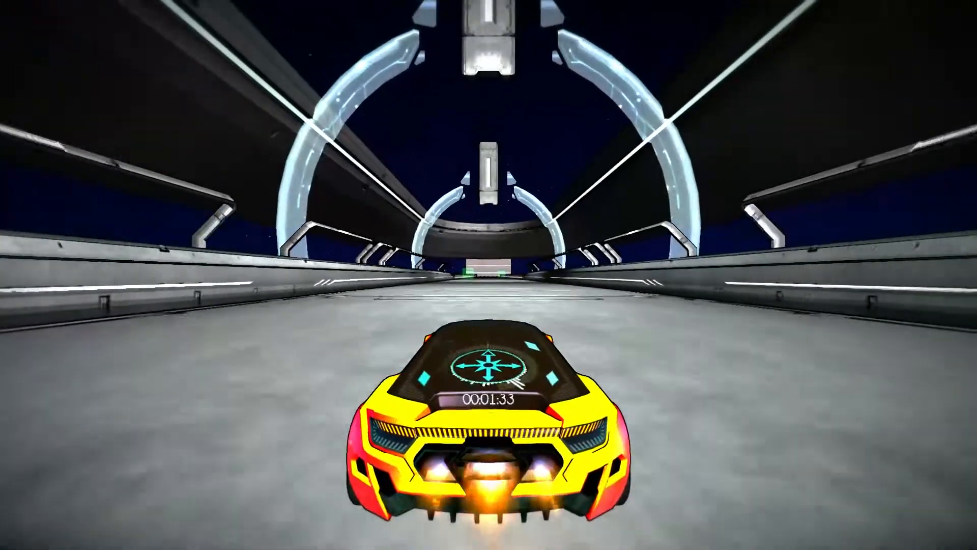
key("d")
key("space")
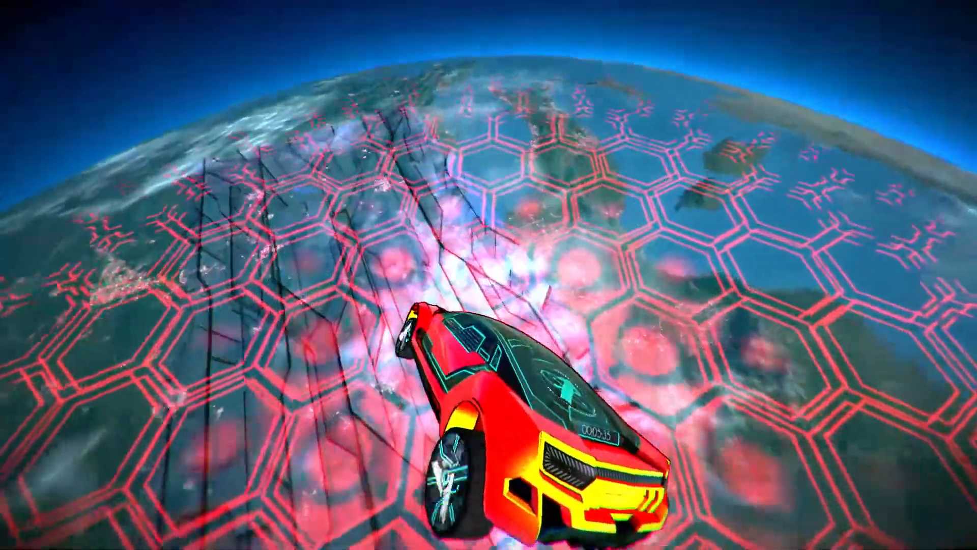
key("ctrl")
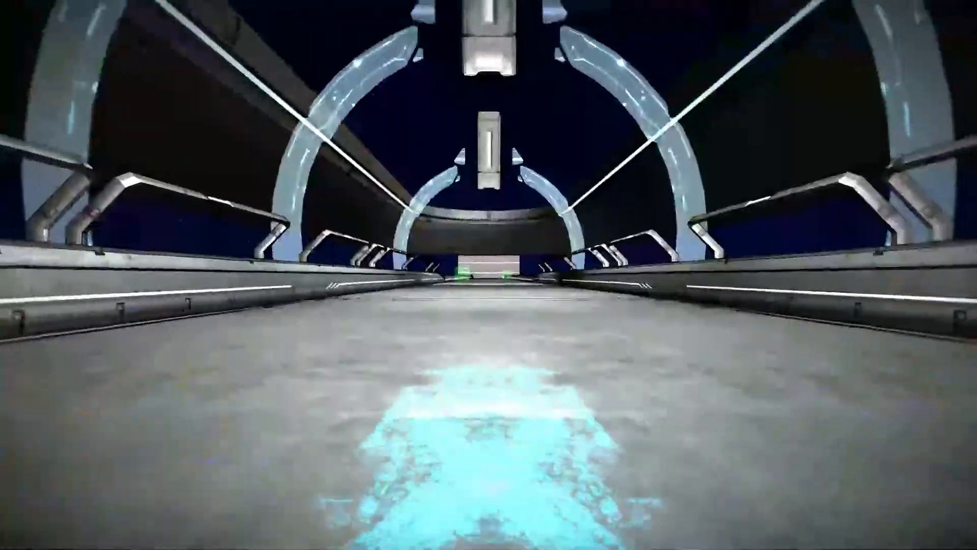
key("w")
key("a")
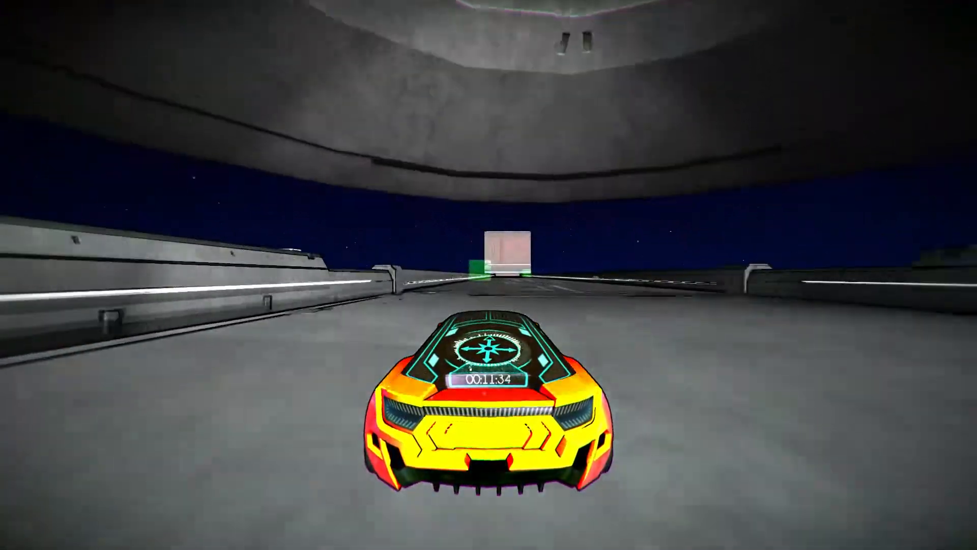
key("a")
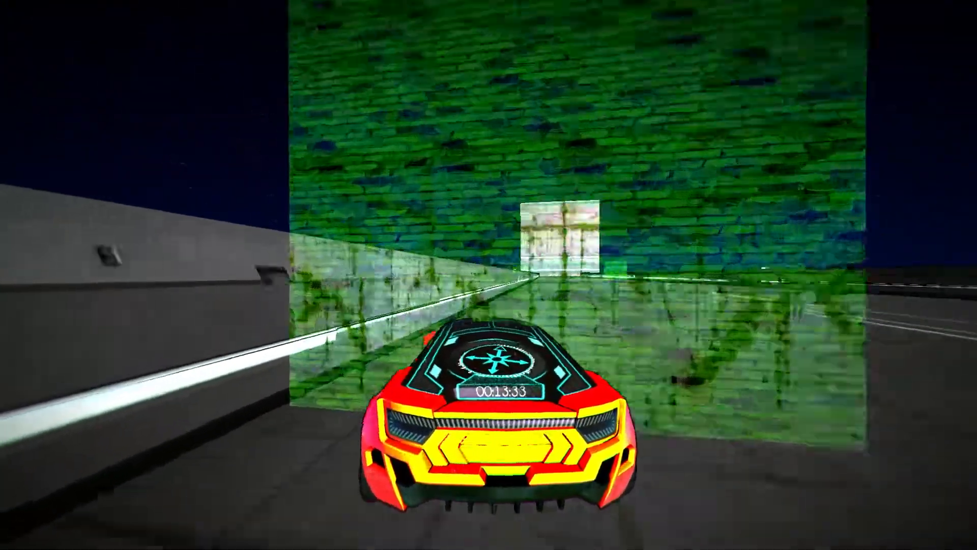
key("space")
key("a")
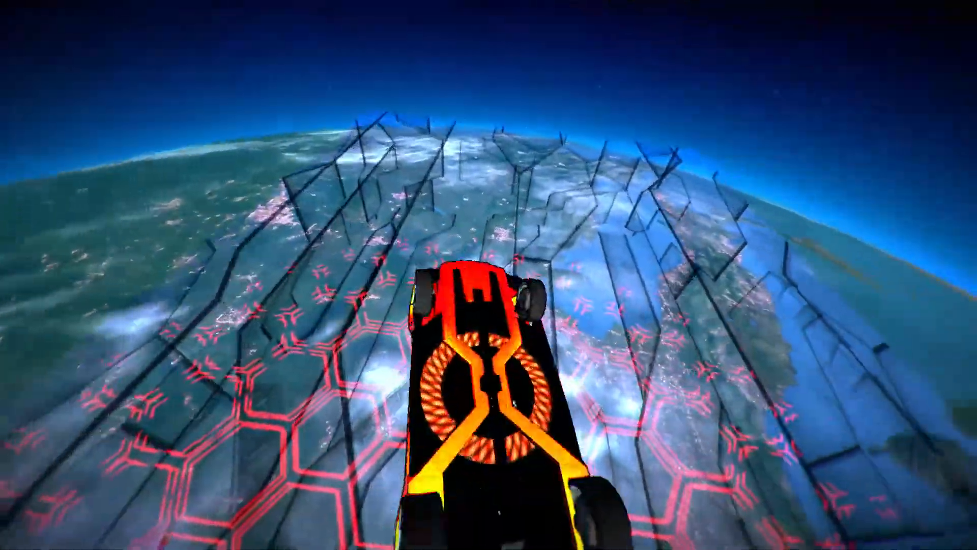
key("space")
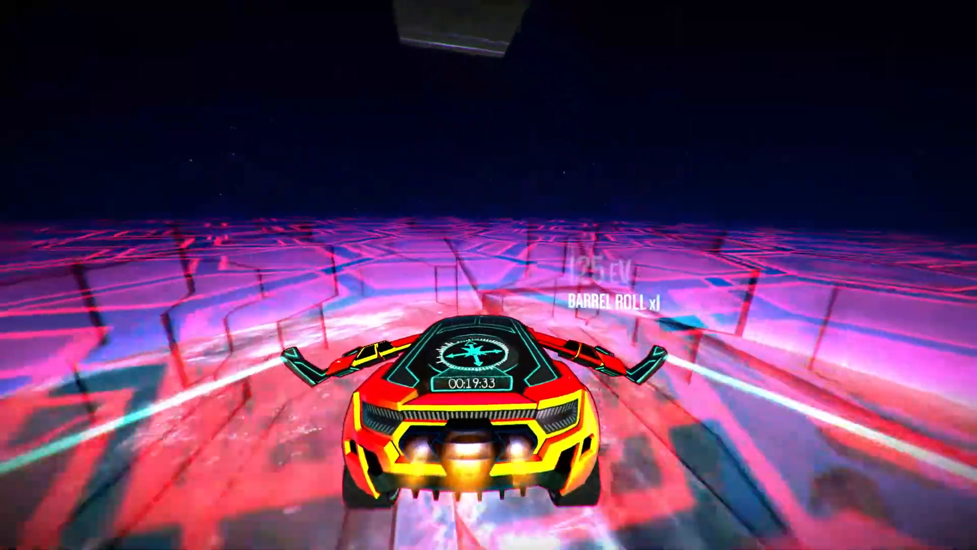
key("w")
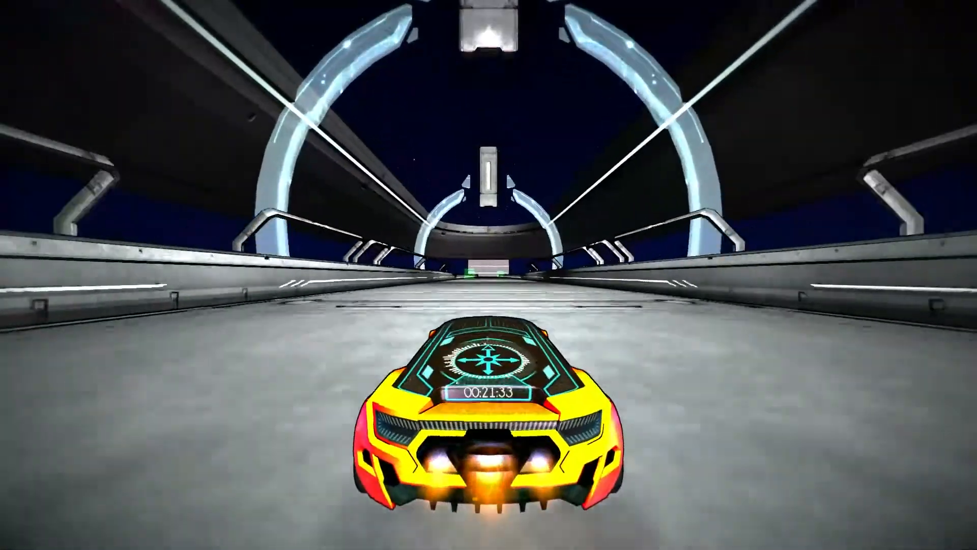
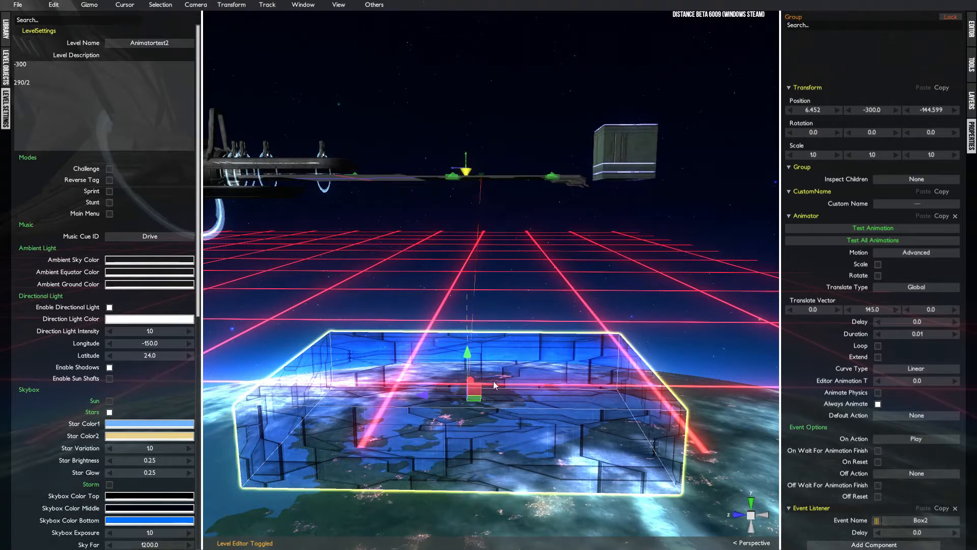
Examine the large trigger group from above and below, comparing its position with the cube and the red kill grid
left_click(639, 137)
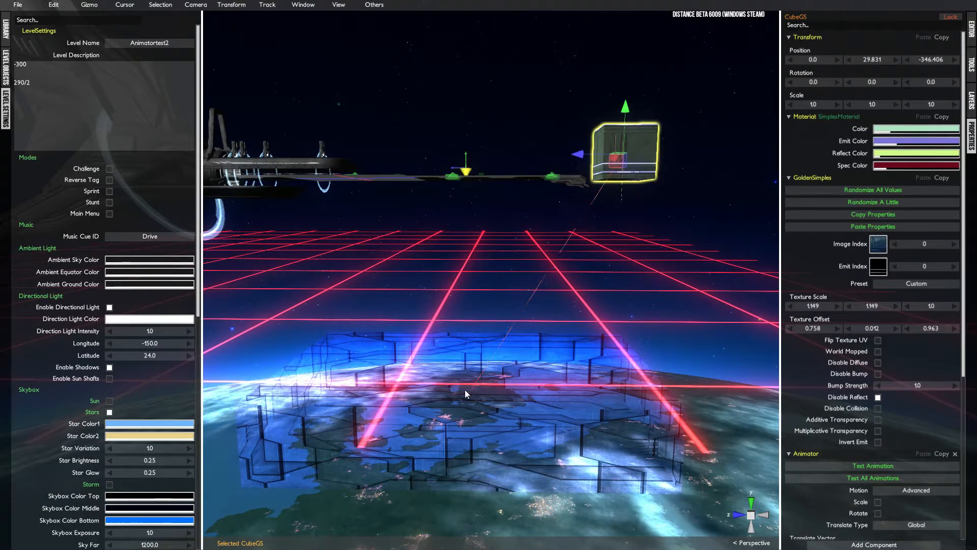
right_click_drag(600, 267, 590, 325)
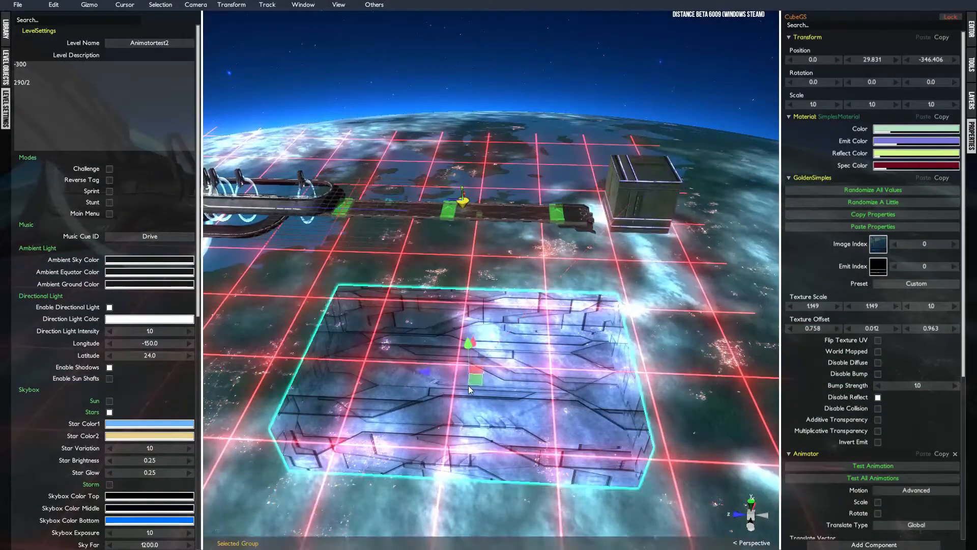
left_click(468, 385)
right_click_drag(494, 390, 356, 374)
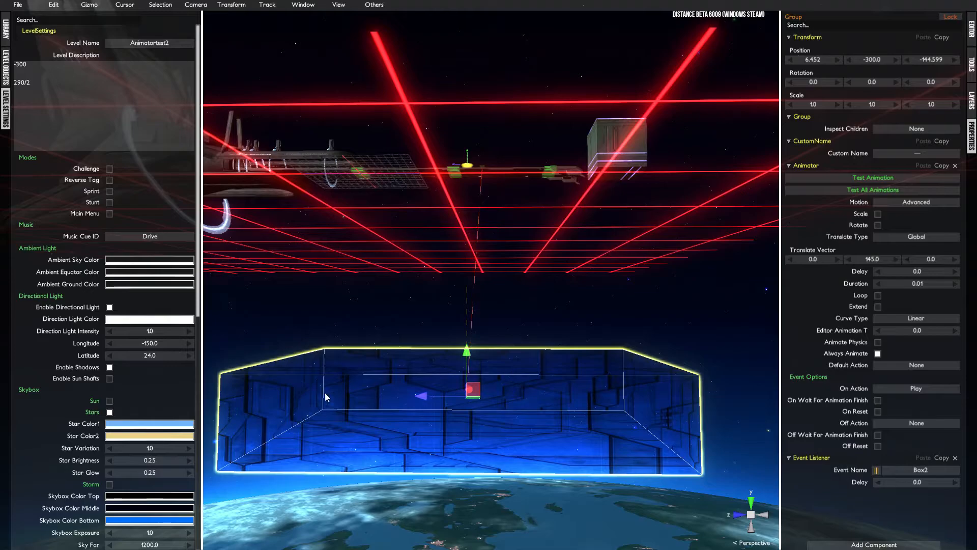
right_click_drag(491, 386, 461, 447)
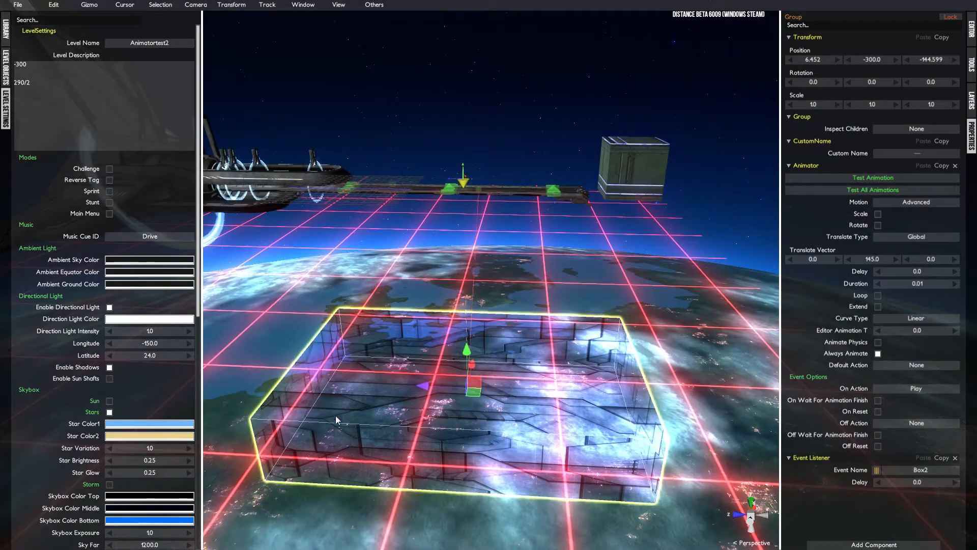
right_click_drag(500, 299, 503, 313)
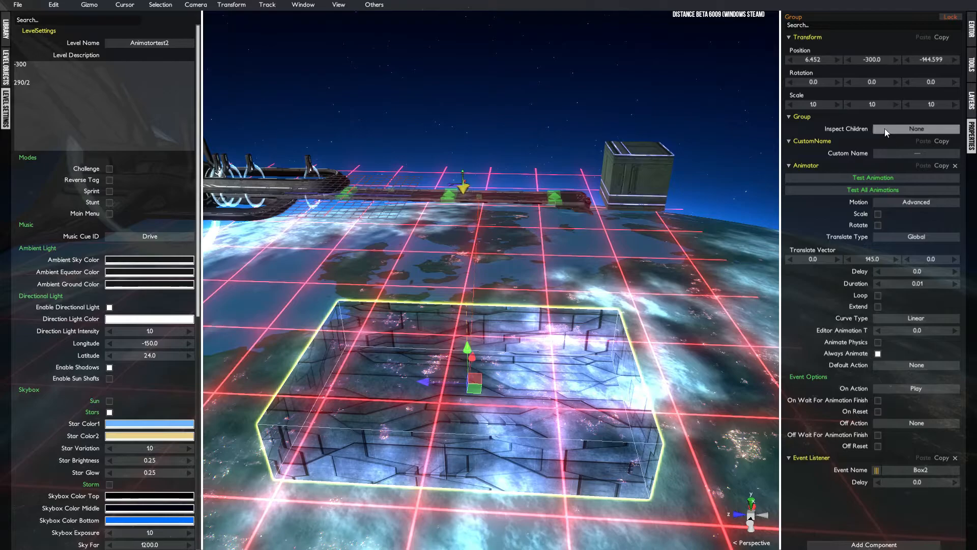
Inspect the large trigger group's children as Combined and set their material Color to black with zero alpha (00000000)
left_click(889, 149)
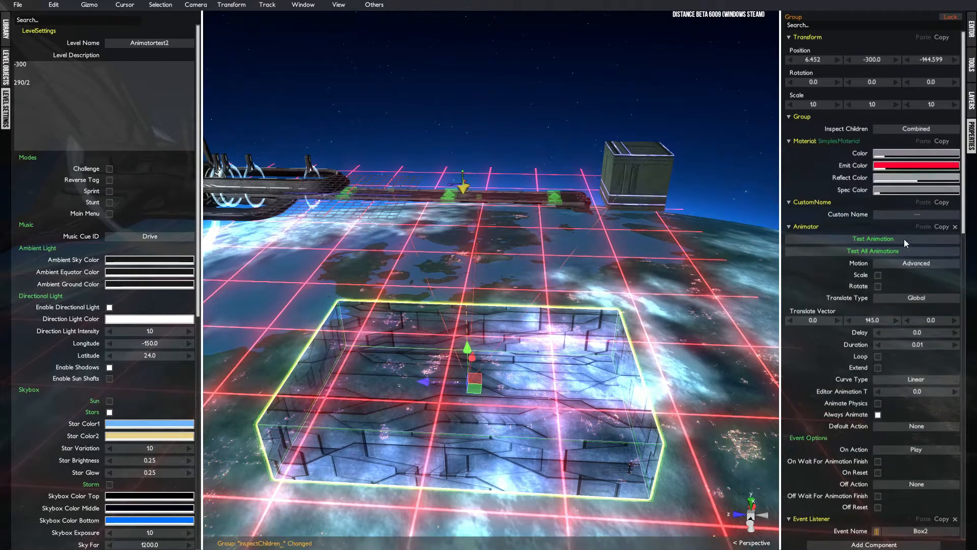
left_click(886, 154)
left_click_drag(788, 194, 794, 224)
left_click_drag(882, 214, 875, 232)
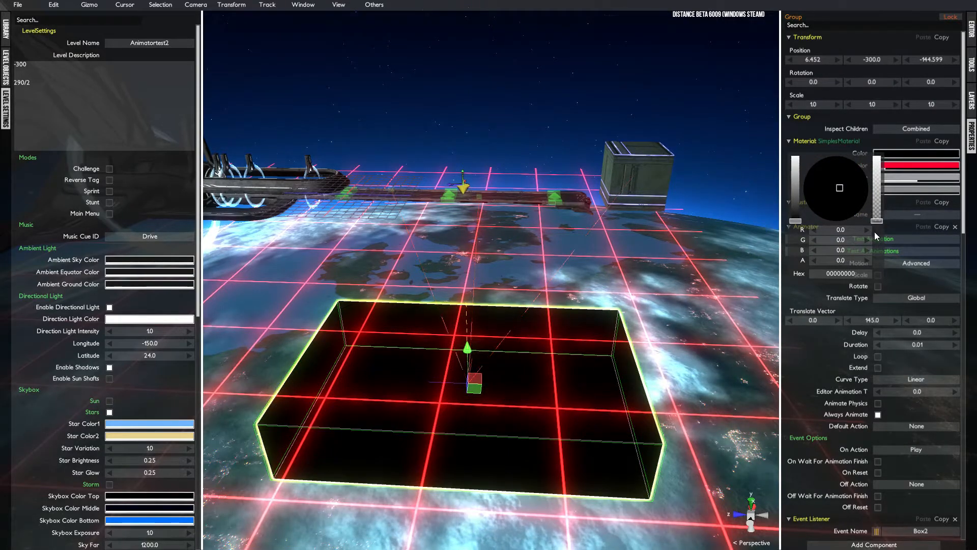
Set the Emit, Reflect and Spec colors of the group's material to black with zero alpha
left_click(905, 171)
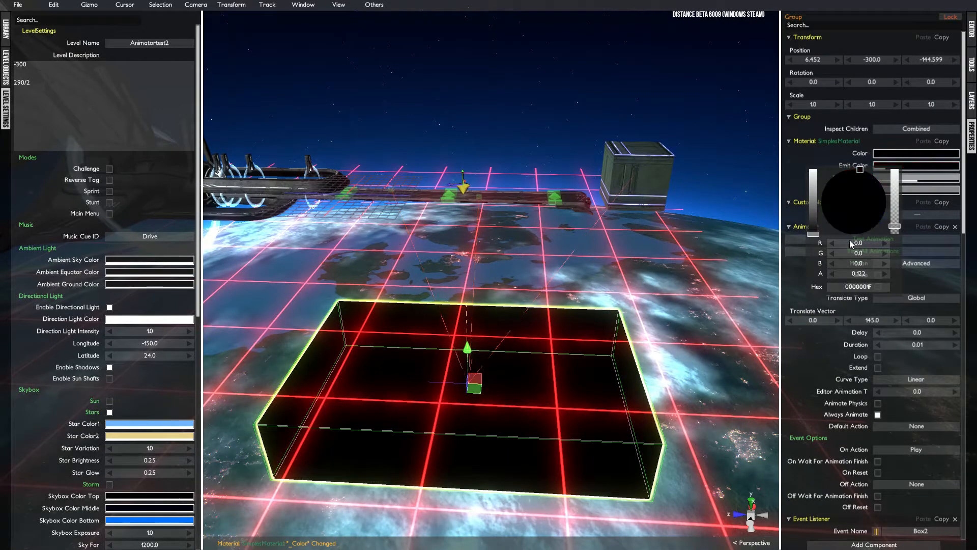
left_click(916, 184)
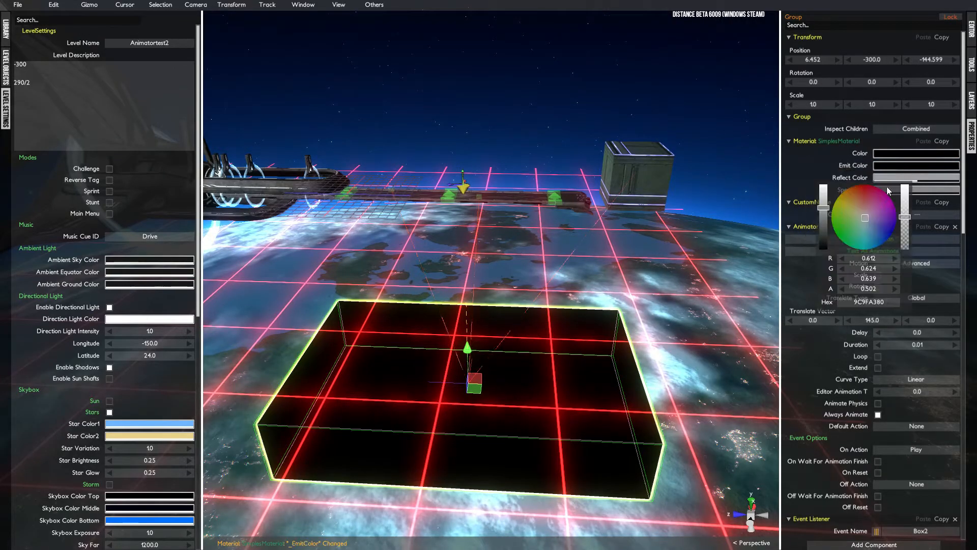
left_click_drag(823, 238, 830, 280)
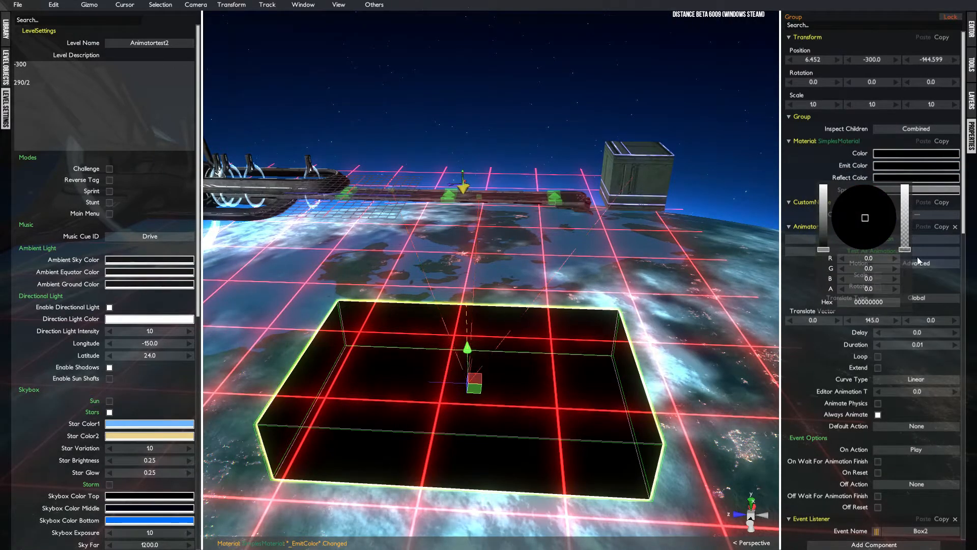
left_click(930, 191)
left_click_drag(845, 234, 842, 261)
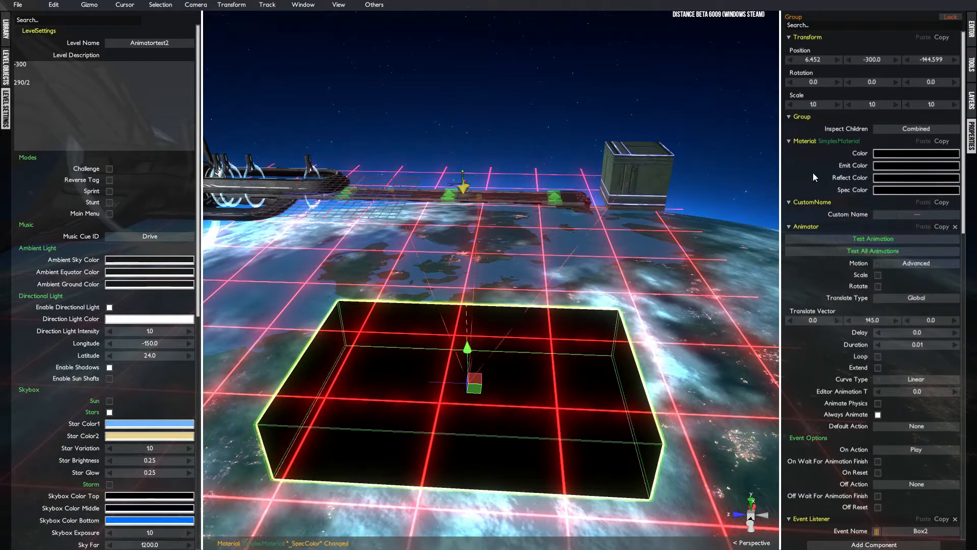
Switch the large trigger's GoldenSimples from multiplicative to additive transparency and check it from below the kill grid
scroll(810, 345, "down", 15)
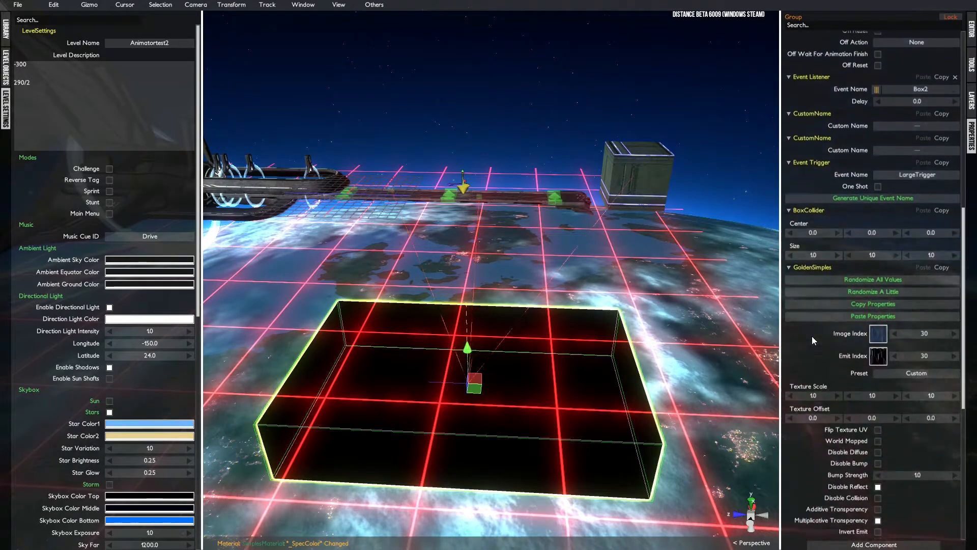
scroll(814, 322, "down", 3)
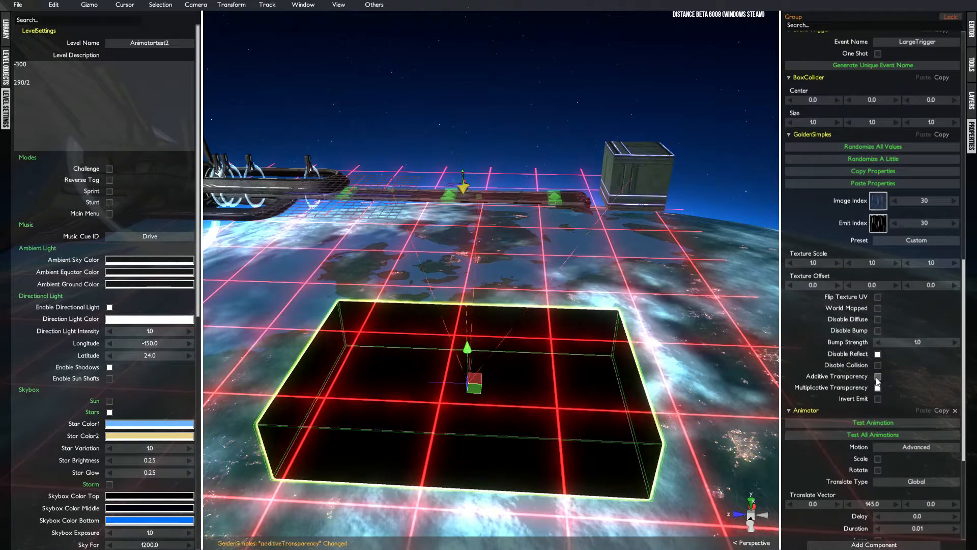
left_click(877, 388)
left_click_drag(482, 390, 490, 305, "alt")
left_click_drag(519, 396, 539, 362, "alt")
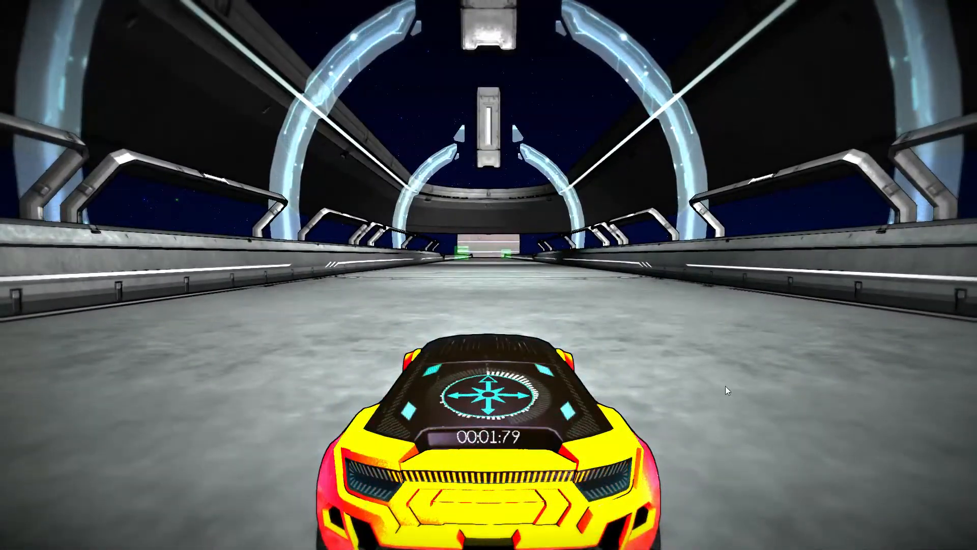
Playtest the level by driving through the triggers and flying off over the cube, and return to editing
key("w")
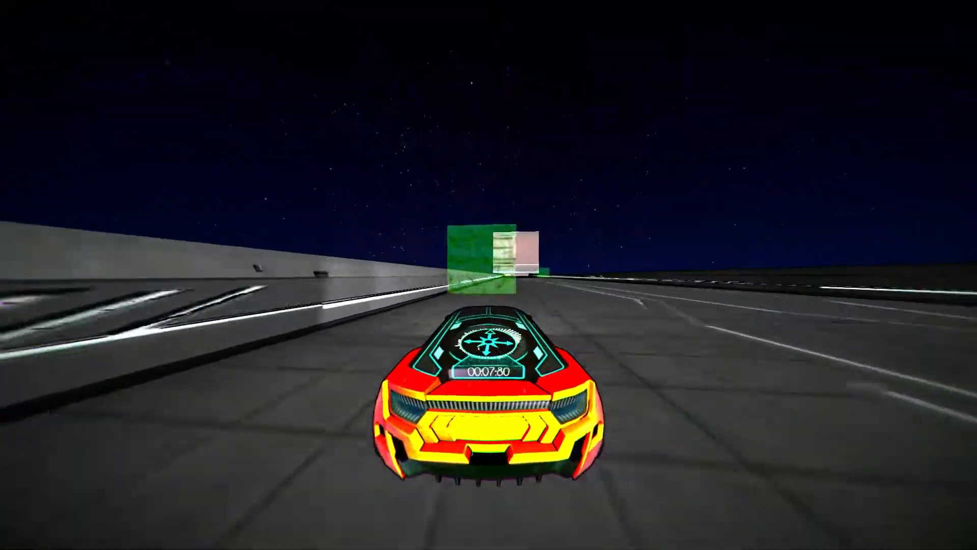
key("d")
key("a")
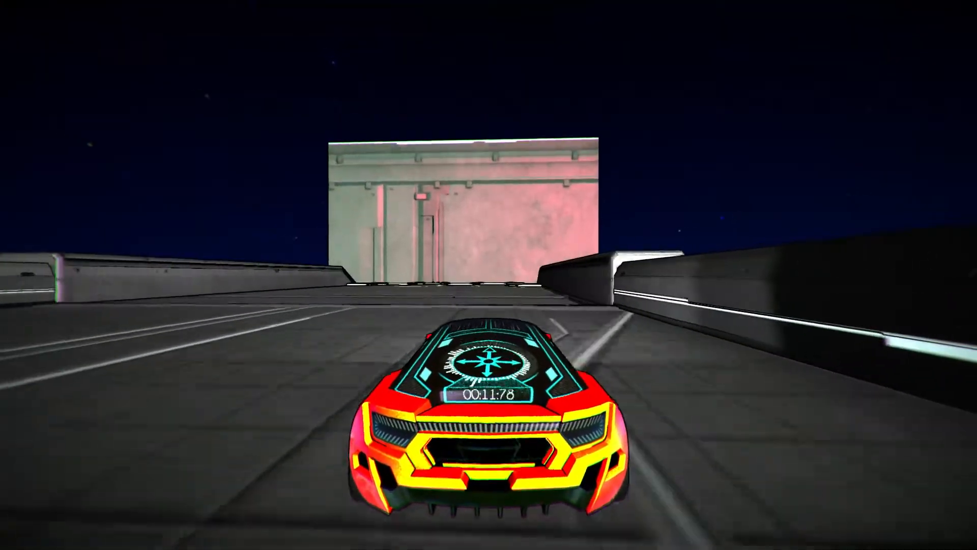
key("shift")
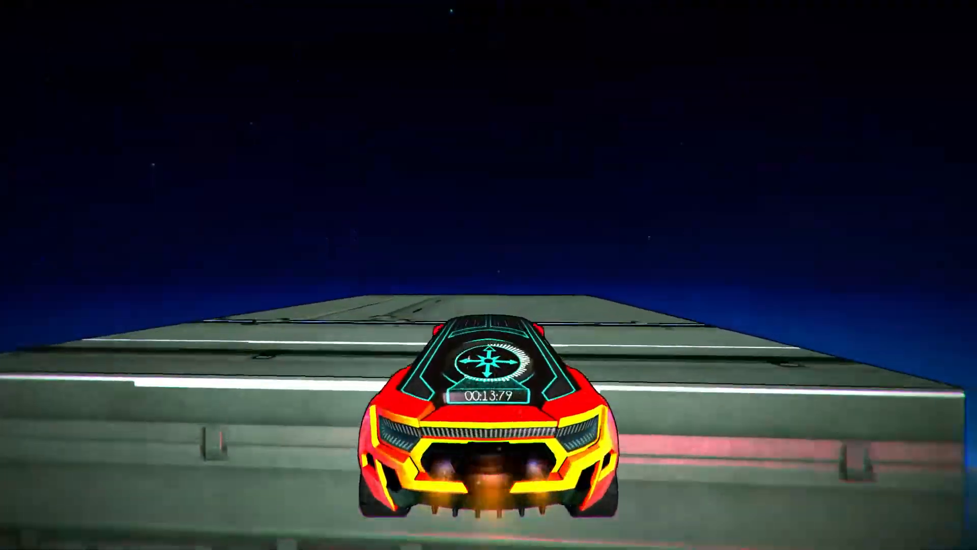
key("ctrl")
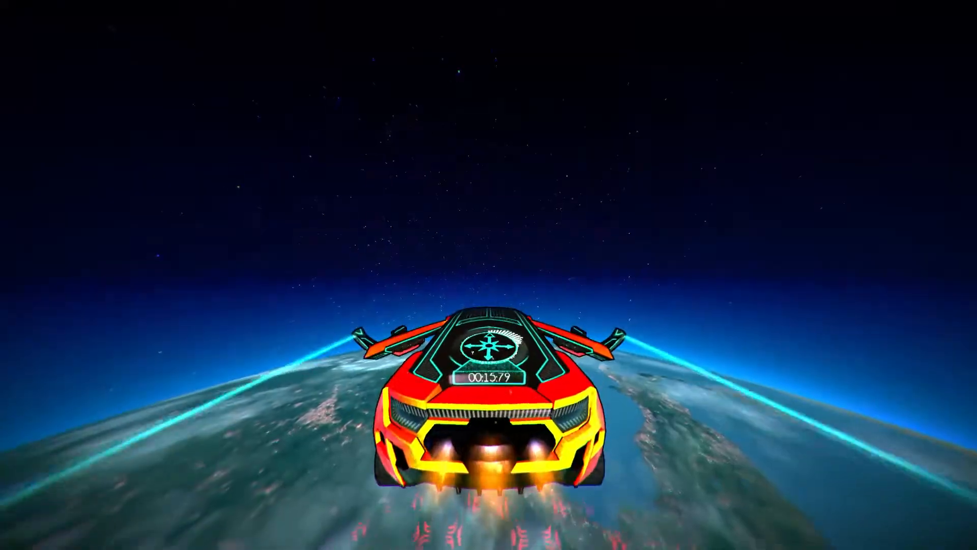
key("d")
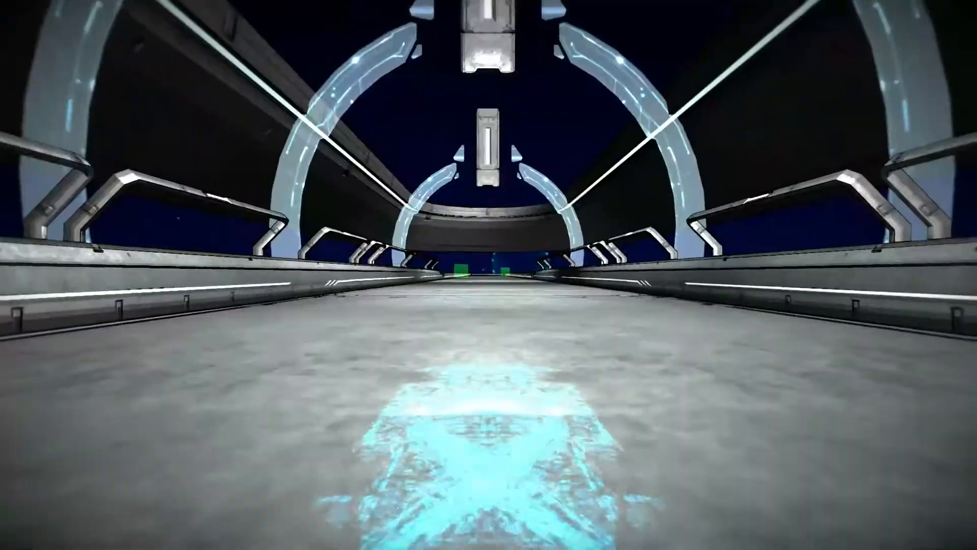
key("Tab")
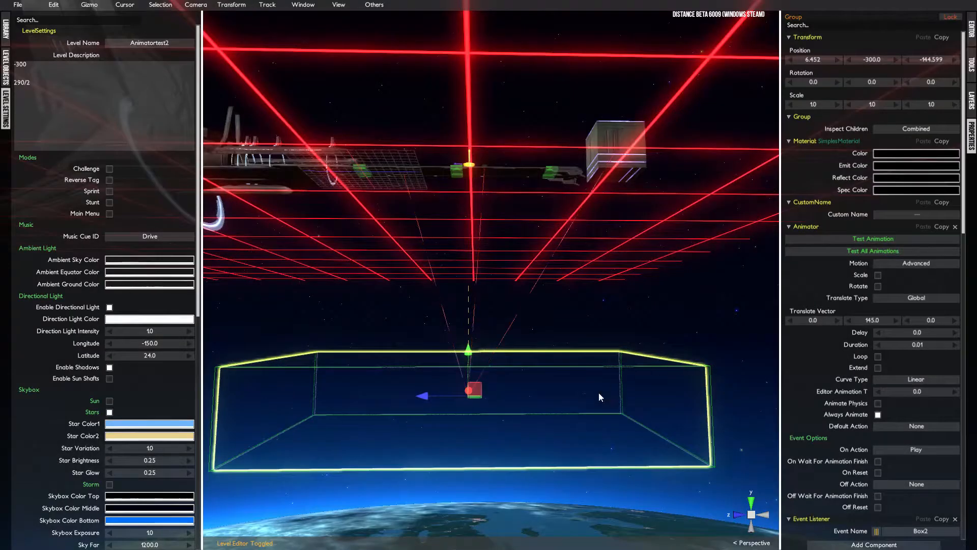
Review the large trigger group's component settings, playtest the level again with a restart, and return to editing
scroll(822, 382, "down", 10)
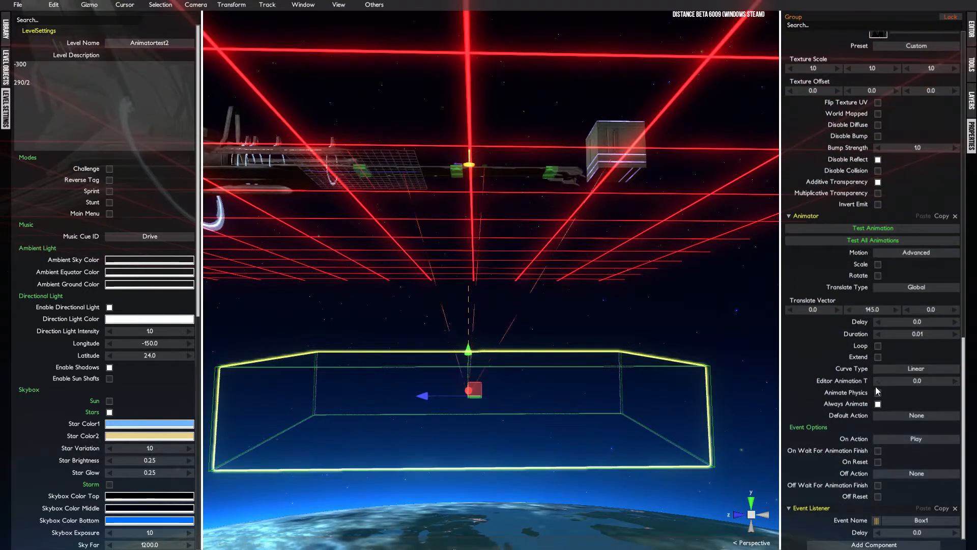
scroll(823, 347, "up", 8)
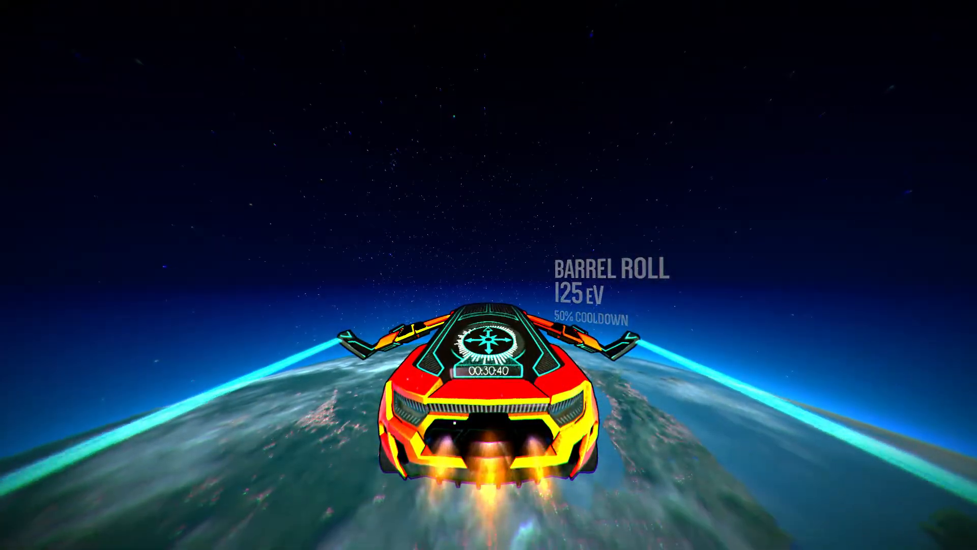
key("Escape")
key("Return")
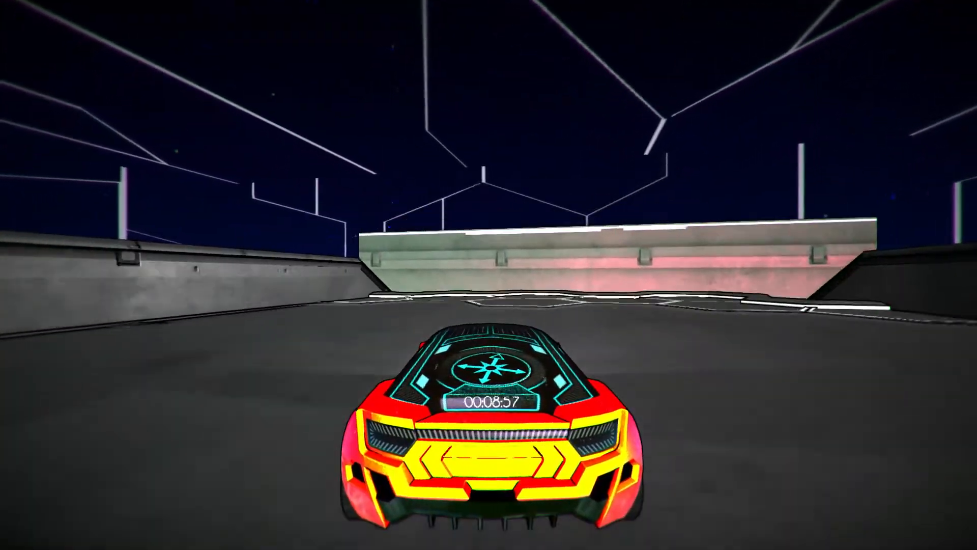
key("Tab")
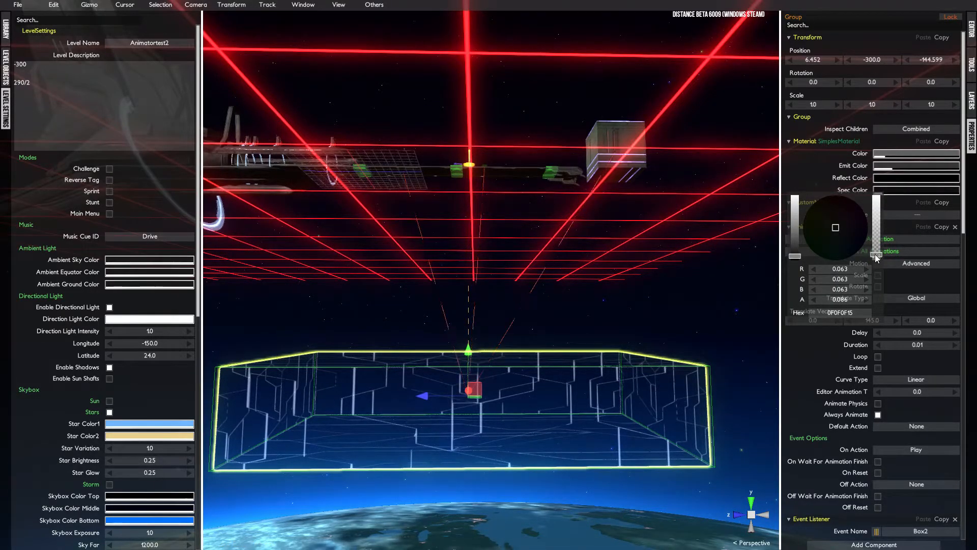
Set the Reflect Color of the large trigger's material to a faint grey, 2B2B2B1D
left_click(901, 179)
left_click_drag(810, 248, 811, 245)
left_click_drag(901, 247, 898, 240)
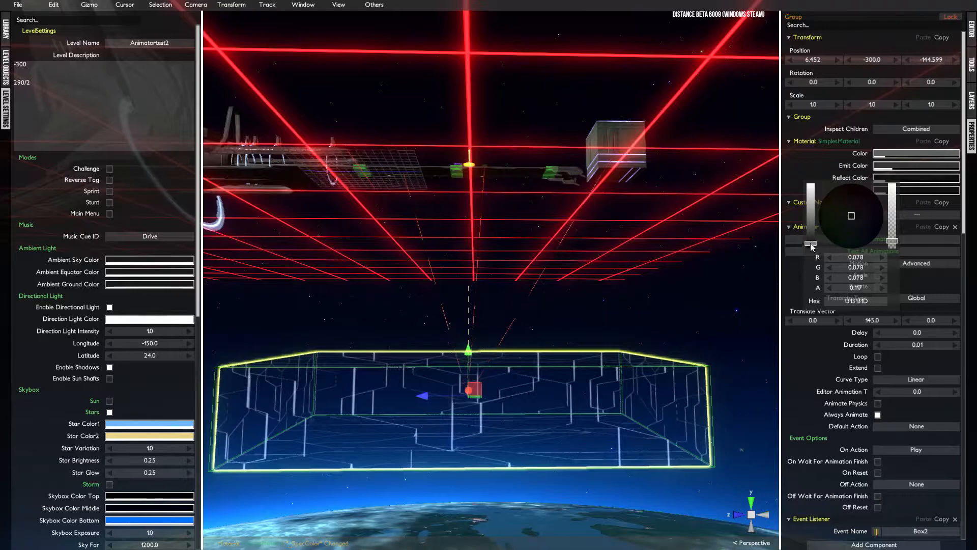
left_click_drag(811, 244, 811, 237)
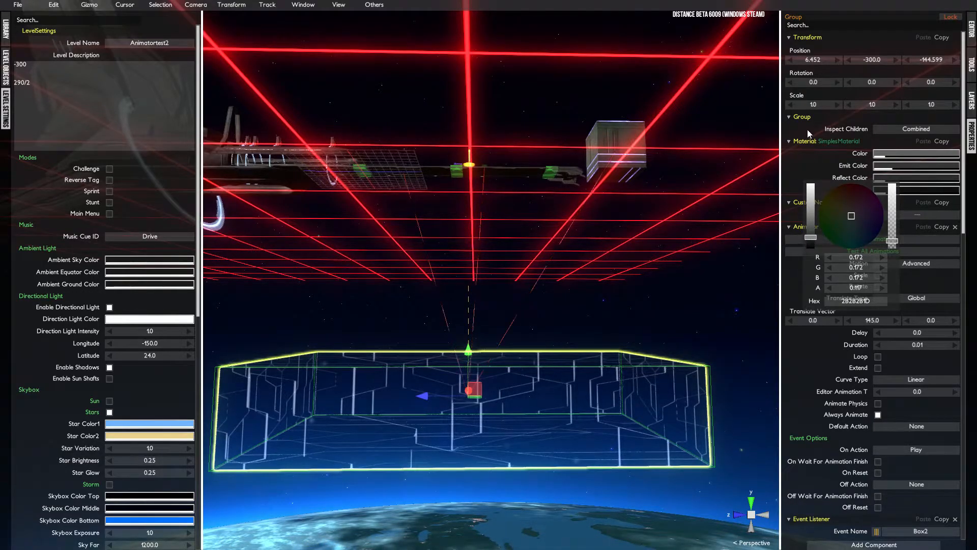
left_click(794, 171)
Select the small Box2 trigger group on the track between the green checkpoint markers
right_click_drag(566, 280, 553, 374)
middle_click_drag(526, 248, 530, 313)
right_click_drag(530, 313, 522, 356)
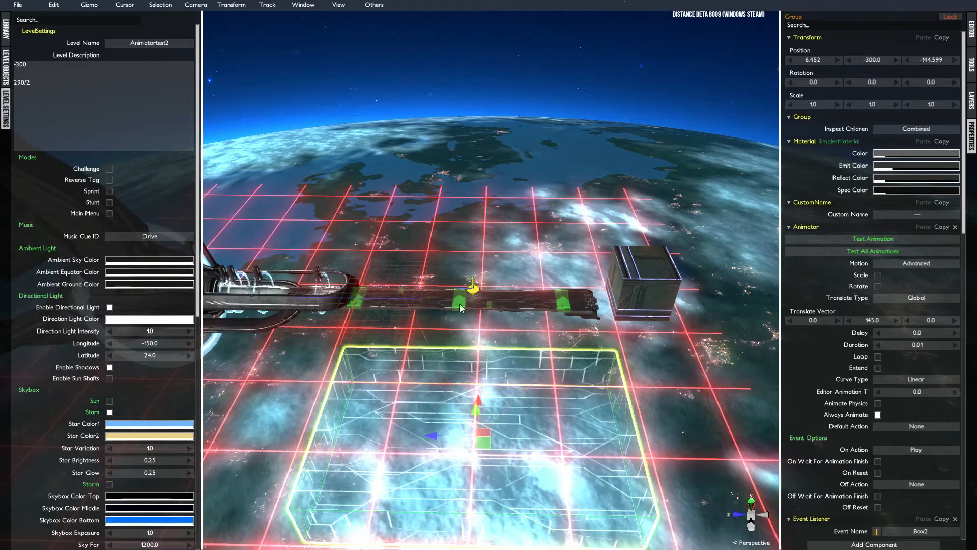
left_click(490, 305)
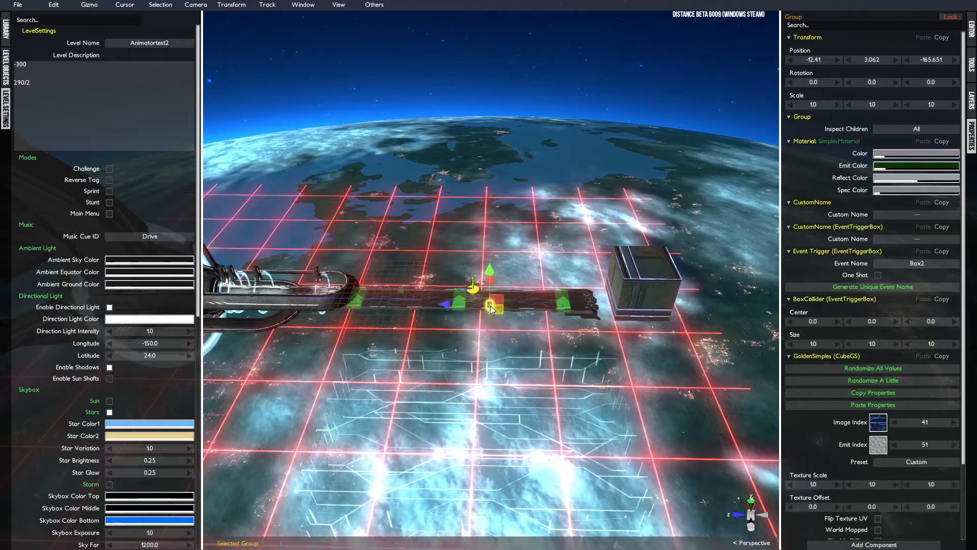
left_click_drag(536, 410, 530, 423, "alt")
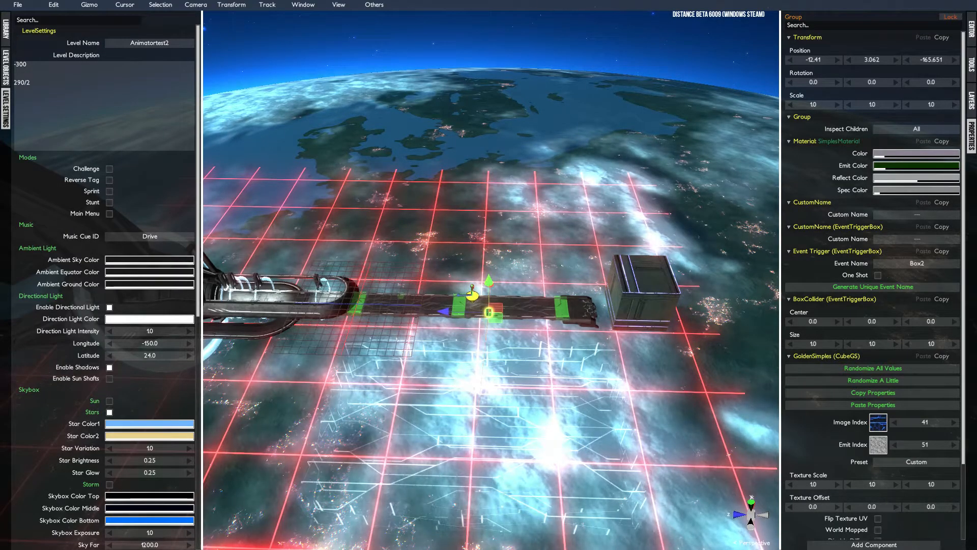
Replace the level description with the formulas -(((LargeTriggerHeight/2)+abs(RoadYPos-KillgridYPos))*2)*(n-1) and (abs(TriggerYPos)-(5*n))/n
left_click(118, 121)
key("ctrl+a")
type("-(((LargeTriggerHeight/2)+abs(RoadYPos-KillgridYPos))*2)*(n-1)  (abs(TriggerYPos)-(5*n))/n")
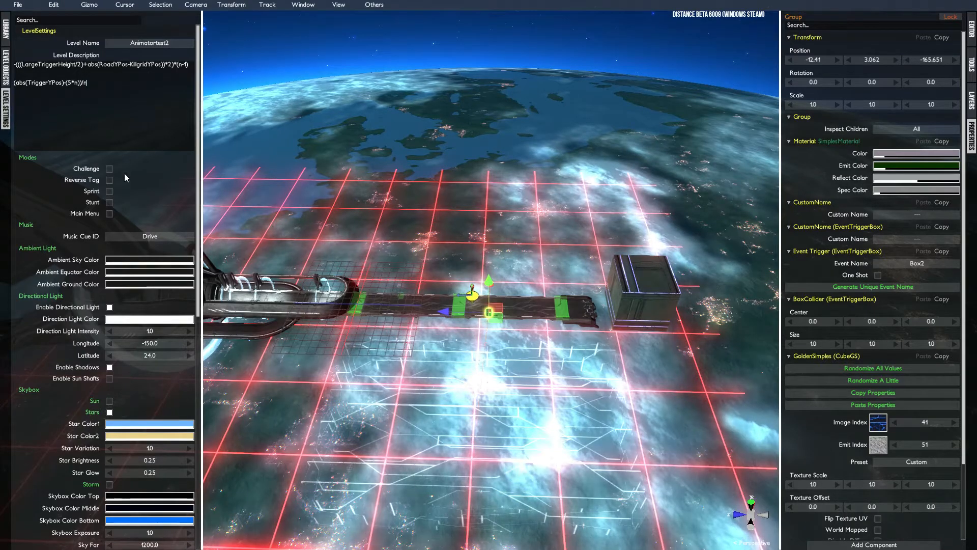
Paste a copy of the Box2 trigger group farther along the track and raise it about 3 units
middle_click_drag(512, 295, 508, 277)
key("ctrl+c")
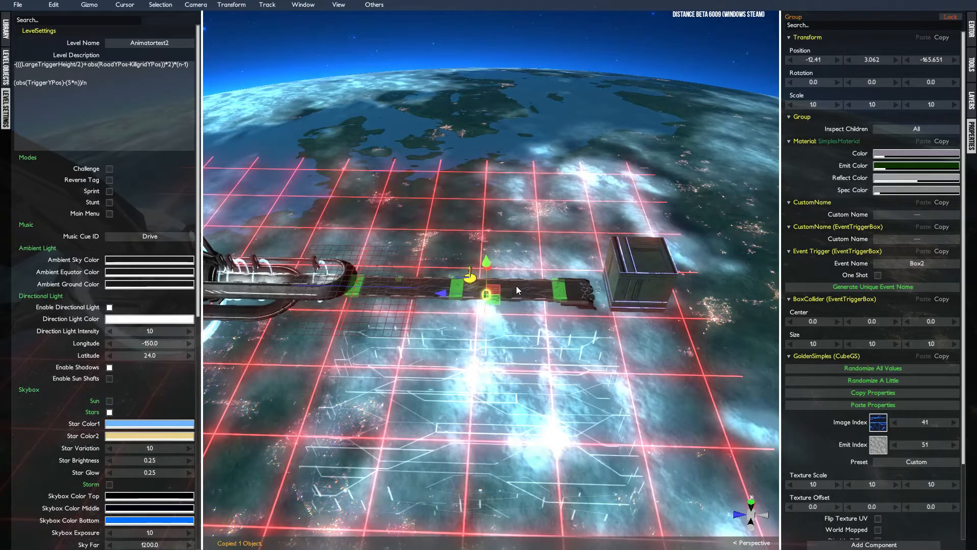
key("ctrl+v")
scroll(517, 293, "up", 3)
key("f")
scroll(518, 295, "down", 4)
right_click_drag(469, 332, 636, 308)
scroll(636, 308, "down", 2)
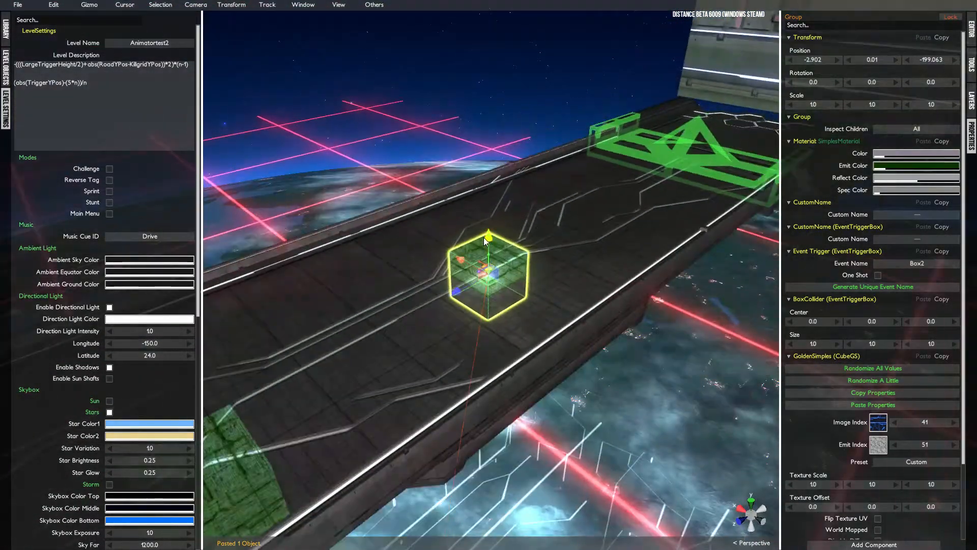
left_click_drag(489, 234, 488, 216)
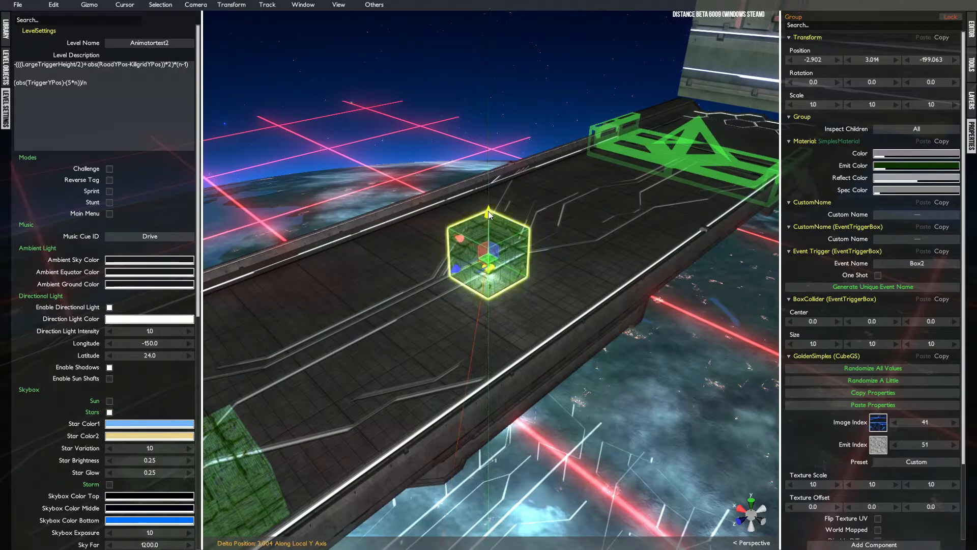
Set the copied trigger's X position to 0 and shift it about -2.7 units along Z
left_click(813, 61)
type("0")
key("Return")
right_click_drag(551, 314, 435, 295)
left_click_drag(442, 244, 465, 244)
scroll(558, 320, "down", 6)
right_click_drag(558, 320, 529, 244)
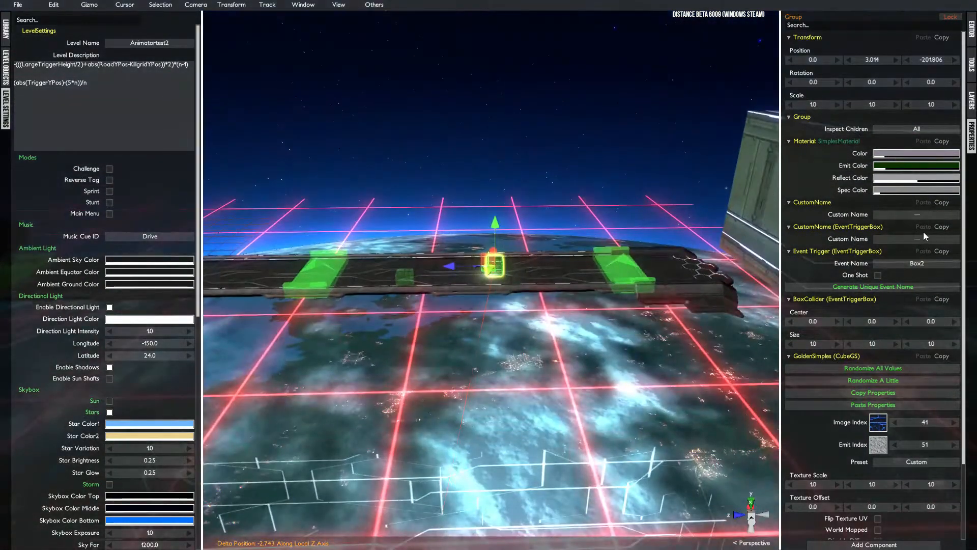
Rename the copied trigger's event to Box3
left_click(929, 265)
key("BackSpace")
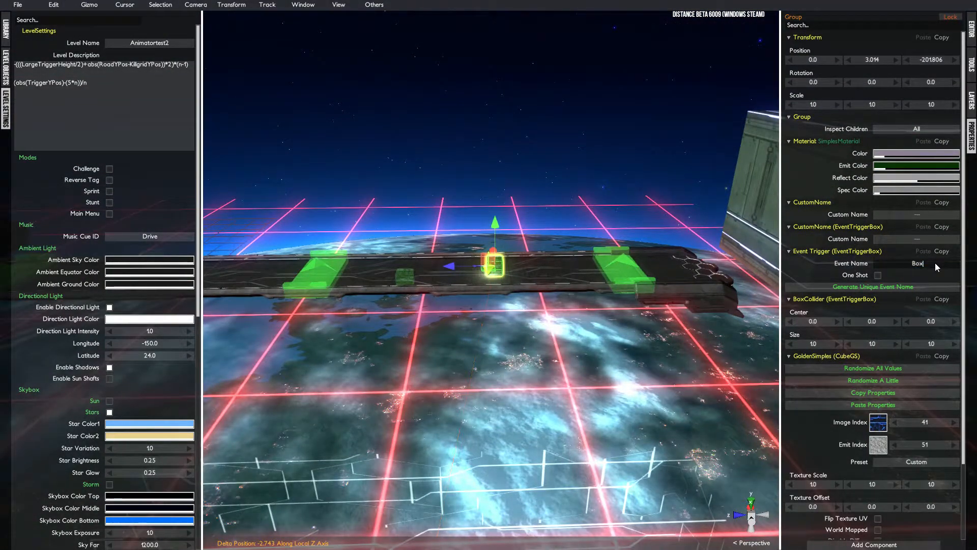
type("3")
key("Return")
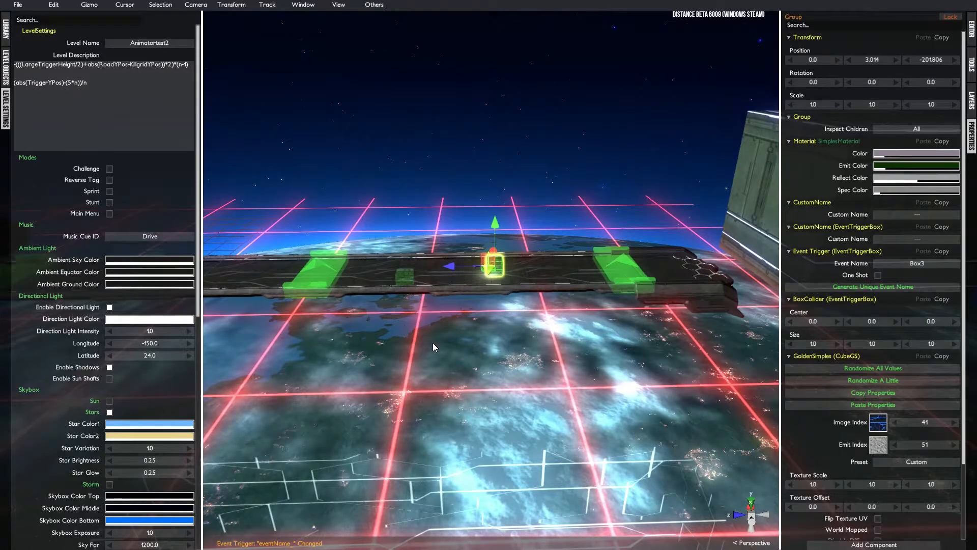
Select the large trigger group and replace (LargeTriggerHeight/2) with 50 in the description's first formula
scroll(432, 342, "down", 2)
right_click_drag(452, 343, 500, 351)
right_click_drag(486, 276, 481, 472)
scroll(442, 442, "down", 3)
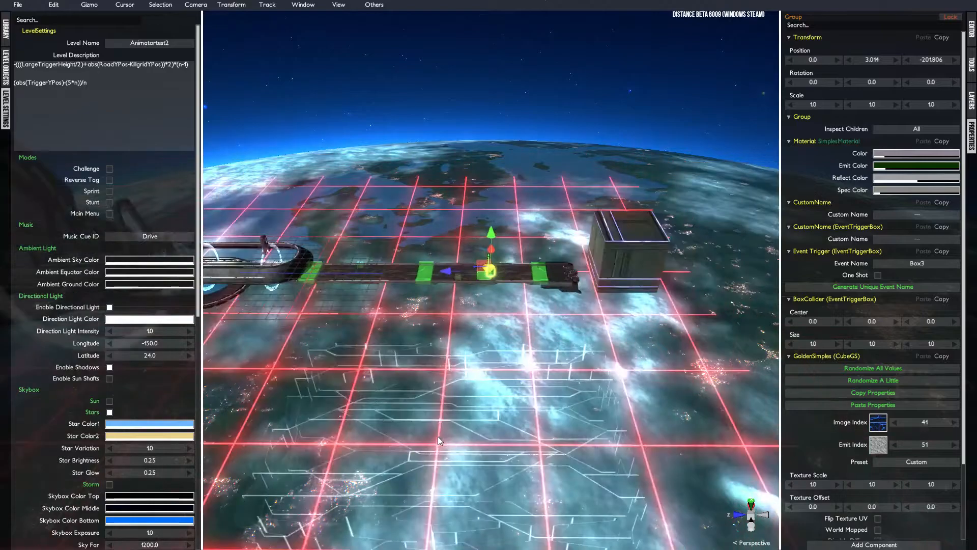
left_click(469, 431)
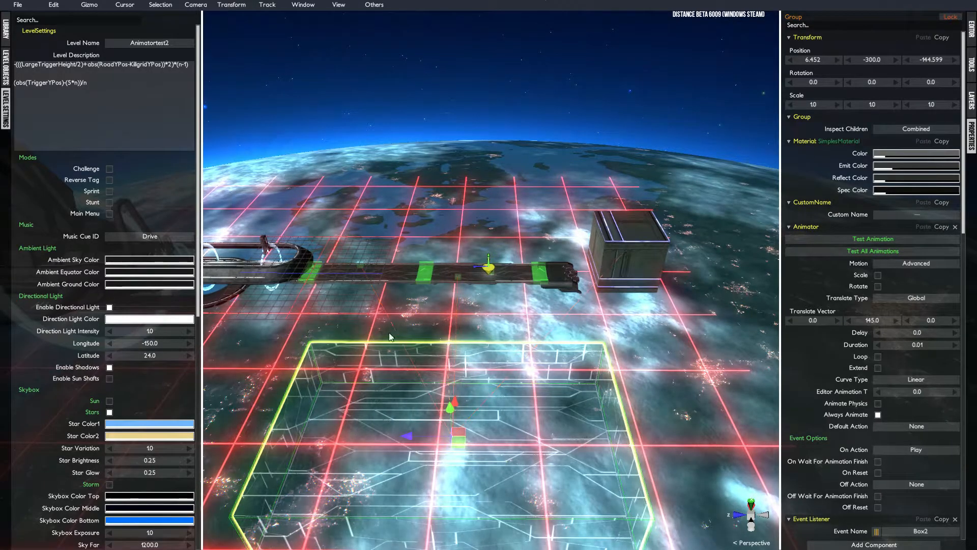
left_click(56, 65)
left_click(59, 65)
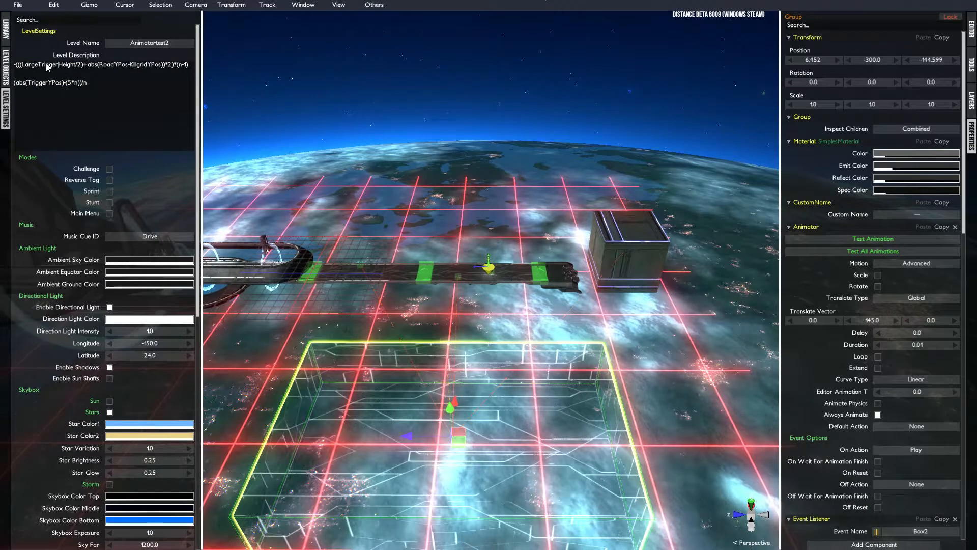
left_click_drag(84, 65, 47, 67)
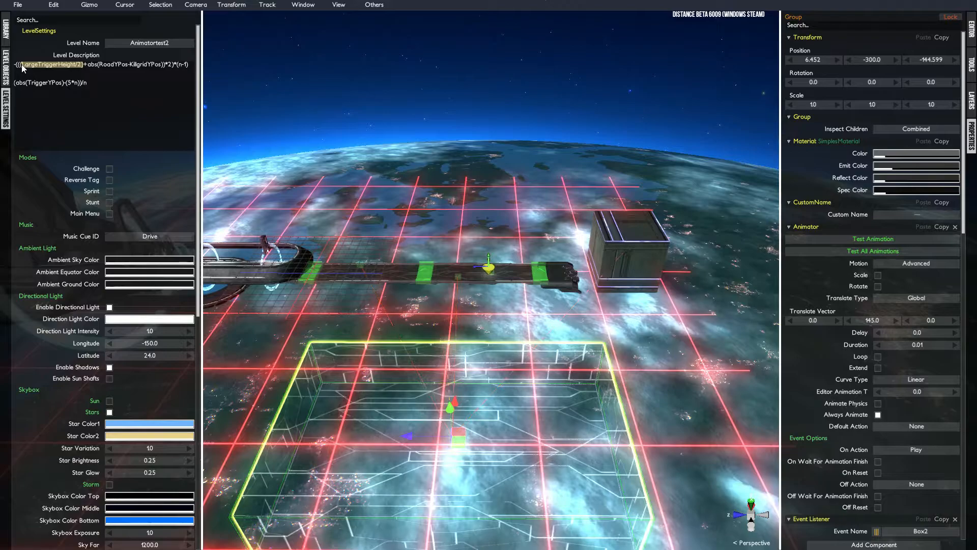
type("50")
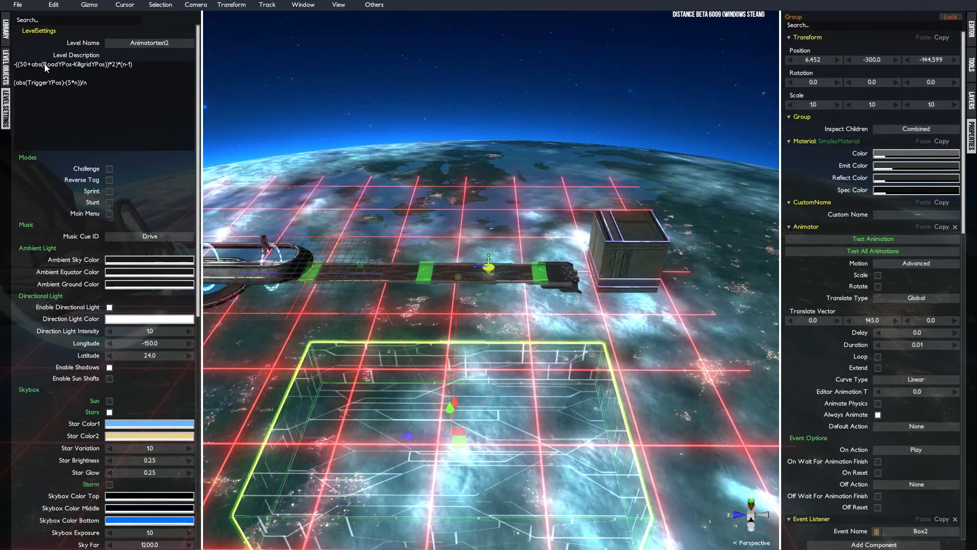
Substitute 100 for abs(RoadYPos-KillgridYPos) in the first formula and simplify it to -300*(n-1)
left_click_drag(44, 64, 108, 65)
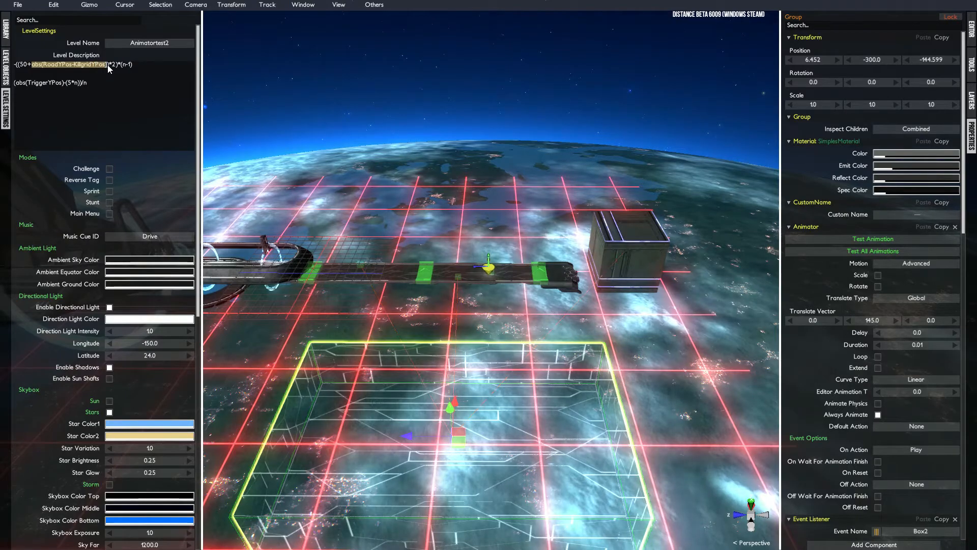
type("100")
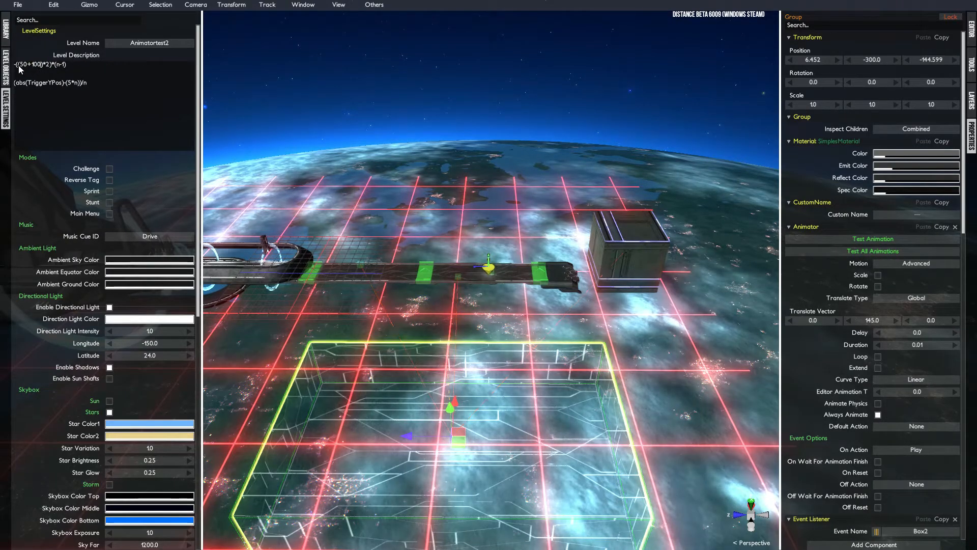
left_click_drag(53, 65, 18, 62)
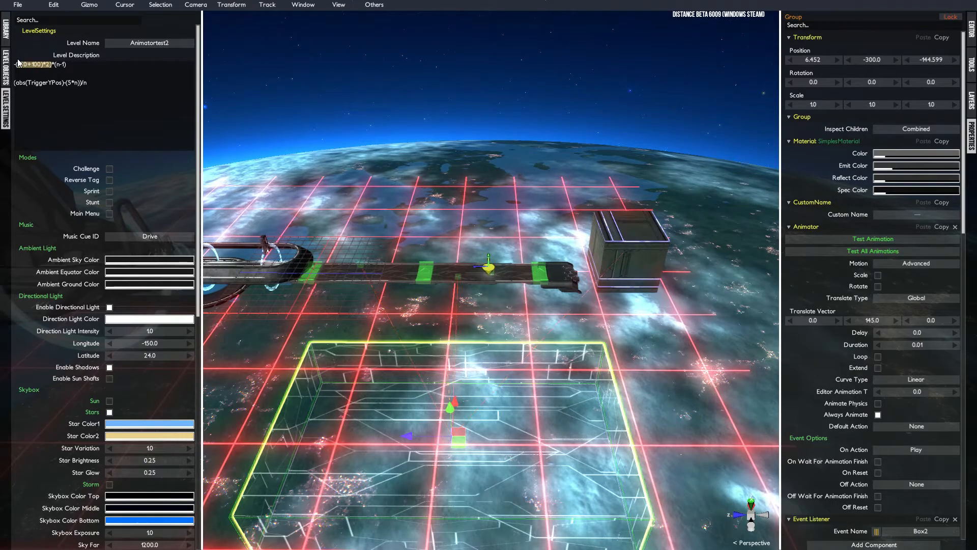
type("300")
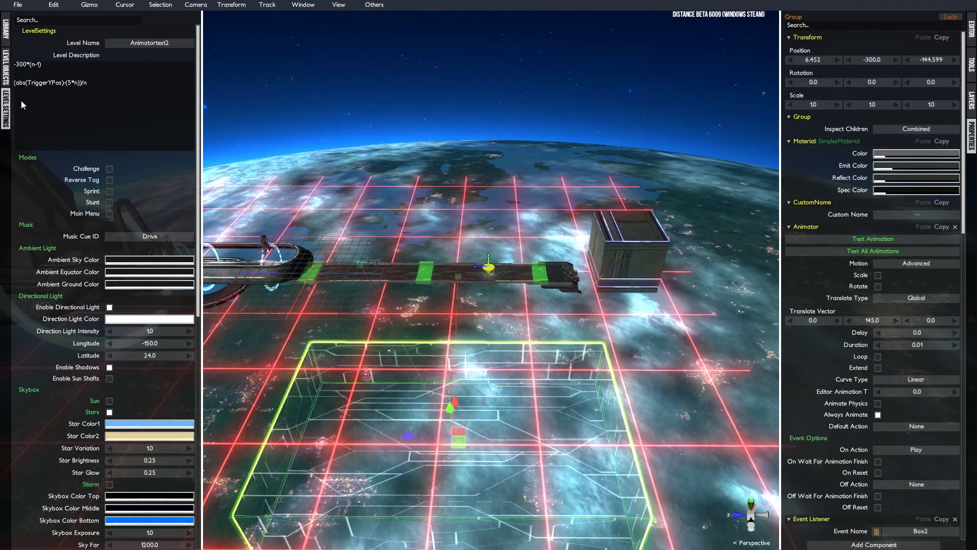
middle_click_drag(528, 373, 444, 294)
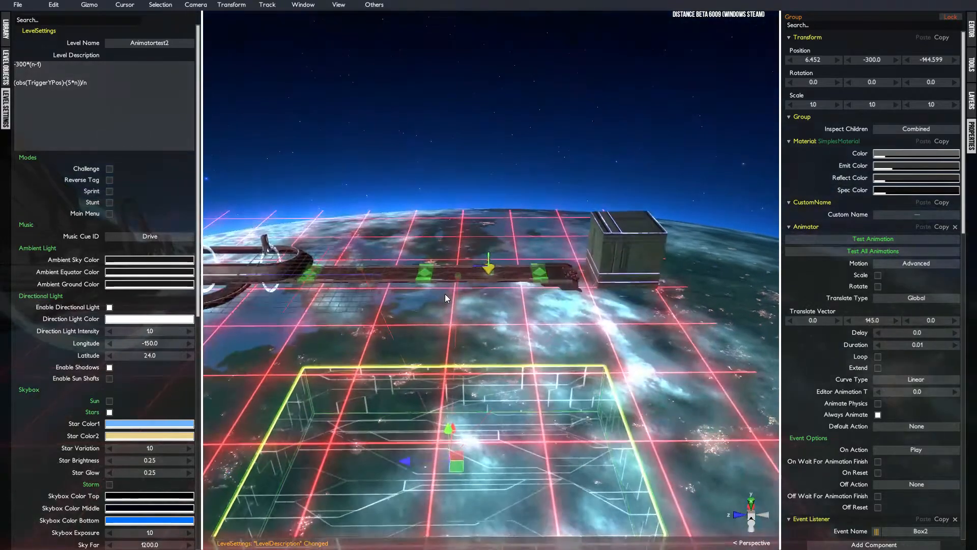
Examine from several angles how the large trigger group sits relative to the kill grid and the road
middle_click_drag(392, 353, 450, 346)
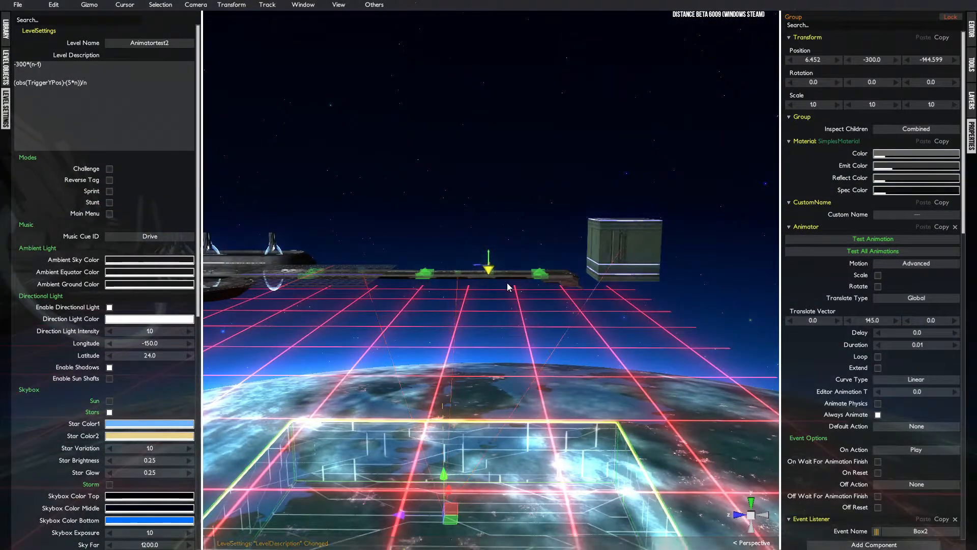
middle_click_drag(385, 383, 376, 395)
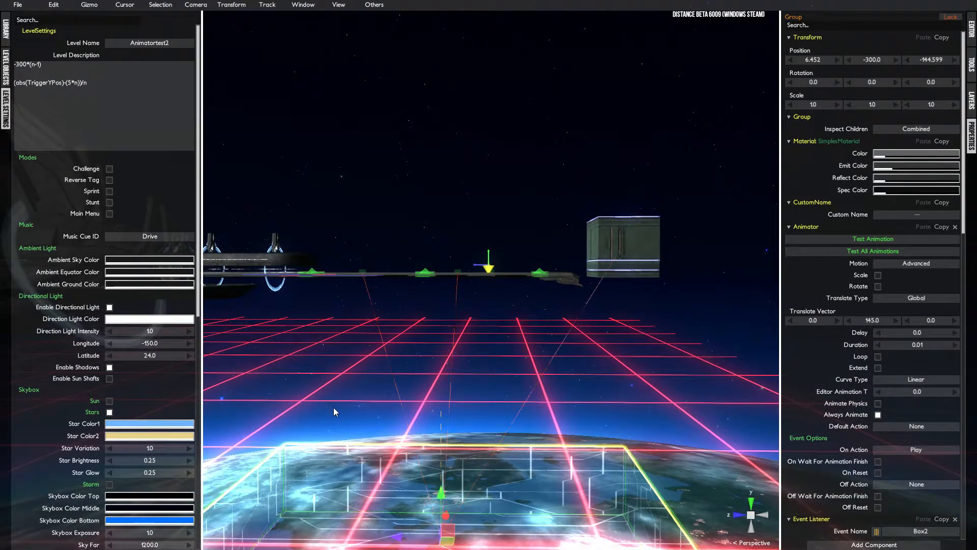
scroll(425, 412, "down", 3)
mouse_move(450, 439)
middle_mouse_down()
mouse_move(451, 383)
mouse_move(445, 444)
middle_mouse_up()
middle_click_drag(453, 384, 447, 310)
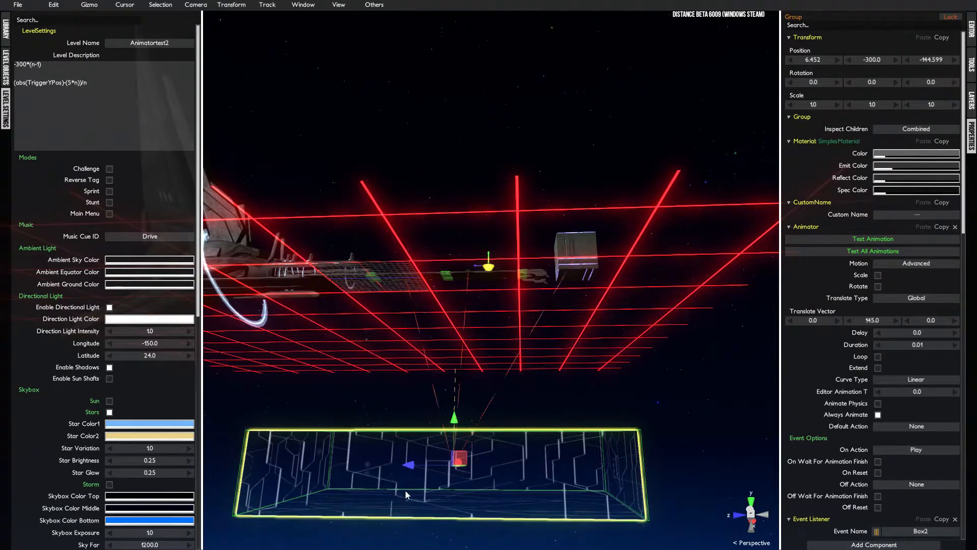
middle_click_drag(423, 392, 456, 362)
left_click(21, 66)
left_click(23, 65)
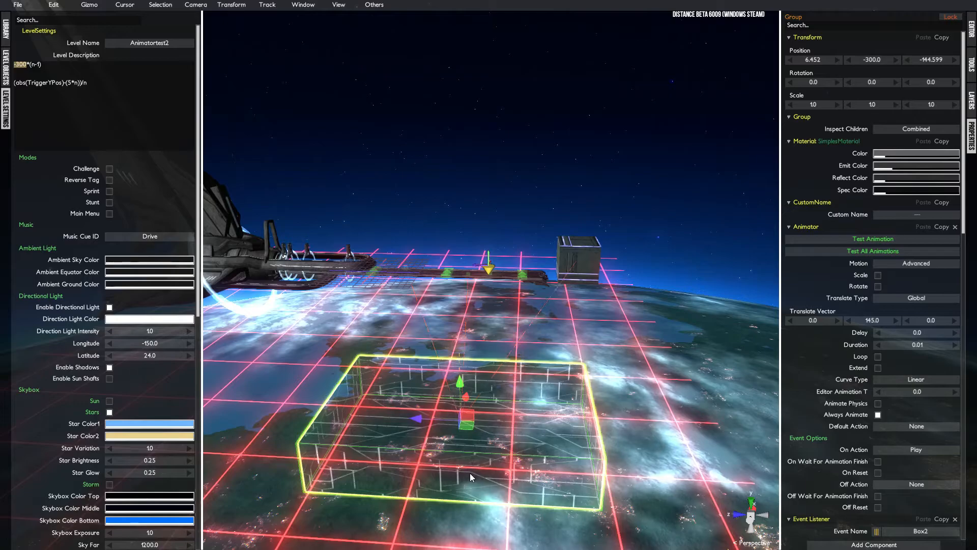
Substitute 3 for n in the description's first formula and simplify the formula to -600
left_click(35, 68)
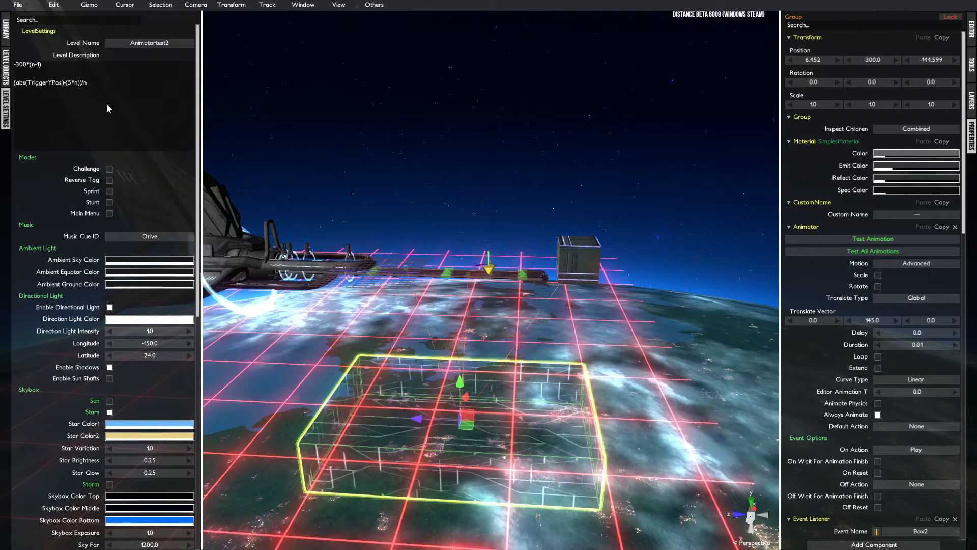
key("BackSpace")
type("3")
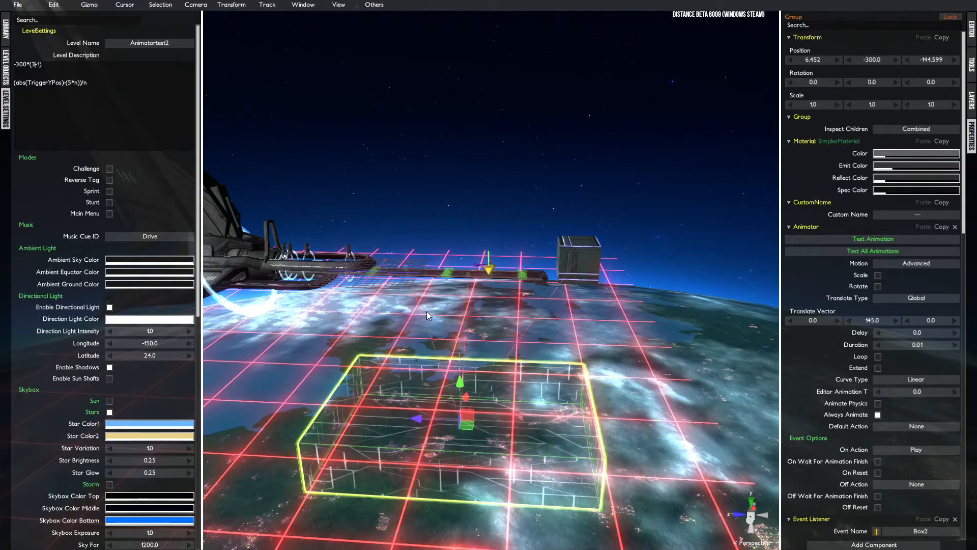
key("BackSpace")
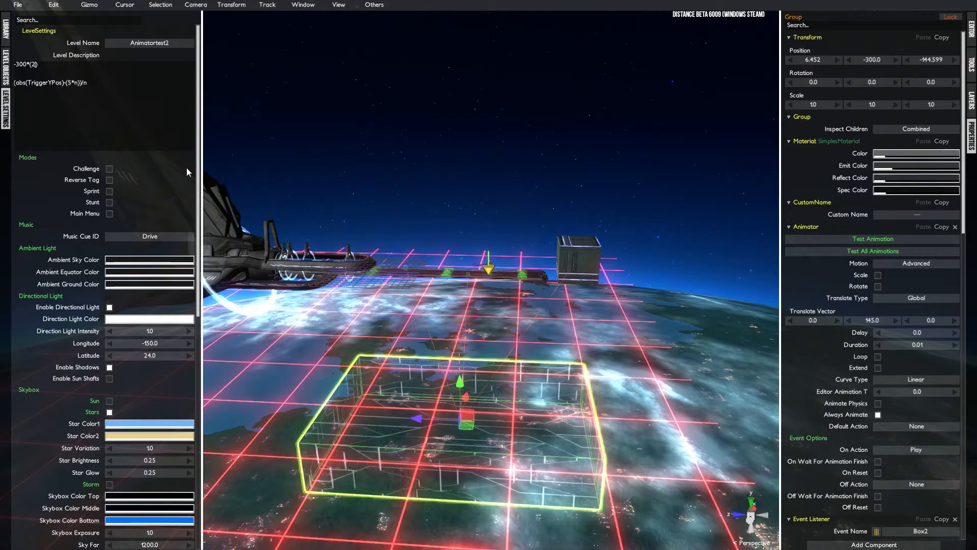
key("BackSpace")
key("BackSpace")
key("BackSpace")
key("BackSpace")
key("BackSpace")
key("BackSpace")
key("BackSpace")
type("600")
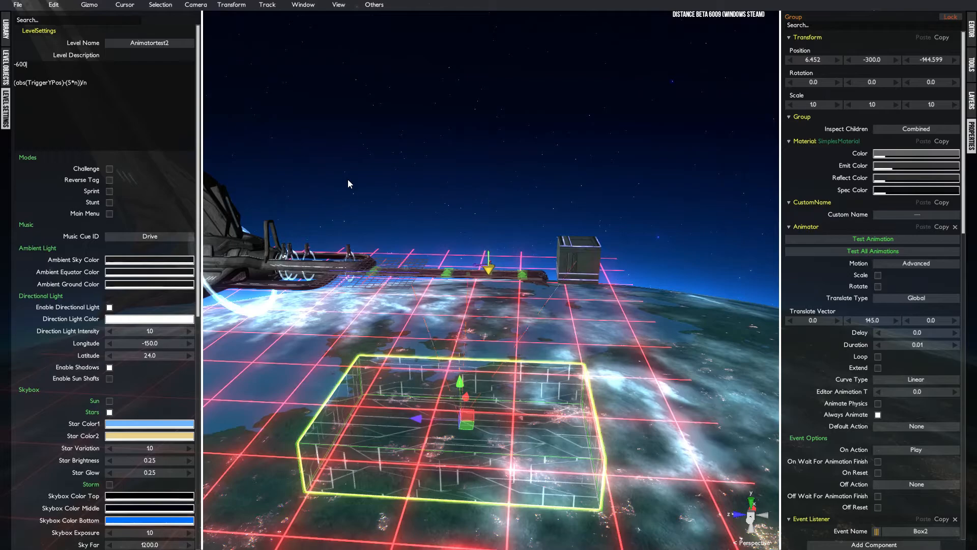
Set the large trigger group's Y position to -600
left_click(873, 60)
type("-60")
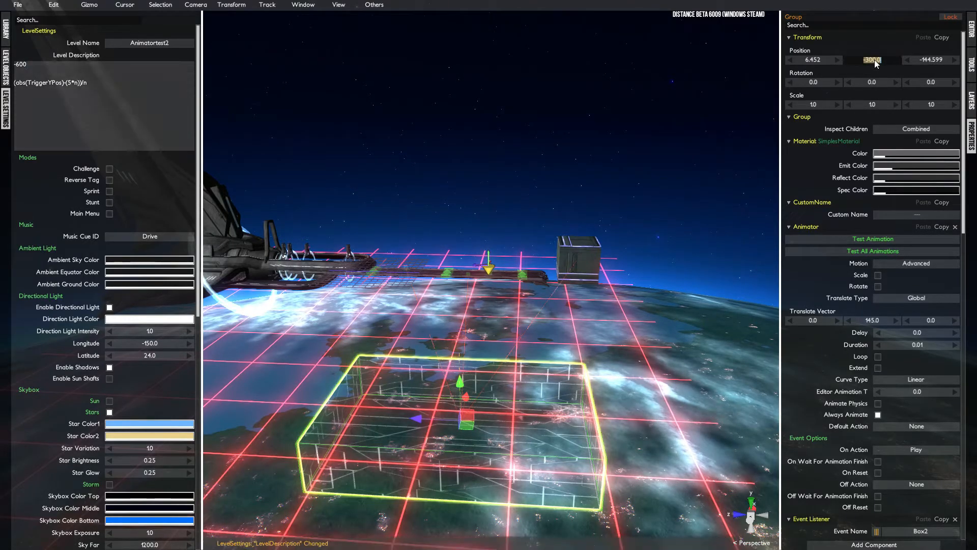
type("0")
key("Return")
middle_click_drag(499, 320, 503, 368)
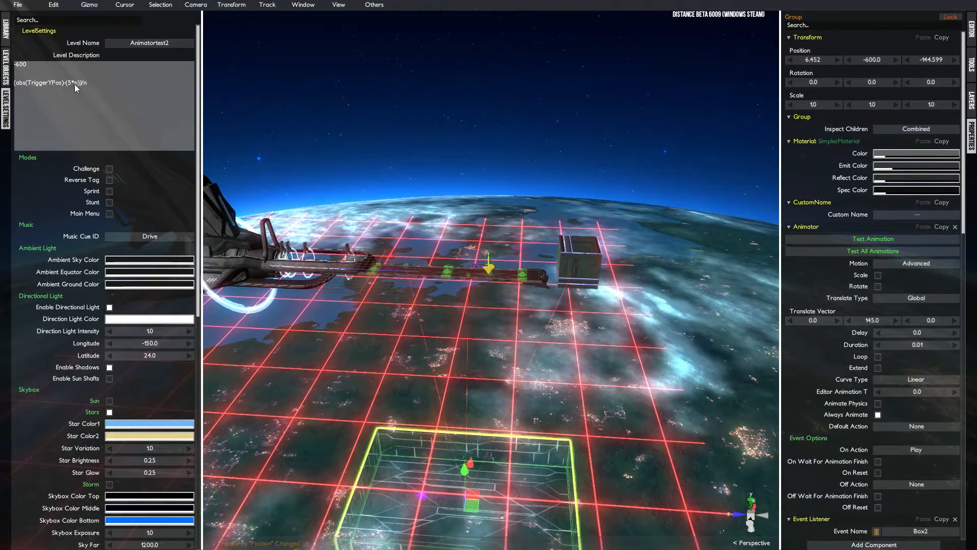
Substitute -600 for TriggerYPos in the description's second formula and simplify it to (600-15)/n
left_click(40, 88)
left_click(30, 82)
left_click_drag(28, 82, 59, 80)
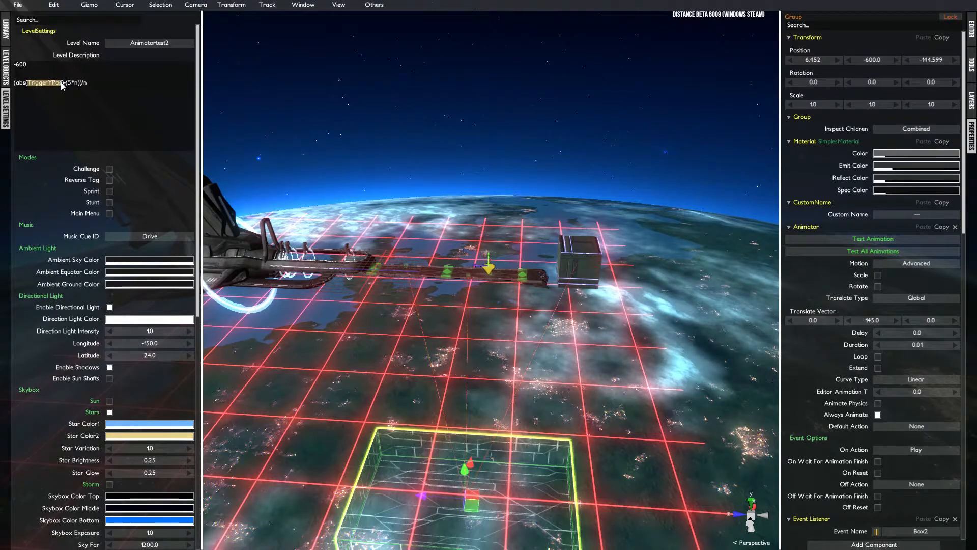
type("-600  (")
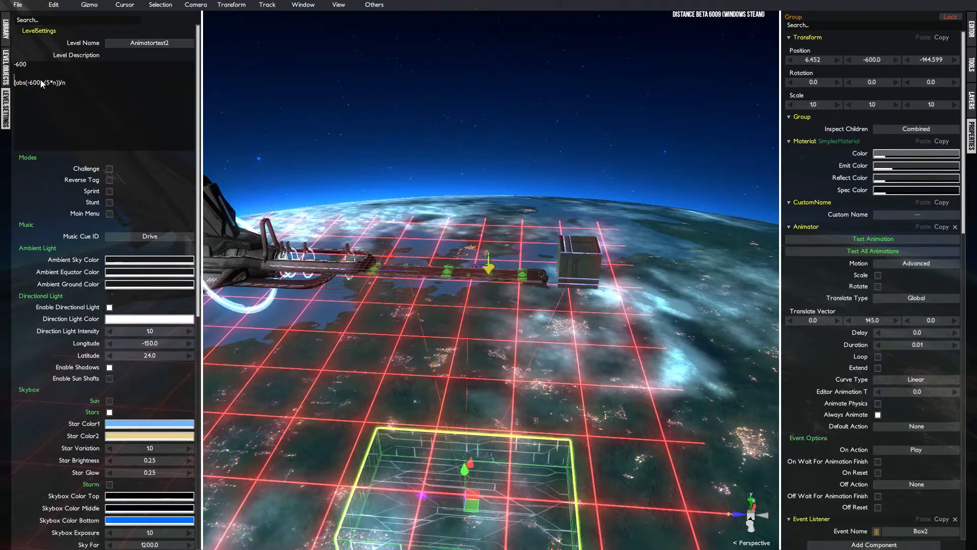
type("600")
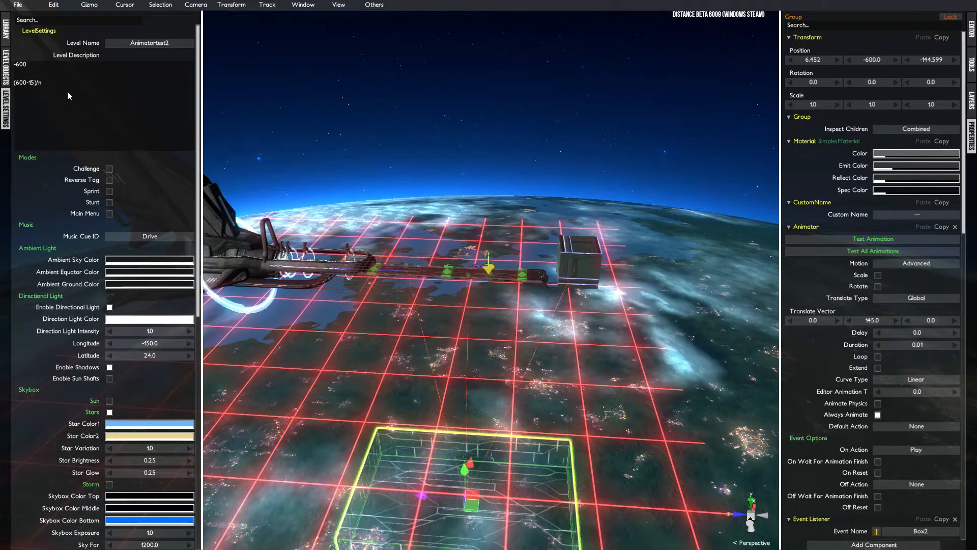
Reduce the bracket in the second formula to 585 and replace n with 3, giving 585/3
key("BackSpace")
key("BackSpace")
key("BackSpace")
key("BackSpace")
key("BackSpace")
key("BackSpace")
key("BackSpace")
key("BackSpace")
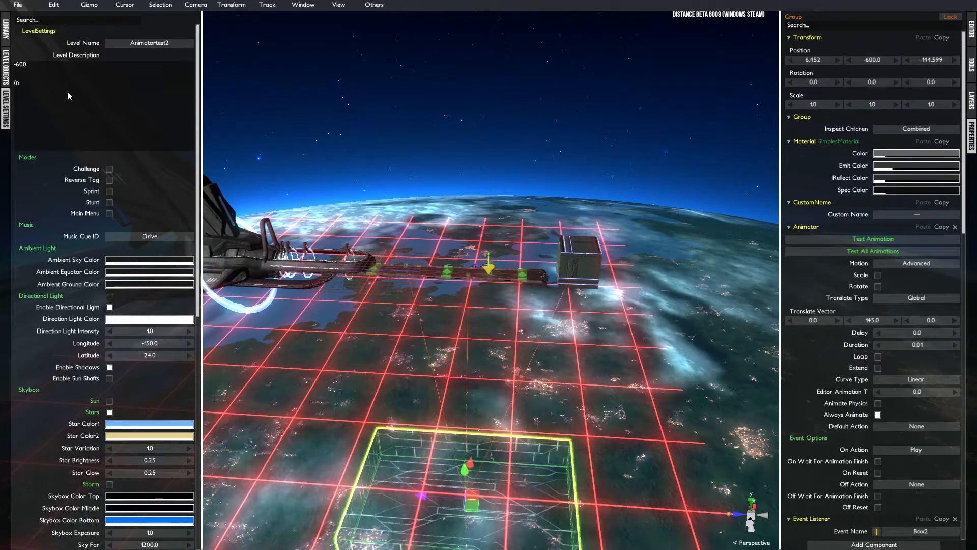
type("585")
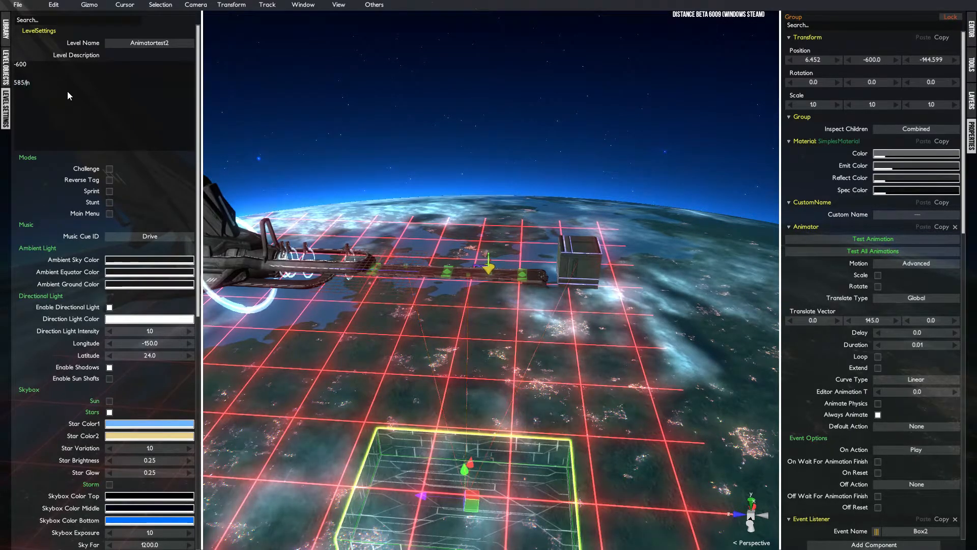
type(".3")
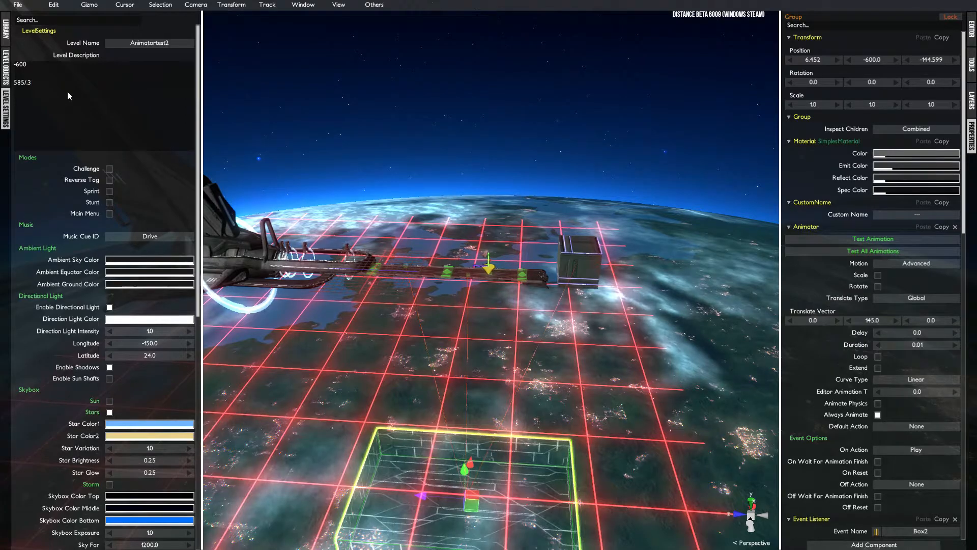
key("BackSpace")
key("BackSpace")
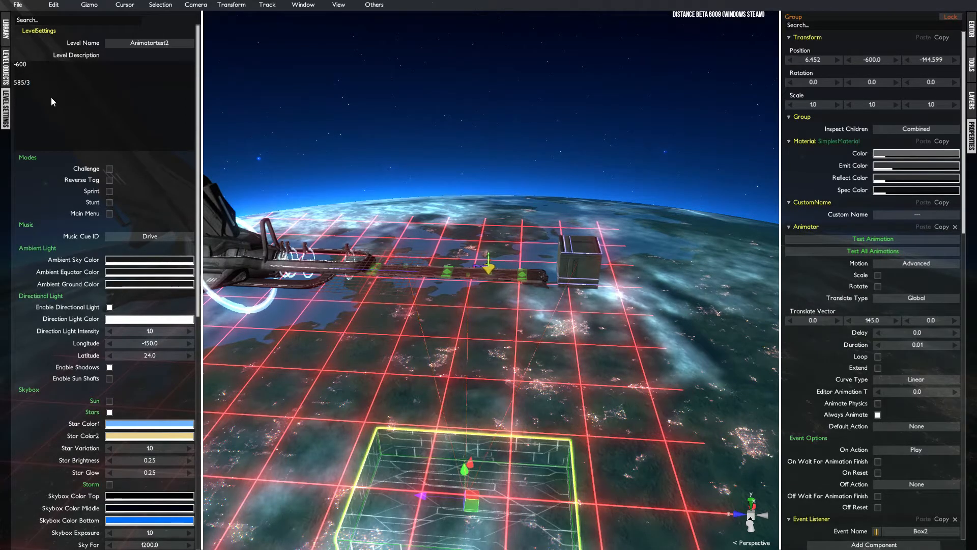
Set the Y translate vector of the Animator that listens to Box1 to 585/3
scroll(816, 335, "down", 5)
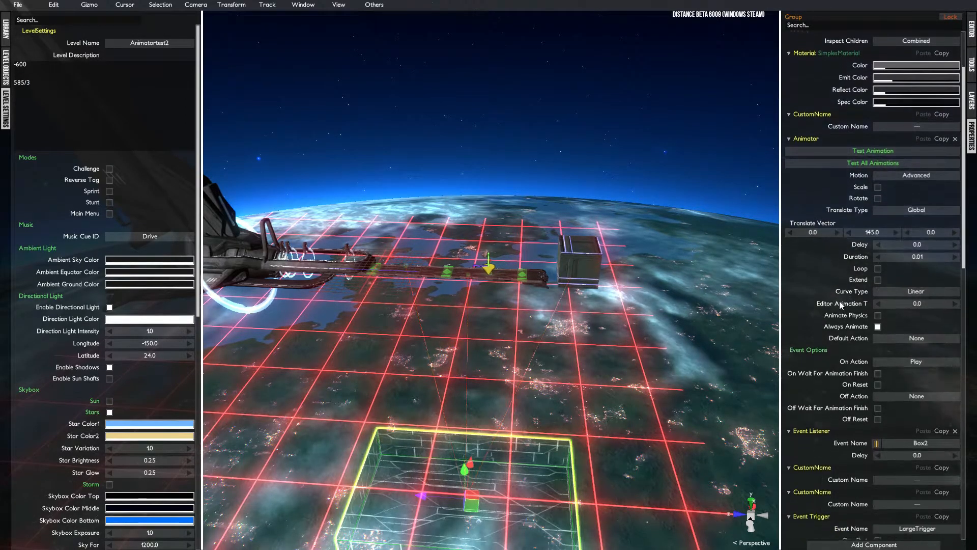
scroll(844, 276, "up", 5)
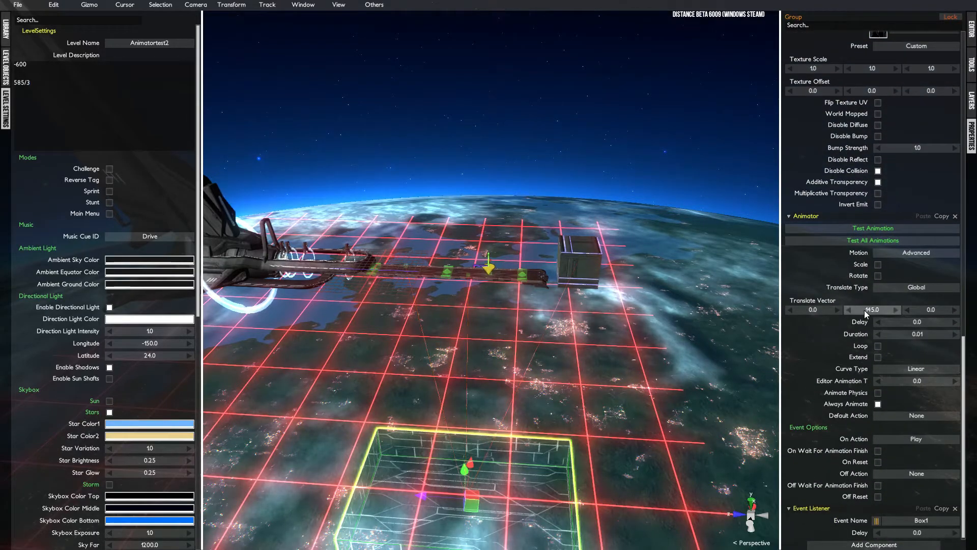
left_click(867, 309)
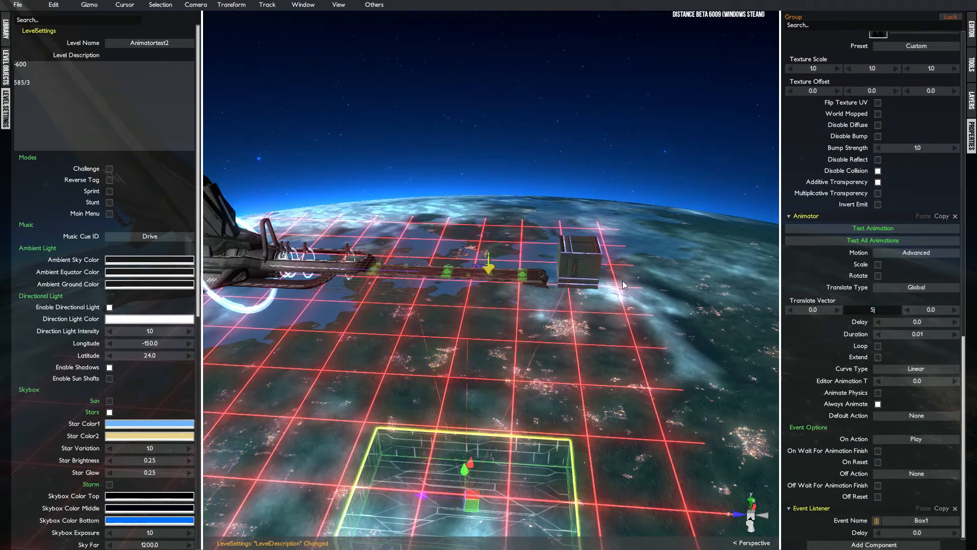
type("585/3")
key("Return")
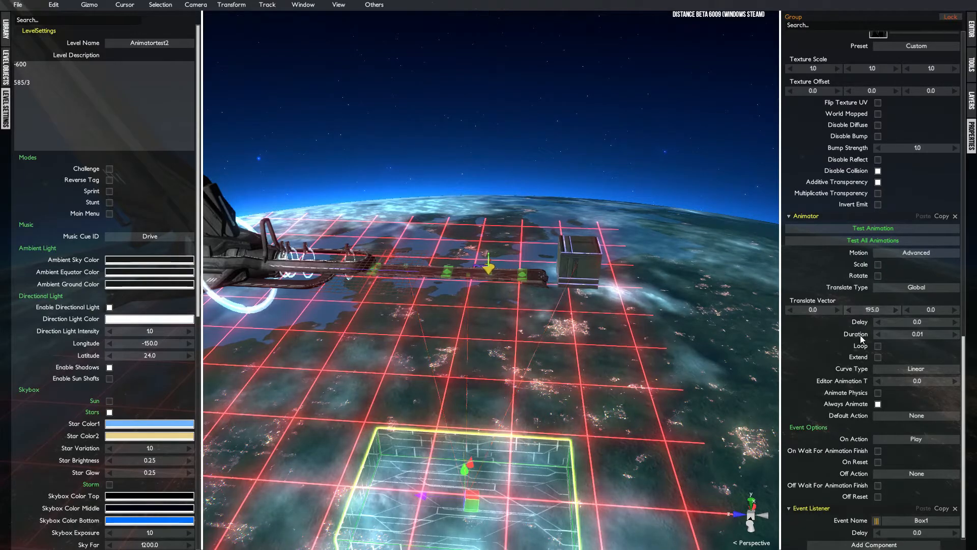
Set the Y translate vector of the Animator that listens to Box2 to 195
scroll(860, 335, "up", 5)
scroll(883, 219, "up", 10)
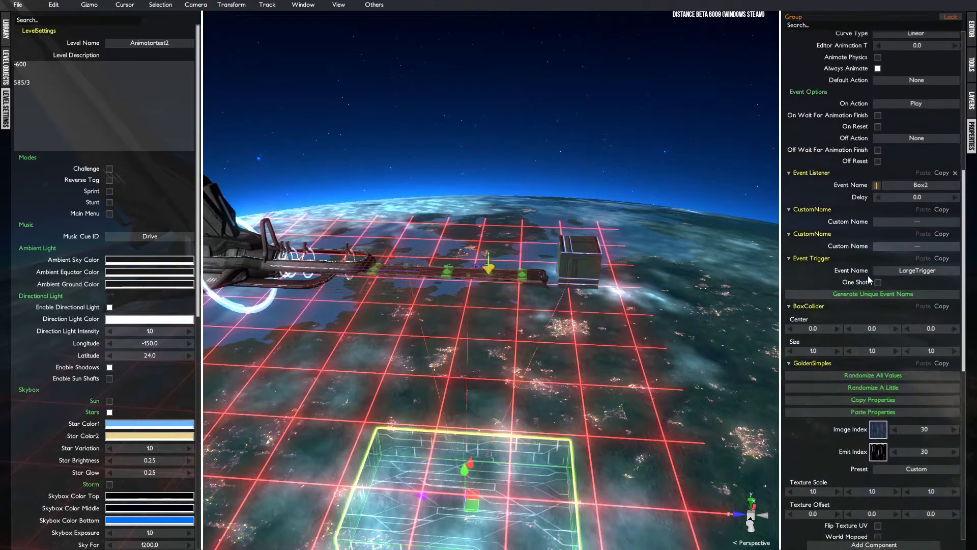
left_click_drag(888, 319, 786, 302)
type("195")
key("Return")
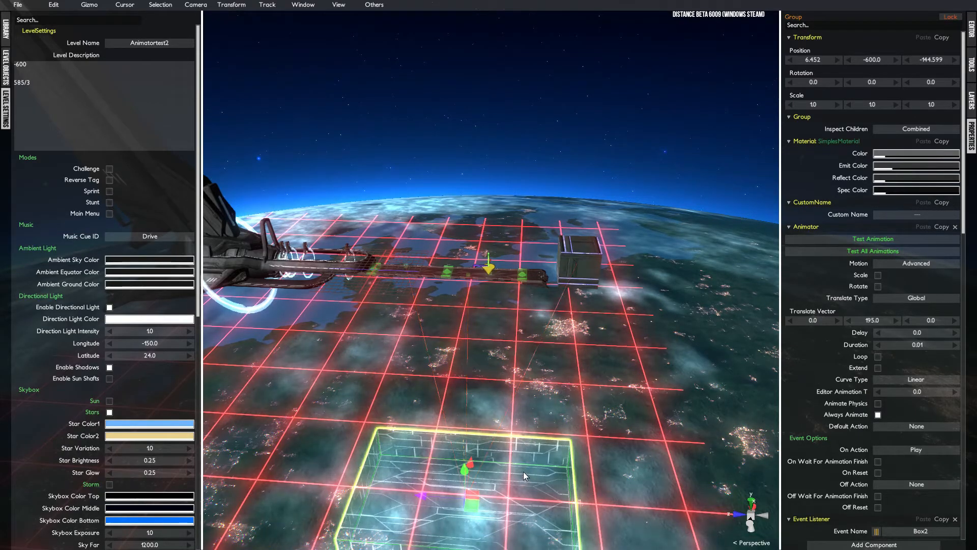
Wrap the large trigger group in another group and add an Animator with Advanced motion to it
key("ctrl+g")
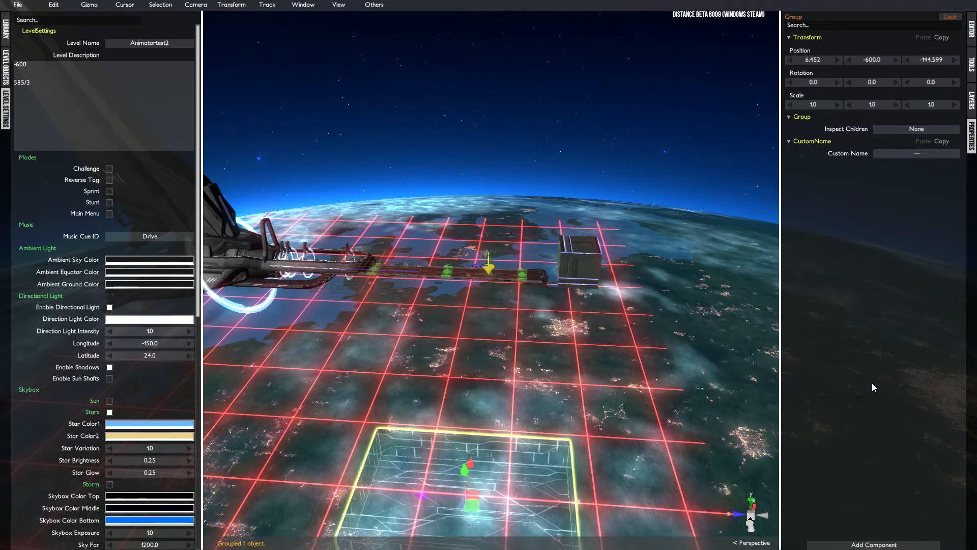
left_click(873, 545)
left_click(835, 526)
left_click(889, 203)
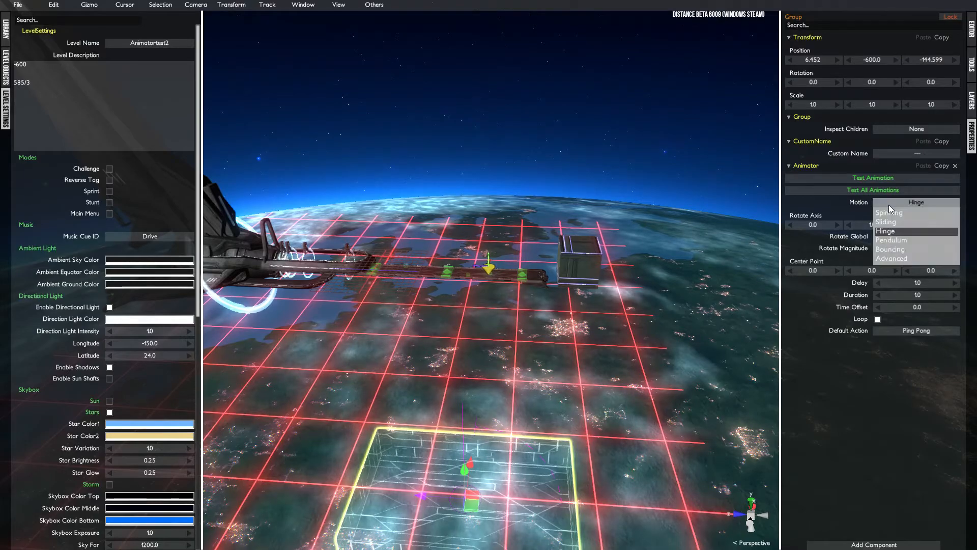
left_click(890, 260)
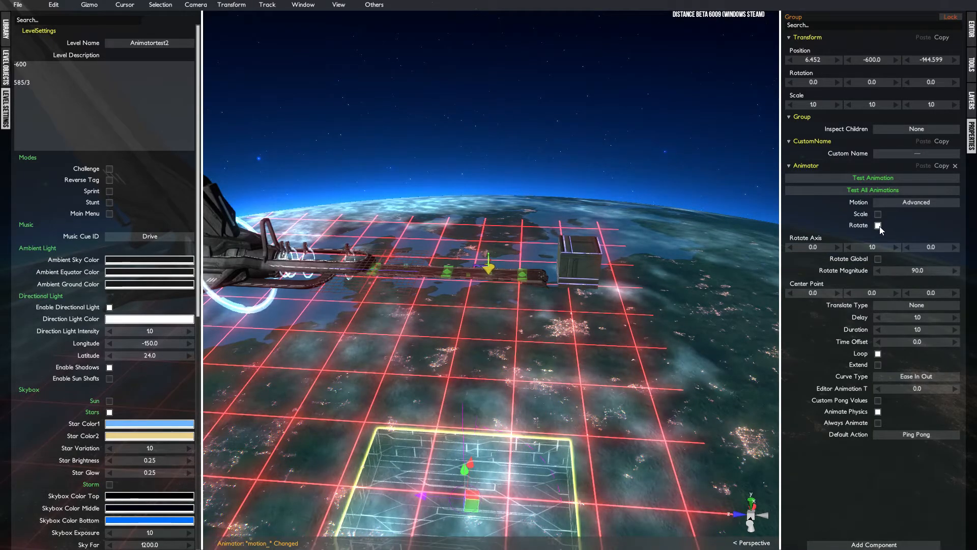
Disable rotation on the new Animator and give it a Global translation of 195 along Y
left_click(878, 225)
left_click(894, 236)
left_click(889, 265)
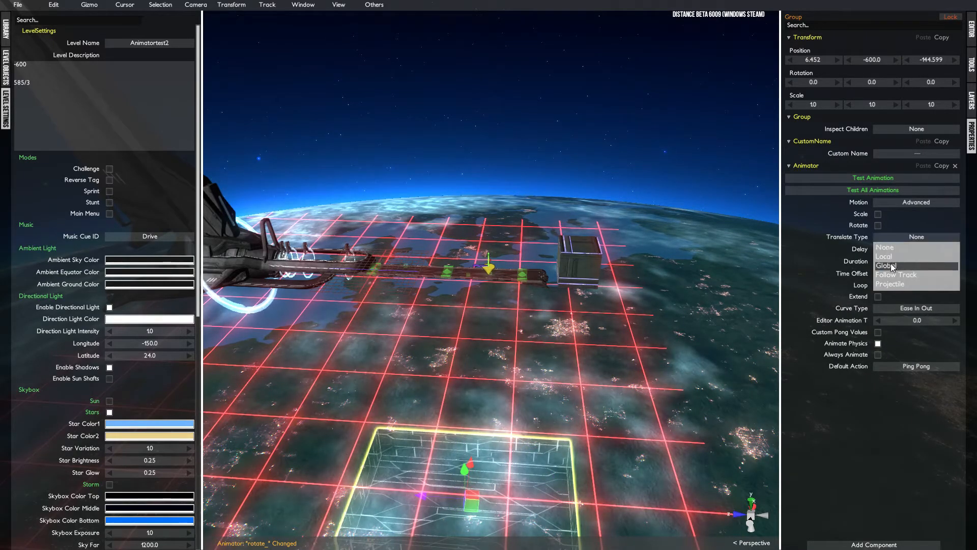
left_click(876, 258)
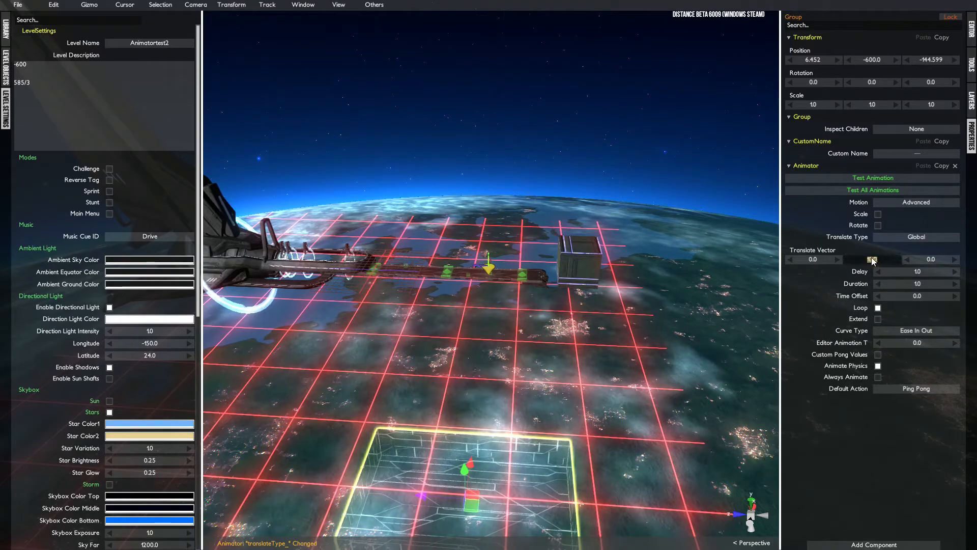
type("195")
key("Return")
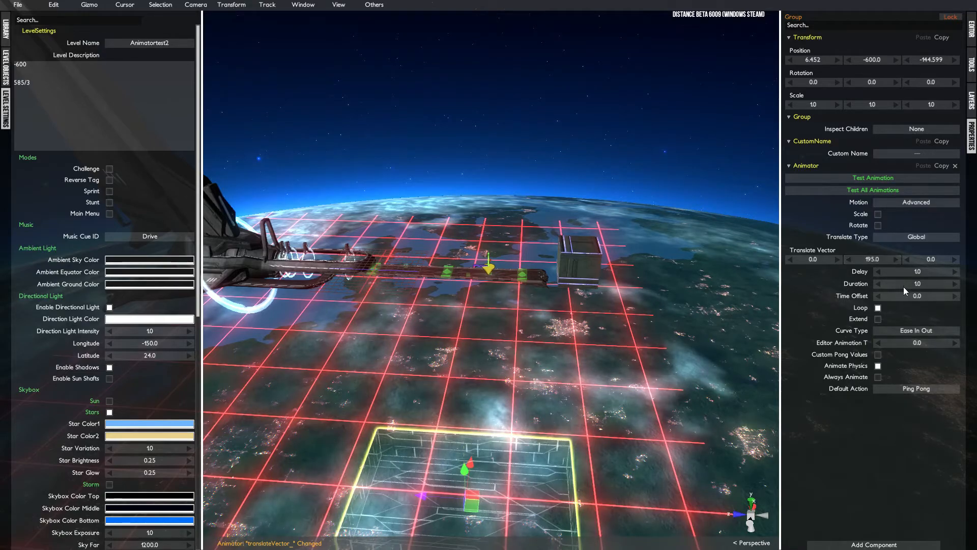
Set the new Animator's delay to 0 and its duration to 0.01
left_click(904, 273)
key("Return")
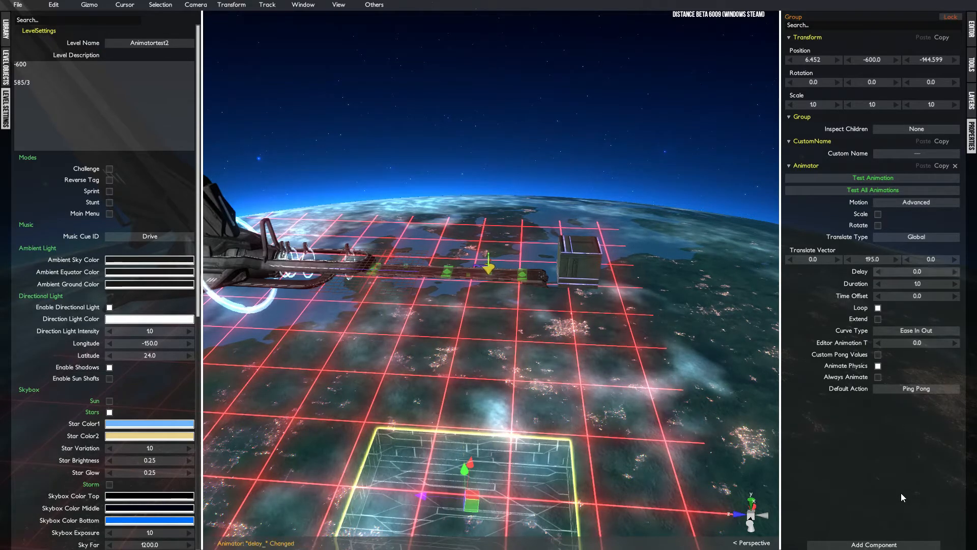
left_click(923, 283)
type("0.01")
key("Return")
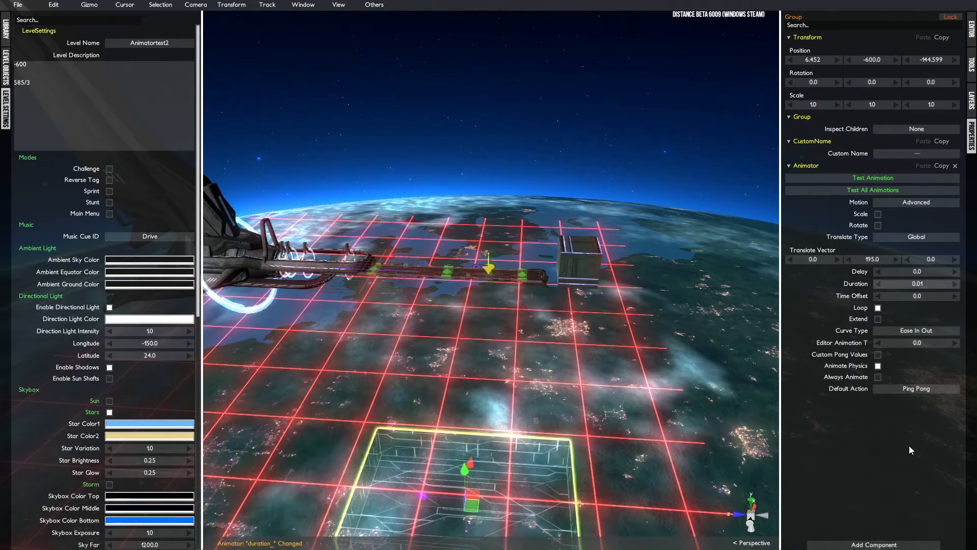
Turn off Loop and Animate Physics on the new Animator, set its curve type to Linear, and enable Always Animate
left_click(892, 329)
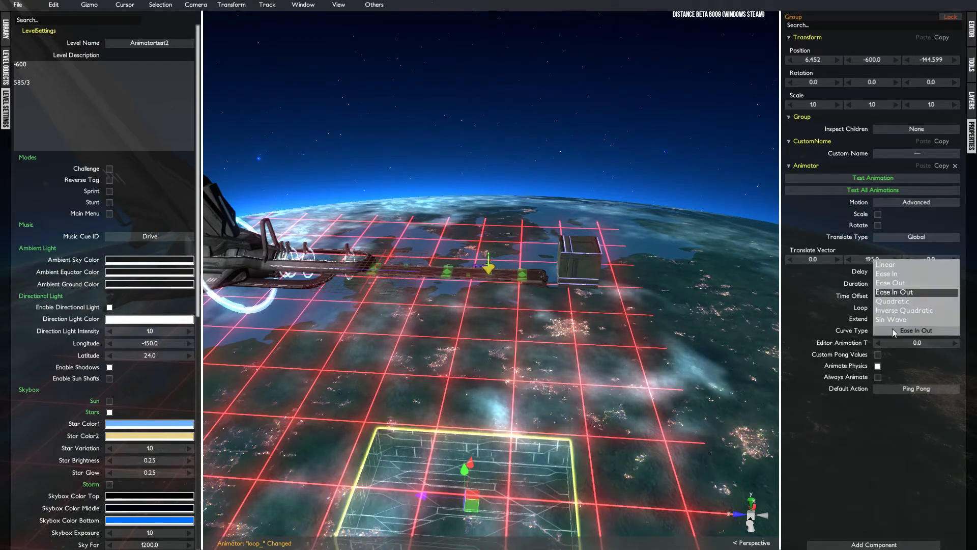
left_click(893, 269)
left_click(877, 366)
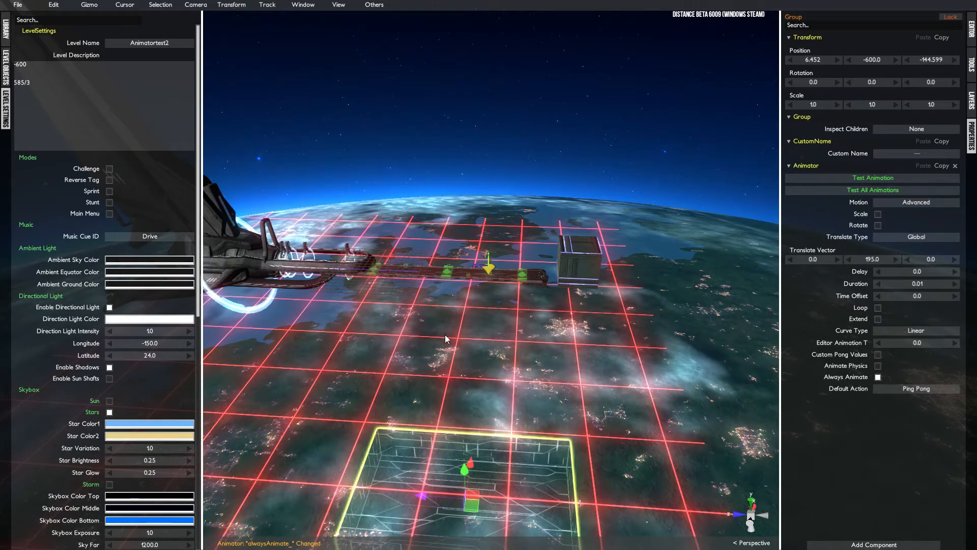
right_click_drag(503, 447, 517, 457)
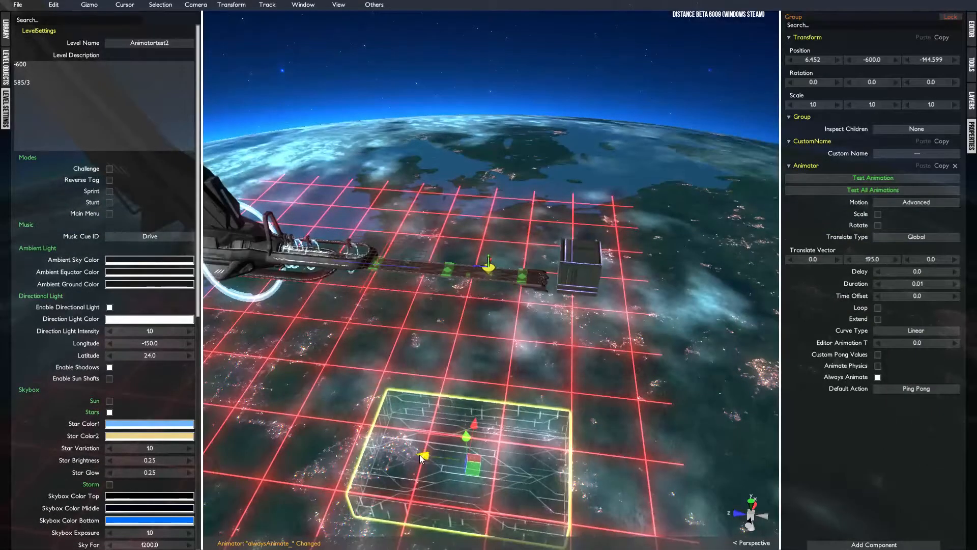
right_click_drag(547, 375, 584, 322)
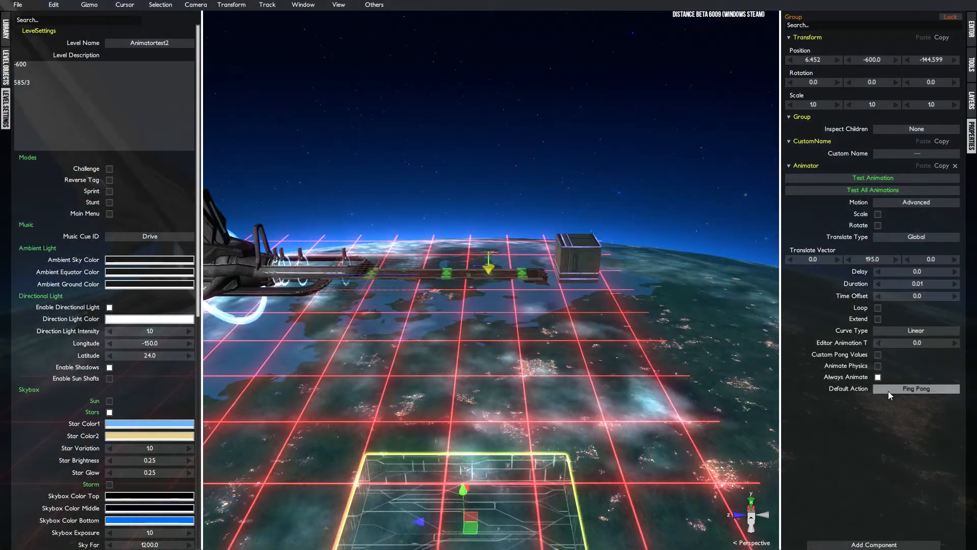
Set the new Animator's default action to None and add an Event Listener for the event Box3 to the group
left_click(887, 391)
left_click(899, 346)
left_click(865, 544)
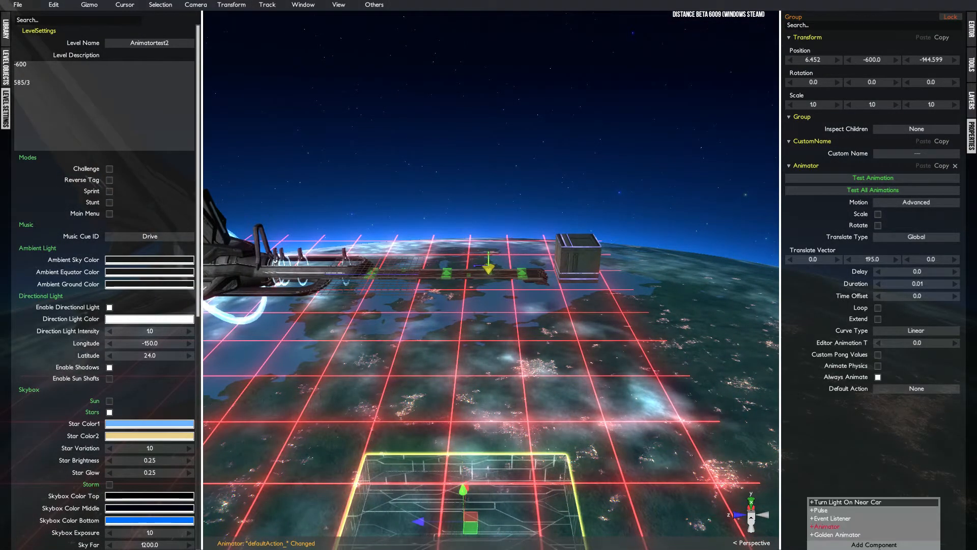
left_click(843, 519)
left_click(913, 481)
type("Box3")
key("Return")
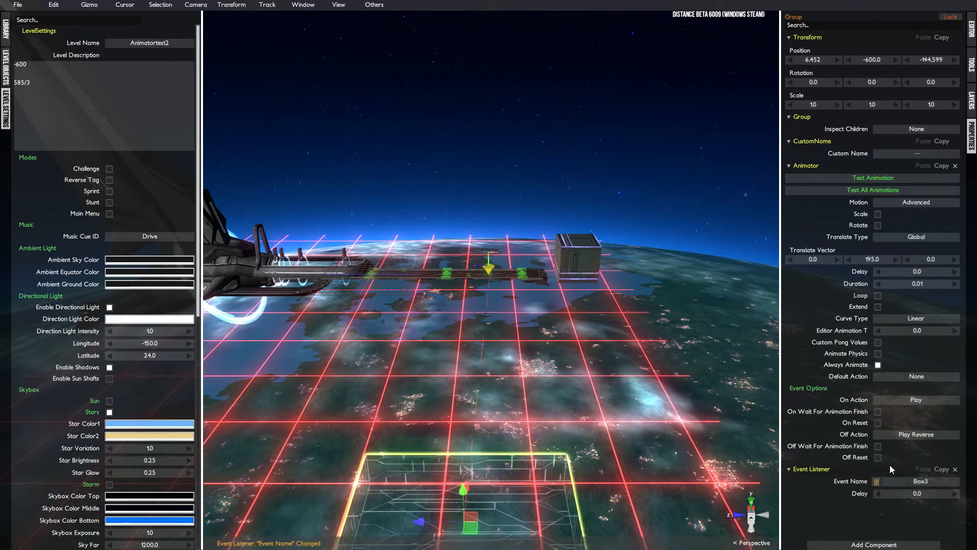
Set the Animator's off action to None and test-drive the level before returning to the editor
left_click(888, 377)
left_click(889, 389)
middle_click_drag(555, 407, 560, 371)
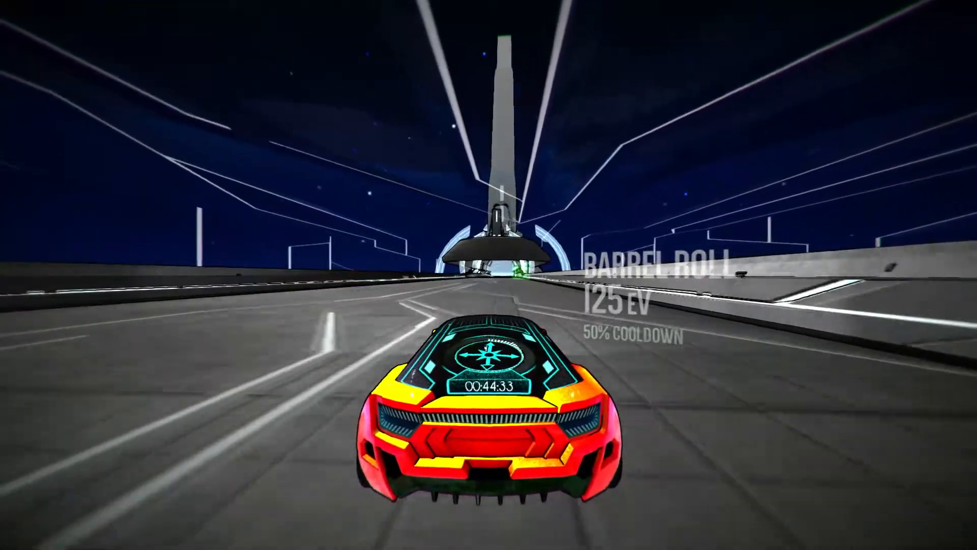
key("Tab")
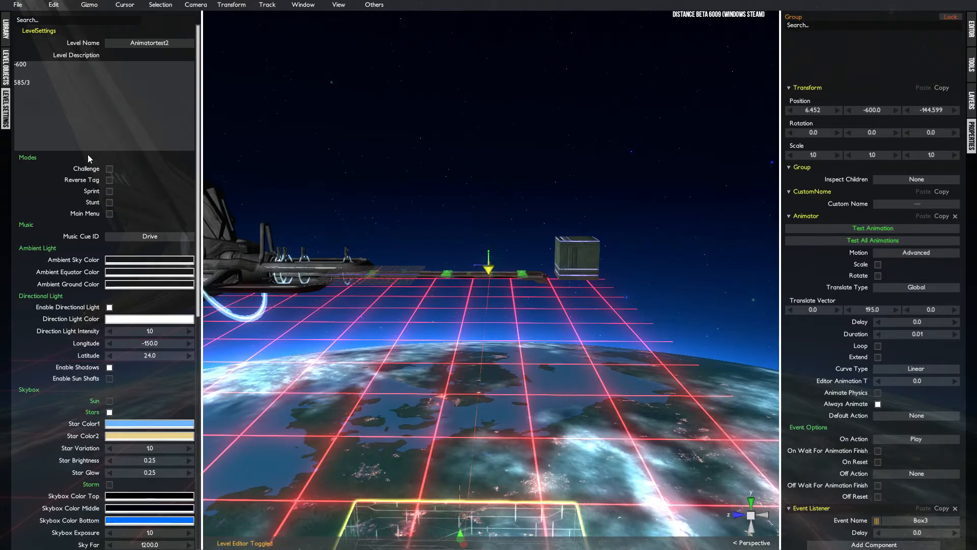
left_click(56, 92)
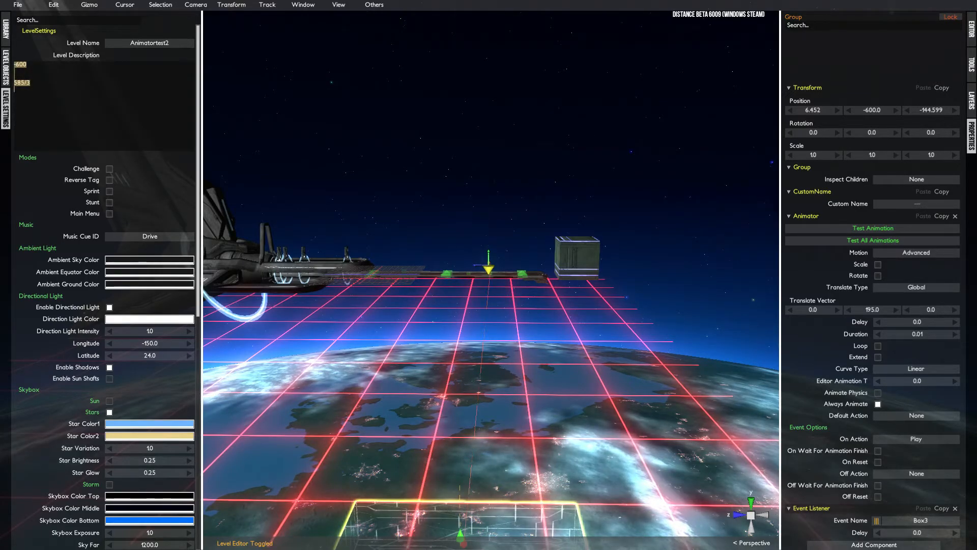
left_click(90, 113)
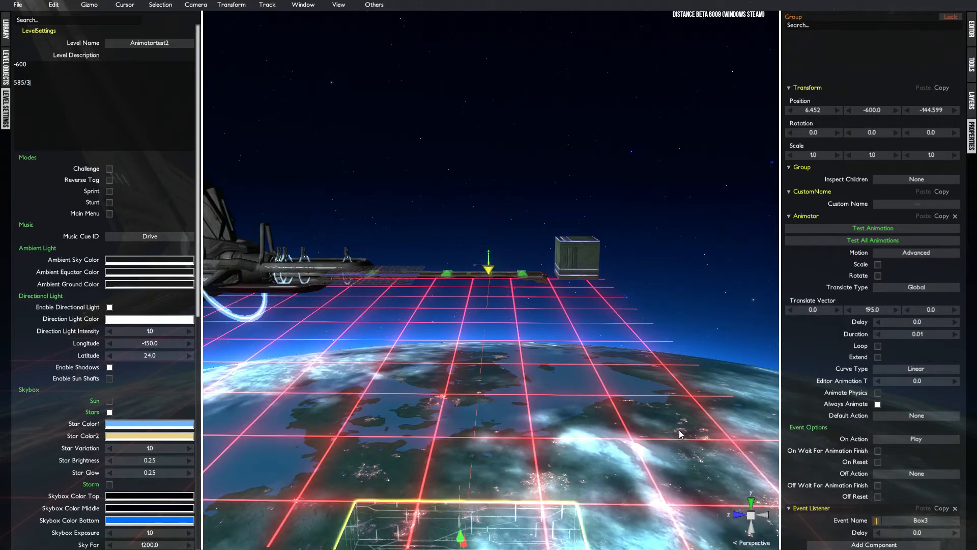
Set the Y translation of the outer group's Box3 Animator to 197
left_click(873, 310)
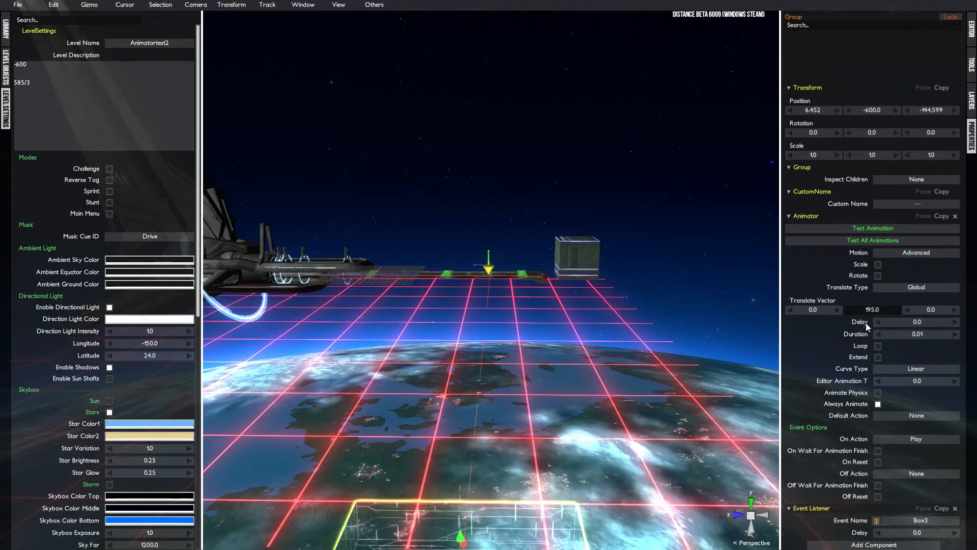
left_click(823, 298)
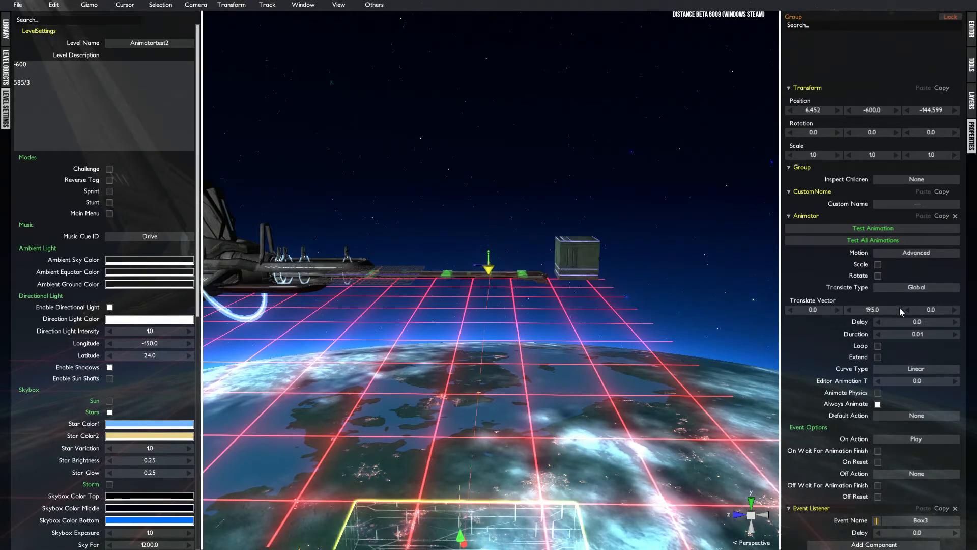
left_click(896, 311)
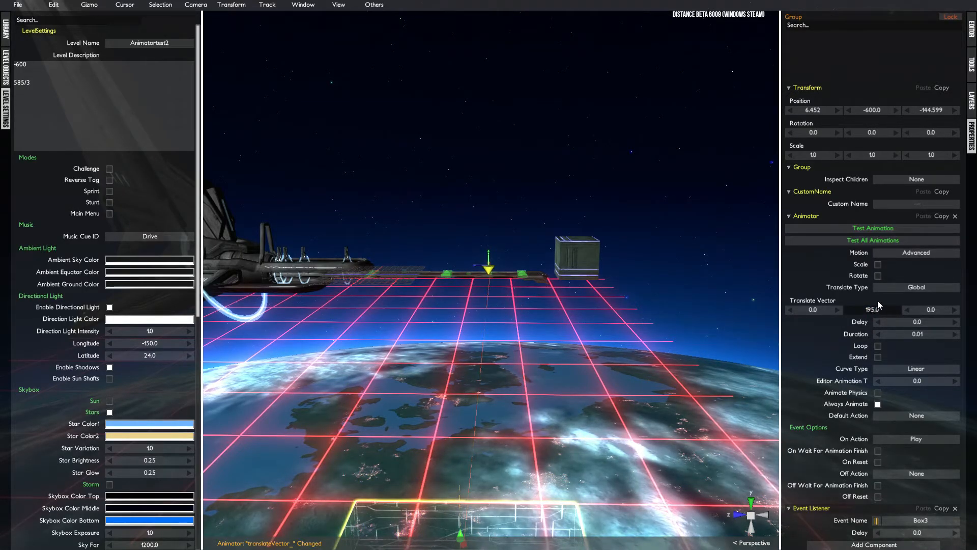
left_click(818, 332)
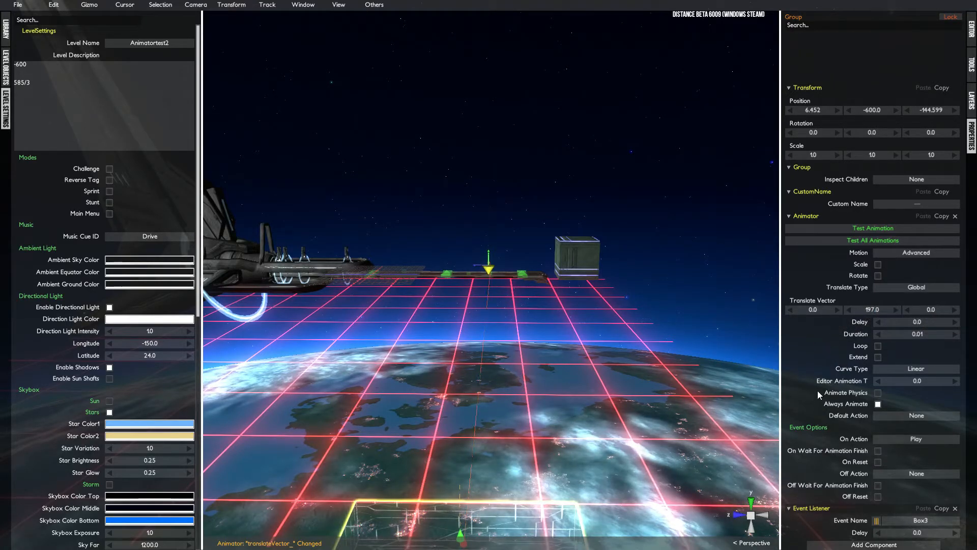
Inspect the group's children as Combined and set the Y translation of the nested Box2 and Box1 Animators to 197
left_click(887, 179)
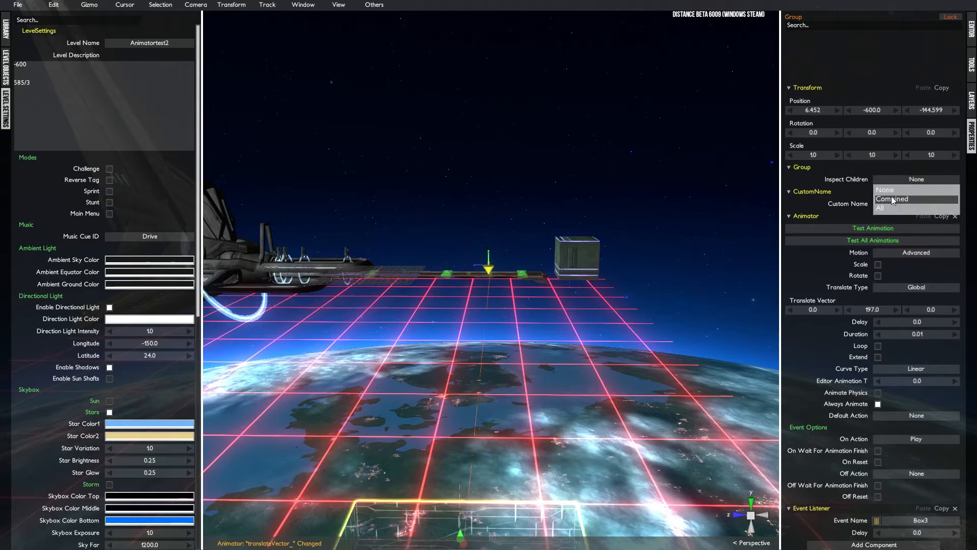
left_click(890, 196)
scroll(806, 237, "down", 15)
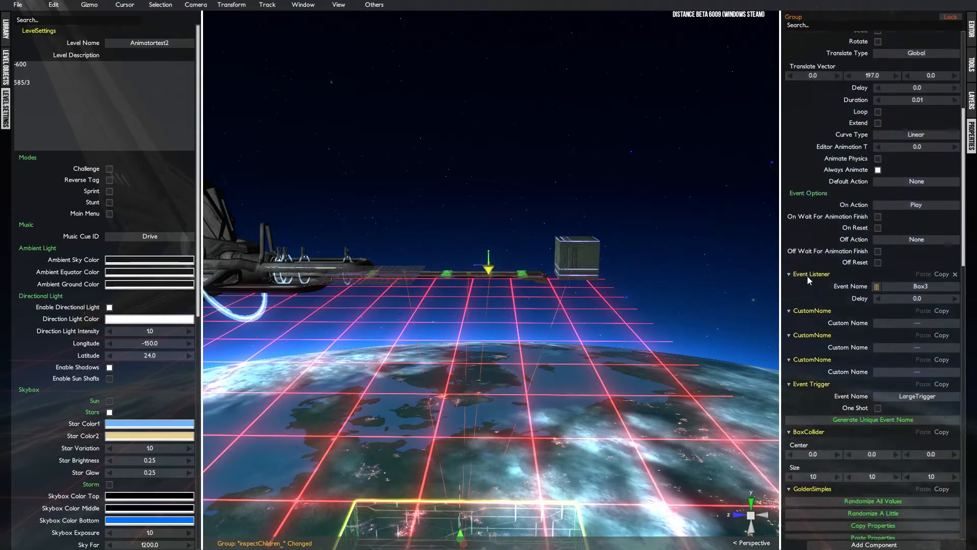
scroll(882, 313, "down", 5)
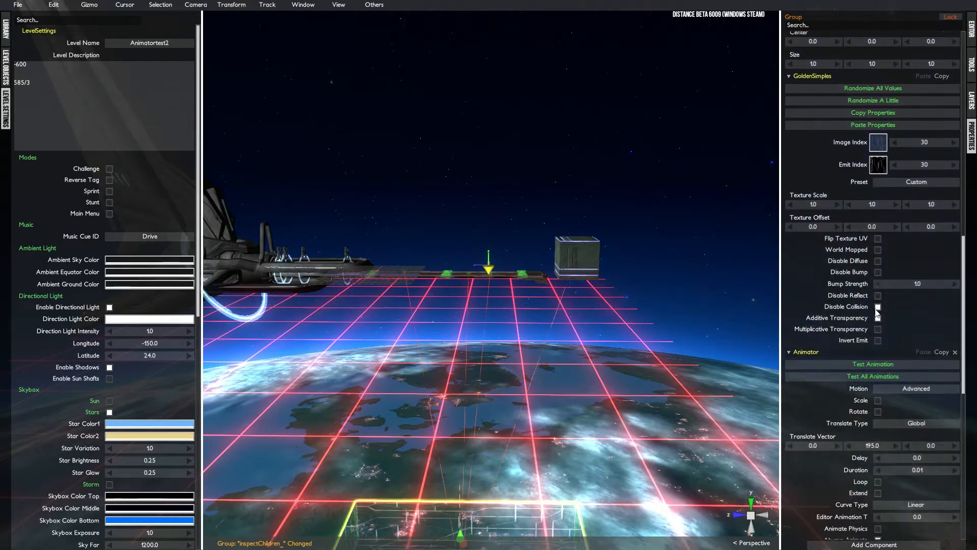
scroll(838, 349, "down", 2)
left_click(866, 331)
key("Return")
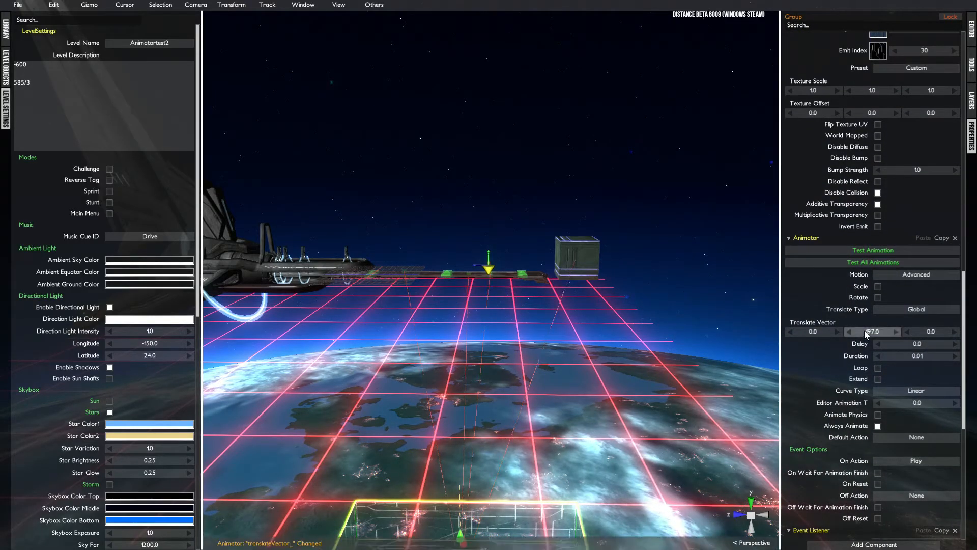
scroll(850, 351, "down", 10)
left_click(869, 310)
key("Return")
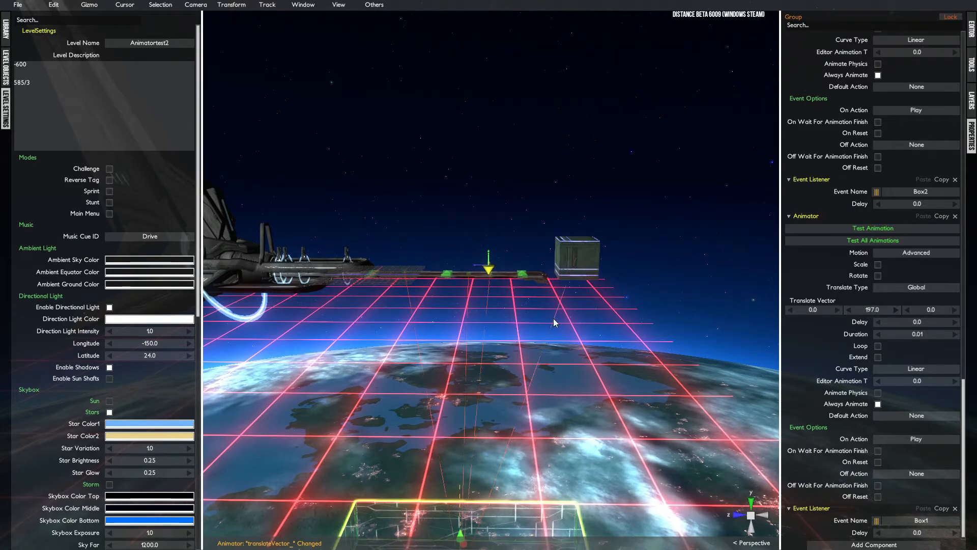
Playtest the level by driving through the green trigger toward the end of the track, and return to the editor
key("Tab")
key("w")
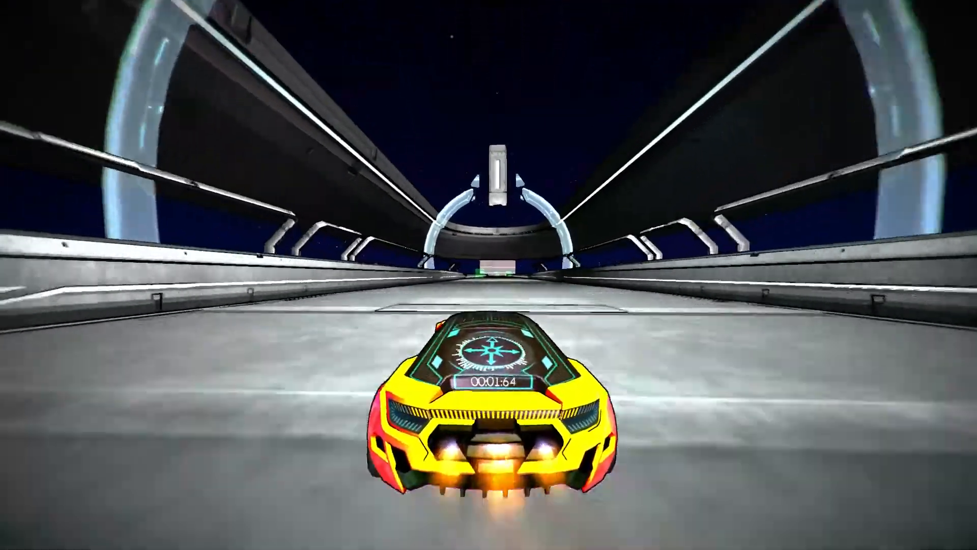
key("d")
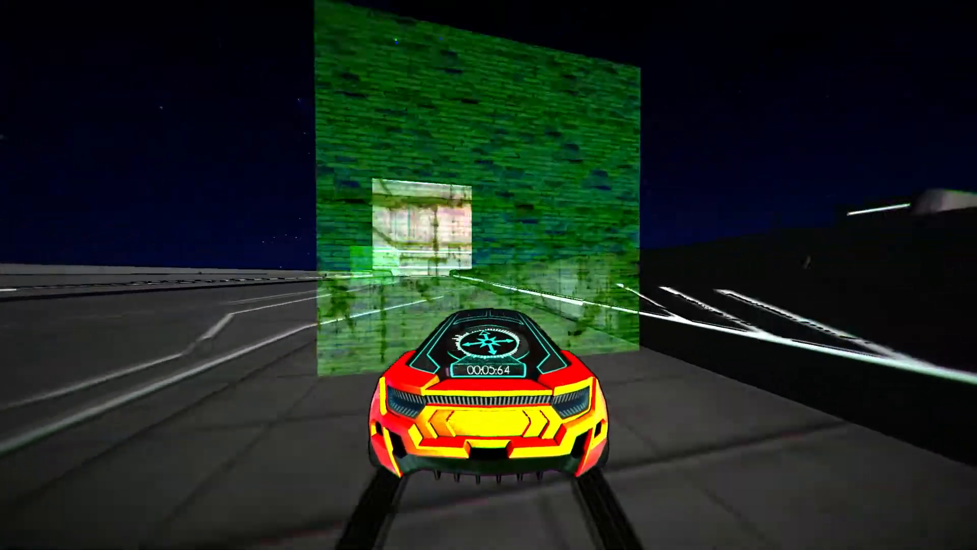
key("space")
key("shift")
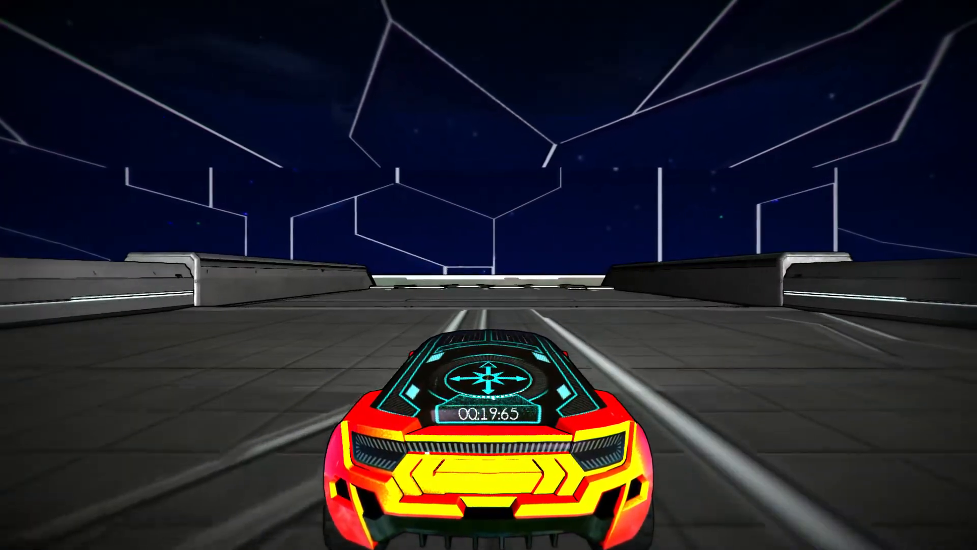
key("Tab")
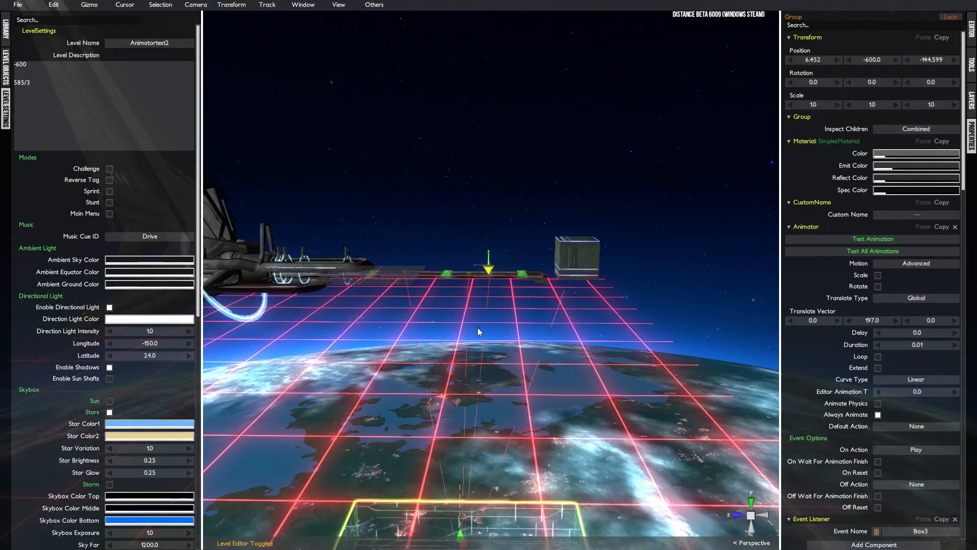
Test-drive the track again, steering back and forth around the green triggers before driving to its end, and return to the editor
right_click_drag(450, 326, 444, 402)
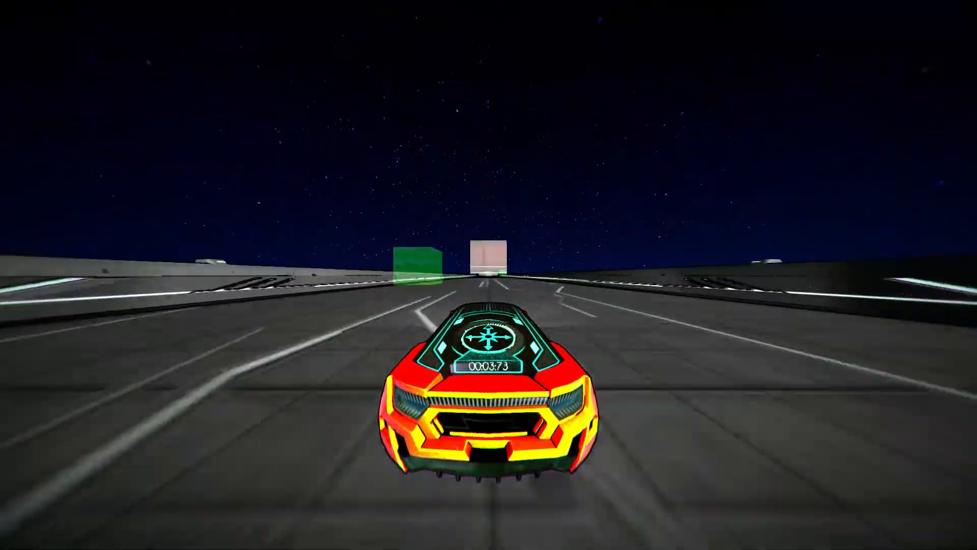
key("a")
key("d")
key("a")
key("d")
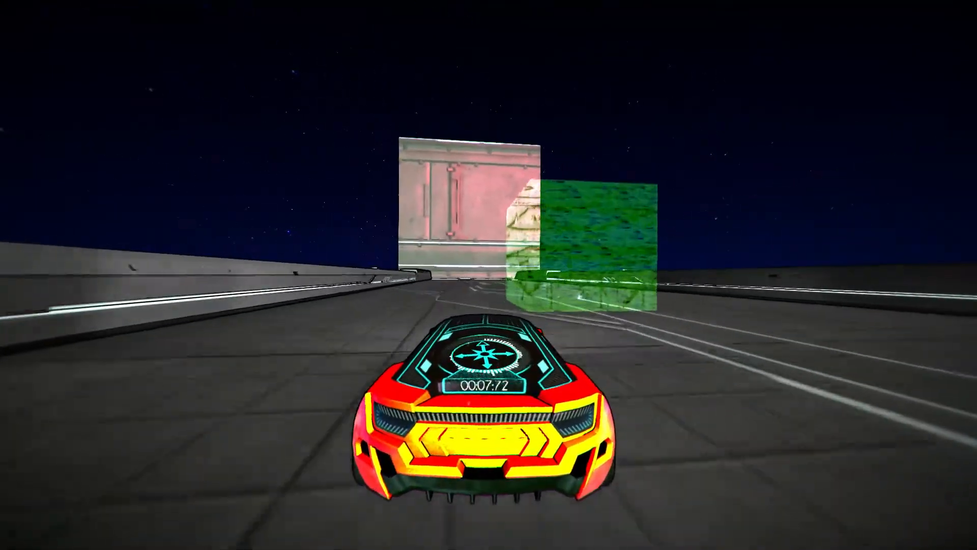
key("d")
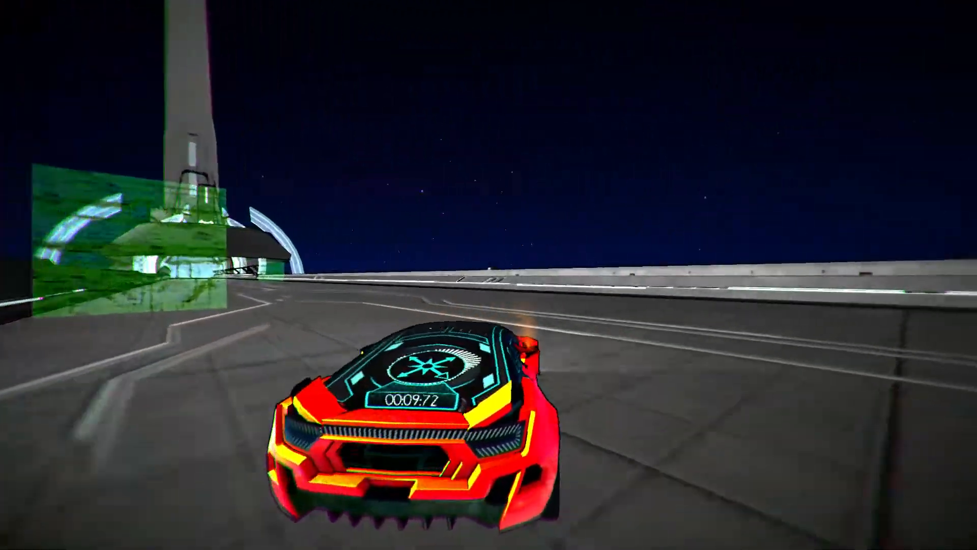
key("a")
key("d")
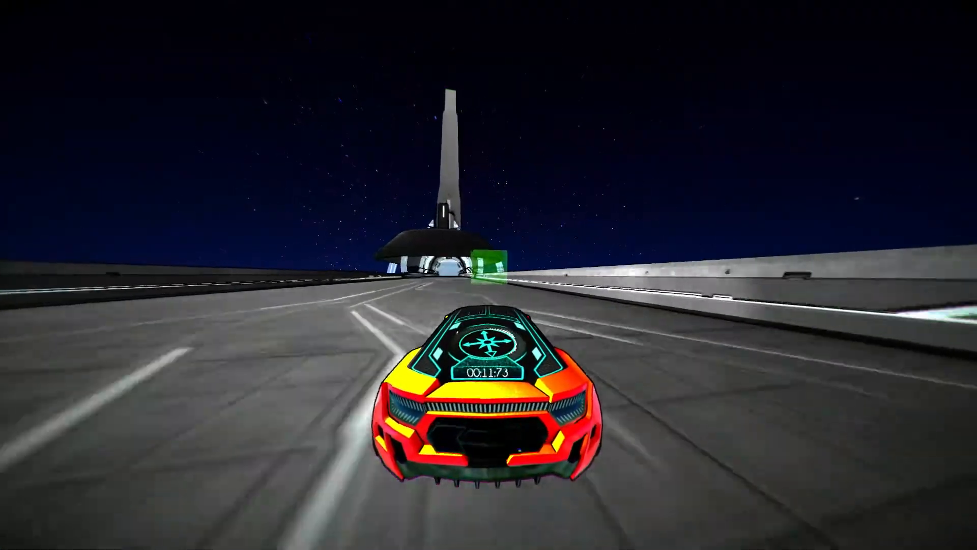
key("a")
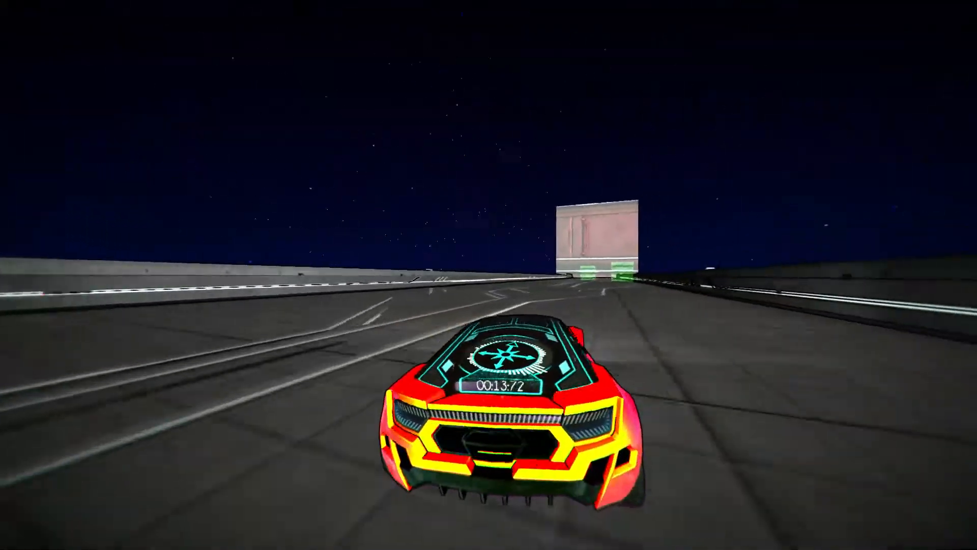
key("d")
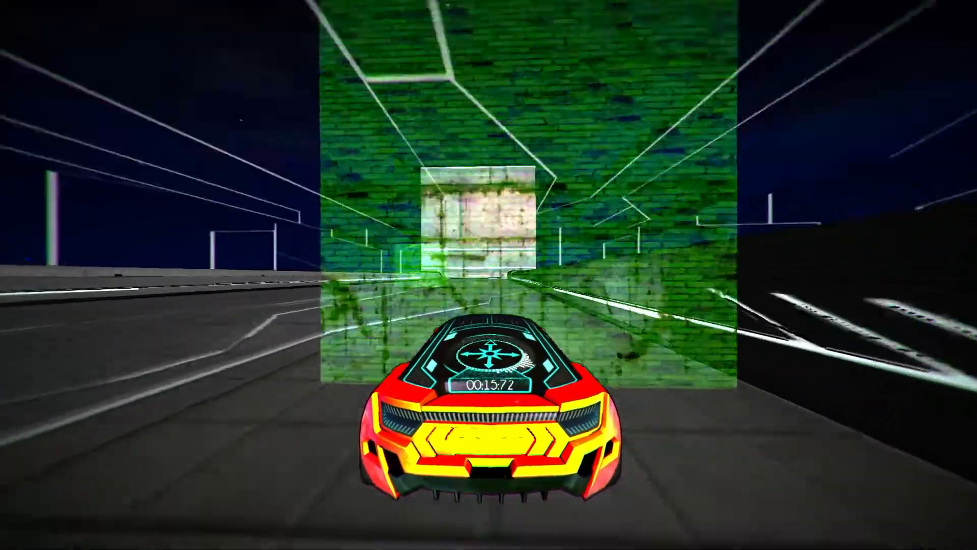
key("a")
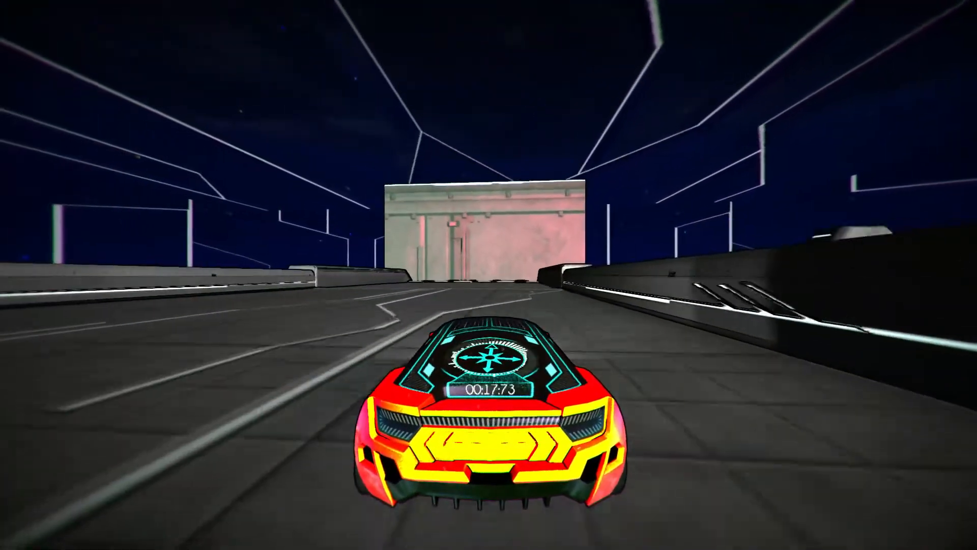
key("d")
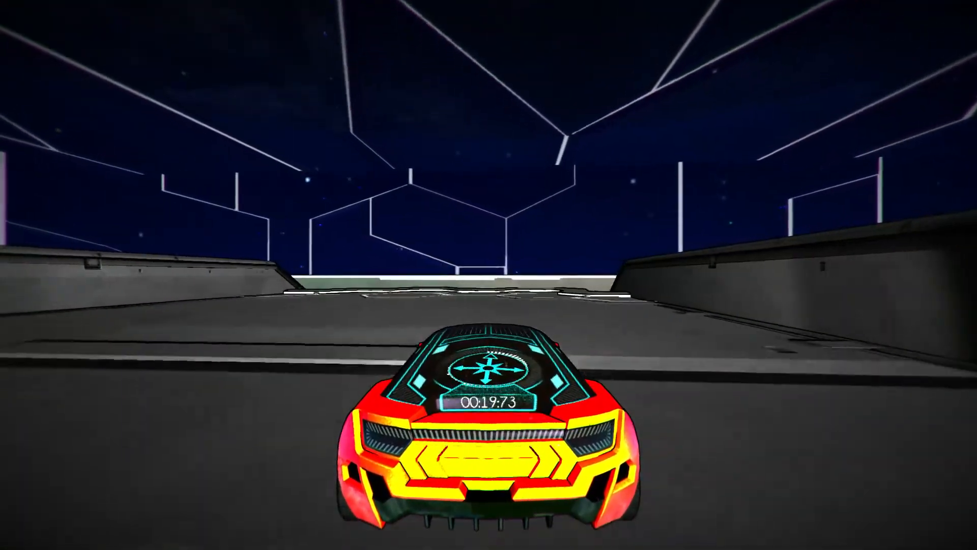
key("Tab")
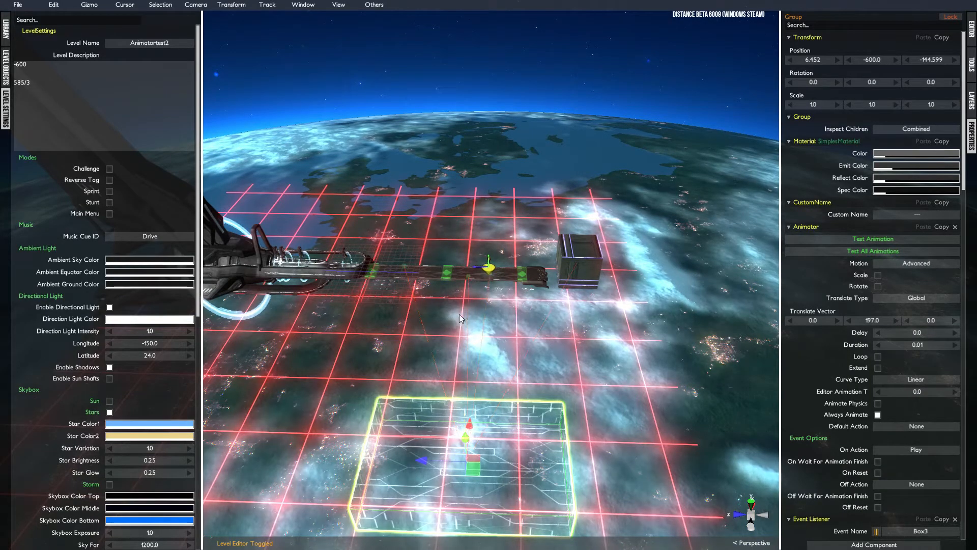
Examine the track's box triggers, the kill grid and the large trigger below from several angles
scroll(434, 302, "up", 5)
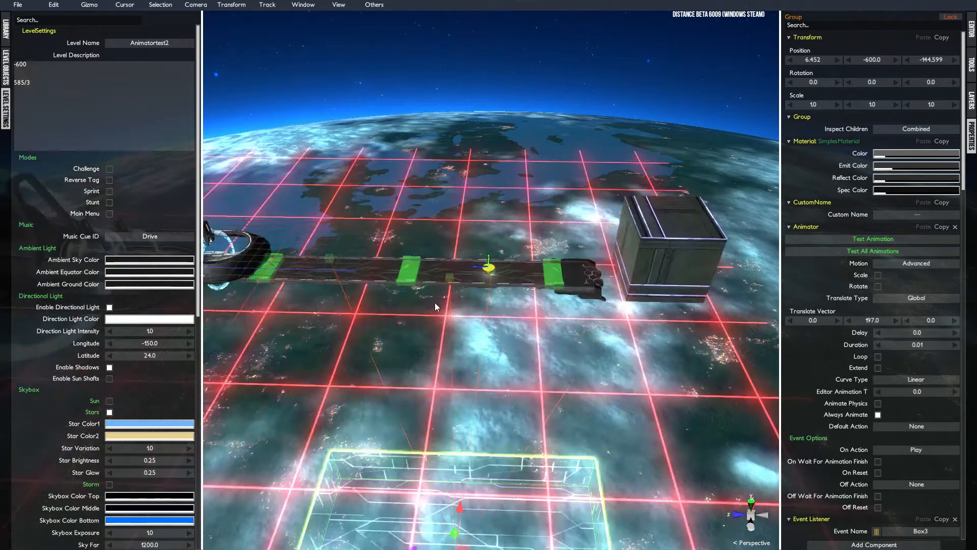
middle_click_drag(421, 322, 571, 336)
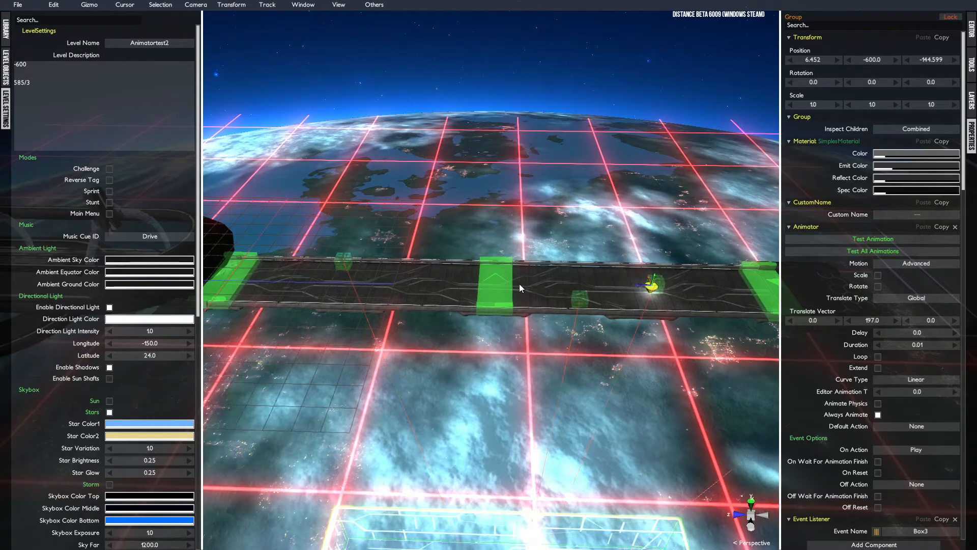
scroll(516, 288, "down", 3)
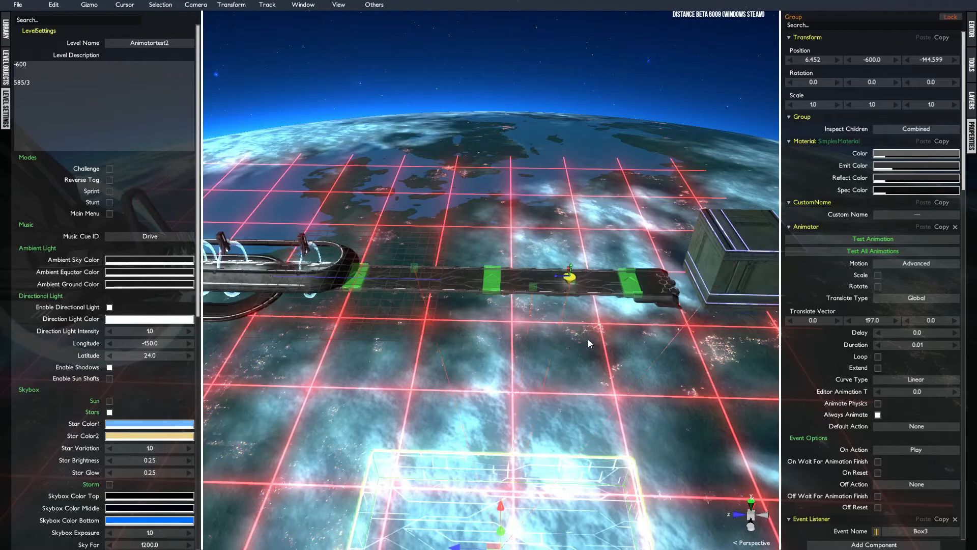
scroll(527, 349, "down", 5)
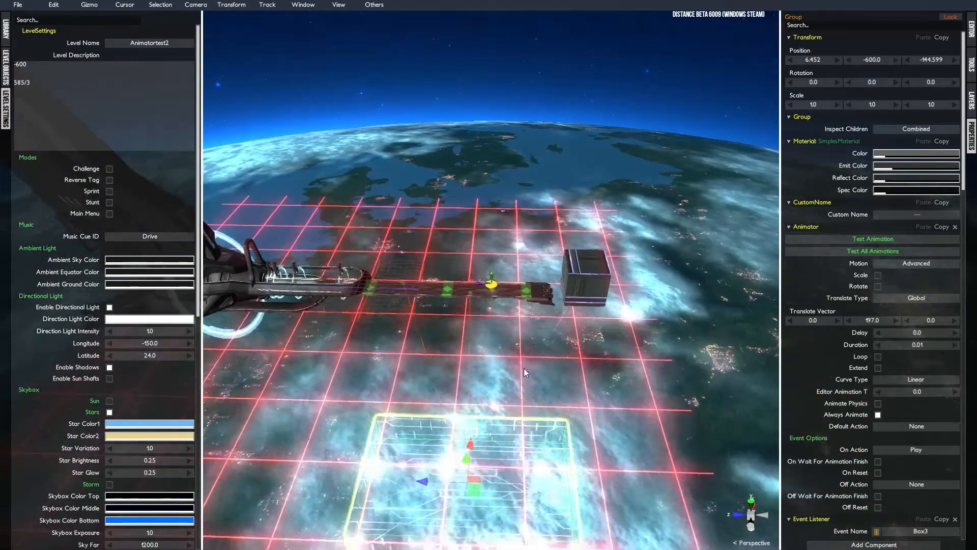
middle_click_drag(523, 372, 522, 313)
scroll(514, 333, "down", 1)
scroll(501, 364, "down", 1)
mouse_move(501, 364)
middle_mouse_down()
mouse_move(504, 423)
mouse_move(510, 357)
middle_mouse_up()
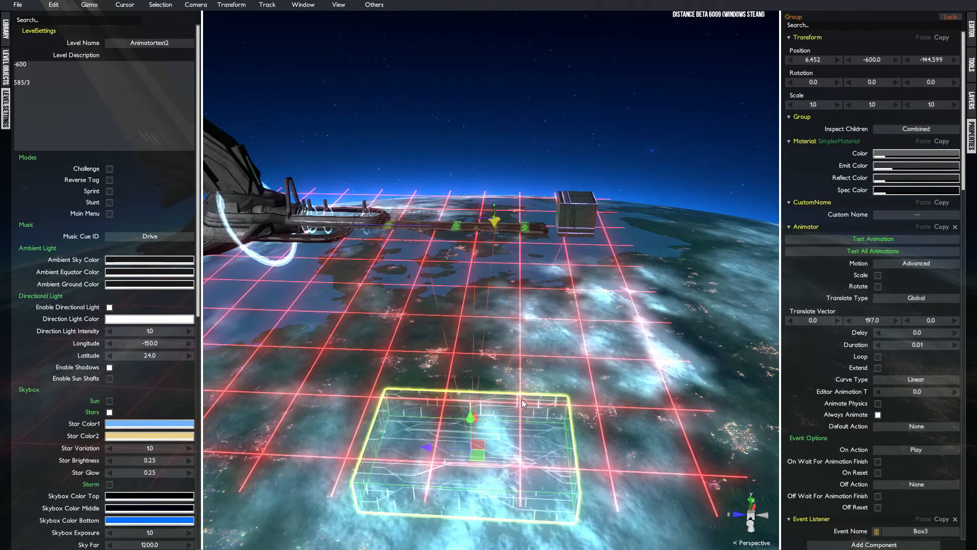
middle_click_drag(525, 392, 530, 389)
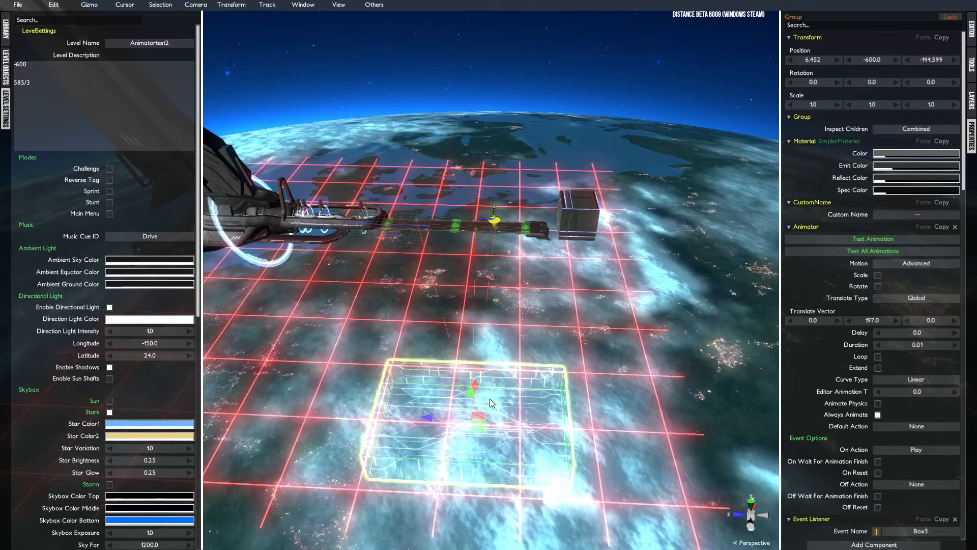
middle_click_drag(450, 291, 435, 294)
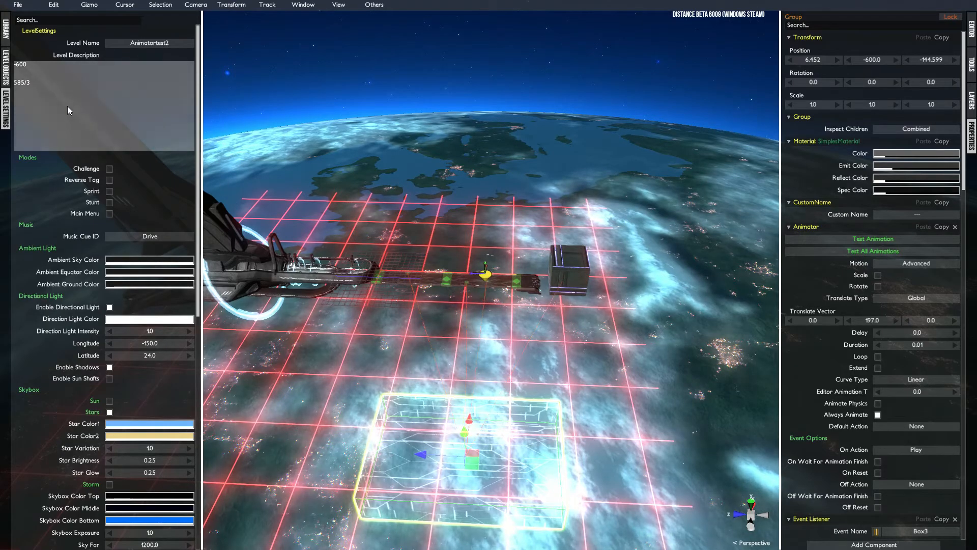
middle_click_drag(517, 422, 526, 367)
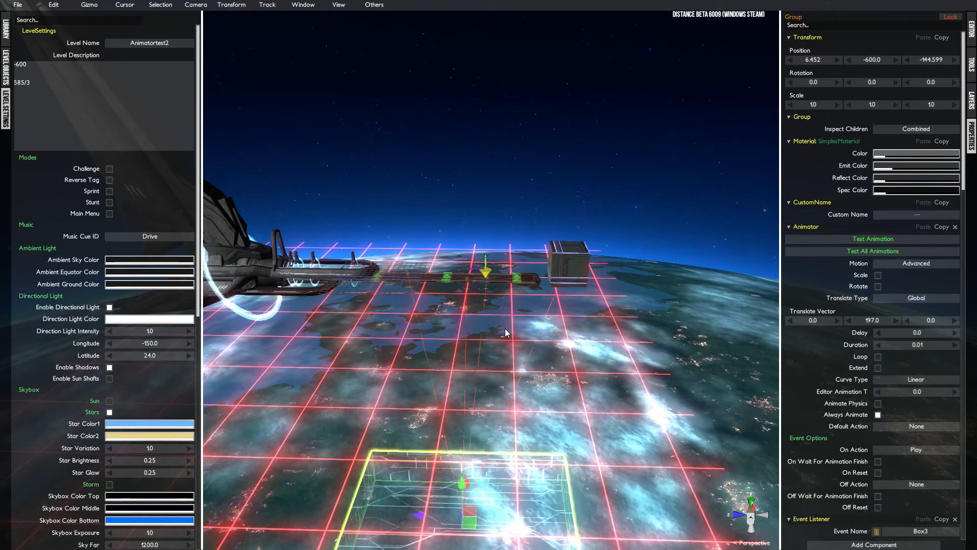
left_click_drag(509, 356, 505, 373, "alt")
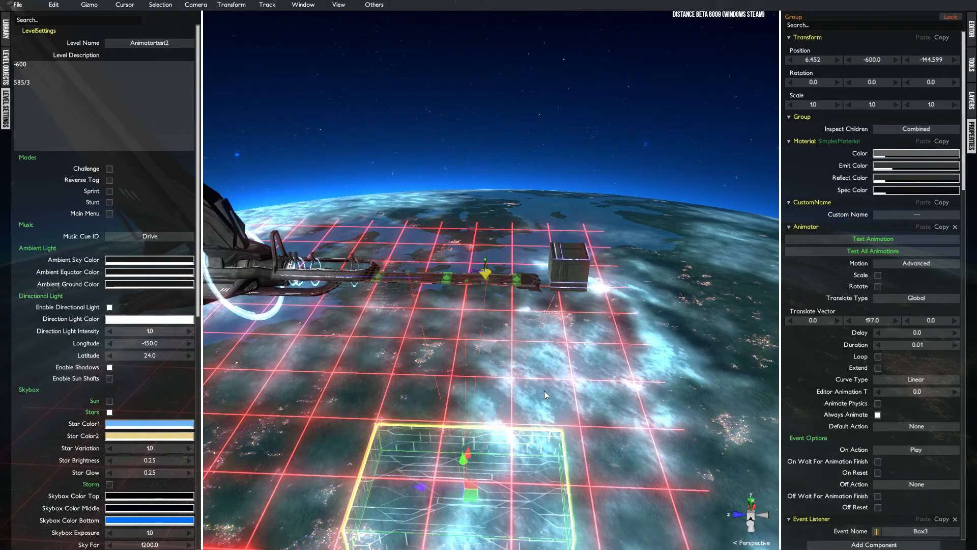
Review the Animator and Event Listener settings of the nested groups around the large trigger
scroll(839, 392, "down", 15)
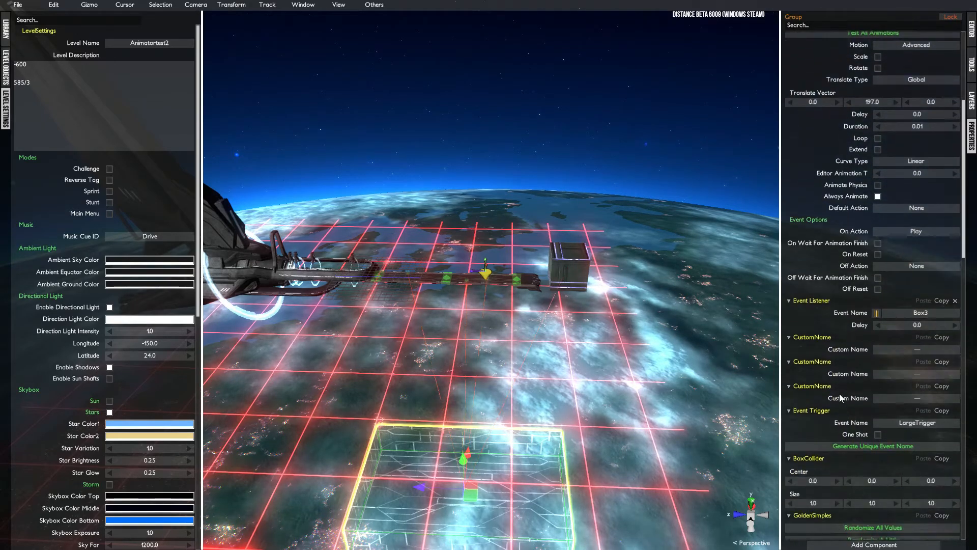
scroll(840, 396, "down", 15)
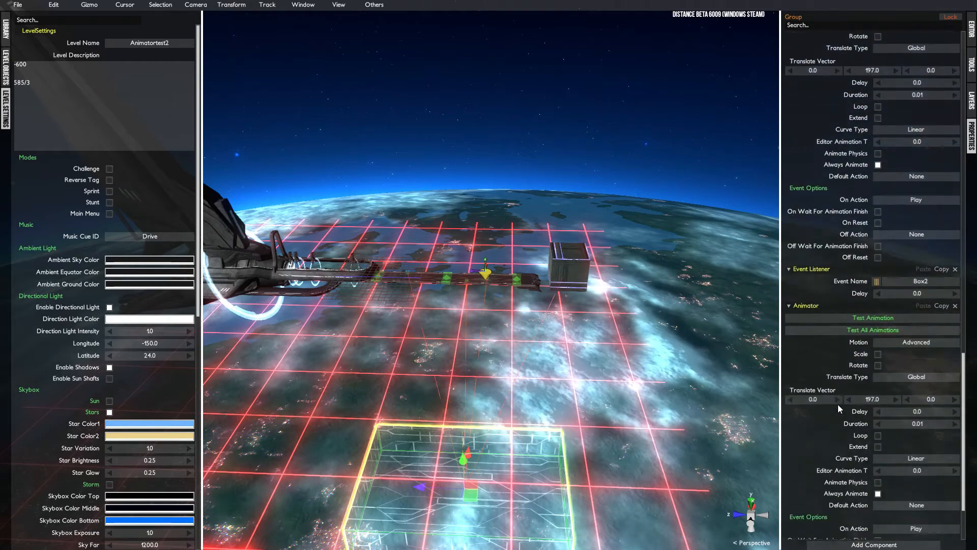